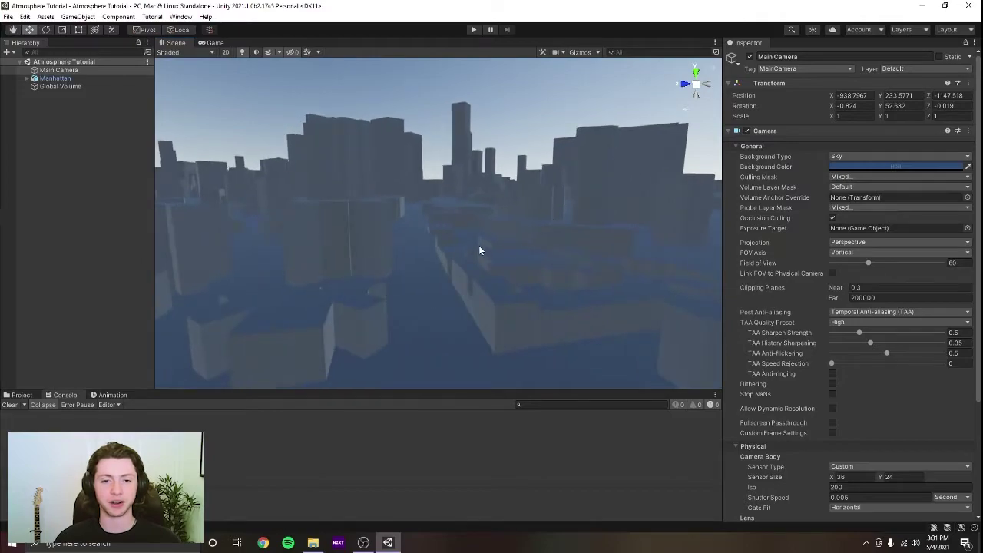
Examine the Manhattan city model from several viewpoints in the scene and through the game camera
{"action": "middle_click_drag", "start_coordinate": [539, 239], "coordinate": [505, 263]}
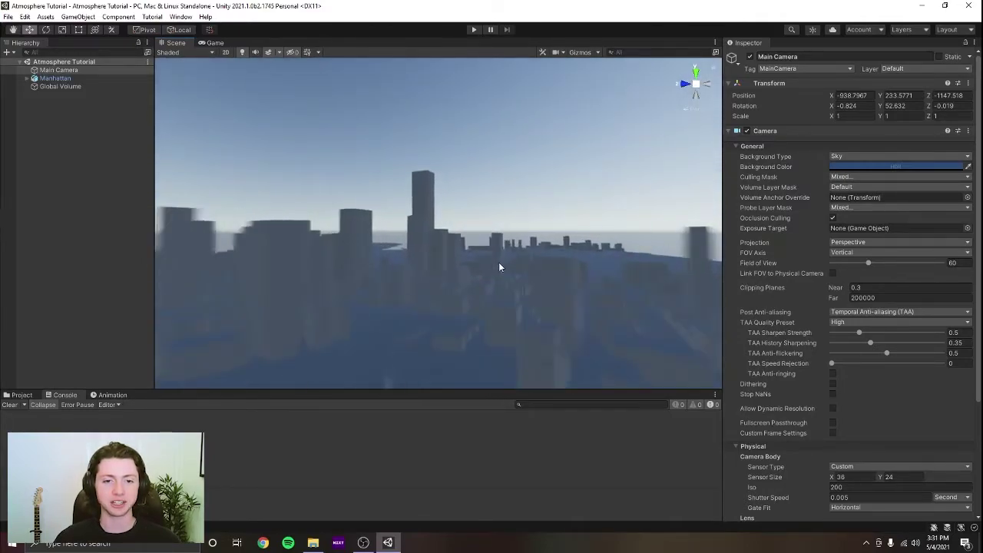
{"action": "right_click_drag", "start_coordinate": [500, 268], "coordinate": [475, 257]}
{"action": "mouse_move", "coordinate": [475, 258]}
{"action": "middle_mouse_down"}
{"action": "mouse_move", "coordinate": [474, 223]}
{"action": "mouse_move", "coordinate": [499, 235]}
{"action": "mouse_move", "coordinate": [471, 231]}
{"action": "mouse_move", "coordinate": [488, 255]}
{"action": "middle_mouse_up"}
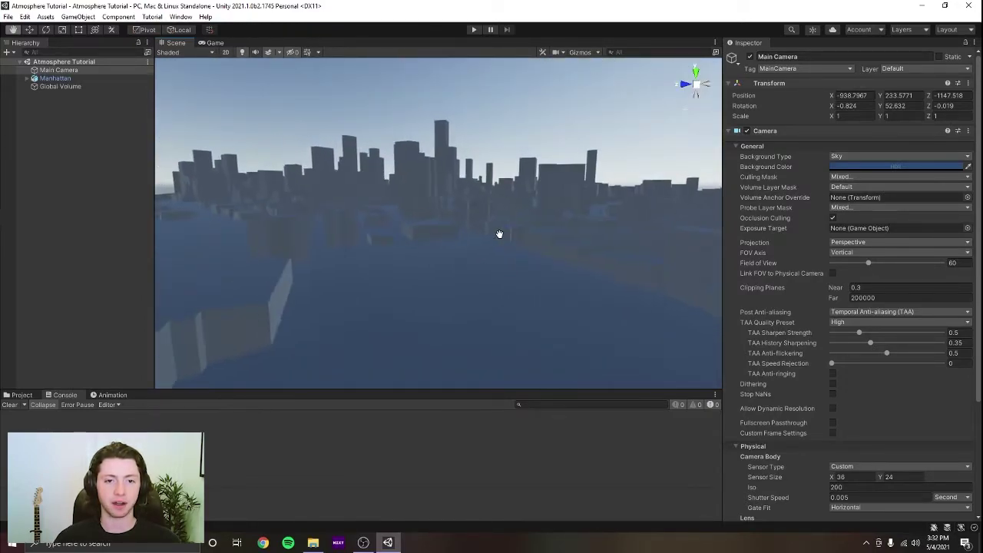
{"action": "right_click_drag", "start_coordinate": [488, 255], "coordinate": [507, 247]}
{"action": "middle_click_drag", "start_coordinate": [507, 248], "coordinate": [578, 256]}
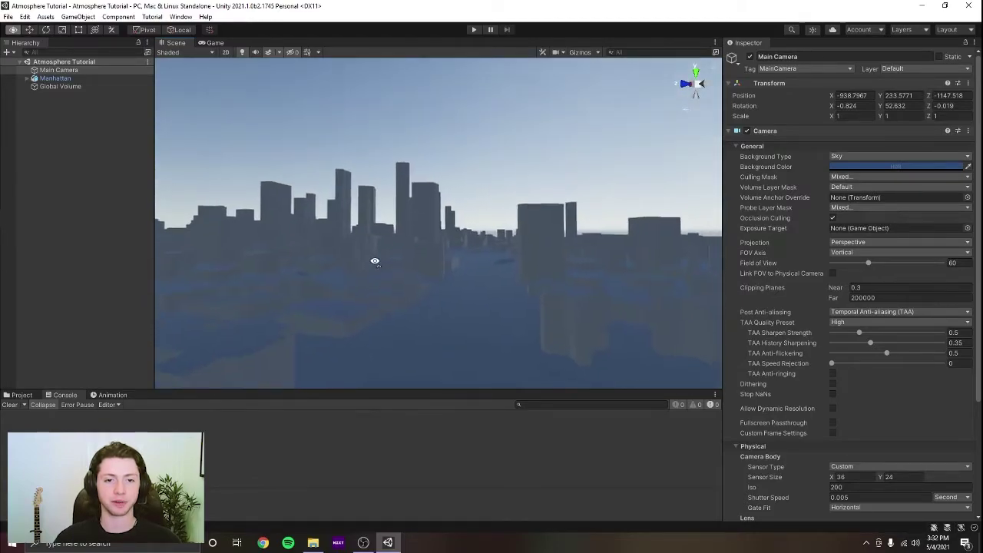
{"action": "mouse_move", "coordinate": [375, 261]}
{"action": "right_mouse_down"}
{"action": "mouse_move", "coordinate": [410, 253]}
{"action": "mouse_move", "coordinate": [424, 224]}
{"action": "mouse_move", "coordinate": [366, 259]}
{"action": "right_mouse_up"}
{"action": "middle_click_drag", "start_coordinate": [461, 249], "coordinate": [454, 275]}
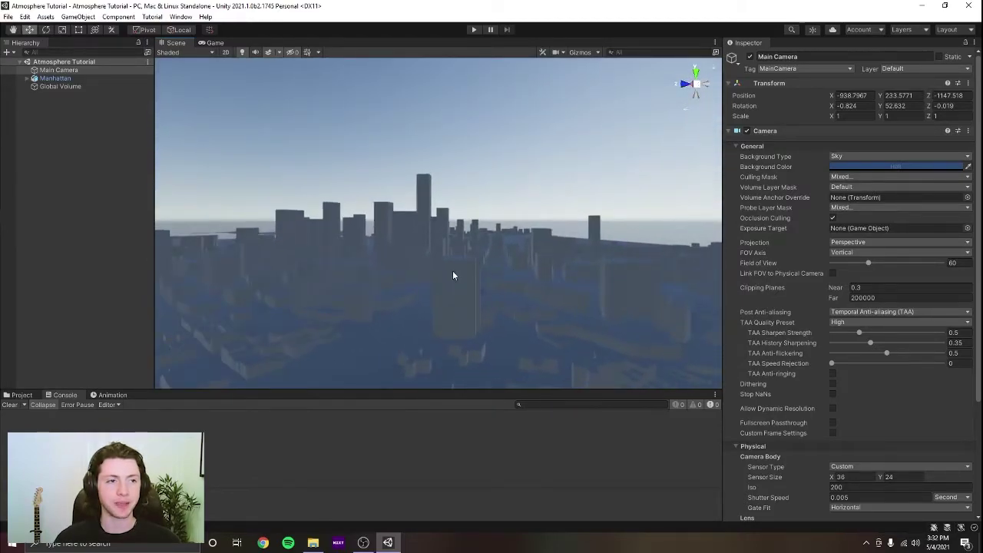
{"action": "left_click", "coordinate": [218, 43]}
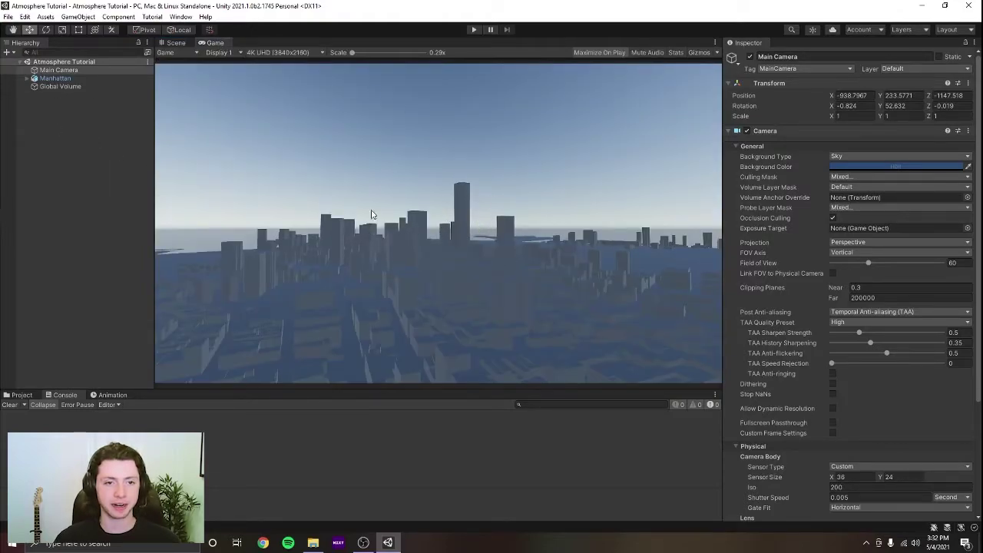
{"action": "left_click", "coordinate": [181, 43]}
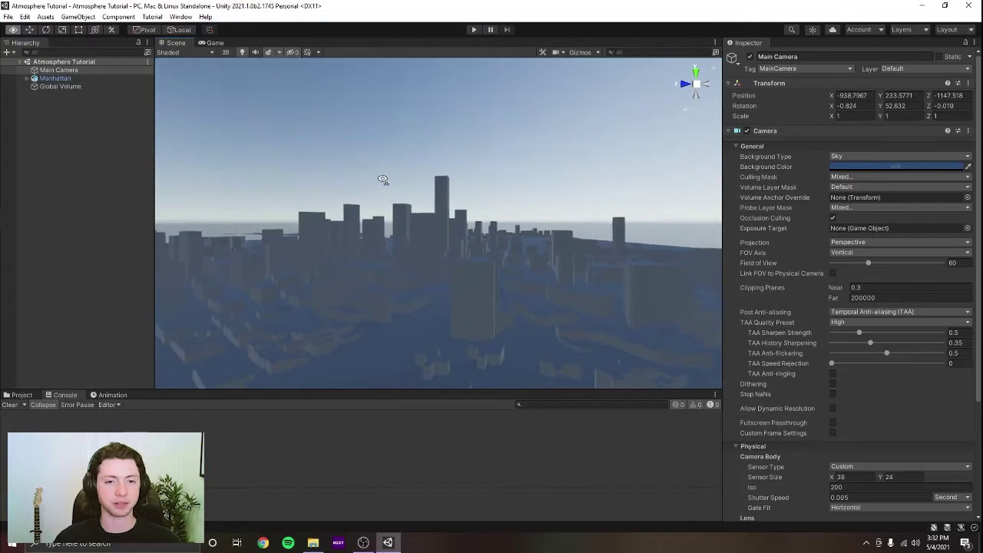
{"action": "left_click", "coordinate": [64, 138]}
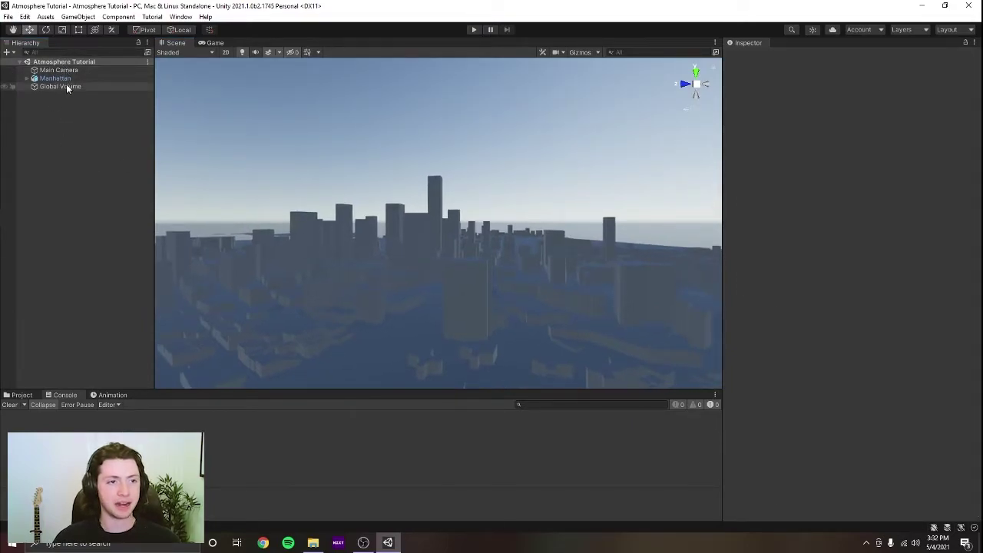
Inspect the Global Volume's Exposure override, including its mode options and its minimum and maximum limits
{"action": "left_click", "coordinate": [66, 85]}
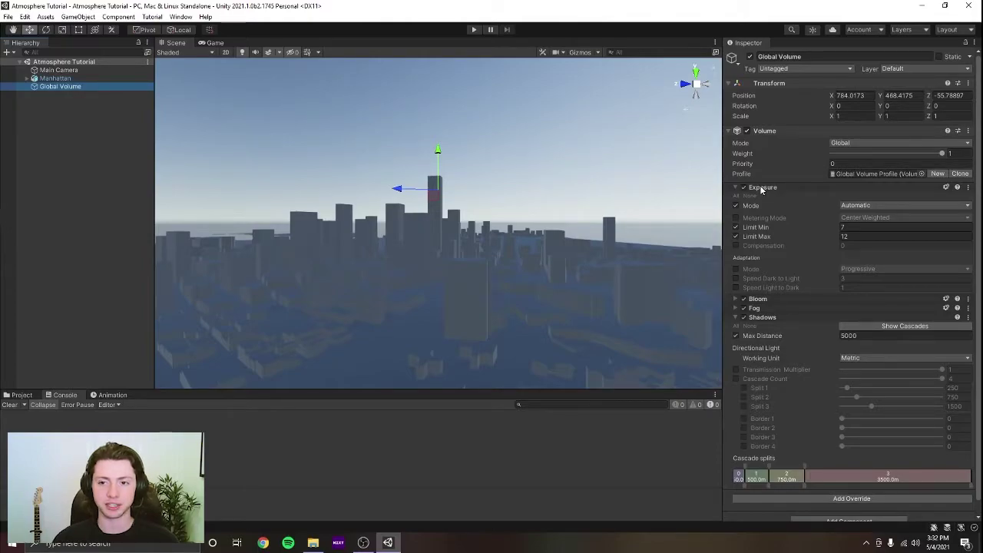
{"action": "left_click", "coordinate": [860, 207]}
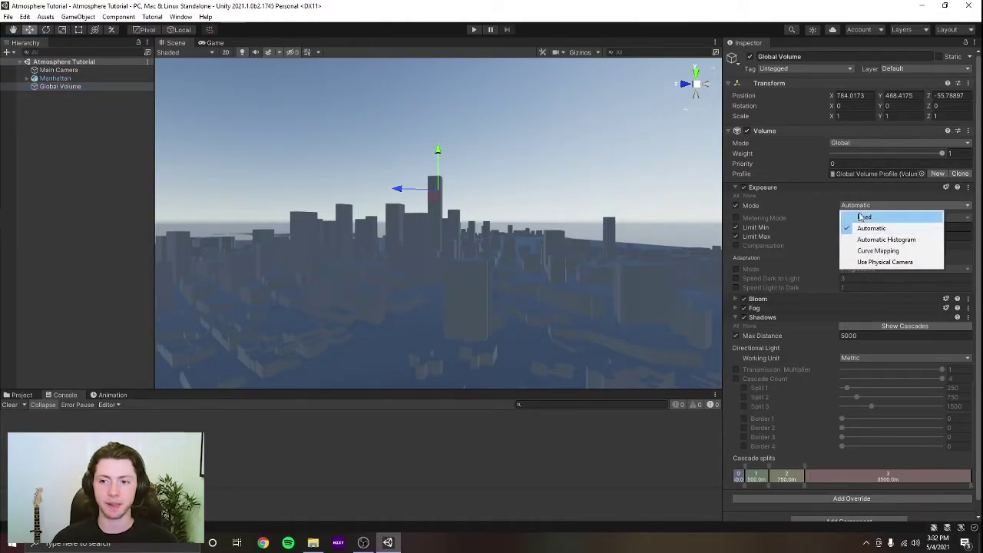
{"action": "left_click", "coordinate": [796, 229]}
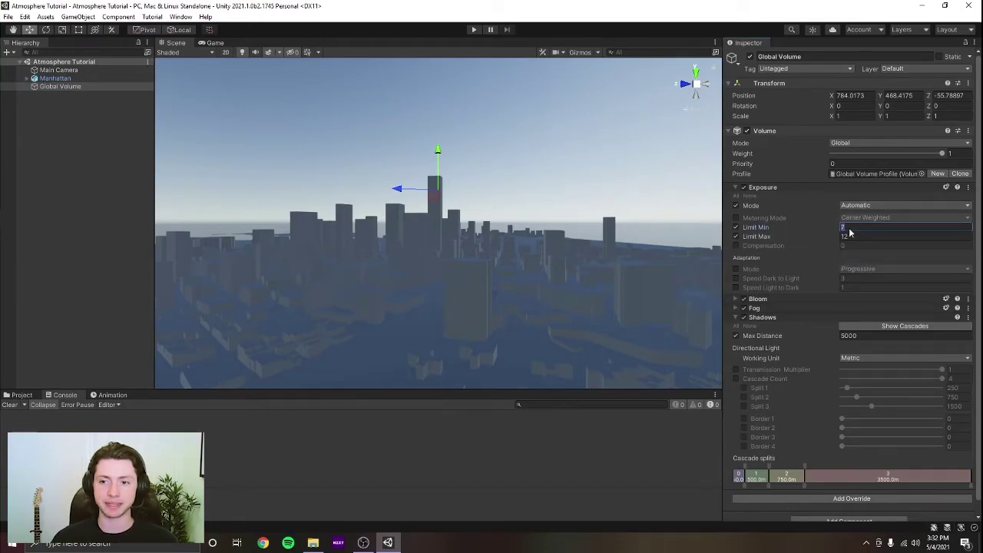
{"action": "left_click_drag", "start_coordinate": [552, 201], "coordinate": [565, 202], "text": "alt"}
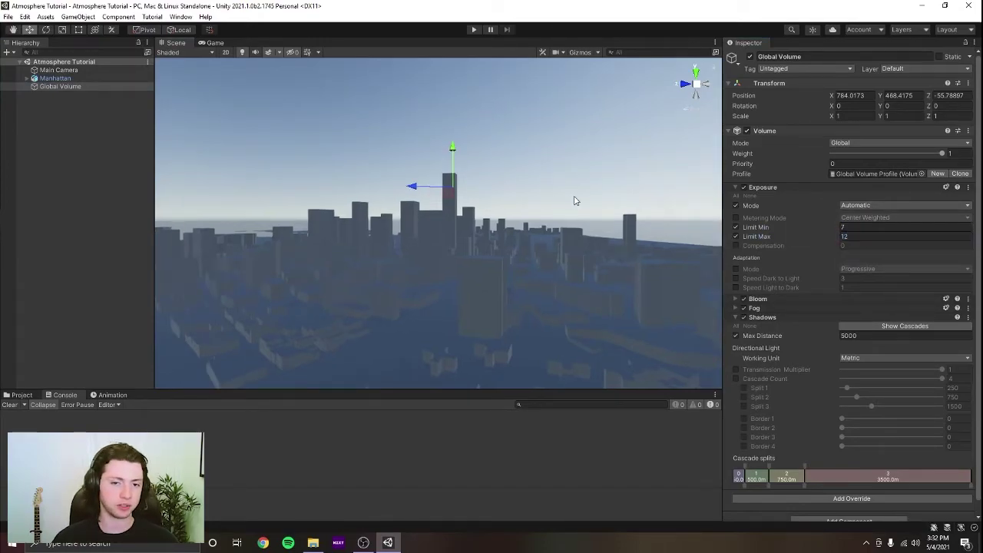
{"action": "right_click_drag", "start_coordinate": [619, 251], "coordinate": [626, 251]}
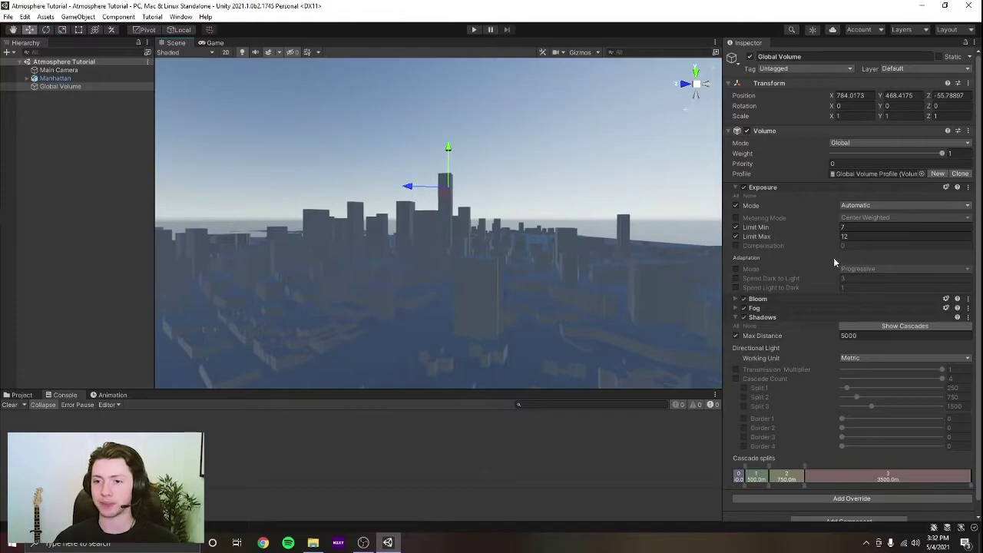
Collapse the Exposure override and review the Bloom and Fog override settings of the Global Volume
{"action": "left_click", "coordinate": [776, 187]}
{"action": "left_click", "coordinate": [759, 196]}
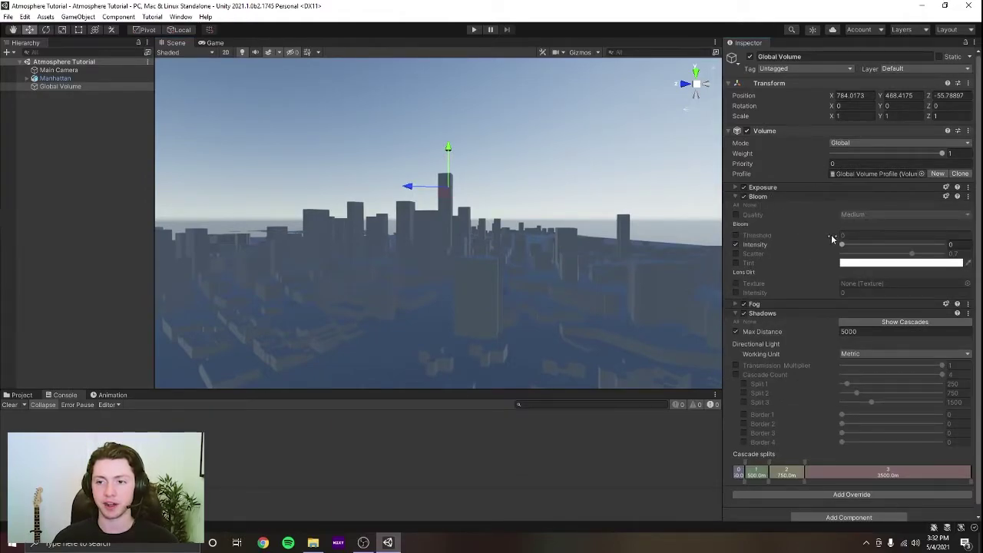
{"action": "left_click", "coordinate": [767, 197]}
{"action": "left_click", "coordinate": [765, 206]}
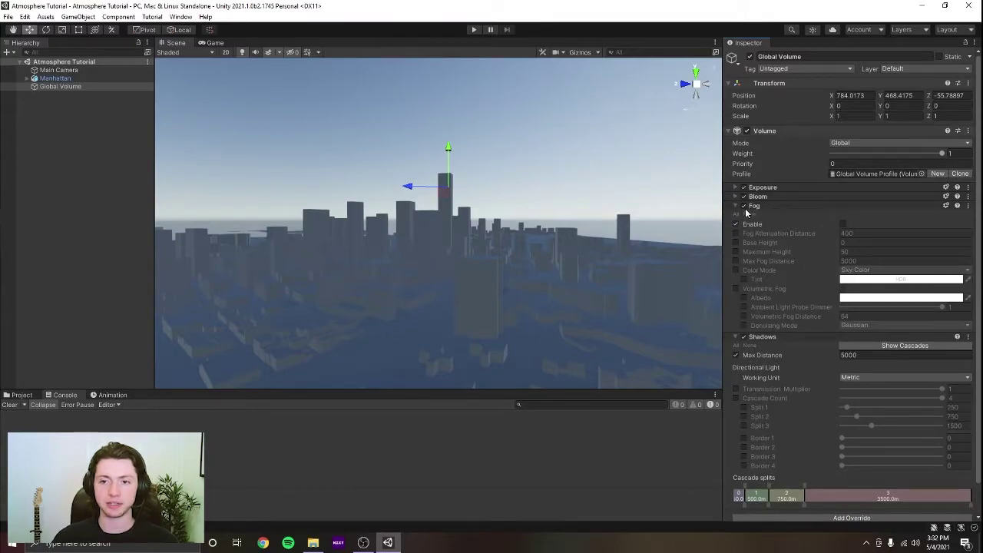
{"action": "right_click_drag", "start_coordinate": [599, 245], "coordinate": [591, 236]}
{"action": "left_click", "coordinate": [755, 206]}
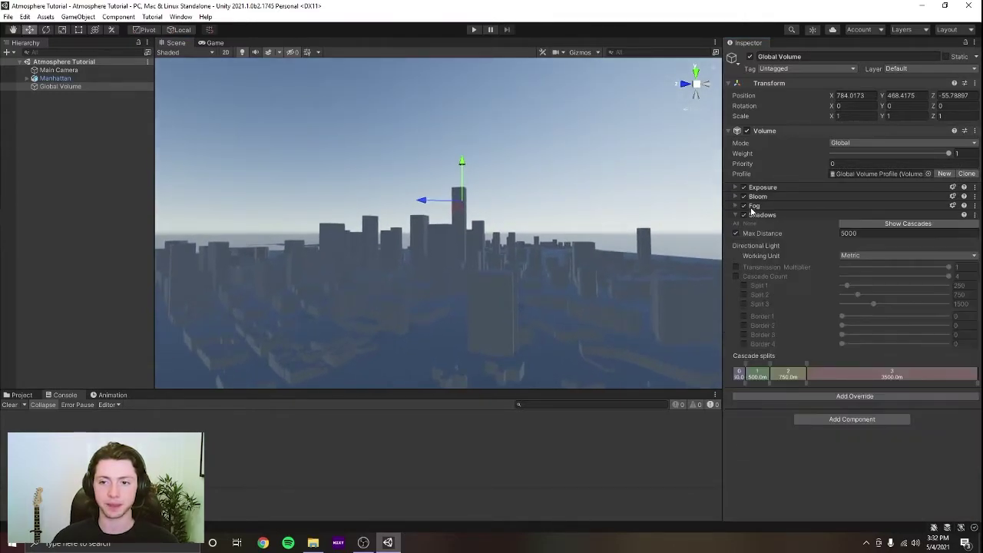
{"action": "right_click_drag", "start_coordinate": [586, 182], "coordinate": [607, 192]}
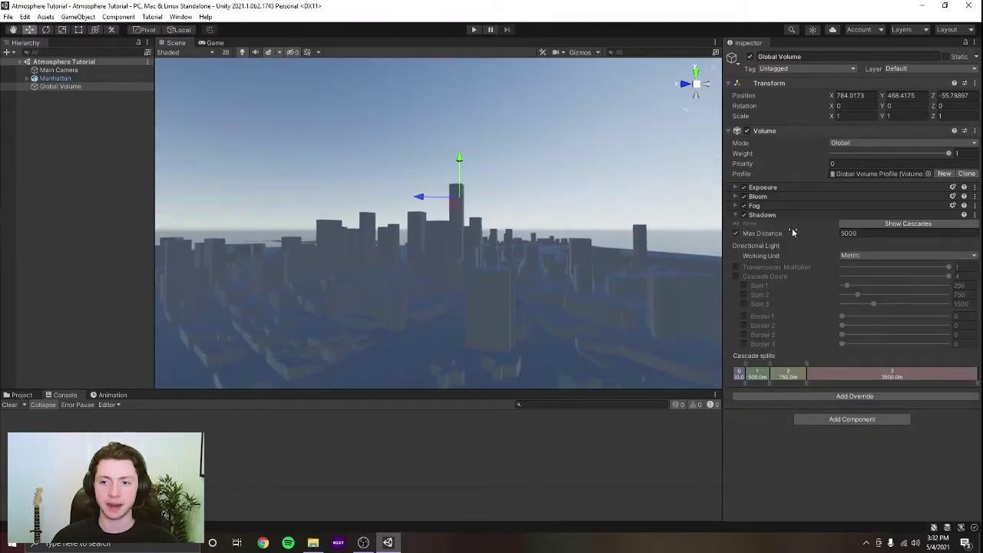
Check the maximum distance in the Global Volume's Shadows override and collapse that override
{"action": "left_click", "coordinate": [849, 233]}
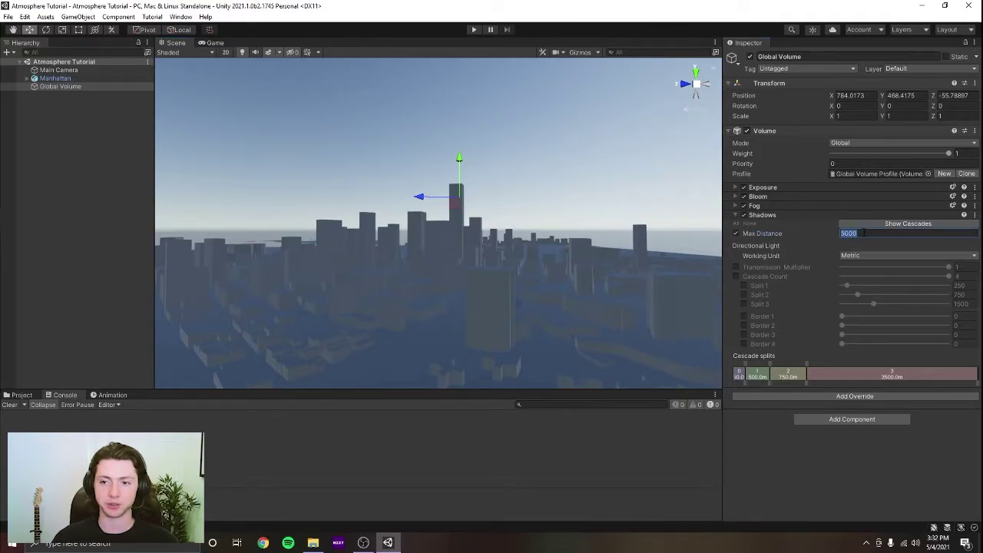
{"action": "right_click_drag", "start_coordinate": [598, 229], "coordinate": [639, 222]}
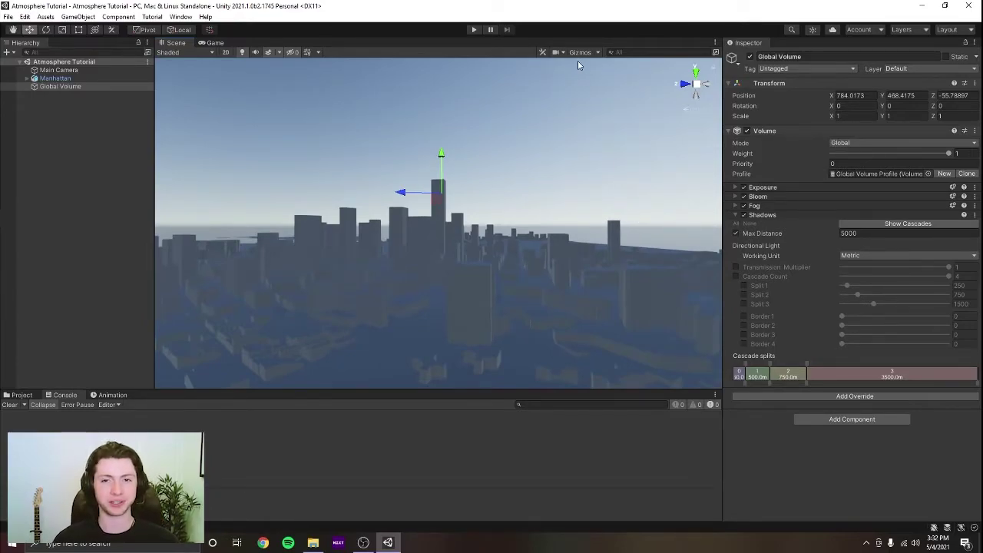
{"action": "left_click", "coordinate": [755, 217]}
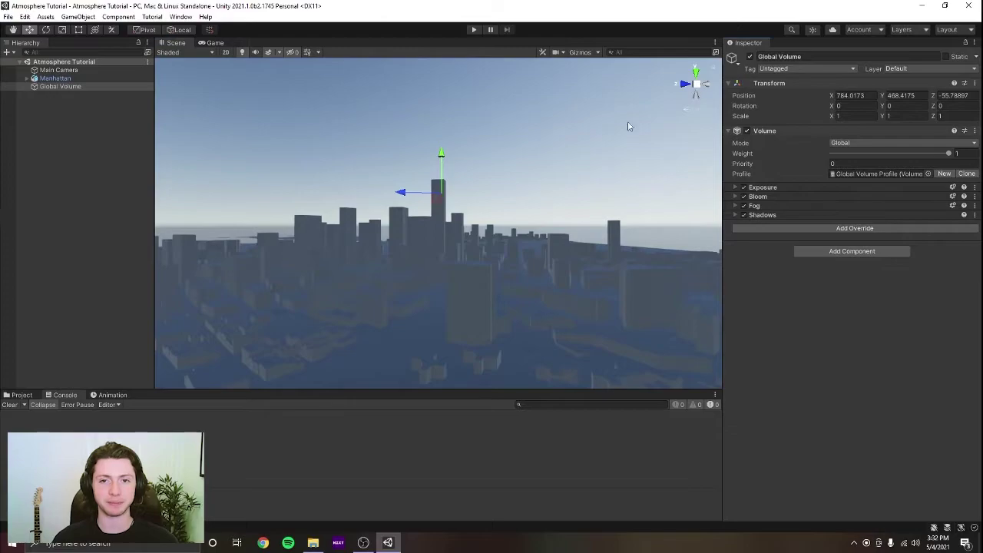
Check the far clipping plane of the scene view camera and of the Main Camera
{"action": "left_click", "coordinate": [556, 52]}
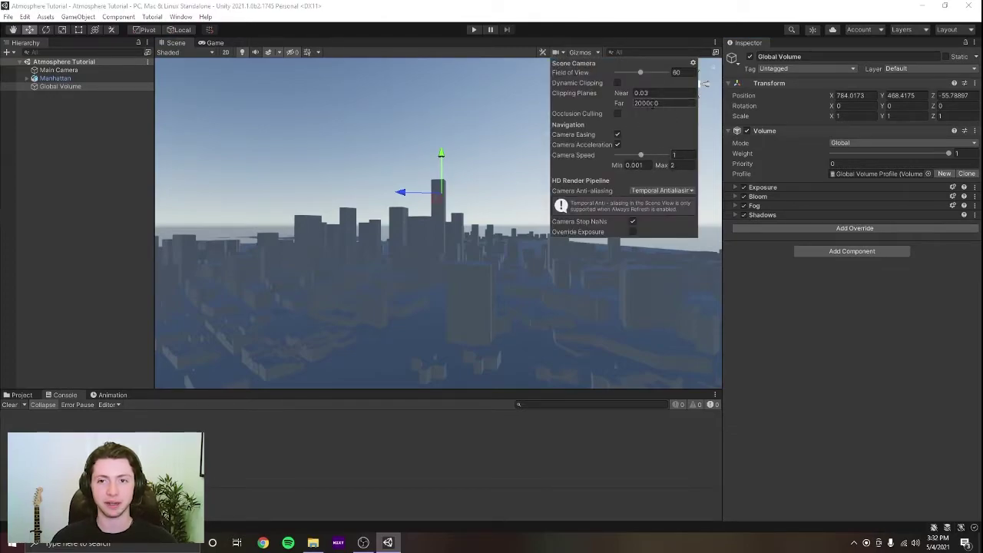
{"action": "left_click", "coordinate": [666, 103]}
{"action": "double_click", "coordinate": [670, 104]}
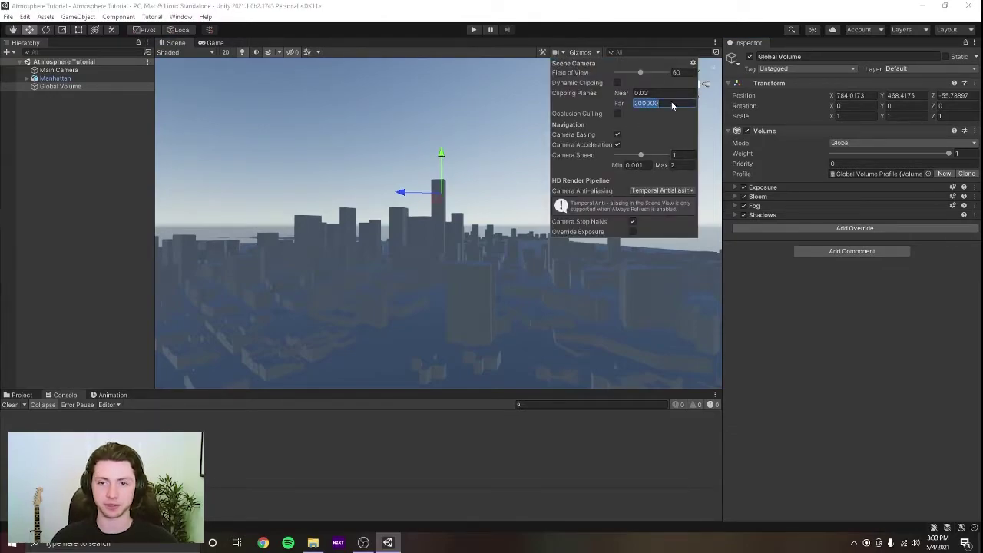
{"action": "left_click", "coordinate": [556, 52]}
{"action": "left_click", "coordinate": [83, 70]}
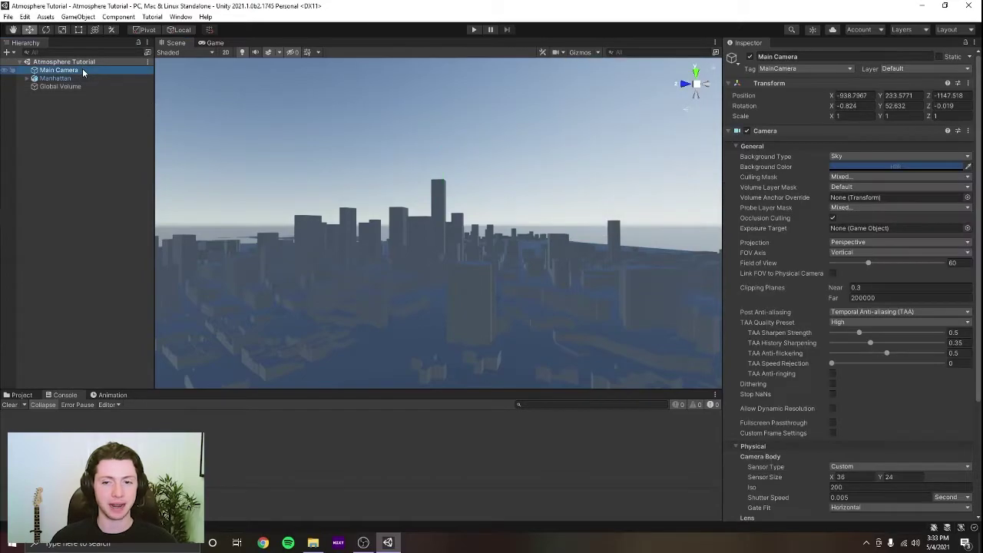
{"action": "left_click", "coordinate": [870, 299]}
{"action": "right_click_drag", "start_coordinate": [637, 240], "coordinate": [609, 230]}
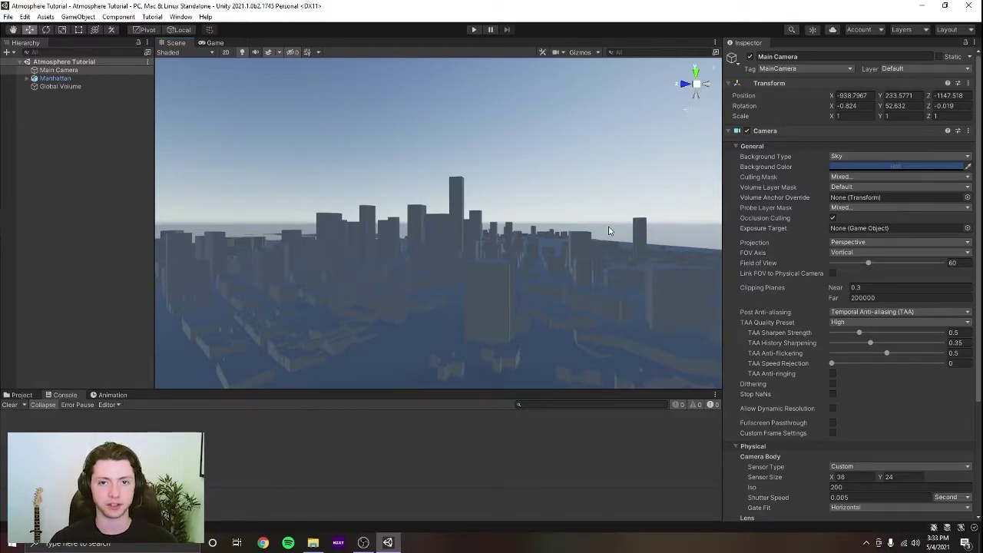
{"action": "right_click_drag", "start_coordinate": [610, 231], "coordinate": [624, 225]}
{"action": "left_click", "coordinate": [485, 223]}
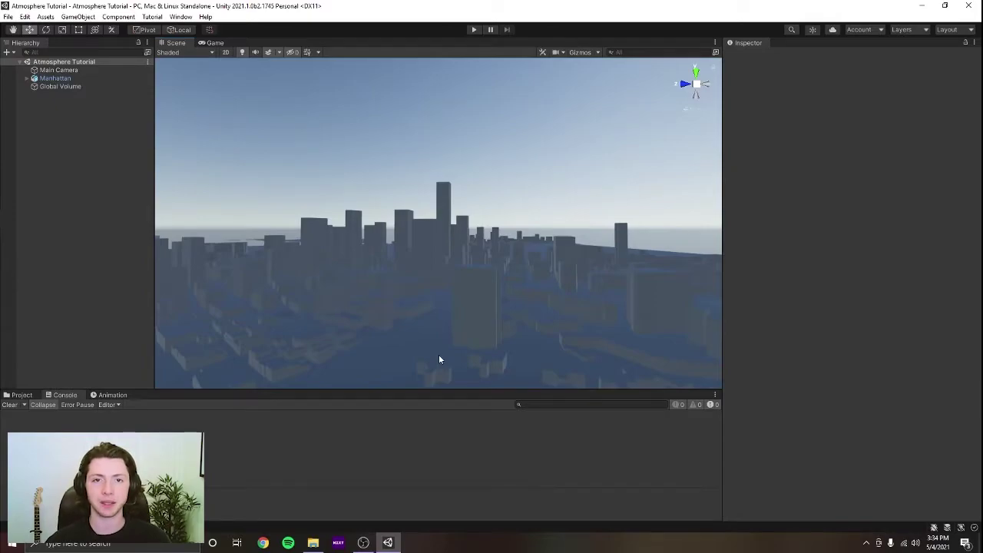
Open the Full Skies folder inside the Expanse prefabs in the project assets
{"action": "left_click", "coordinate": [22, 395]}
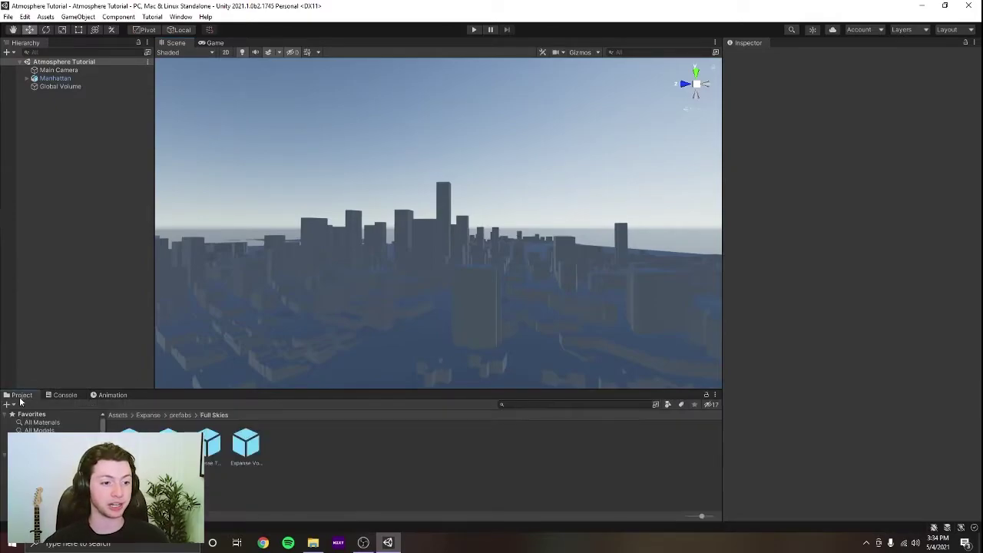
{"action": "scroll", "coordinate": [50, 428], "scroll_direction": "down", "scroll_amount": 2}
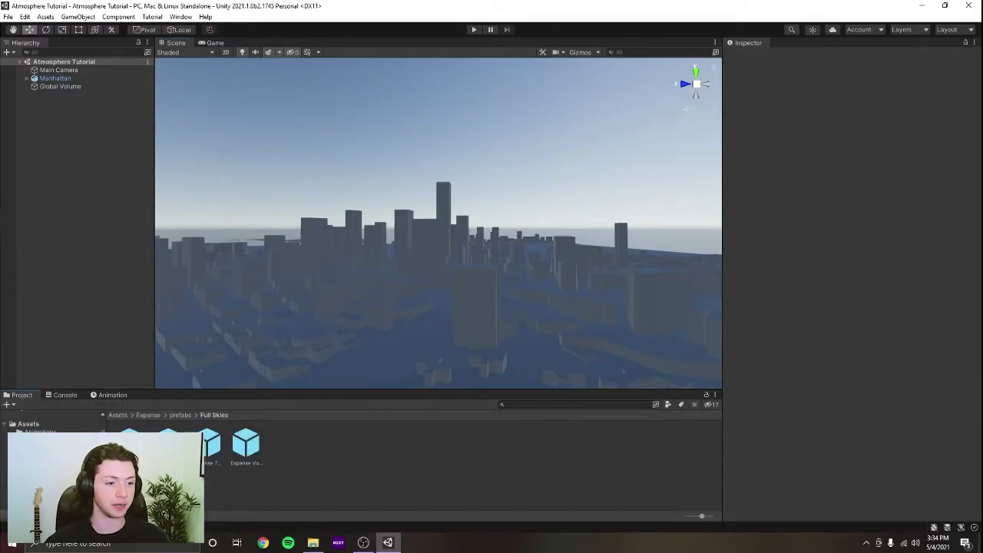
{"action": "scroll", "coordinate": [40, 420], "scroll_direction": "down", "scroll_amount": 2}
{"action": "left_click", "coordinate": [37, 419]}
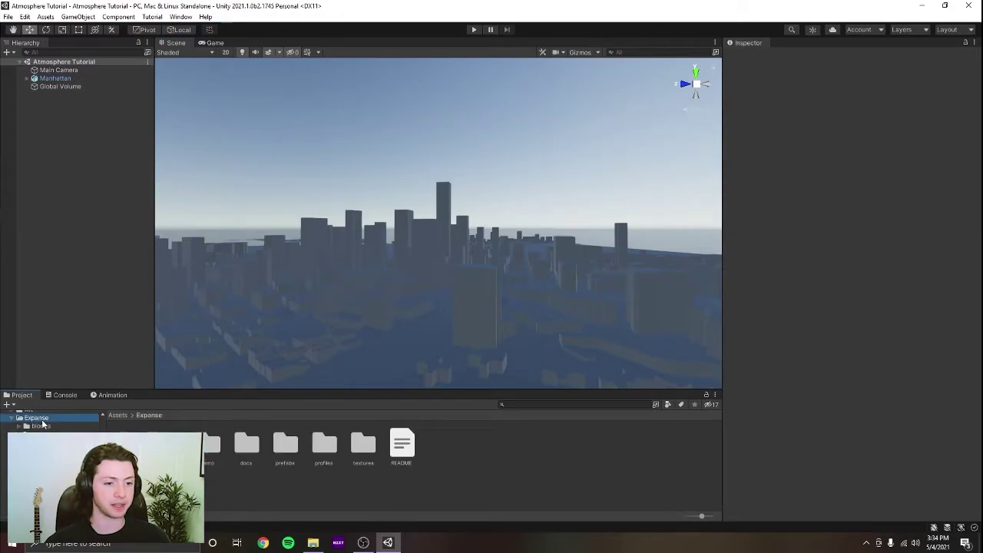
{"action": "double_click", "coordinate": [286, 445]}
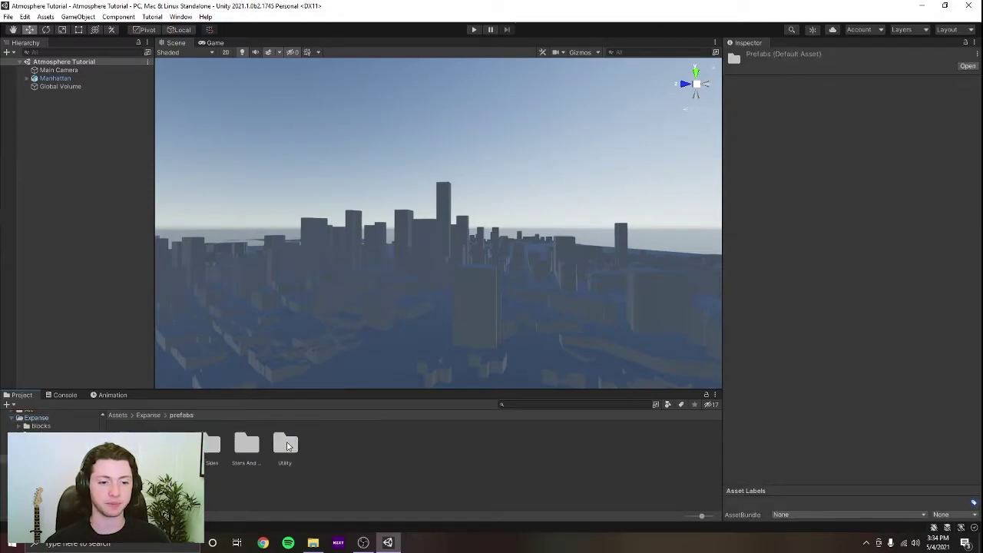
{"action": "double_click", "coordinate": [211, 444]}
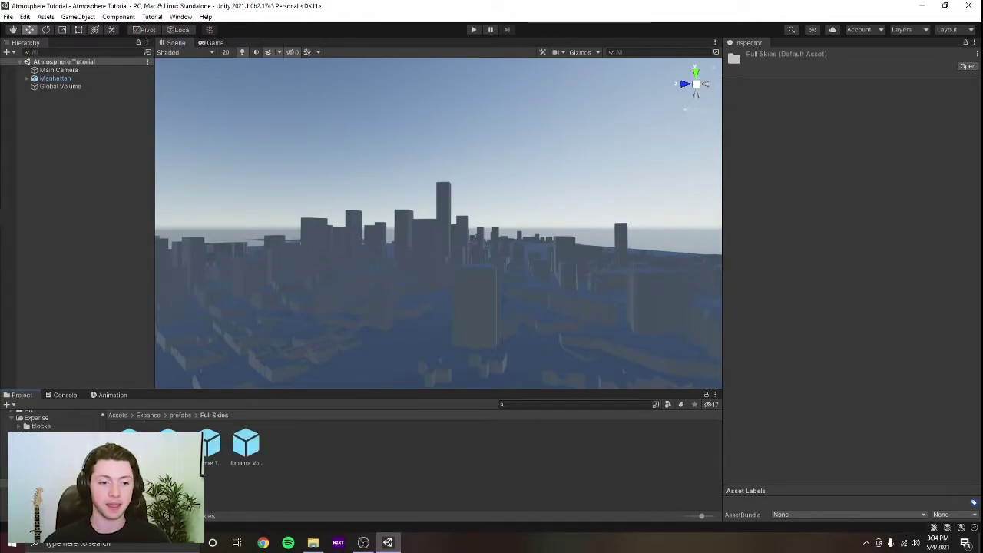
Add the Expanse Cloudless Sky prefab to the Atmosphere Tutorial scene as a top-level object
{"action": "left_click", "coordinate": [214, 443]}
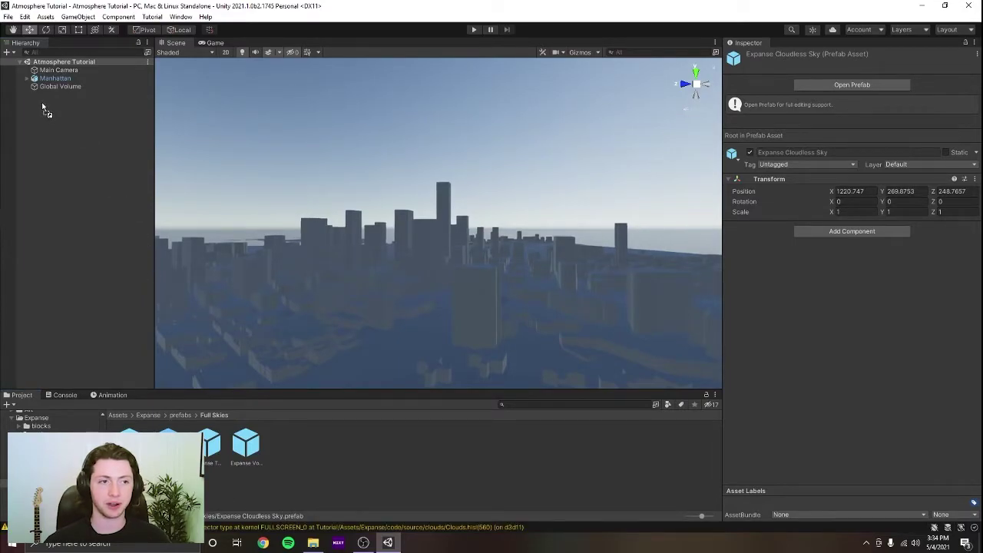
{"action": "left_click_drag", "start_coordinate": [44, 110], "coordinate": [41, 103]}
{"action": "right_click_drag", "start_coordinate": [343, 222], "coordinate": [428, 274]}
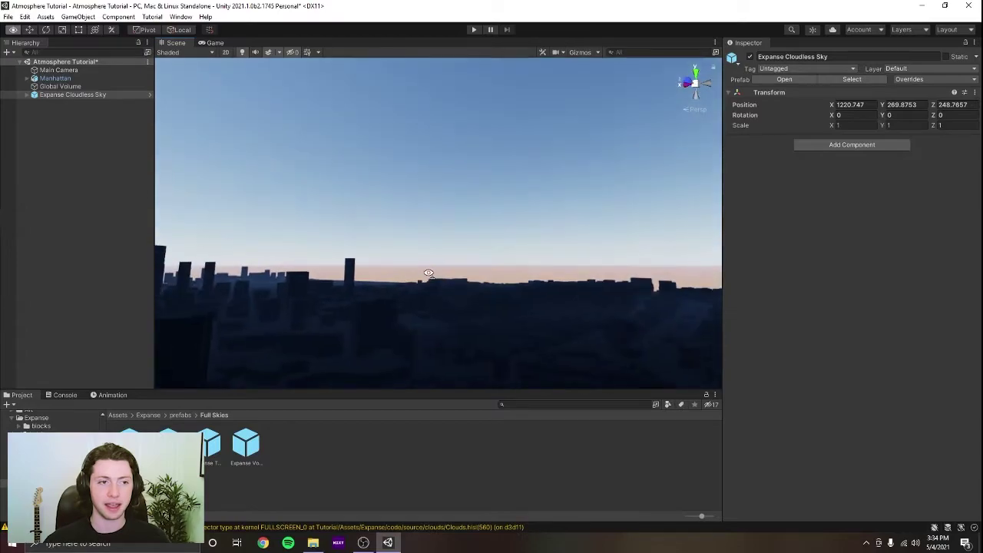
Unpack the Expanse Cloudless Sky prefab instance completely
{"action": "right_click", "coordinate": [73, 95]}
{"action": "left_click", "coordinate": [52, 105]}
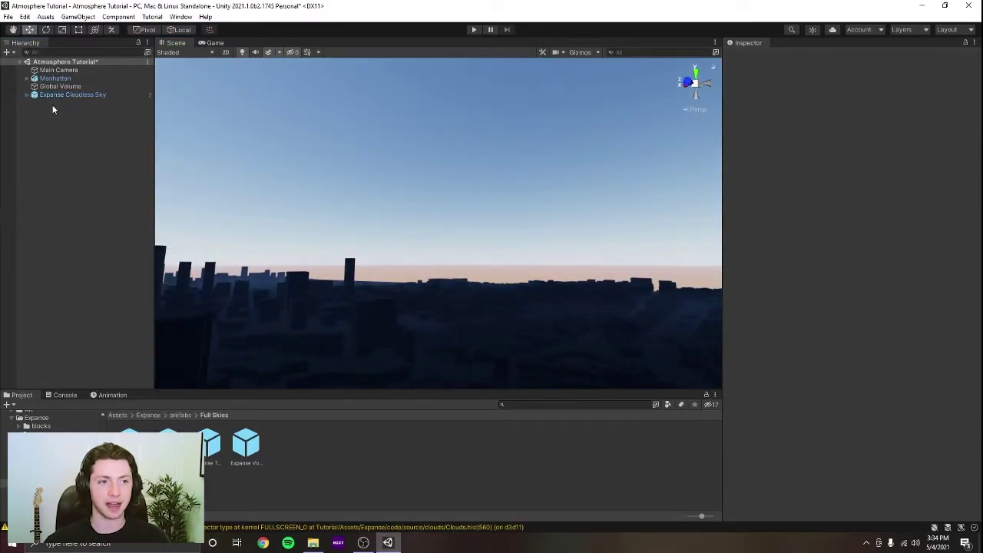
{"action": "right_click", "coordinate": [63, 95]}
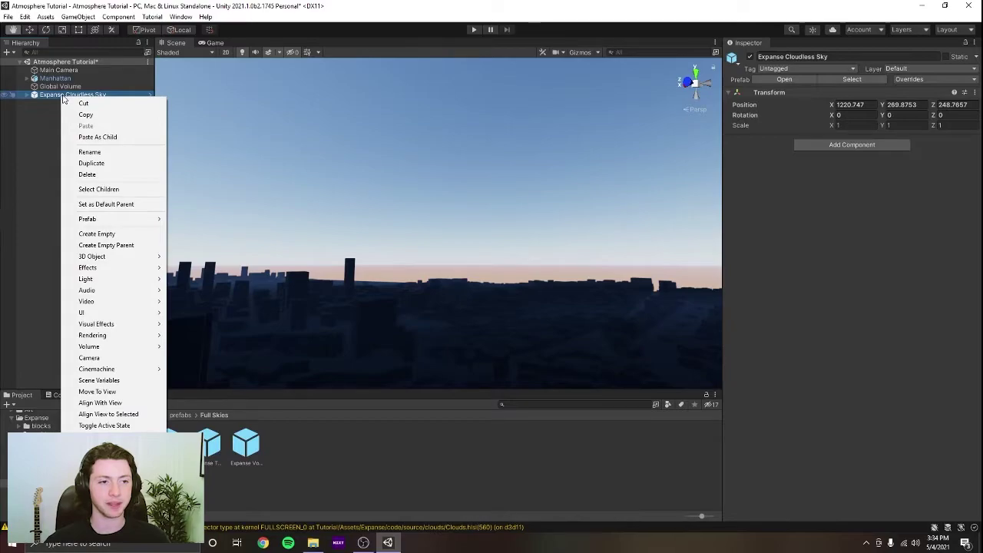
{"action": "mouse_move", "coordinate": [125, 220]}
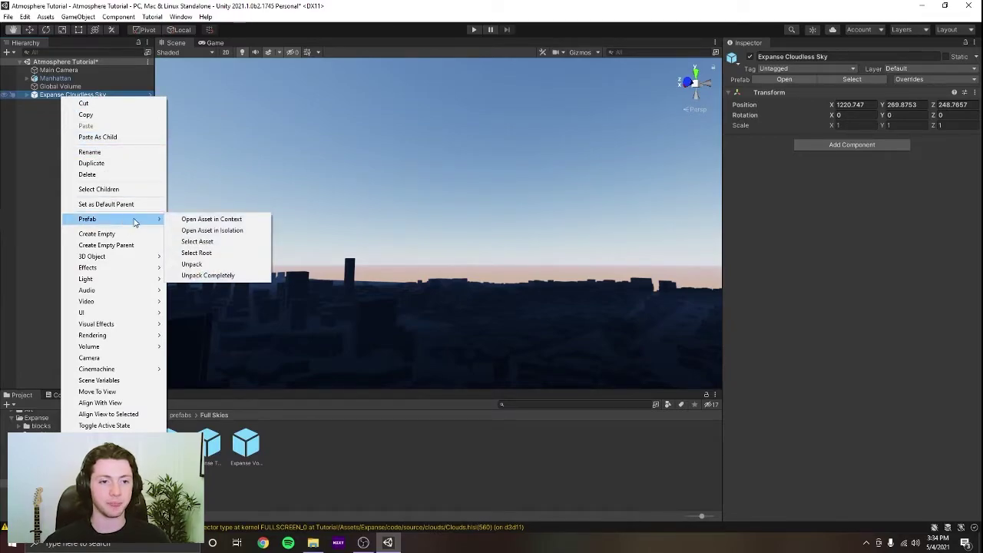
{"action": "left_click", "coordinate": [207, 275]}
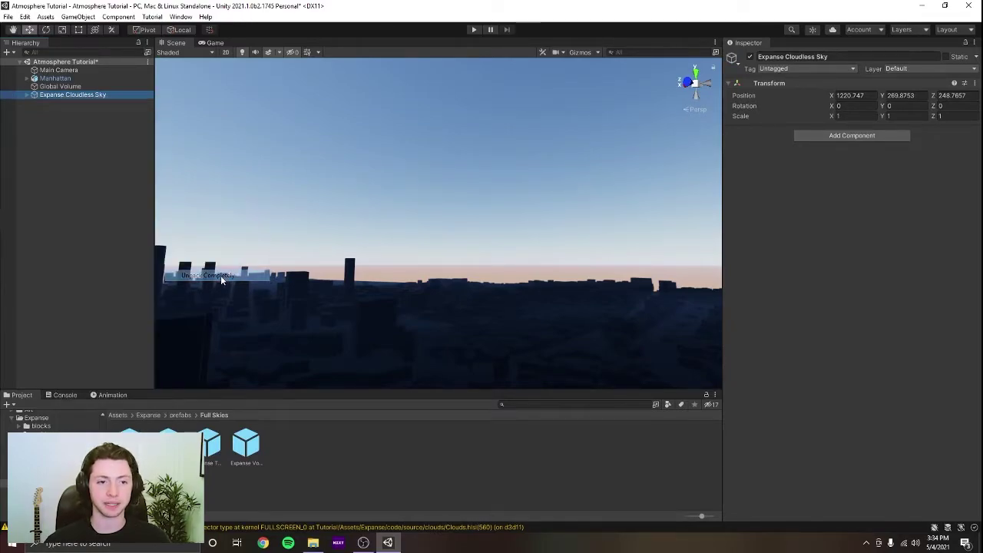
Delete the Earth Atmosphere object from the Expanse Cloudless Sky group
{"action": "left_click", "coordinate": [27, 94]}
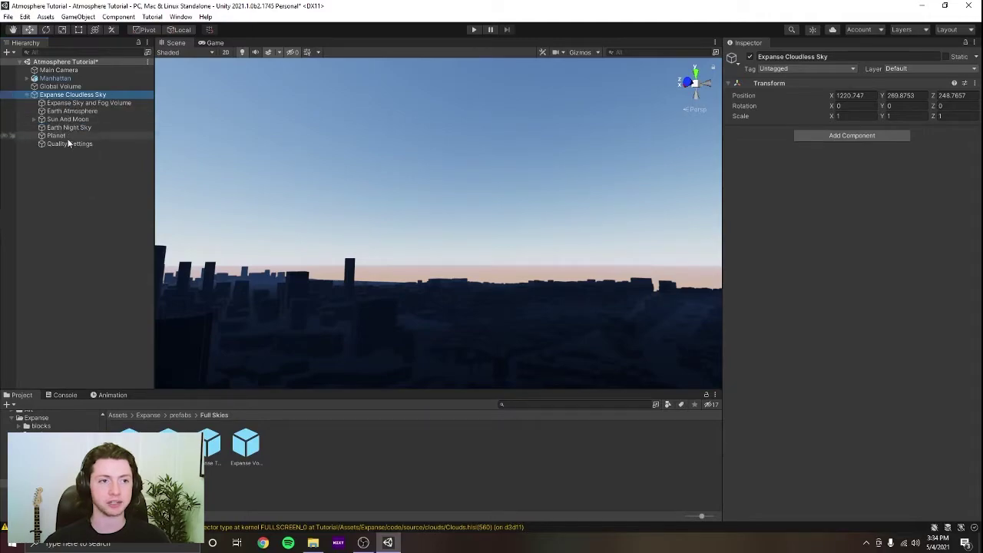
{"action": "left_click", "coordinate": [80, 177]}
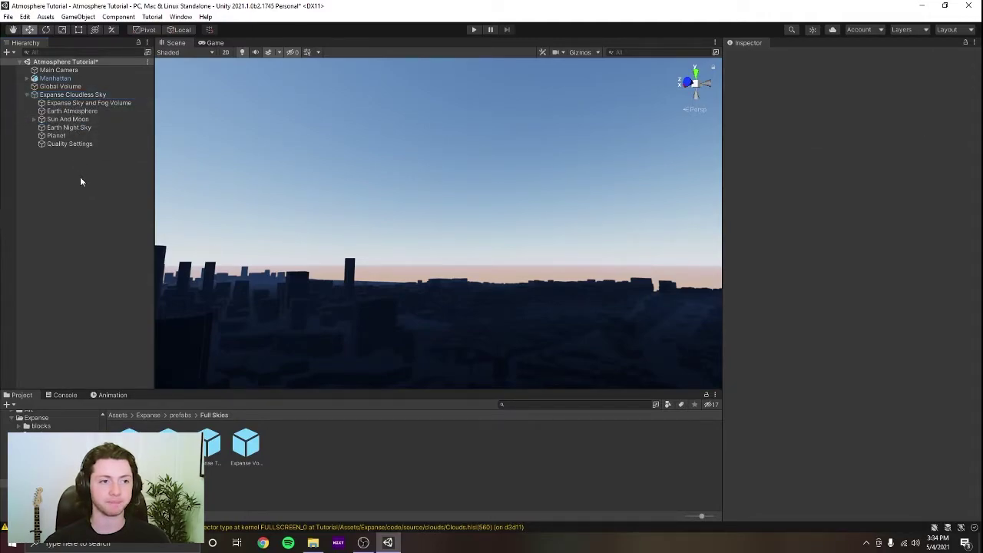
{"action": "left_click", "coordinate": [79, 112]}
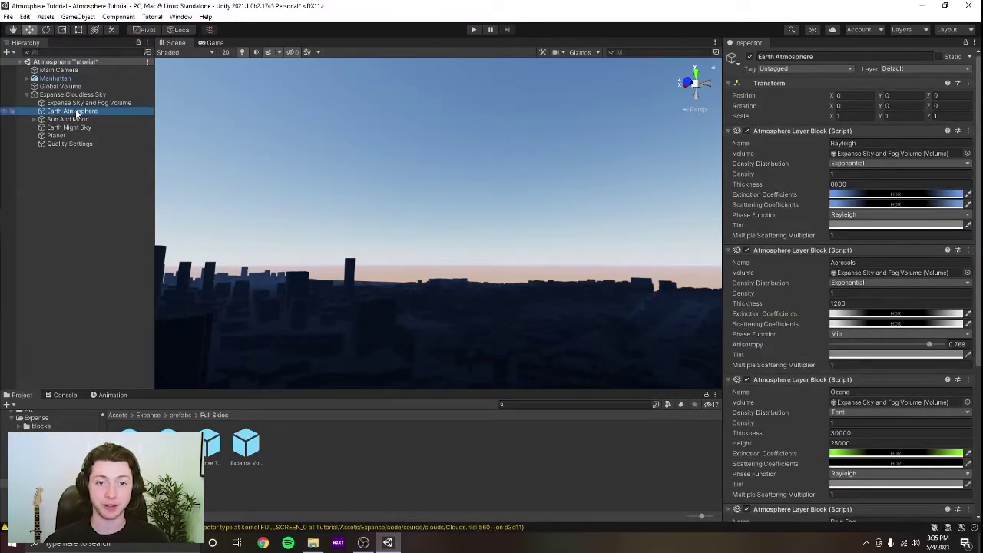
{"action": "right_click", "coordinate": [76, 113]}
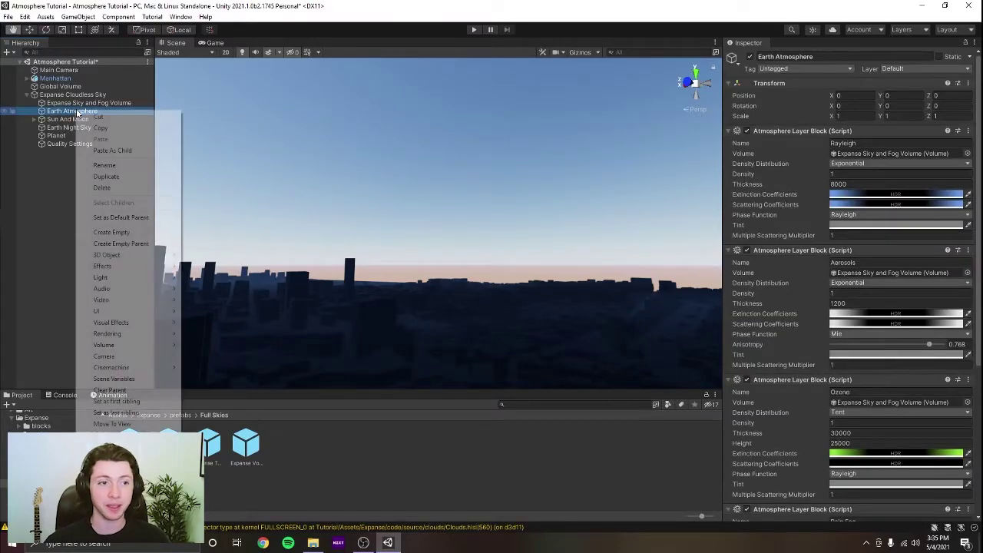
{"action": "left_click", "coordinate": [117, 189]}
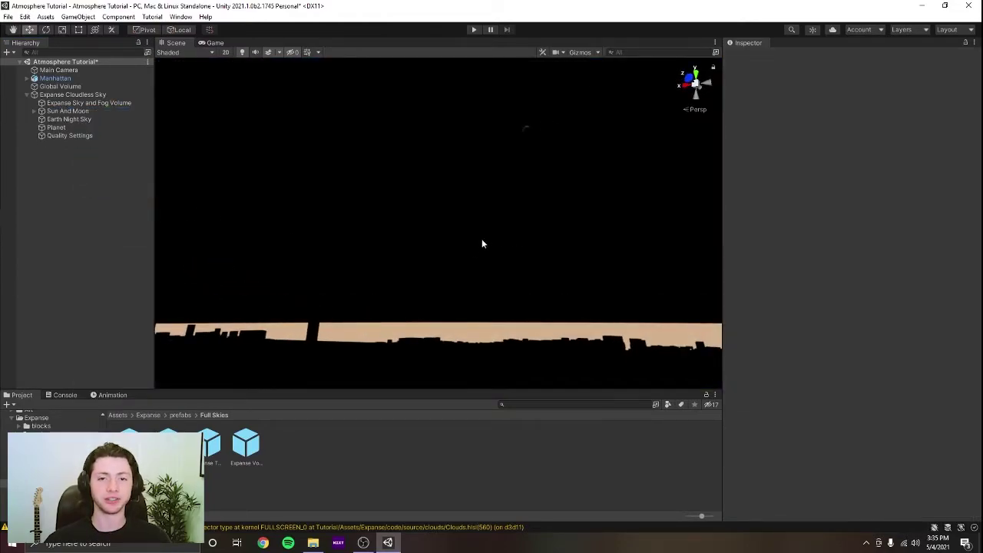
{"action": "right_click_drag", "start_coordinate": [531, 237], "coordinate": [451, 225]}
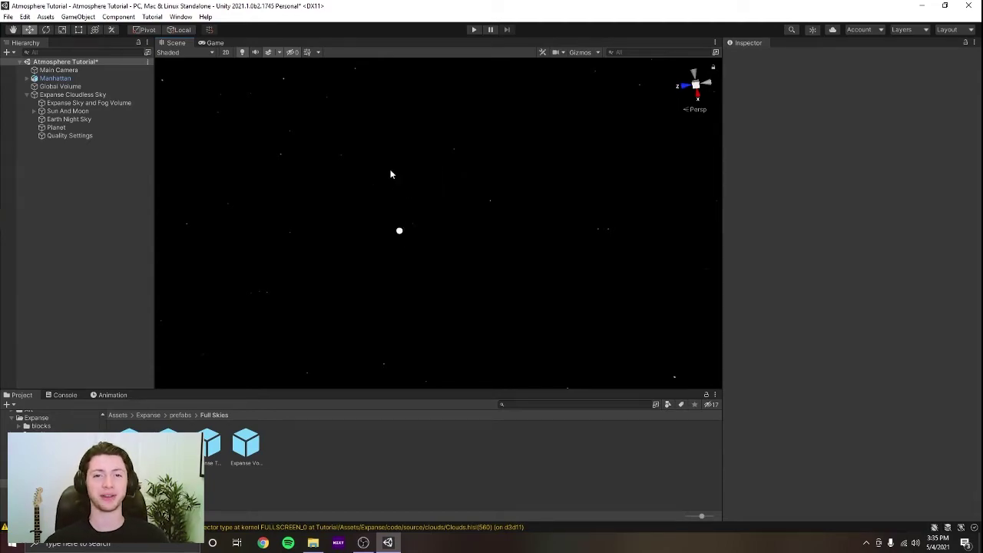
Create an empty game object at the scene's top level and name it Atmosphere
{"action": "right_click", "coordinate": [76, 163]}
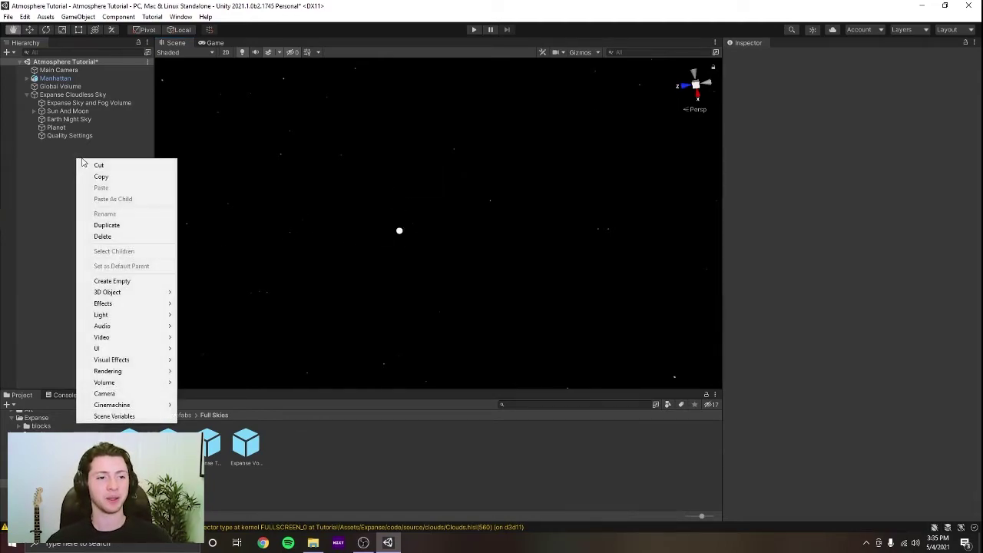
{"action": "left_click", "coordinate": [123, 282]}
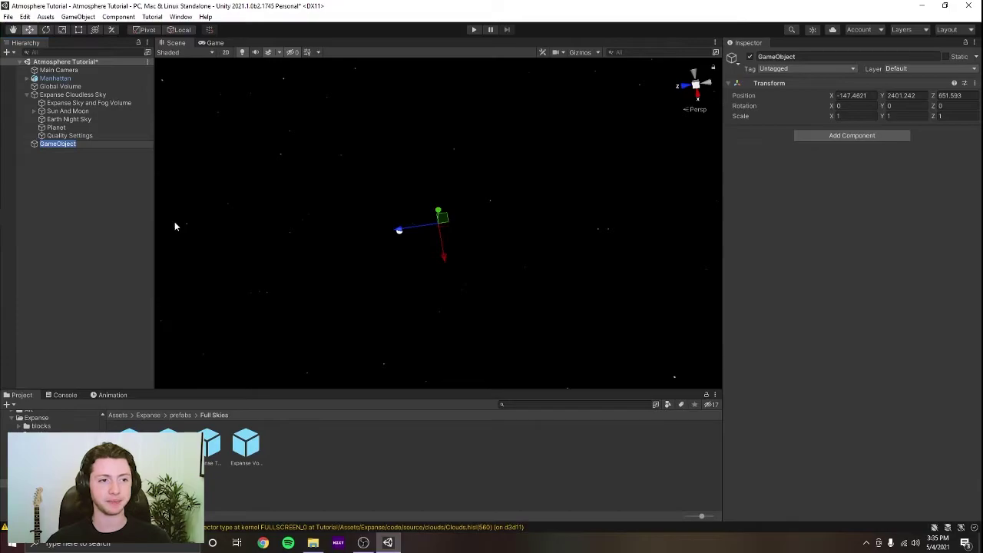
{"action": "type", "text": "Atmosph"}
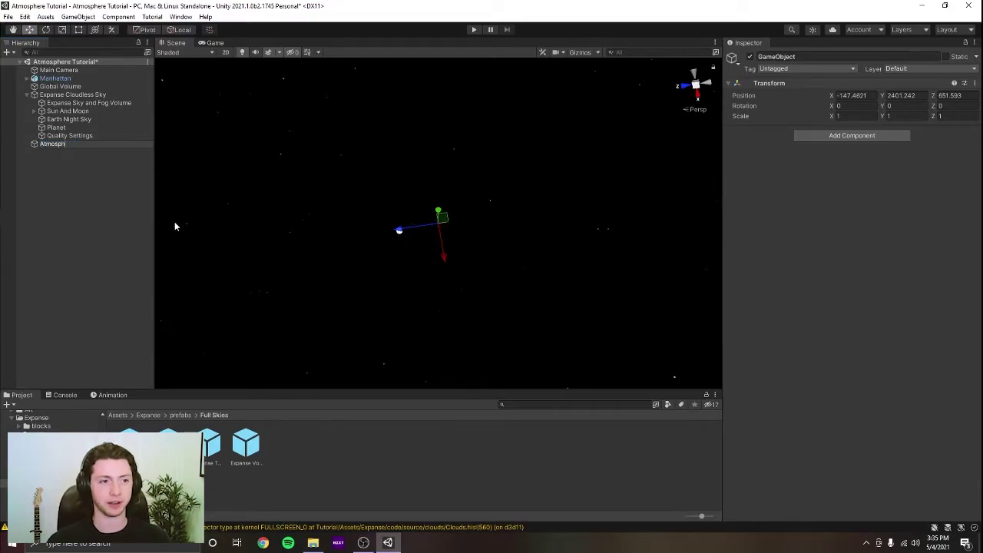
{"action": "type", "text": "ere\\"}
{"action": "key", "text": "Return"}
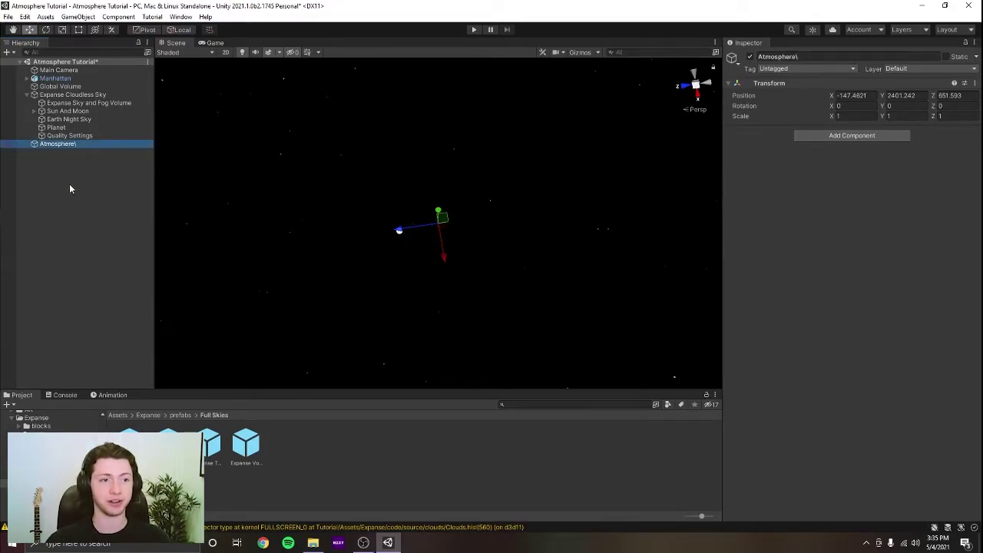
{"action": "right_click", "coordinate": [92, 145]}
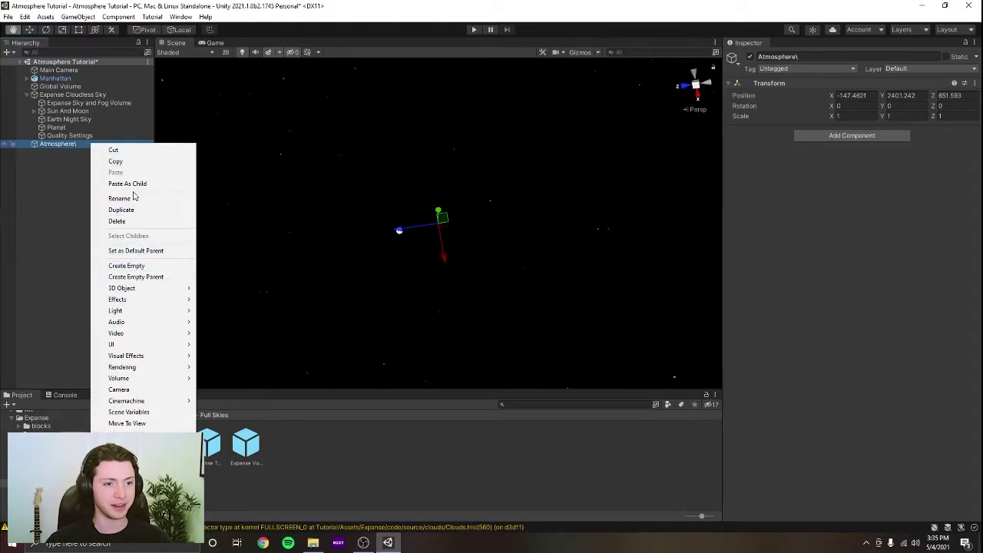
{"action": "left_click", "coordinate": [133, 198]}
{"action": "key", "text": "End"}
{"action": "key", "text": "BackSpace"}
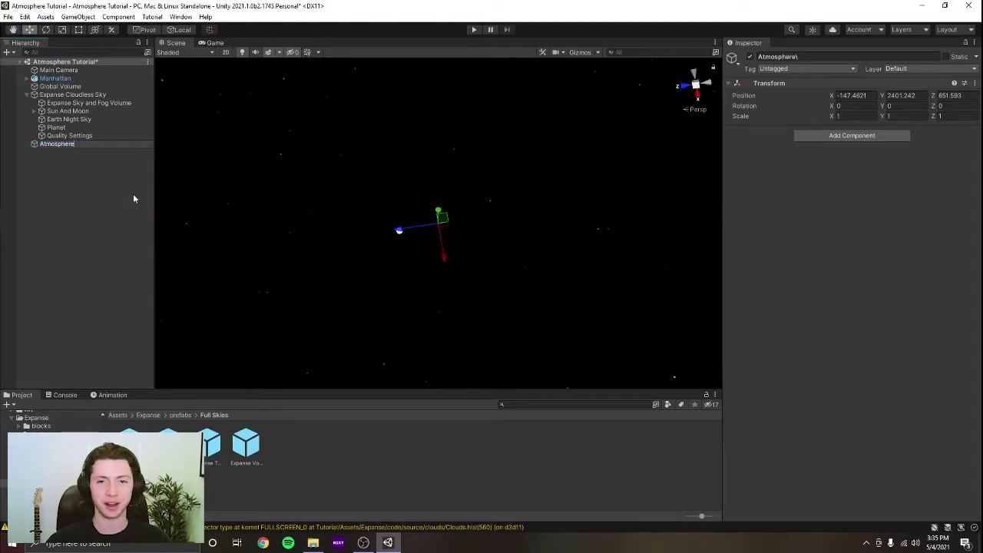
{"action": "key", "text": "Return"}
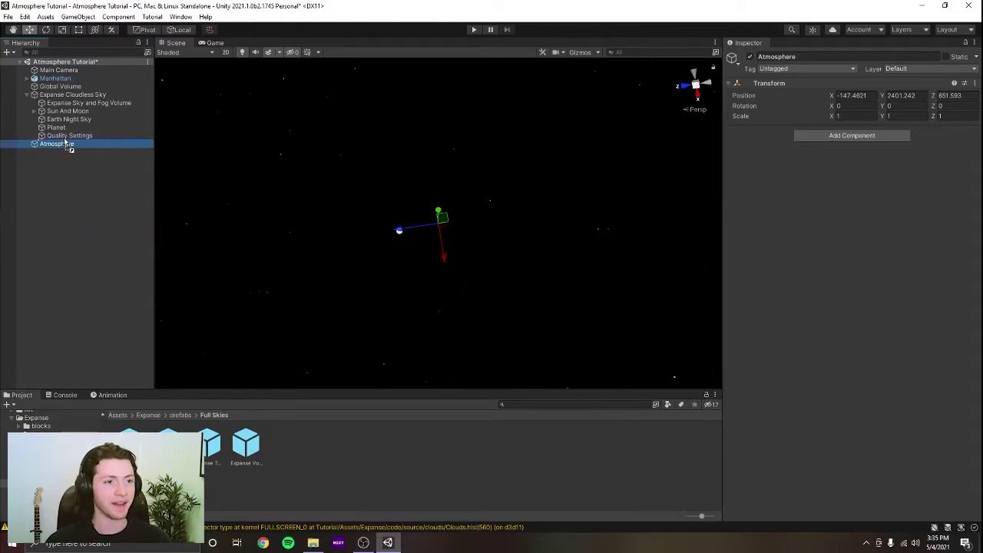
Make the Atmosphere object a child of Expanse Cloudless Sky
{"action": "left_click_drag", "start_coordinate": [65, 144], "coordinate": [70, 94]}
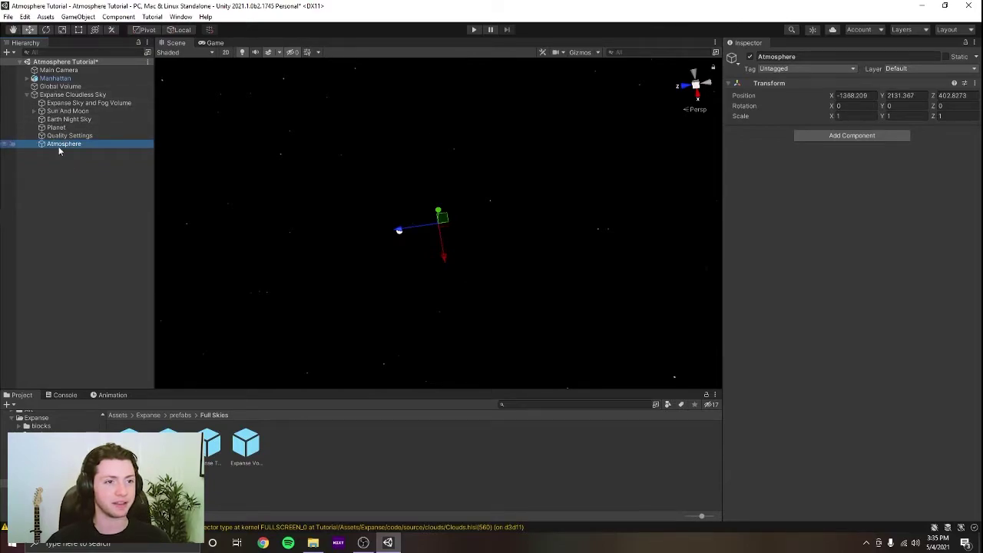
{"action": "left_click", "coordinate": [87, 194]}
{"action": "right_click_drag", "start_coordinate": [528, 205], "coordinate": [512, 295]}
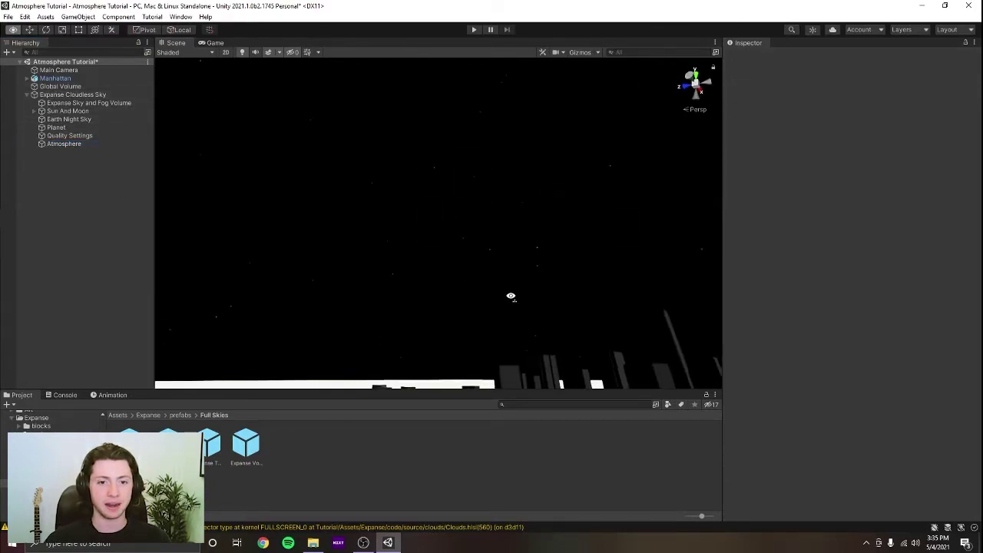
{"action": "left_click", "coordinate": [89, 146]}
{"action": "right_click_drag", "start_coordinate": [431, 248], "coordinate": [448, 227]}
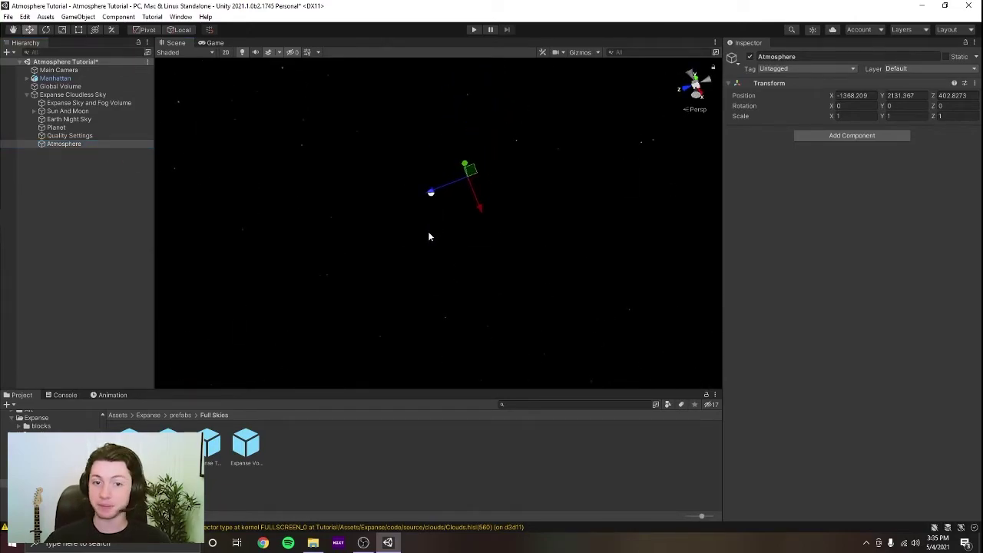
{"action": "left_click", "coordinate": [428, 231]}
Add an Atmosphere Layer Block component to the Atmosphere object
{"action": "left_click", "coordinate": [110, 144]}
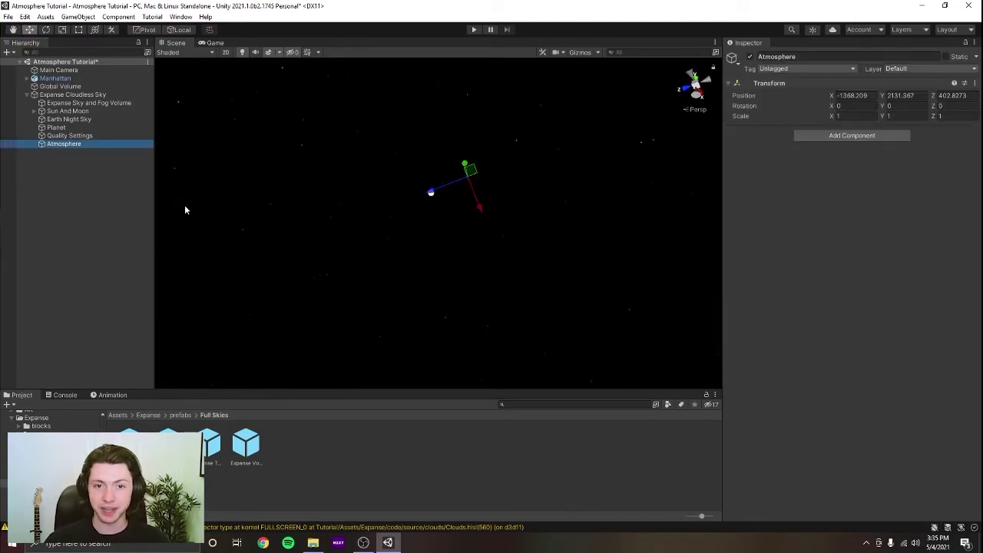
{"action": "left_click", "coordinate": [826, 136]}
{"action": "type", "text": "Atmosphere L"}
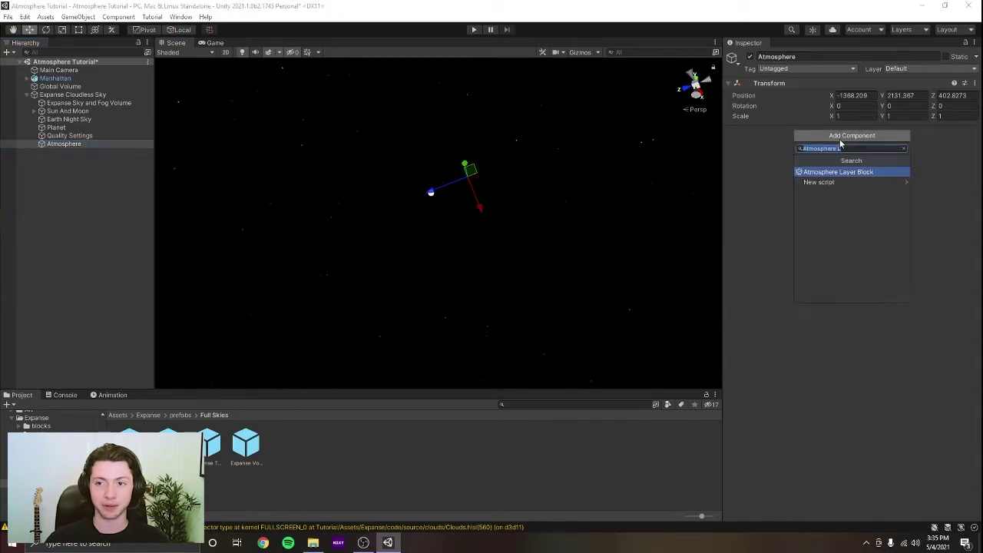
{"action": "key", "text": "ctrl+a"}
{"action": "key", "text": "BackSpace"}
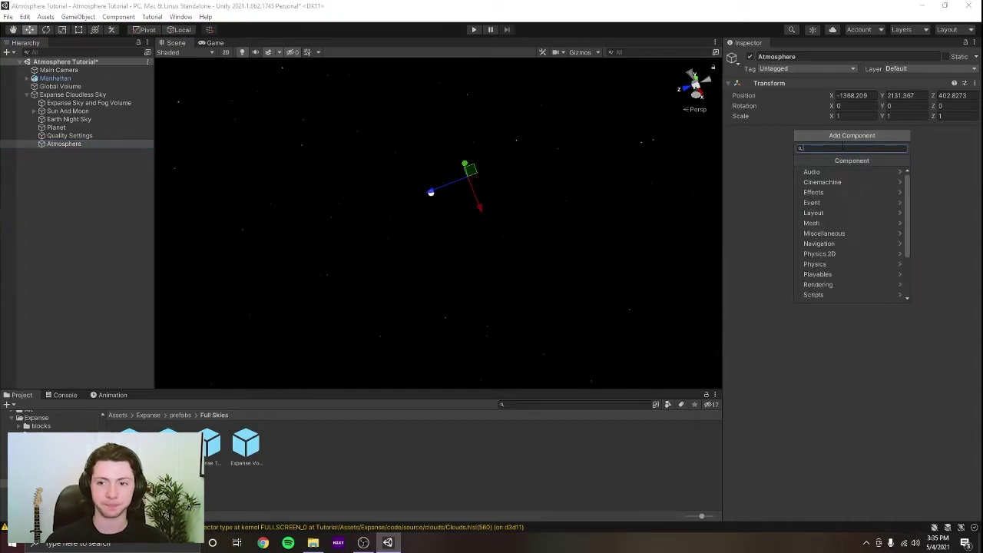
{"action": "type", "text": "atmosphere layer"}
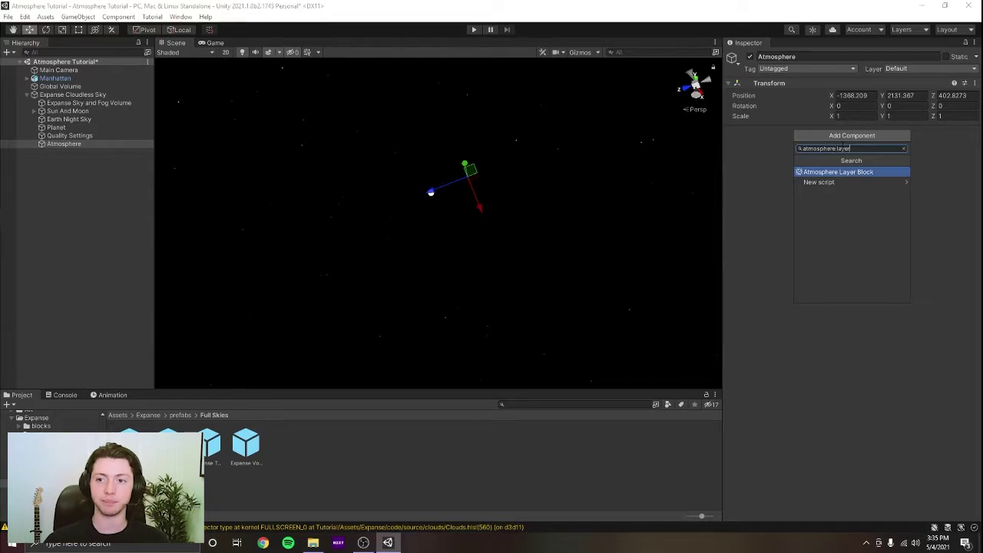
{"action": "left_click", "coordinate": [838, 172]}
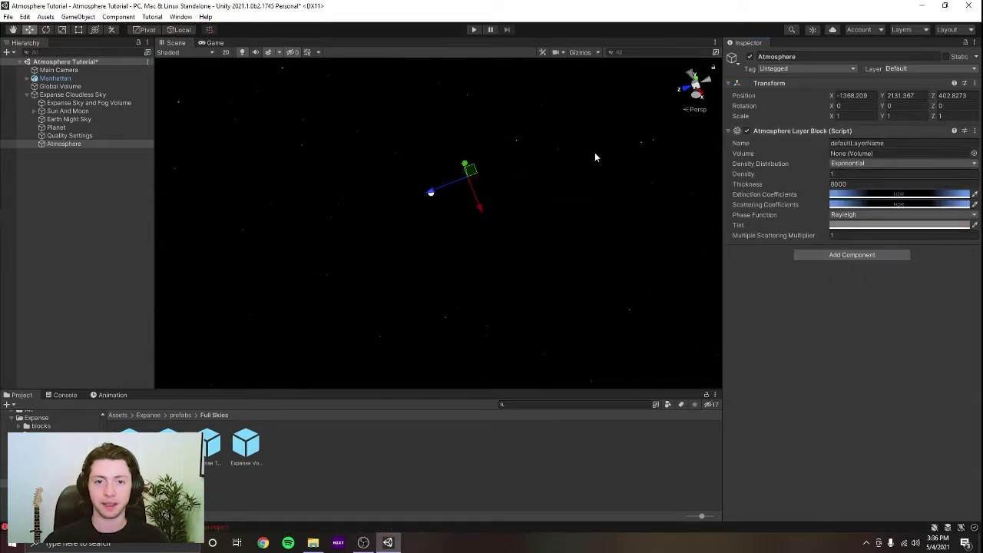
{"action": "right_click_drag", "start_coordinate": [594, 156], "coordinate": [576, 136]}
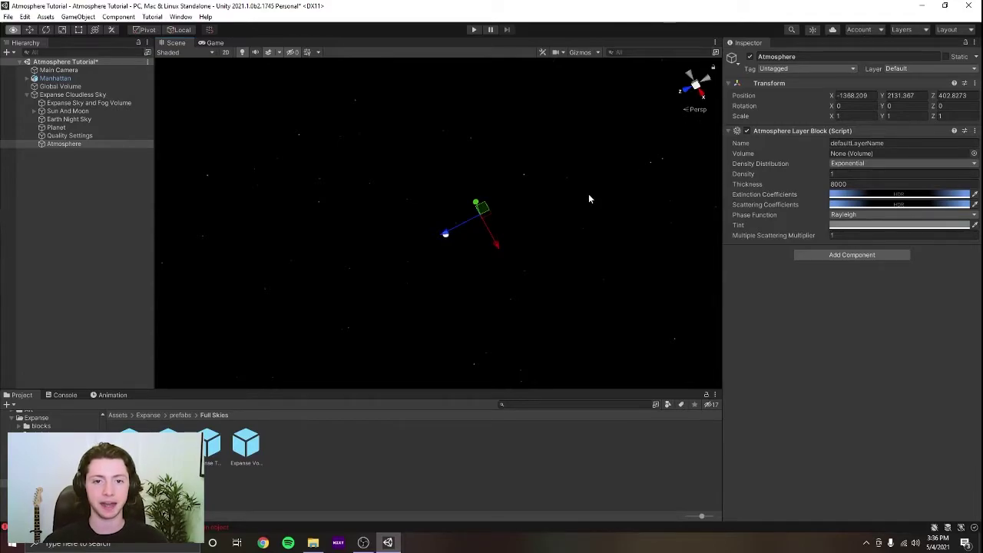
{"action": "right_click_drag", "start_coordinate": [588, 197], "coordinate": [593, 207]}
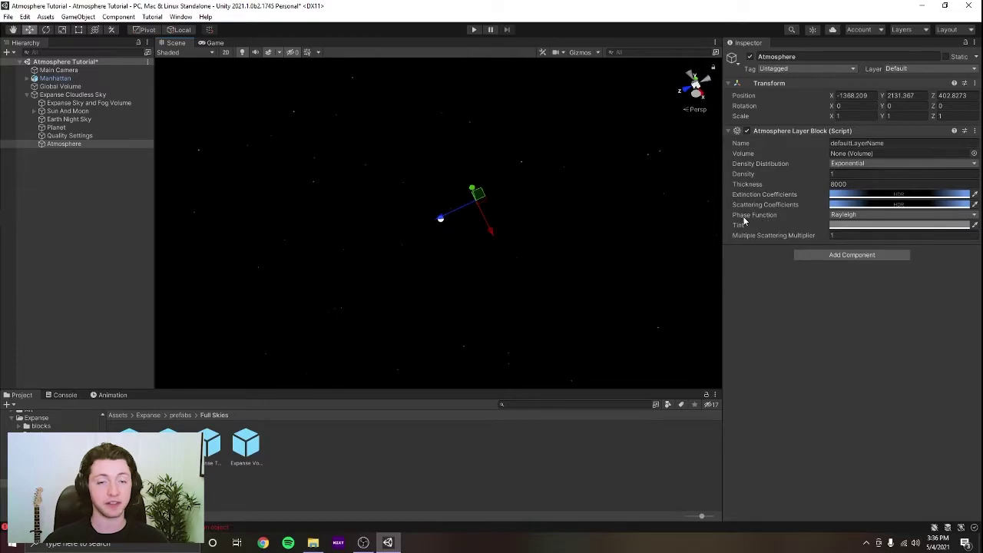
{"action": "right_click_drag", "start_coordinate": [599, 245], "coordinate": [598, 268]}
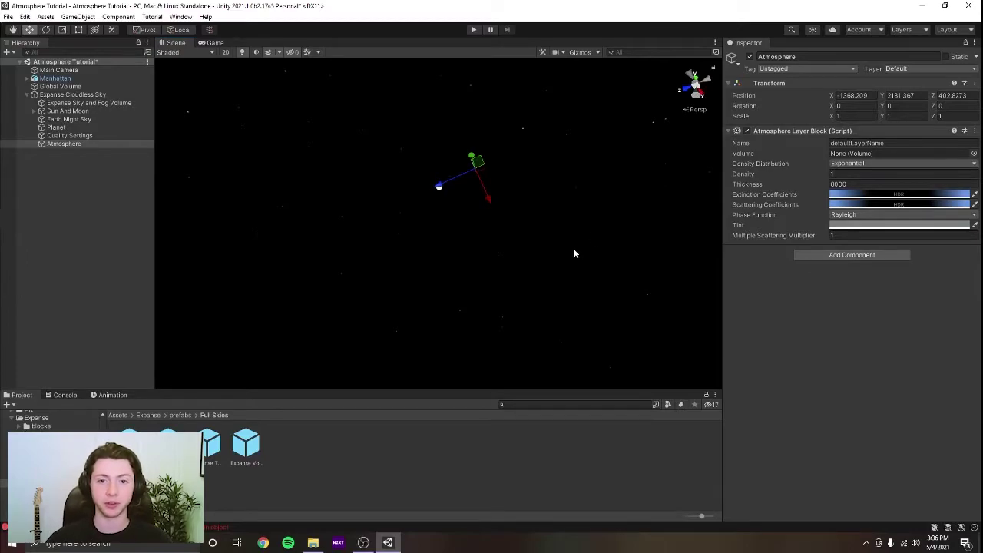
{"action": "mouse_move", "coordinate": [575, 253]}
{"action": "right_mouse_down"}
{"action": "mouse_move", "coordinate": [566, 235]}
{"action": "mouse_move", "coordinate": [571, 244]}
{"action": "right_mouse_up"}
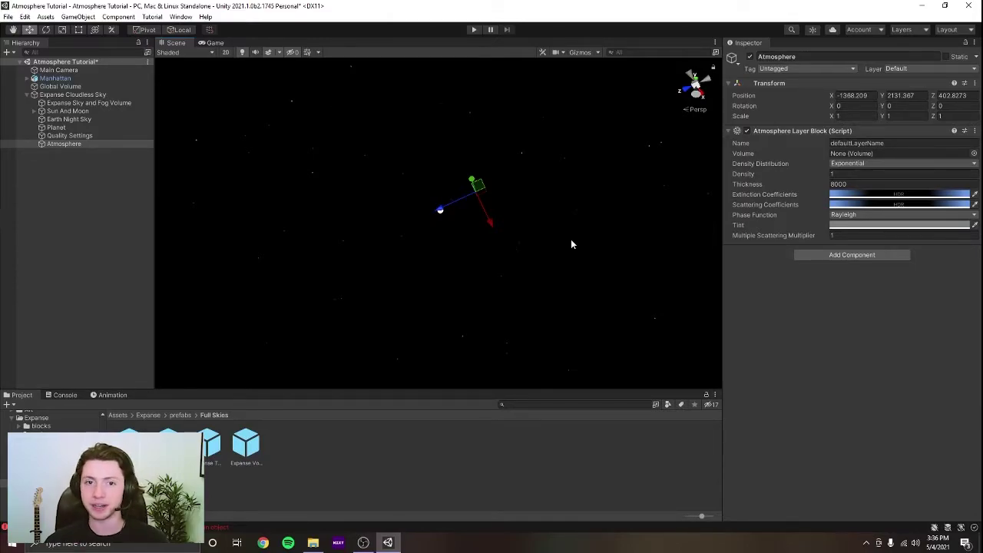
{"action": "mouse_move", "coordinate": [547, 230]}
{"action": "right_mouse_down"}
{"action": "mouse_move", "coordinate": [551, 249]}
{"action": "mouse_move", "coordinate": [559, 236]}
{"action": "right_mouse_up"}
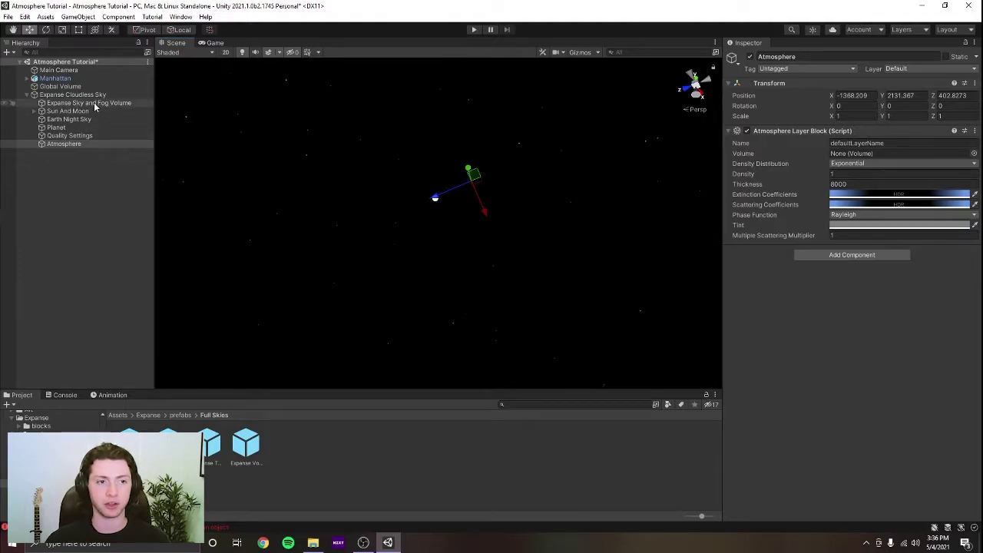
Assign Expanse Sky and Fog Volume as the Atmosphere Layer Block's volume and re-enable the component to refresh the sky
{"action": "left_click_drag", "start_coordinate": [95, 103], "coordinate": [846, 153]}
{"action": "right_click_drag", "start_coordinate": [594, 186], "coordinate": [567, 193]}
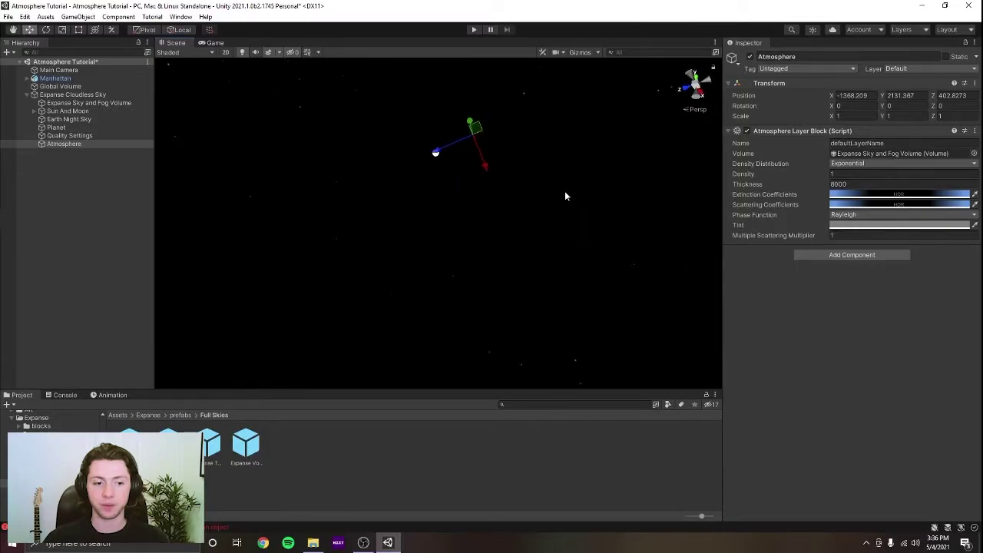
{"action": "left_click", "coordinate": [748, 132]}
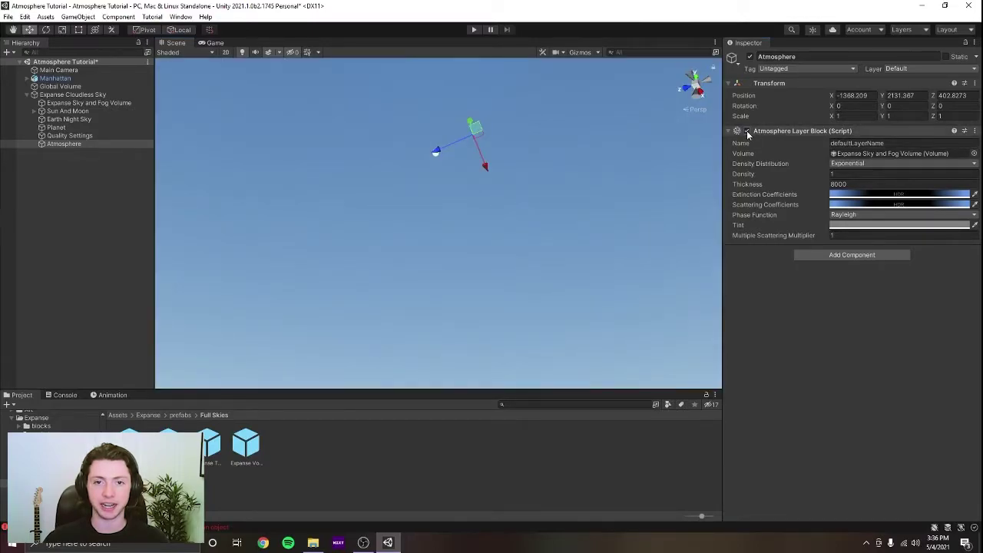
{"action": "right_click_drag", "start_coordinate": [558, 166], "coordinate": [459, 207]}
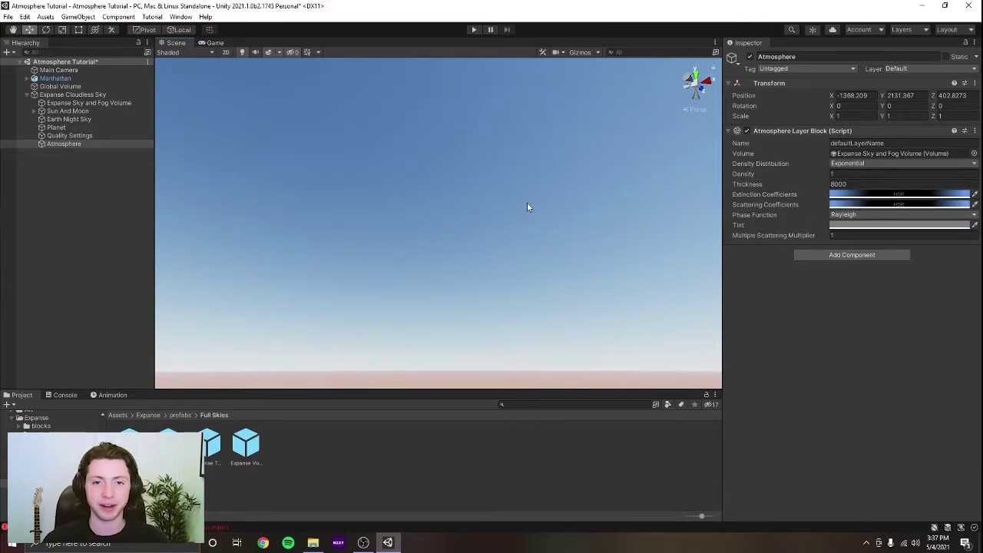
{"action": "right_click_drag", "start_coordinate": [591, 202], "coordinate": [537, 192]}
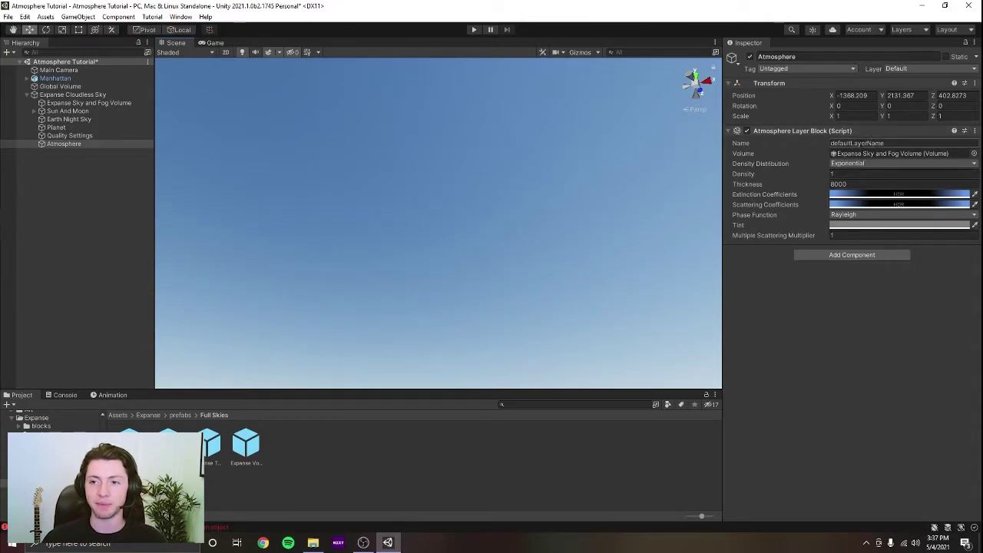
Name the atmosphere layer Gas in the Atmosphere Layer Block
{"action": "left_click", "coordinate": [876, 144]}
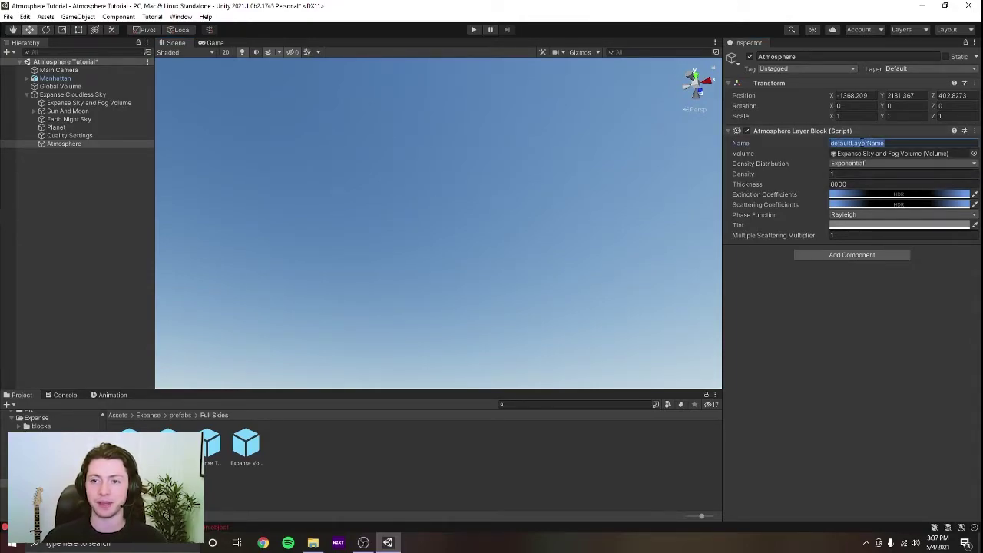
{"action": "type", "text": "A"}
{"action": "key", "text": "BackSpace"}
{"action": "type", "text": "Gas"}
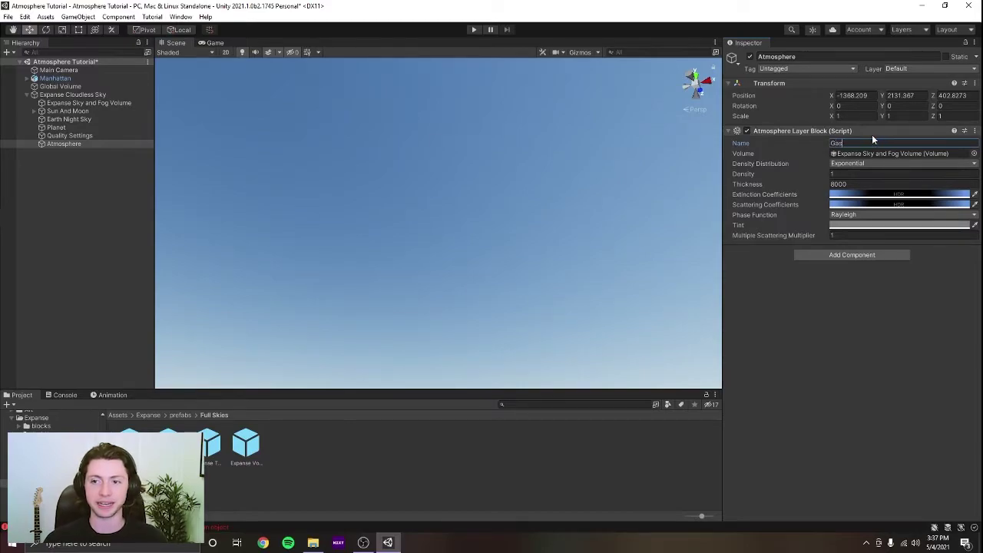
{"action": "right_click_drag", "start_coordinate": [591, 200], "coordinate": [578, 197]}
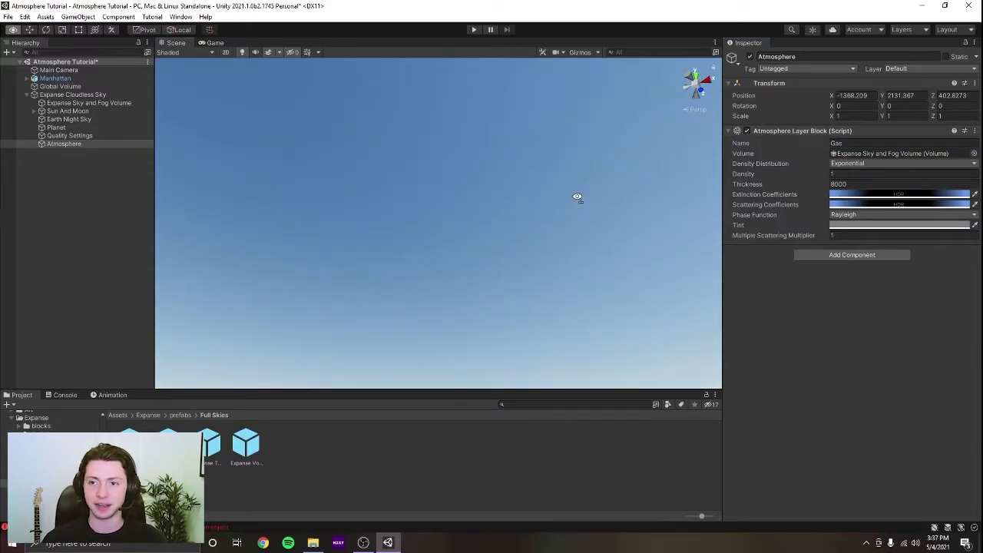
{"action": "left_click", "coordinate": [834, 143]}
{"action": "right_click_drag", "start_coordinate": [603, 195], "coordinate": [640, 160]}
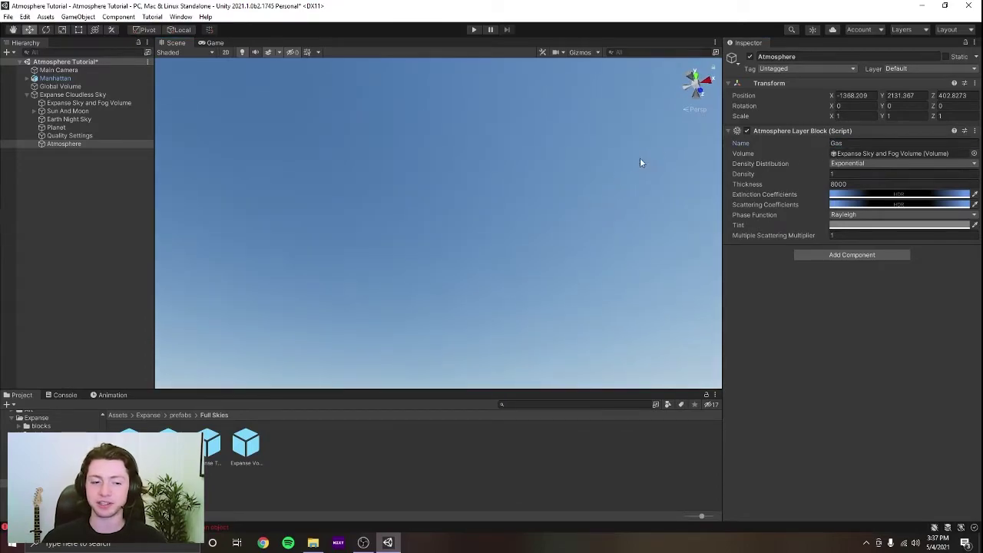
{"action": "right_click_drag", "start_coordinate": [579, 283], "coordinate": [584, 226]}
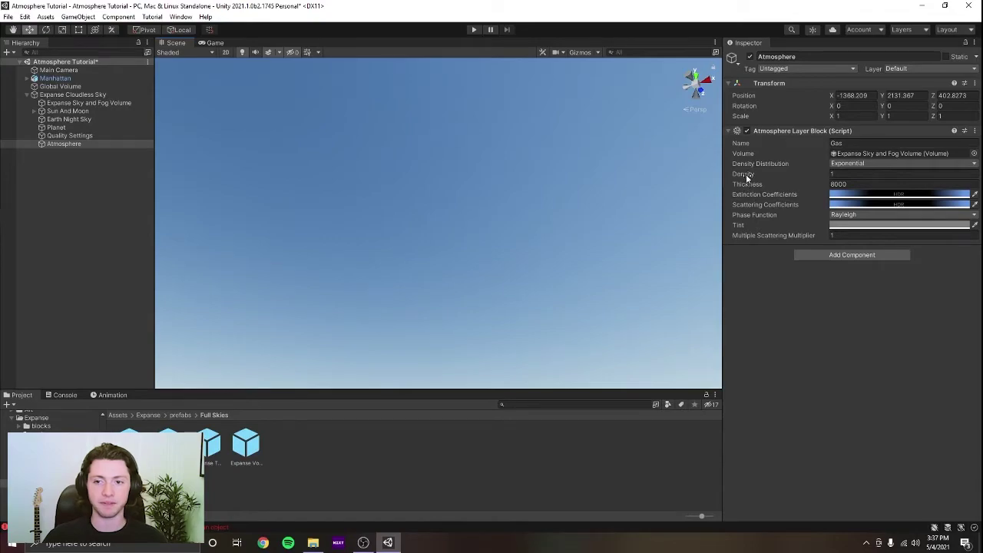
Try a different density for the Gas layer, view the sky near the horizon, and undo the density change
{"action": "right_click_drag", "start_coordinate": [455, 178], "coordinate": [700, 141]}
{"action": "right_click_drag", "start_coordinate": [692, 183], "coordinate": [620, 250]}
{"action": "left_click_drag", "start_coordinate": [742, 176], "coordinate": [717, 249]}
{"action": "key", "text": "ctrl+z"}
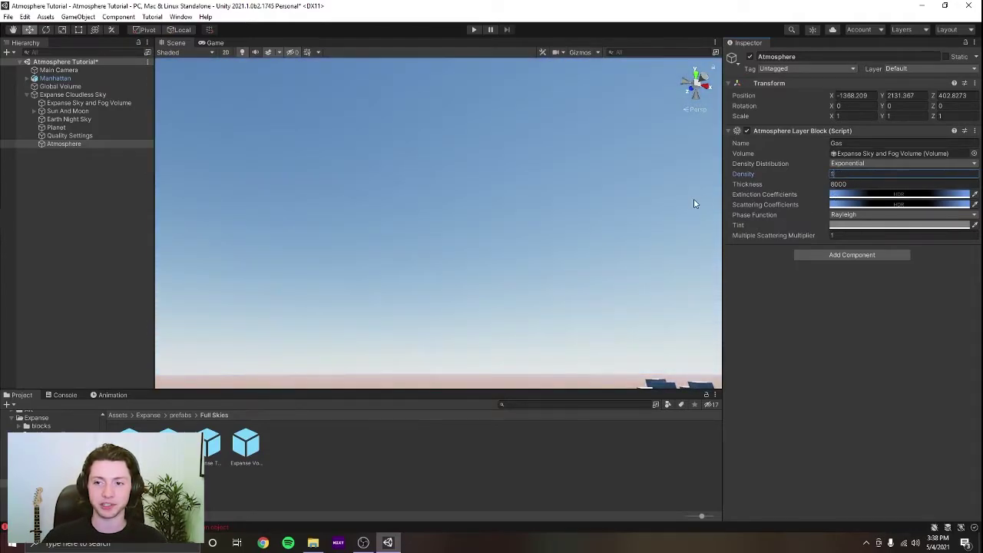
{"action": "right_click_drag", "start_coordinate": [696, 202], "coordinate": [613, 205]}
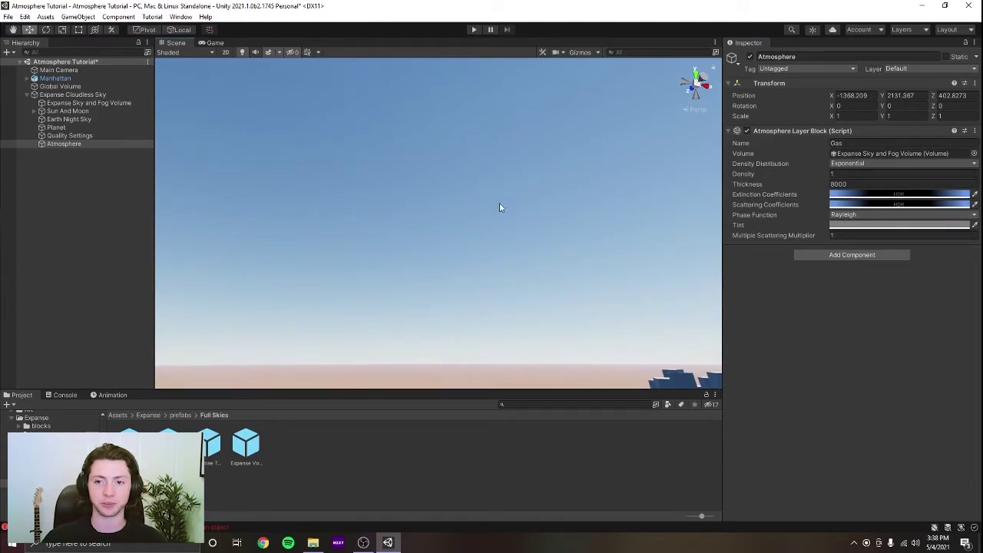
{"action": "right_click_drag", "start_coordinate": [500, 206], "coordinate": [524, 266]}
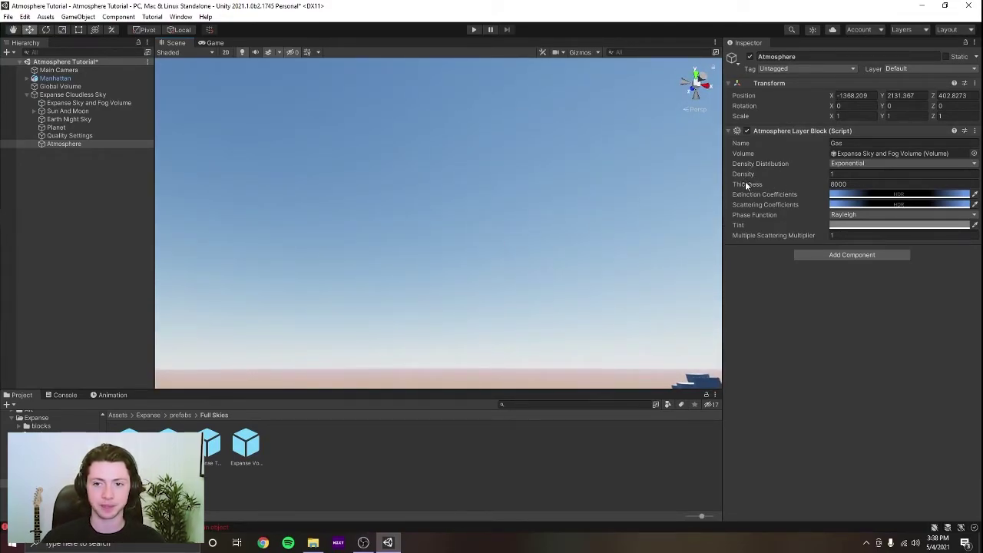
Try larger thickness values of 32497 and 20722 for the Gas layer
{"action": "left_click_drag", "start_coordinate": [746, 185], "coordinate": [379, 225]}
{"action": "right_click_drag", "start_coordinate": [379, 225], "coordinate": [521, 262]}
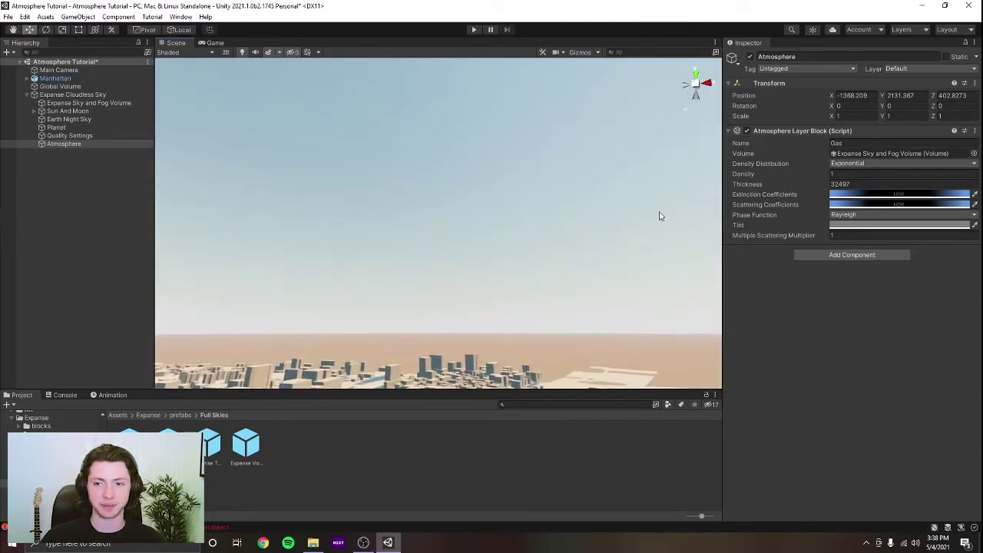
{"action": "left_click_drag", "start_coordinate": [750, 180], "coordinate": [466, 200]}
Set the Gas layer's thickness to 8000 and save the scene
{"action": "left_click", "coordinate": [851, 184]}
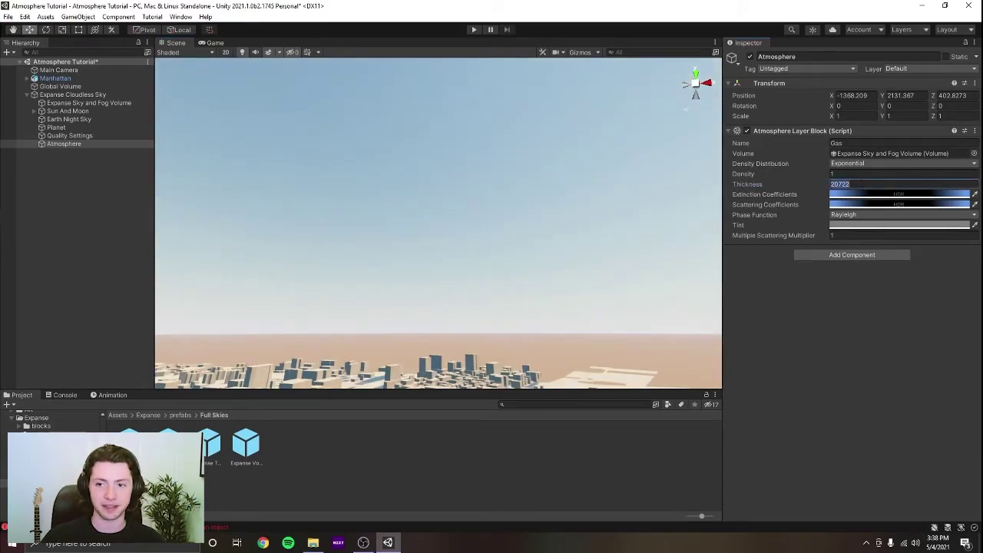
{"action": "type", "text": "8000"}
{"action": "mouse_move", "coordinate": [555, 266]}
{"action": "right_mouse_down"}
{"action": "mouse_move", "coordinate": [570, 216]}
{"action": "mouse_move", "coordinate": [527, 254]}
{"action": "mouse_move", "coordinate": [533, 285]}
{"action": "mouse_move", "coordinate": [539, 273]}
{"action": "right_mouse_up"}
{"action": "key", "text": "ctrl+s"}
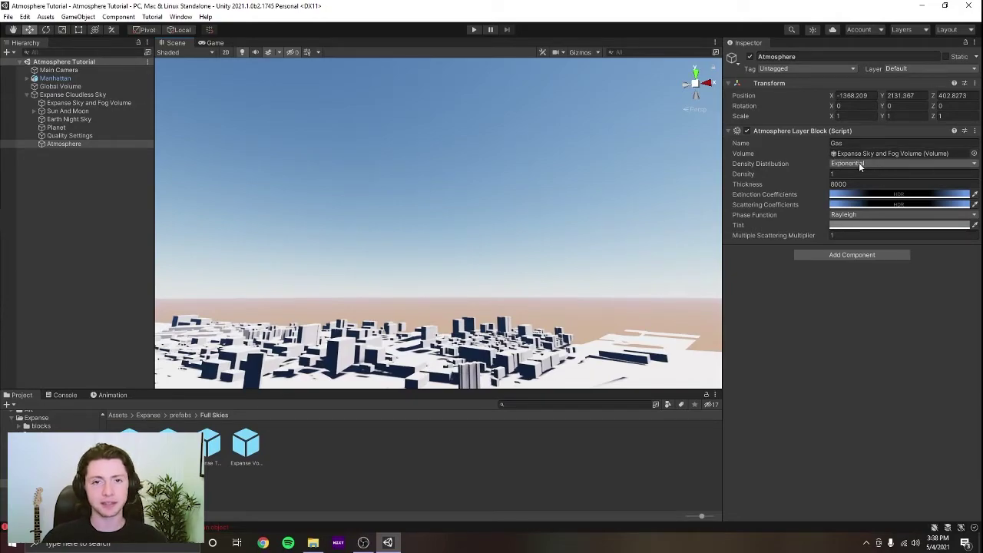
Inspect the sky above the city and check the Gas layer's density distribution options, keeping Exponential
{"action": "right_click_drag", "start_coordinate": [626, 239], "coordinate": [610, 265]}
{"action": "right_click_drag", "start_coordinate": [515, 214], "coordinate": [514, 257]}
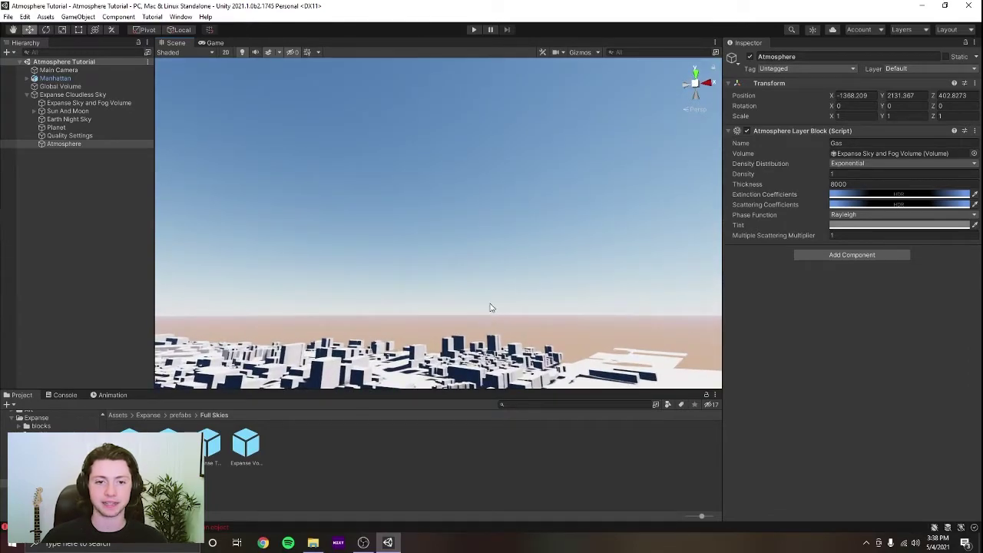
{"action": "right_click_drag", "start_coordinate": [508, 145], "coordinate": [507, 157]}
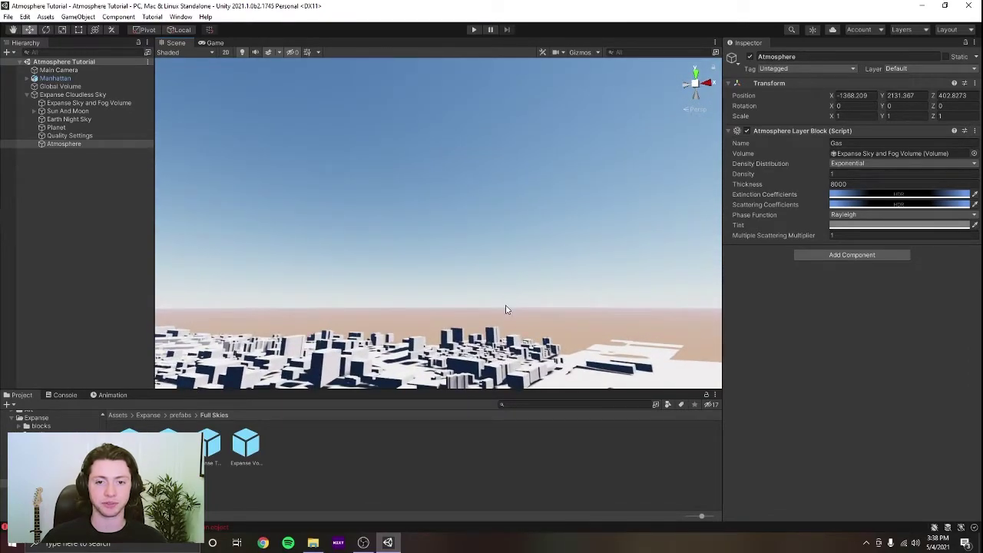
{"action": "right_click_drag", "start_coordinate": [505, 310], "coordinate": [511, 302]}
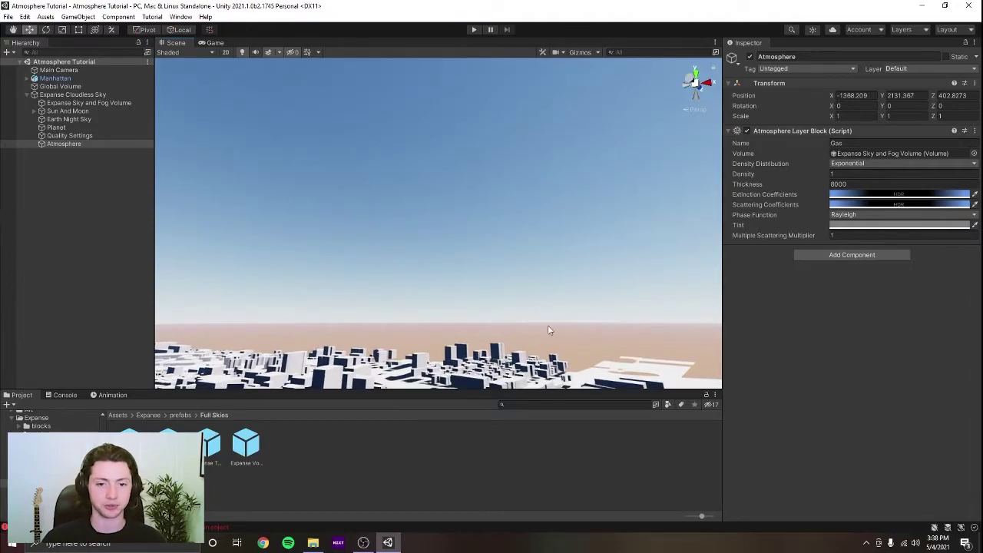
{"action": "right_click_drag", "start_coordinate": [548, 211], "coordinate": [544, 194]}
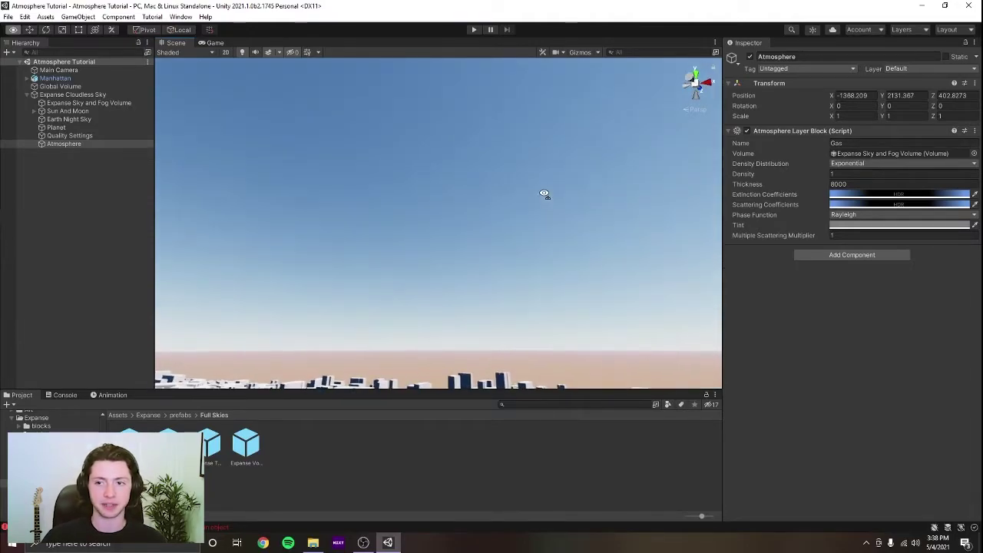
{"action": "left_click", "coordinate": [854, 163]}
{"action": "left_click", "coordinate": [856, 178]}
Examine how the sky's colour changes between the horizon and the upper sky with the exponential Gas layer
{"action": "right_click_drag", "start_coordinate": [640, 232], "coordinate": [646, 244]}
{"action": "right_click_drag", "start_coordinate": [603, 279], "coordinate": [599, 265]}
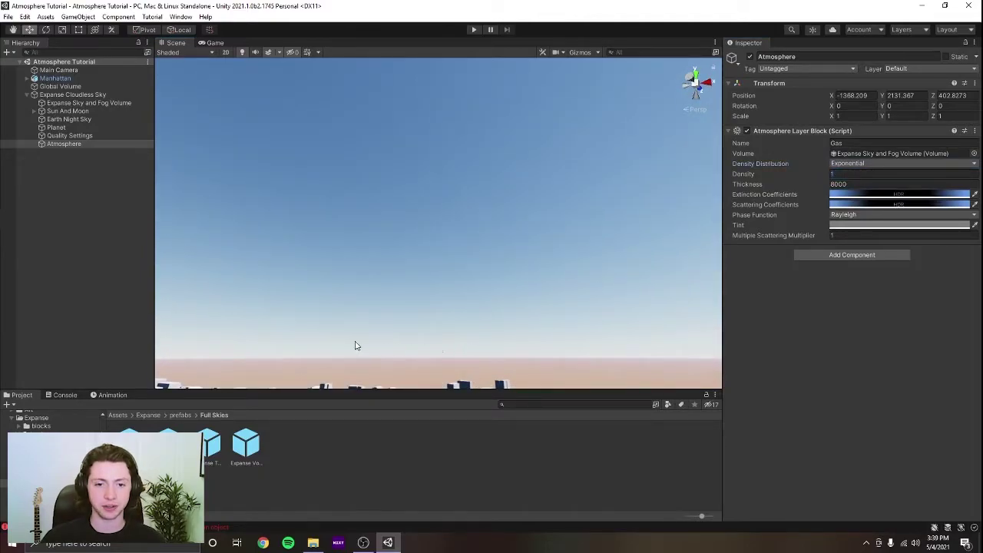
{"action": "right_click_drag", "start_coordinate": [464, 135], "coordinate": [479, 300]}
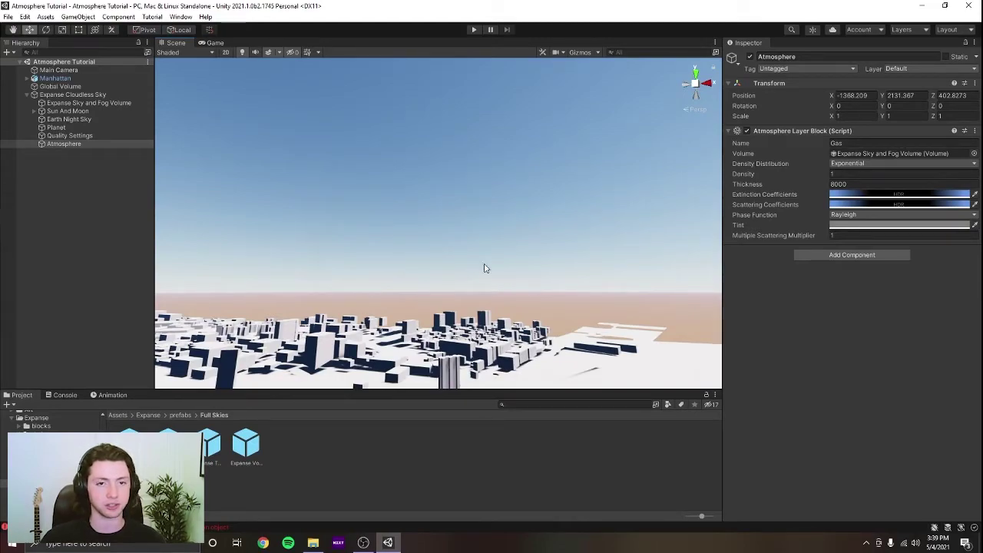
{"action": "right_click_drag", "start_coordinate": [500, 288], "coordinate": [513, 258]}
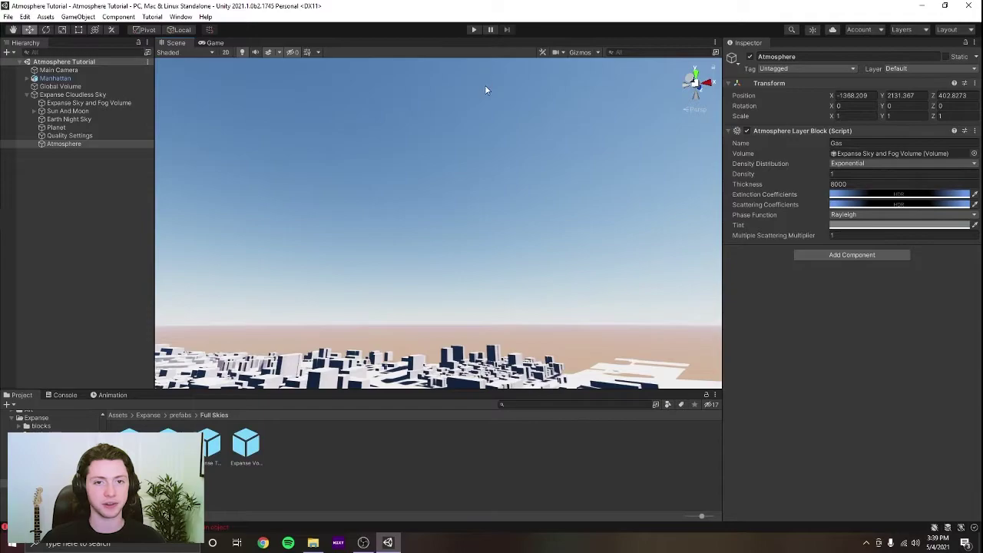
{"action": "right_click_drag", "start_coordinate": [477, 221], "coordinate": [544, 183]}
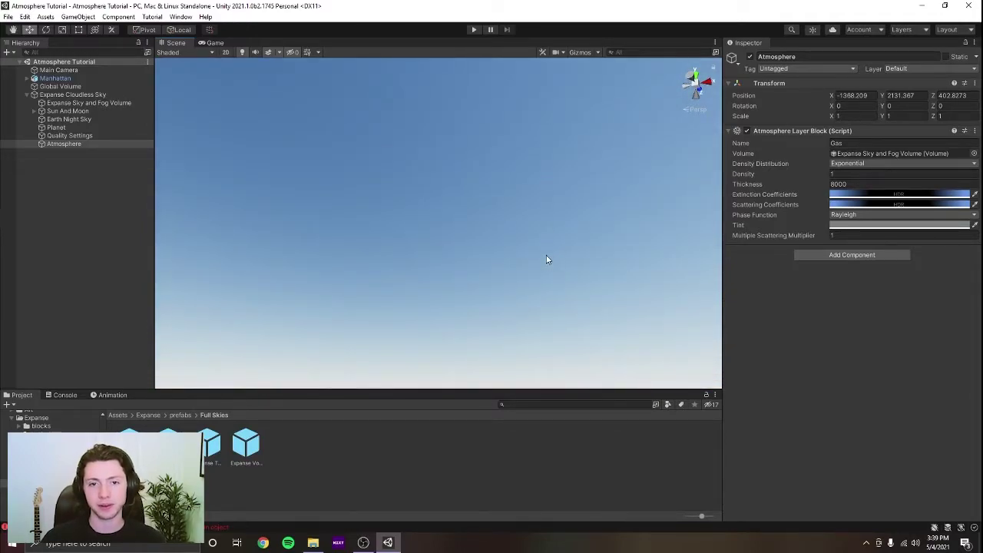
{"action": "right_click_drag", "start_coordinate": [516, 232], "coordinate": [543, 224]}
{"action": "right_click_drag", "start_coordinate": [559, 289], "coordinate": [559, 288]}
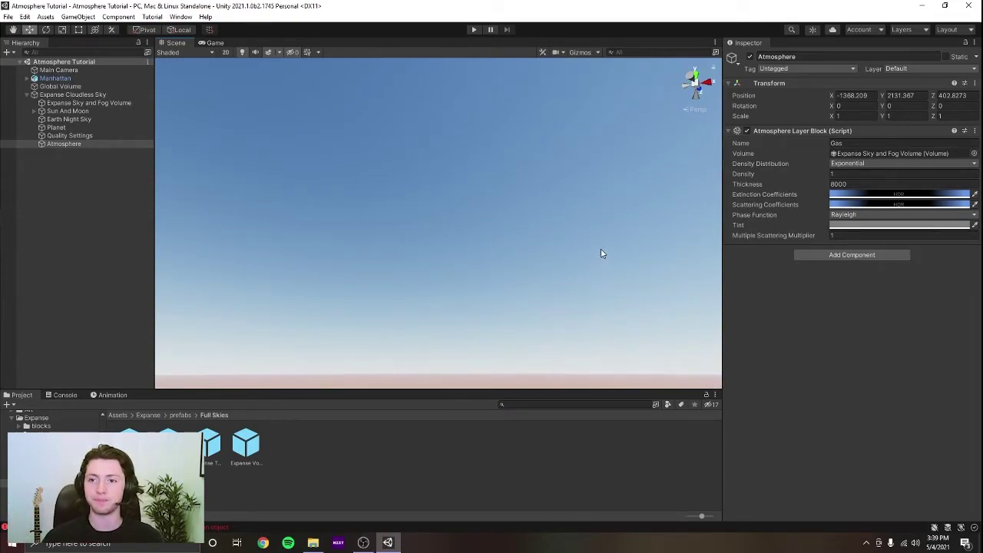
{"action": "right_click_drag", "start_coordinate": [602, 251], "coordinate": [599, 247]}
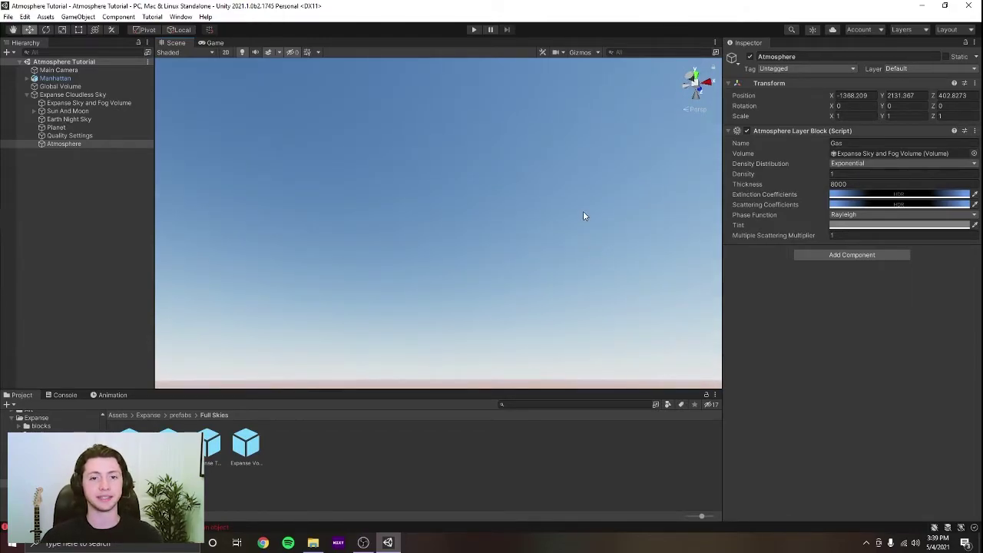
{"action": "right_click_drag", "start_coordinate": [583, 212], "coordinate": [585, 217]}
{"action": "right_click_drag", "start_coordinate": [592, 305], "coordinate": [595, 284]}
{"action": "right_click_drag", "start_coordinate": [524, 219], "coordinate": [504, 253]}
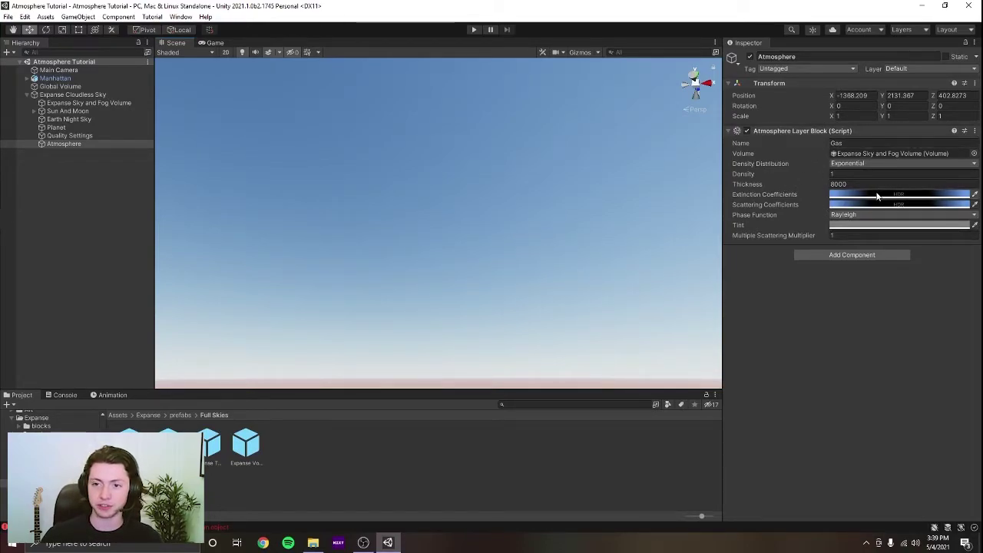
Try a green hue of 151 for the Gas layer's extinction coefficients, and restore hue 223 and saturation 82
{"action": "left_click", "coordinate": [849, 197]}
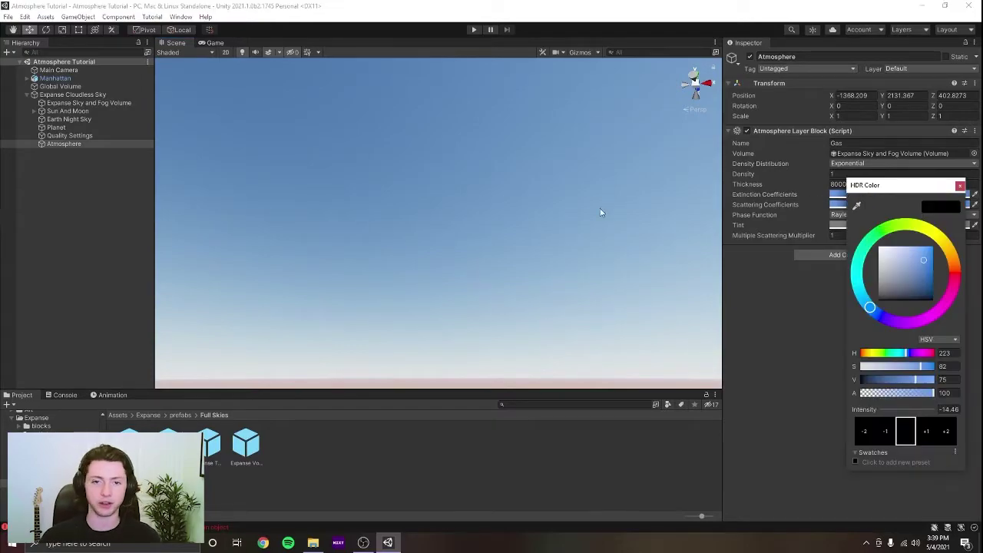
{"action": "right_click_drag", "start_coordinate": [600, 206], "coordinate": [597, 187]}
{"action": "left_click", "coordinate": [879, 195]}
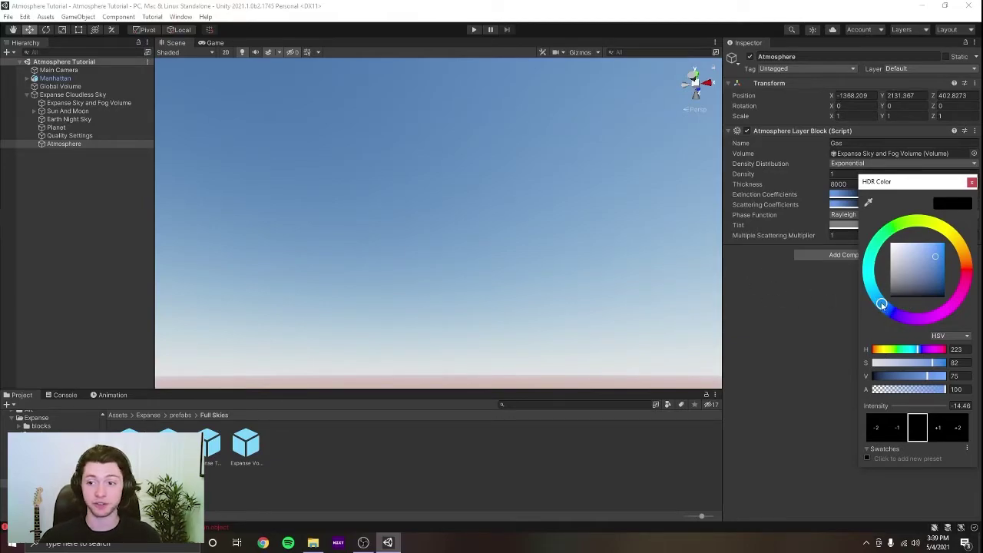
{"action": "left_click_drag", "start_coordinate": [882, 304], "coordinate": [874, 245]}
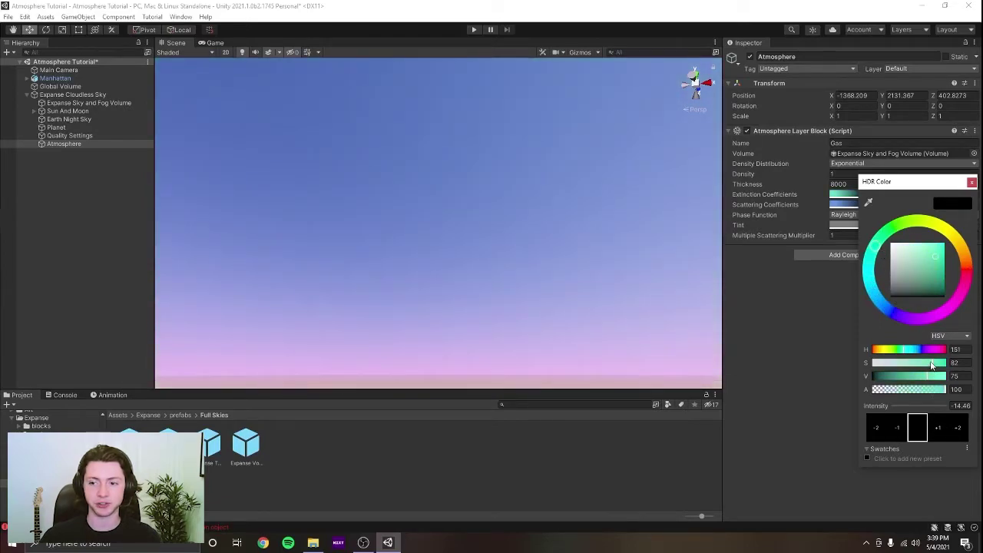
{"action": "mouse_move", "coordinate": [941, 363]}
{"action": "left_mouse_down"}
{"action": "mouse_move", "coordinate": [876, 363]}
{"action": "mouse_move", "coordinate": [939, 357]}
{"action": "left_mouse_up"}
{"action": "left_click_drag", "start_coordinate": [890, 306], "coordinate": [882, 308]}
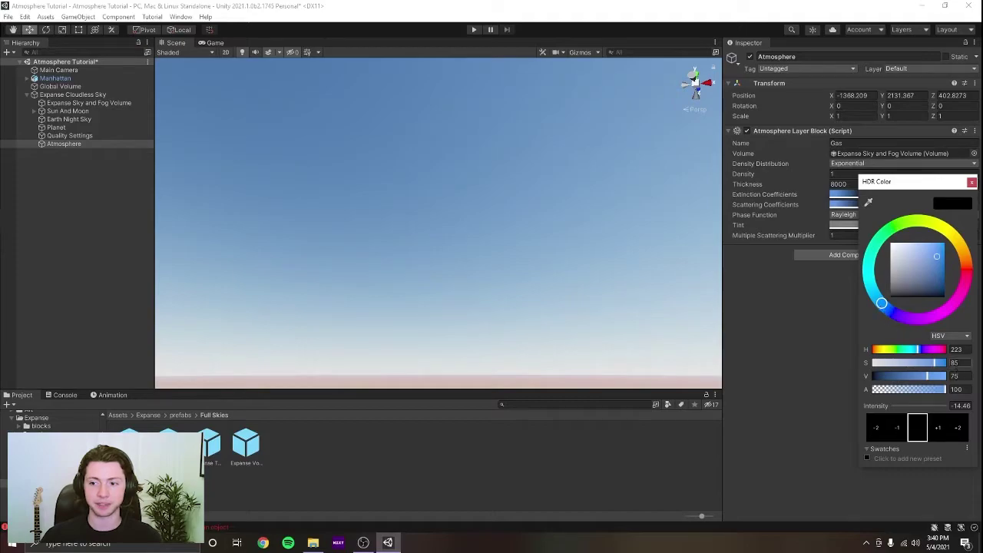
{"action": "type", "text": "82"}
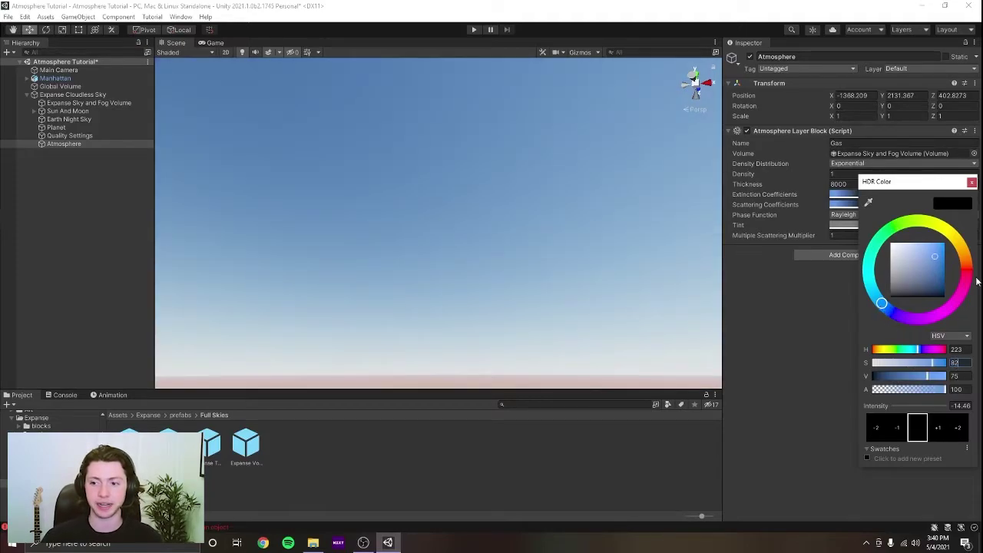
{"action": "left_click", "coordinate": [972, 183]}
Try hues up to 232 and other saturations for the Gas layer's scattering coefficients, and restore hue 223 and saturation 82
{"action": "right_click_drag", "start_coordinate": [630, 165], "coordinate": [612, 214]}
{"action": "left_click", "coordinate": [899, 205]}
{"action": "left_click", "coordinate": [862, 206]}
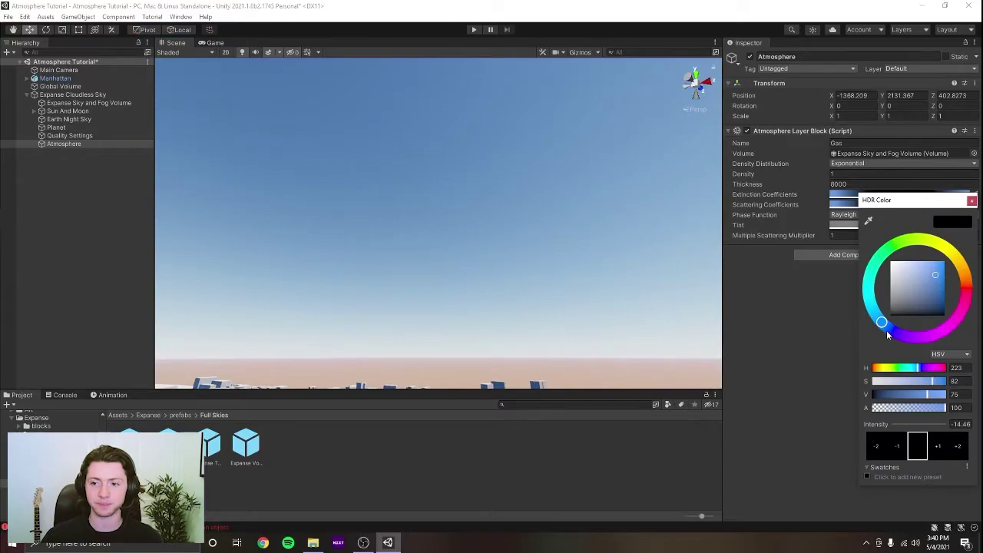
{"action": "mouse_move", "coordinate": [889, 334]}
{"action": "left_mouse_down"}
{"action": "mouse_move", "coordinate": [946, 324]}
{"action": "mouse_move", "coordinate": [964, 299]}
{"action": "mouse_move", "coordinate": [942, 249]}
{"action": "mouse_move", "coordinate": [906, 243]}
{"action": "mouse_move", "coordinate": [874, 273]}
{"action": "mouse_move", "coordinate": [880, 309]}
{"action": "mouse_move", "coordinate": [871, 278]}
{"action": "mouse_move", "coordinate": [907, 243]}
{"action": "mouse_move", "coordinate": [899, 244]}
{"action": "mouse_move", "coordinate": [867, 294]}
{"action": "mouse_move", "coordinate": [880, 329]}
{"action": "mouse_move", "coordinate": [939, 328]}
{"action": "mouse_move", "coordinate": [958, 304]}
{"action": "mouse_move", "coordinate": [936, 328]}
{"action": "mouse_move", "coordinate": [914, 332]}
{"action": "mouse_move", "coordinate": [890, 328]}
{"action": "mouse_move", "coordinate": [874, 309]}
{"action": "mouse_move", "coordinate": [888, 321]}
{"action": "left_mouse_up"}
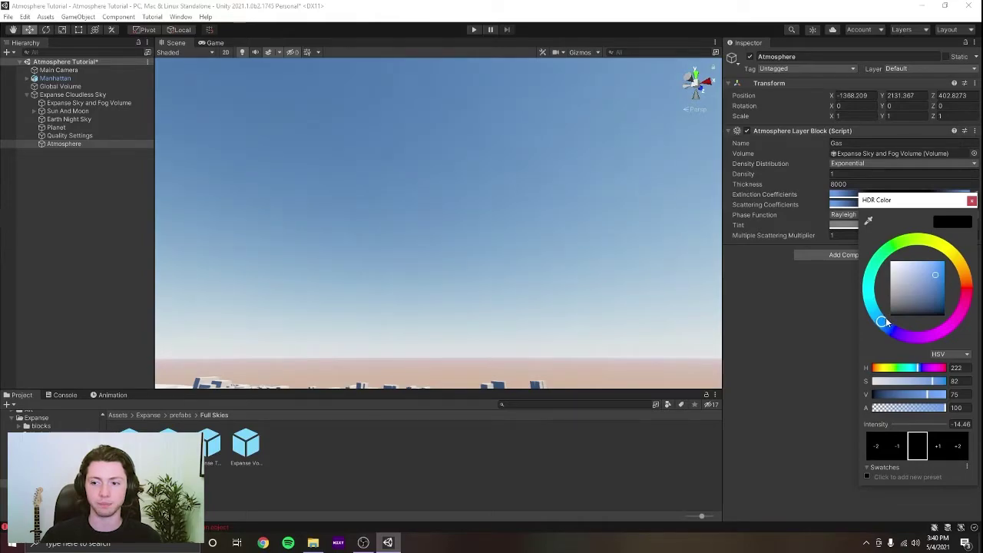
{"action": "left_click_drag", "start_coordinate": [931, 382], "coordinate": [950, 384]}
{"action": "left_click_drag", "start_coordinate": [883, 326], "coordinate": [890, 332]}
{"action": "left_click_drag", "start_coordinate": [938, 384], "coordinate": [932, 380]}
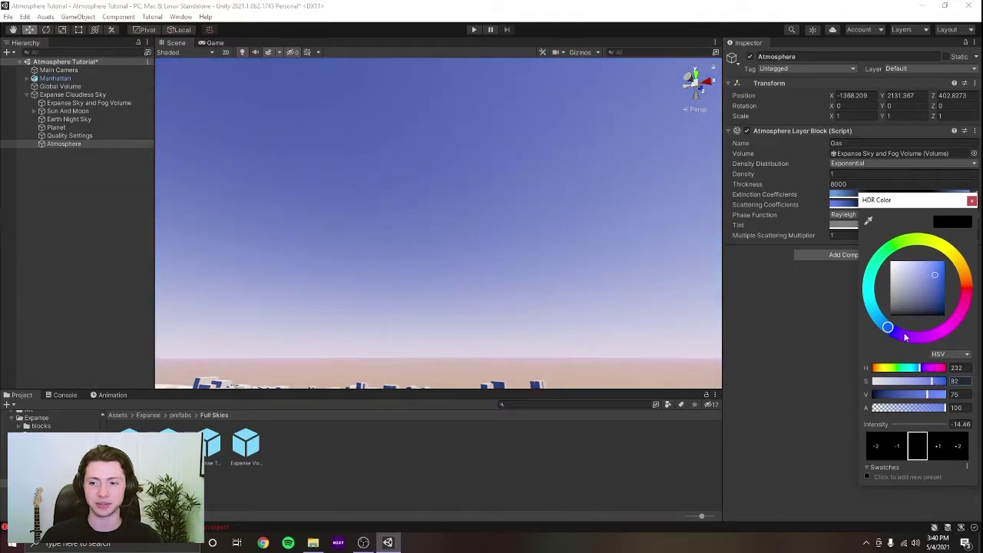
{"action": "left_click", "coordinate": [968, 367]}
{"action": "type", "text": "223"}
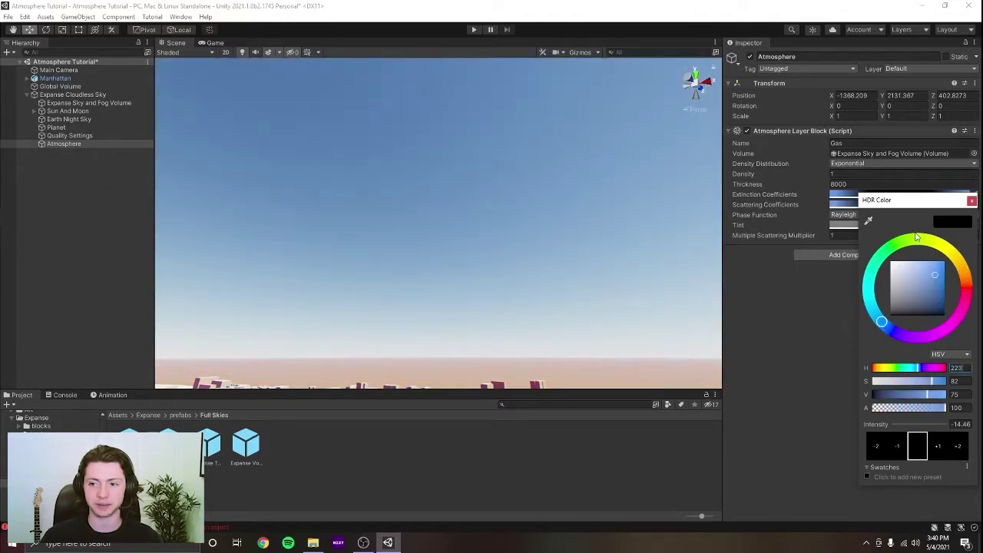
{"action": "left_click", "coordinate": [973, 202]}
Try tints with hues 24 and 8 at saturation 100 for the Gas layer, and restore the neutral grey 808080
{"action": "mouse_move", "coordinate": [561, 201]}
{"action": "right_mouse_down"}
{"action": "mouse_move", "coordinate": [574, 155]}
{"action": "mouse_move", "coordinate": [605, 230]}
{"action": "mouse_move", "coordinate": [614, 208]}
{"action": "mouse_move", "coordinate": [590, 219]}
{"action": "mouse_move", "coordinate": [481, 206]}
{"action": "mouse_move", "coordinate": [594, 196]}
{"action": "mouse_move", "coordinate": [575, 205]}
{"action": "right_mouse_up"}
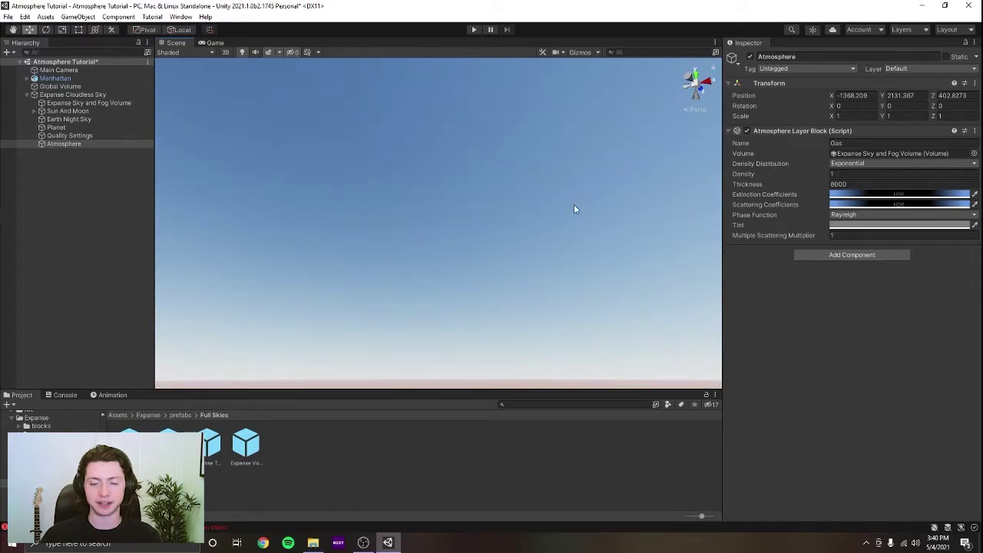
{"action": "right_click_drag", "start_coordinate": [601, 241], "coordinate": [608, 244]}
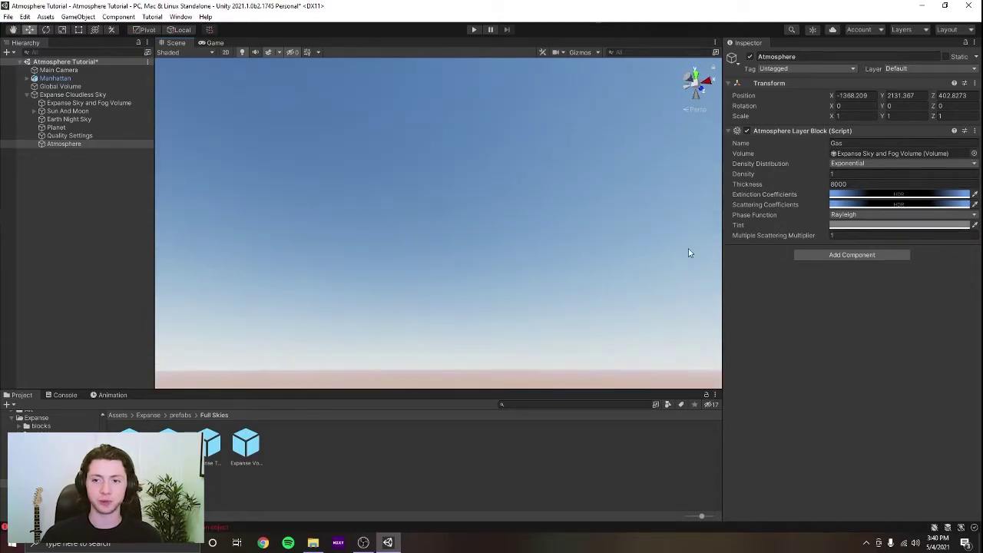
{"action": "left_click", "coordinate": [847, 226]}
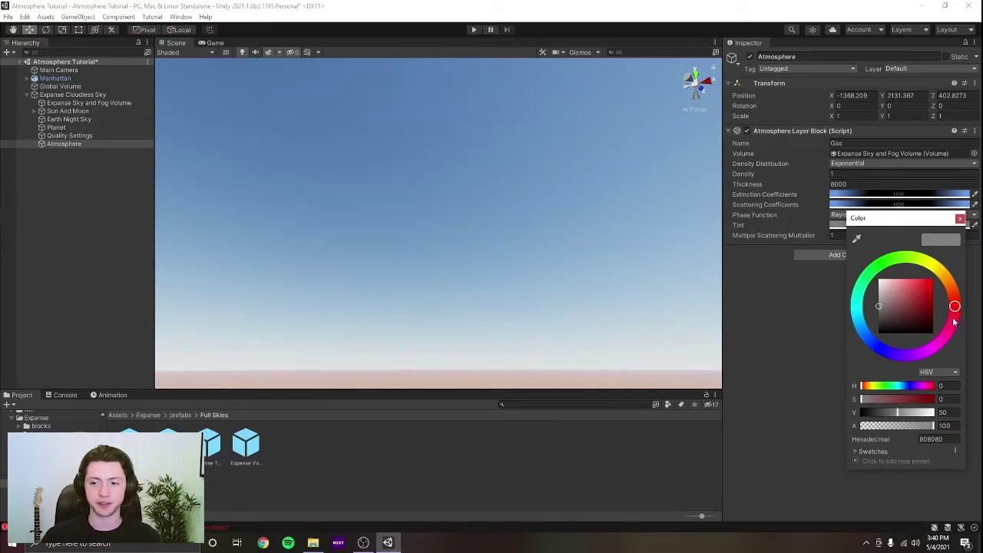
{"action": "left_click", "coordinate": [940, 374]}
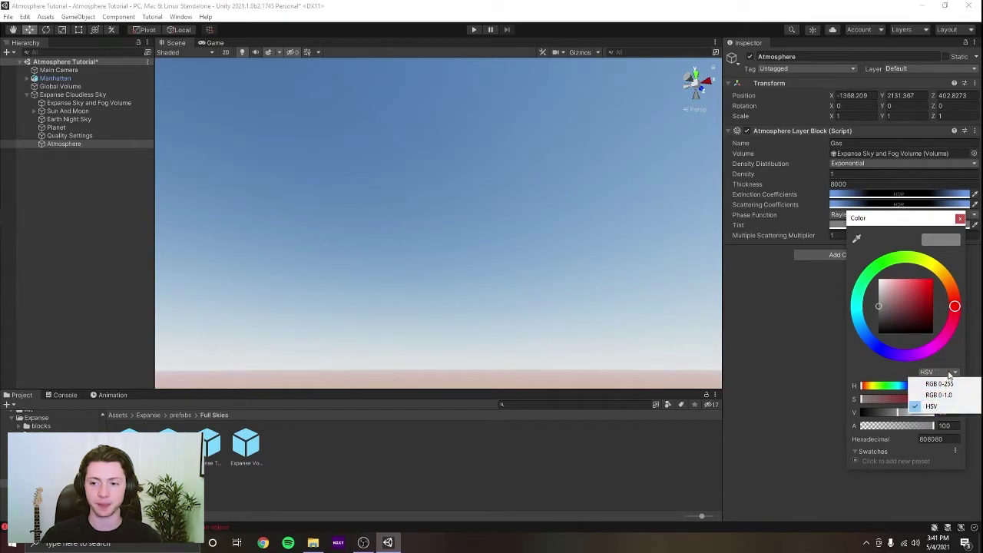
{"action": "left_click", "coordinate": [932, 350]}
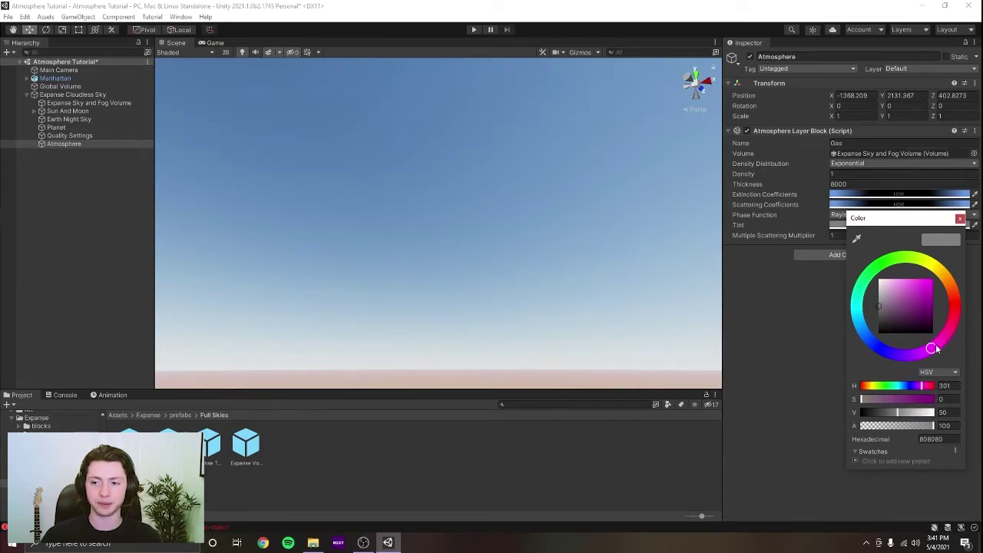
{"action": "left_click_drag", "start_coordinate": [951, 329], "coordinate": [951, 286]}
{"action": "left_click_drag", "start_coordinate": [883, 397], "coordinate": [940, 393]}
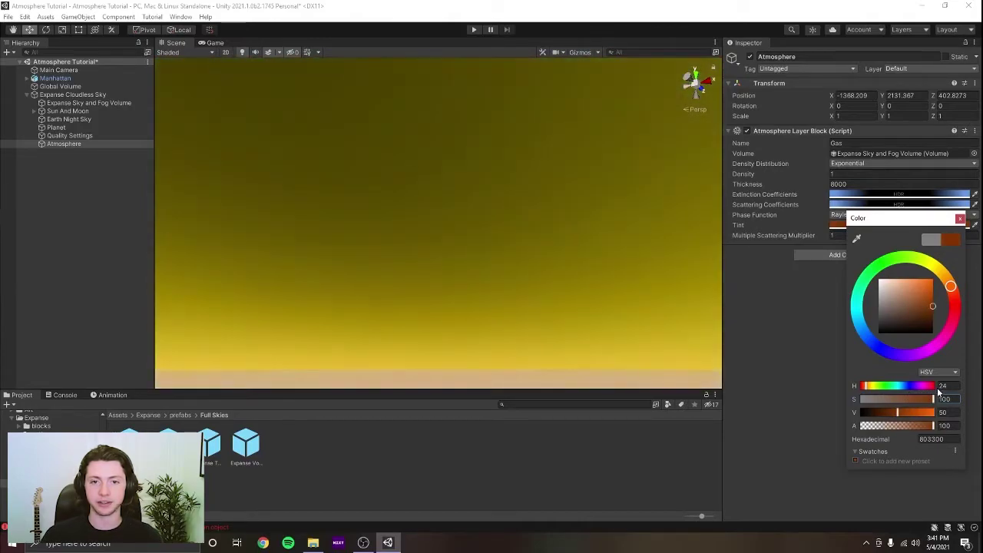
{"action": "left_click_drag", "start_coordinate": [955, 287], "coordinate": [972, 302]}
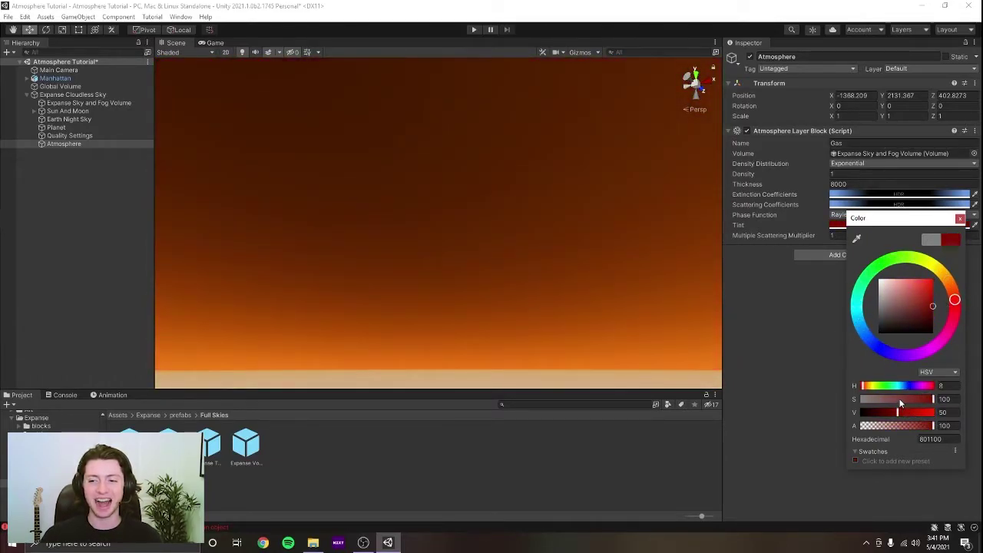
{"action": "left_click_drag", "start_coordinate": [902, 403], "coordinate": [752, 367]}
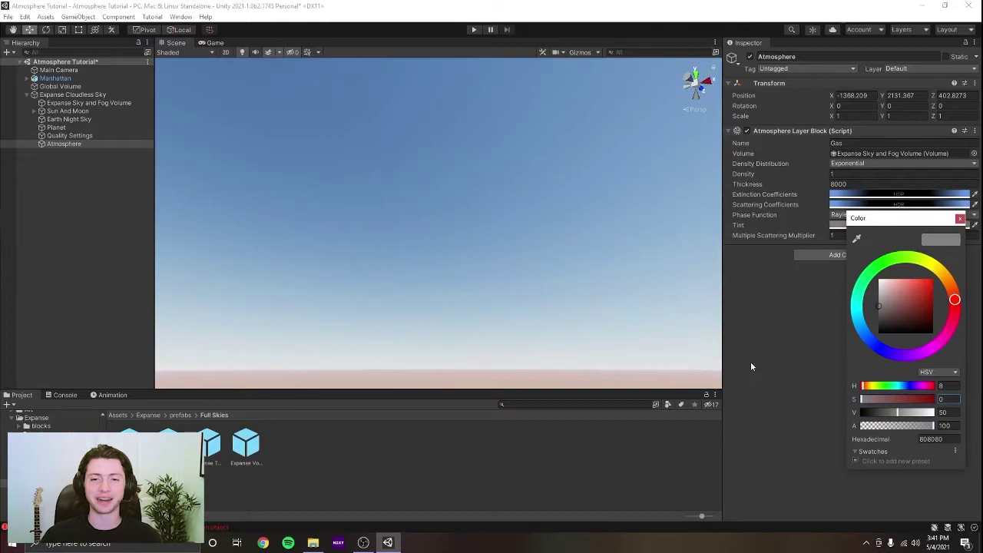
{"action": "left_click", "coordinate": [960, 219]}
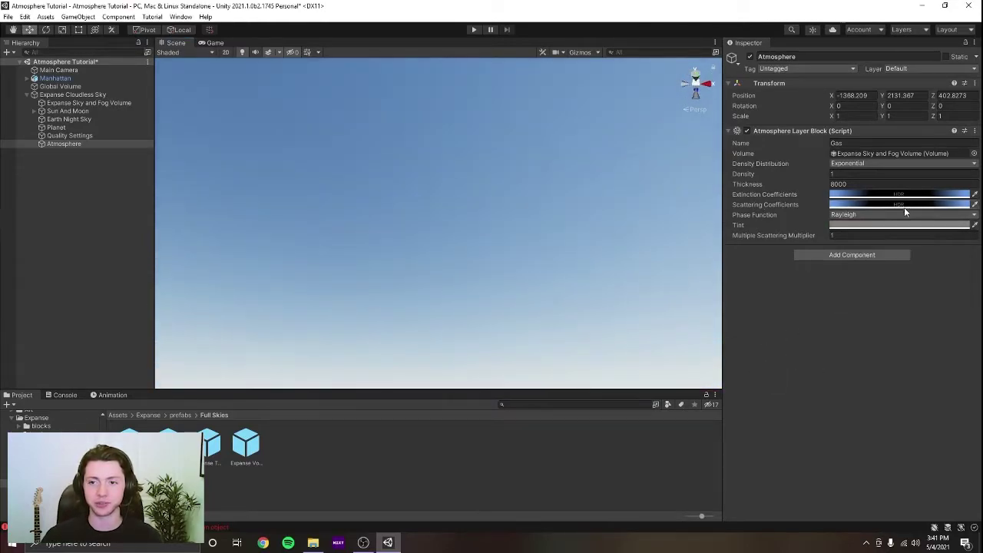
Try the Isotropic phase function for the Gas layer and compare the overhead sky and horizon with Rayleigh
{"action": "right_click_drag", "start_coordinate": [492, 177], "coordinate": [556, 206]}
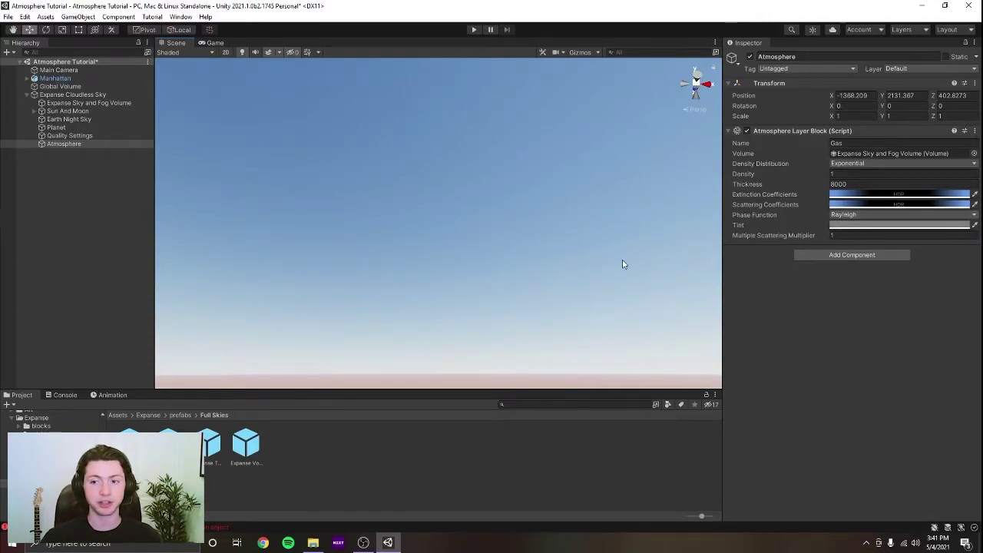
{"action": "right_click_drag", "start_coordinate": [620, 264], "coordinate": [613, 158]}
{"action": "left_click", "coordinate": [854, 216]}
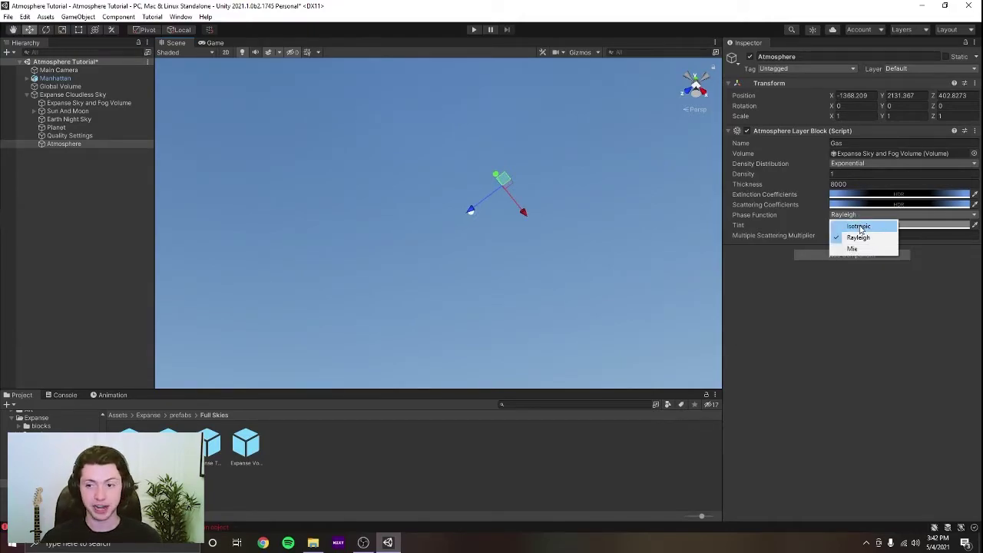
{"action": "left_click", "coordinate": [859, 228]}
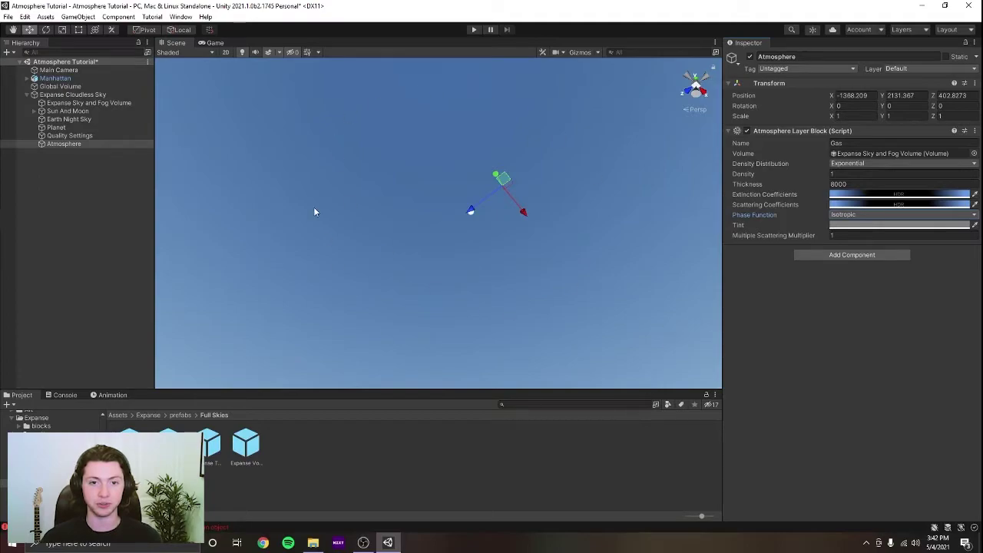
{"action": "left_click", "coordinate": [855, 215]}
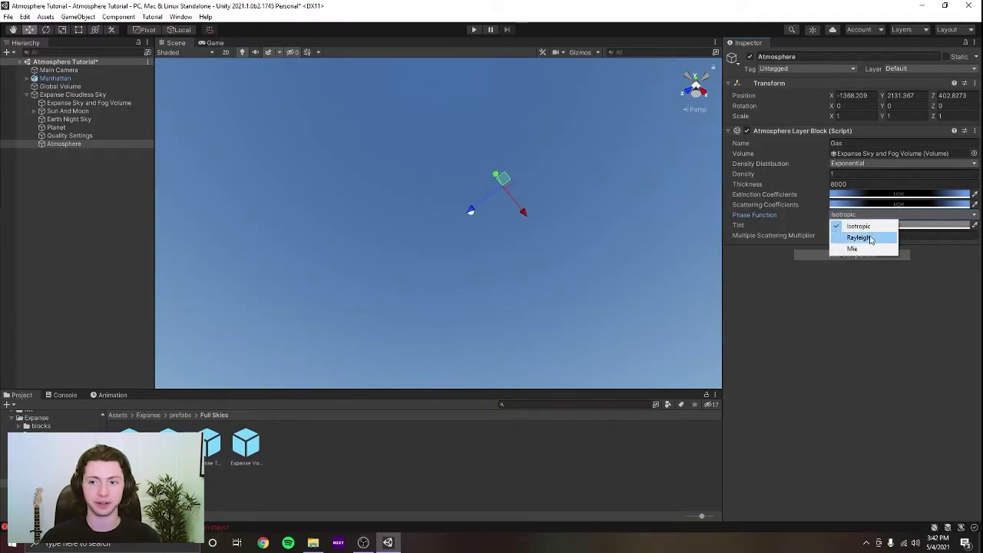
{"action": "left_click", "coordinate": [861, 238]}
{"action": "right_click_drag", "start_coordinate": [512, 235], "coordinate": [522, 245]}
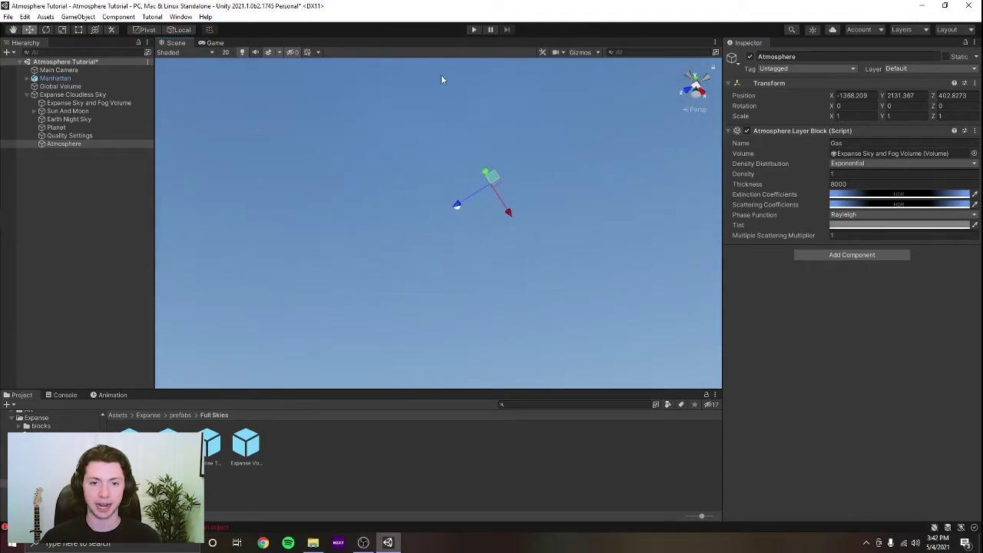
{"action": "left_click", "coordinate": [877, 219]}
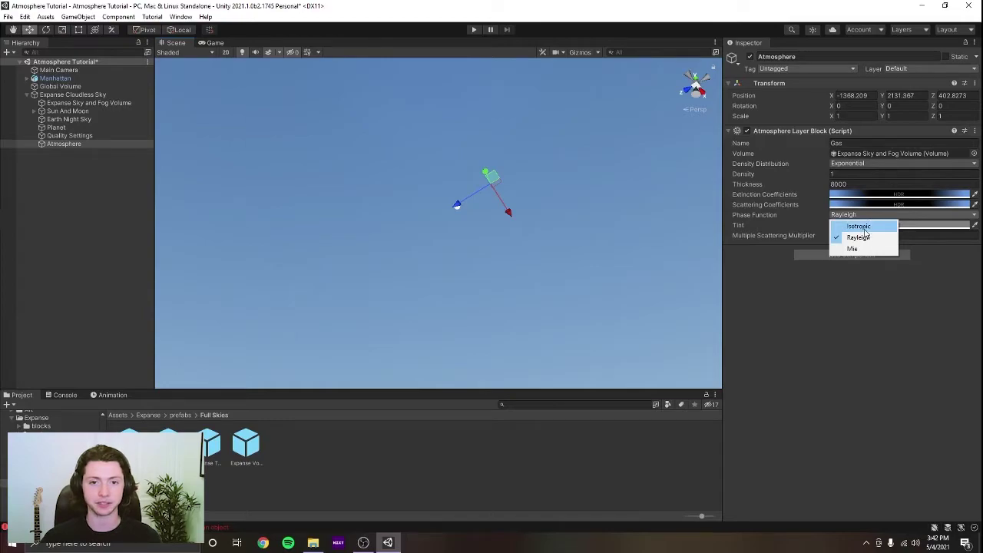
{"action": "left_click", "coordinate": [859, 227]}
{"action": "right_click_drag", "start_coordinate": [650, 208], "coordinate": [670, 197]}
{"action": "right_click_drag", "start_coordinate": [492, 246], "coordinate": [620, 317]}
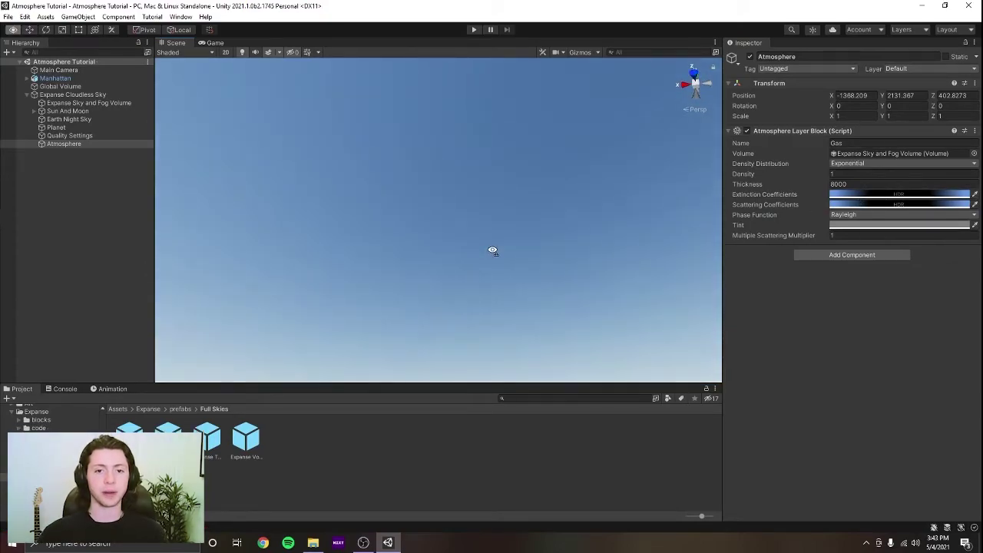
{"action": "right_click_drag", "start_coordinate": [615, 318], "coordinate": [609, 308]}
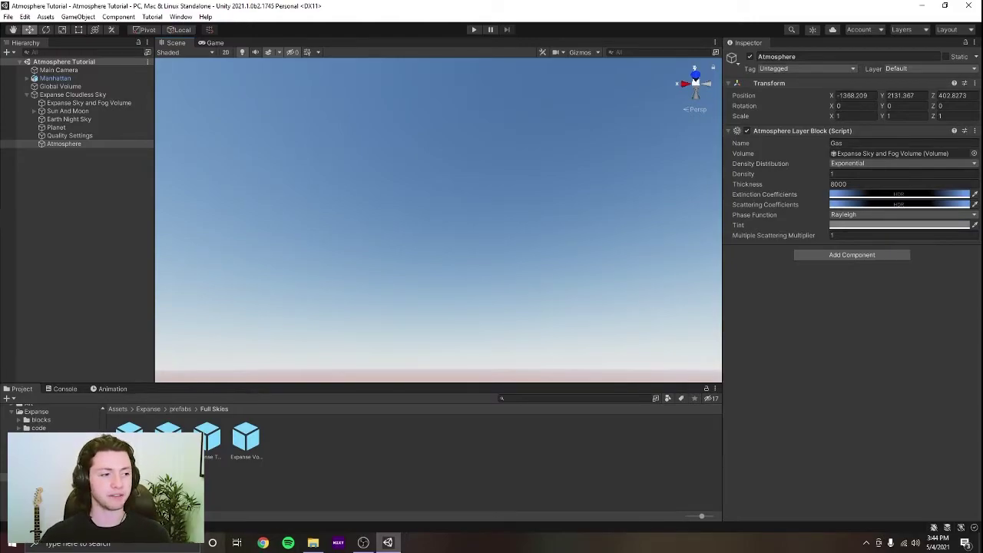
Open the reference folder in File Explorer and view the twilight, sunset and daytime city photos
{"action": "left_click", "coordinate": [314, 544]}
{"action": "right_click", "coordinate": [314, 544]}
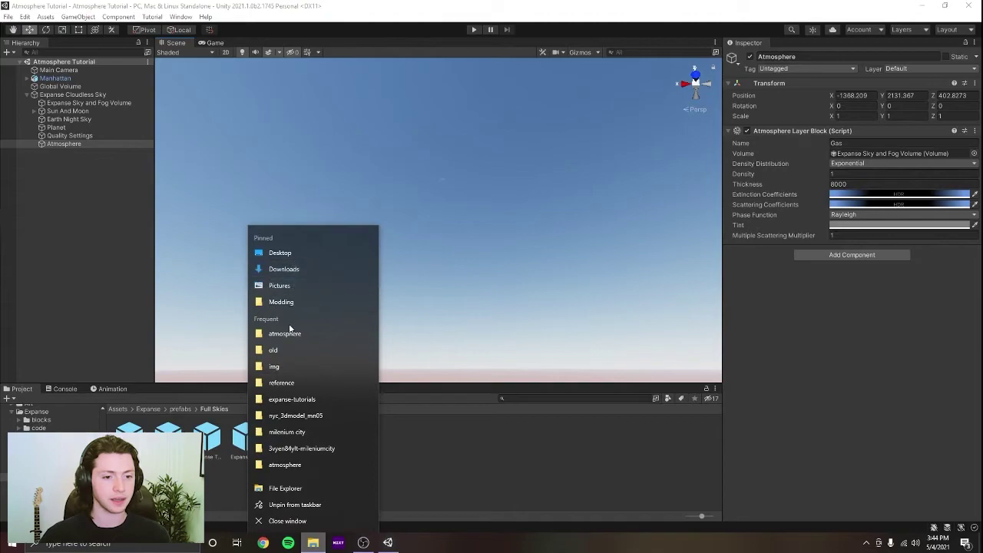
{"action": "left_click", "coordinate": [292, 387]}
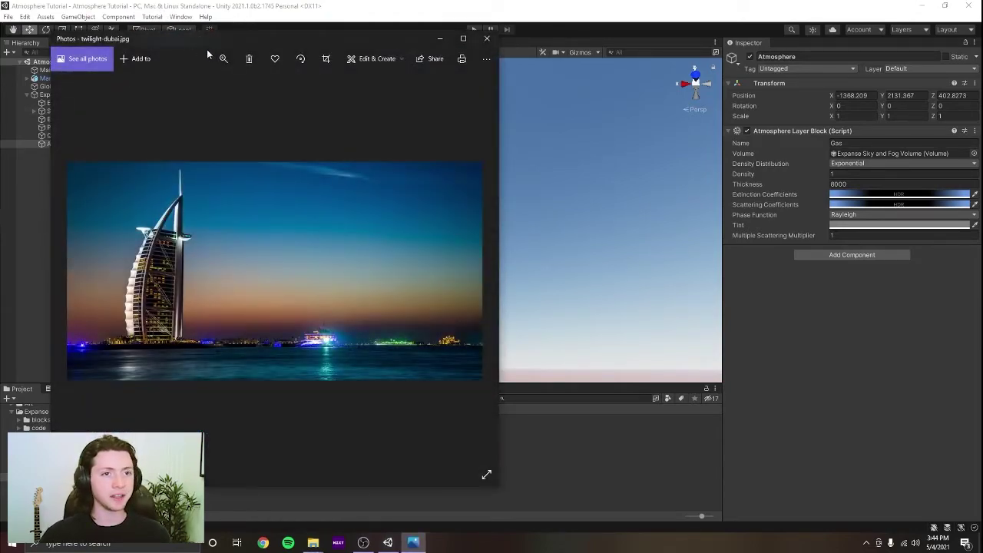
{"action": "left_click_drag", "start_coordinate": [207, 49], "coordinate": [313, 64]}
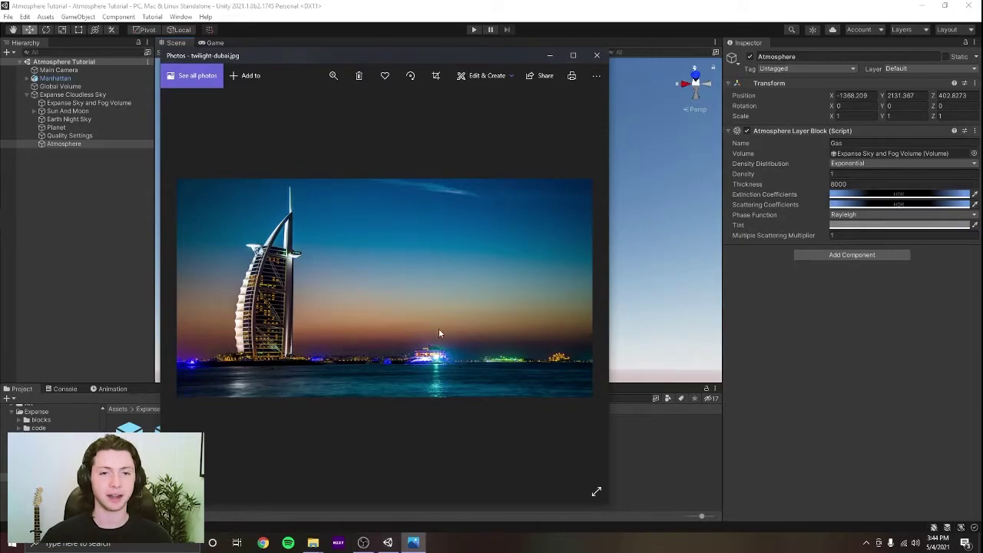
{"action": "left_click", "coordinate": [597, 56]}
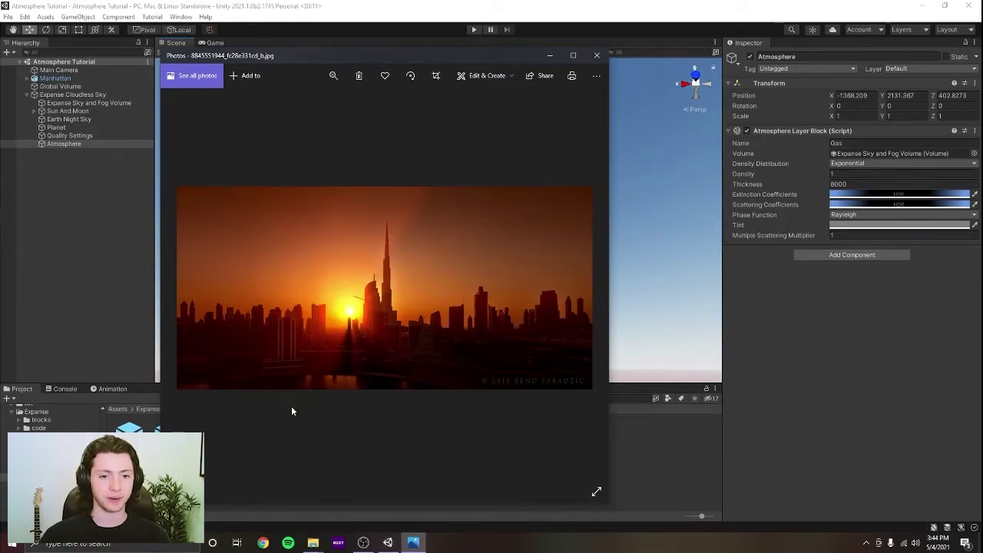
{"action": "left_click", "coordinate": [596, 56]}
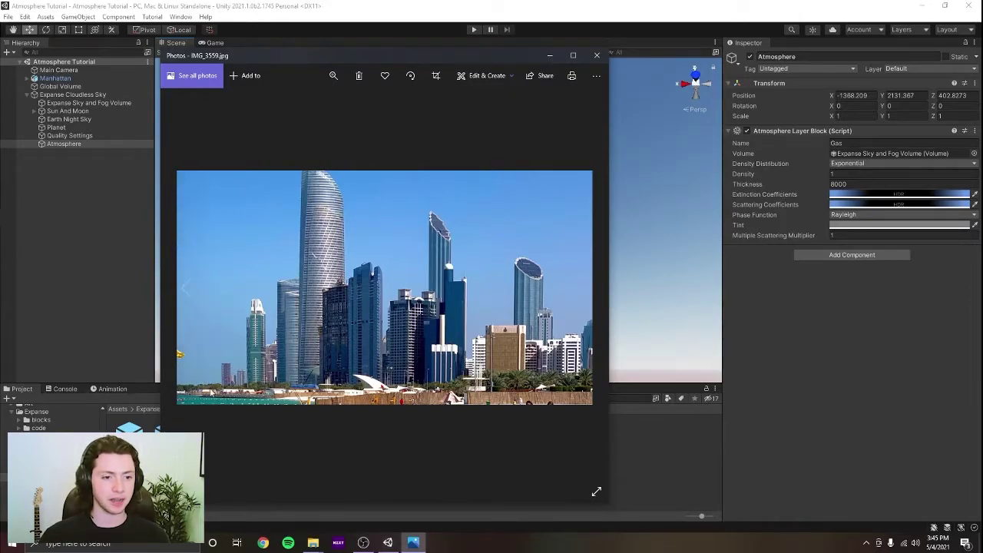
{"action": "left_click", "coordinate": [597, 55]}
Add a second Atmosphere Layer Block component to the Atmosphere object
{"action": "right_click_drag", "start_coordinate": [428, 221], "coordinate": [333, 205]}
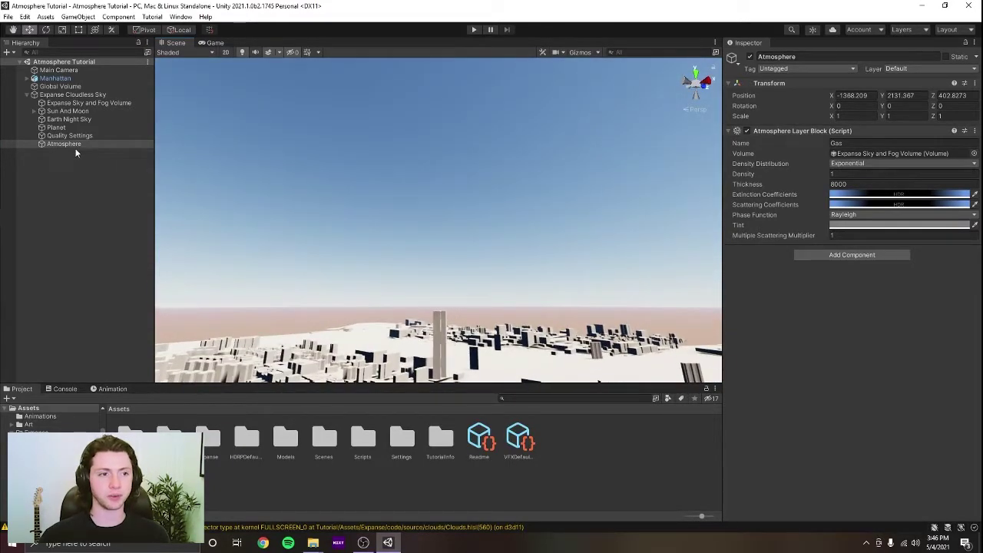
{"action": "left_click", "coordinate": [850, 256]}
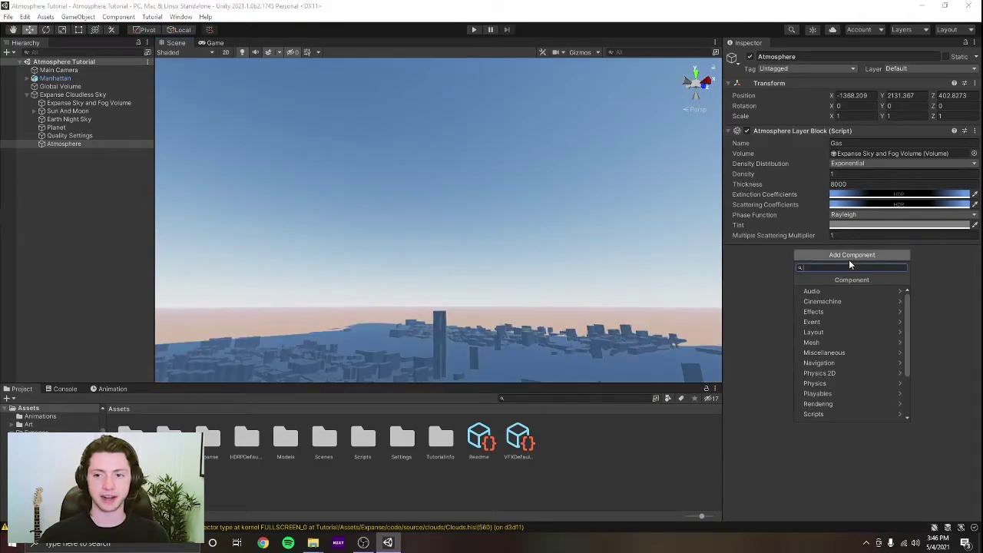
{"action": "type", "text": "at"}
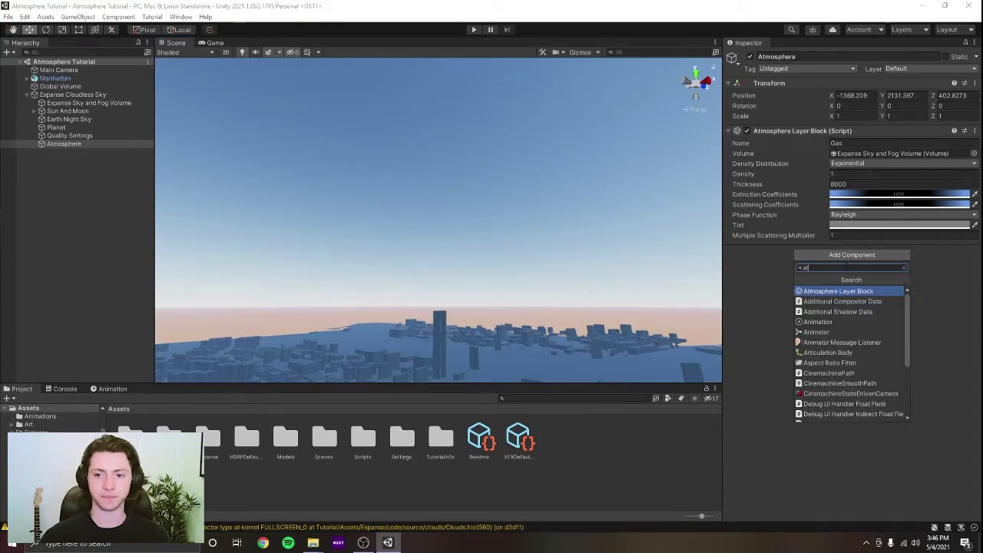
{"action": "type", "text": "mos"}
{"action": "key", "text": "Return"}
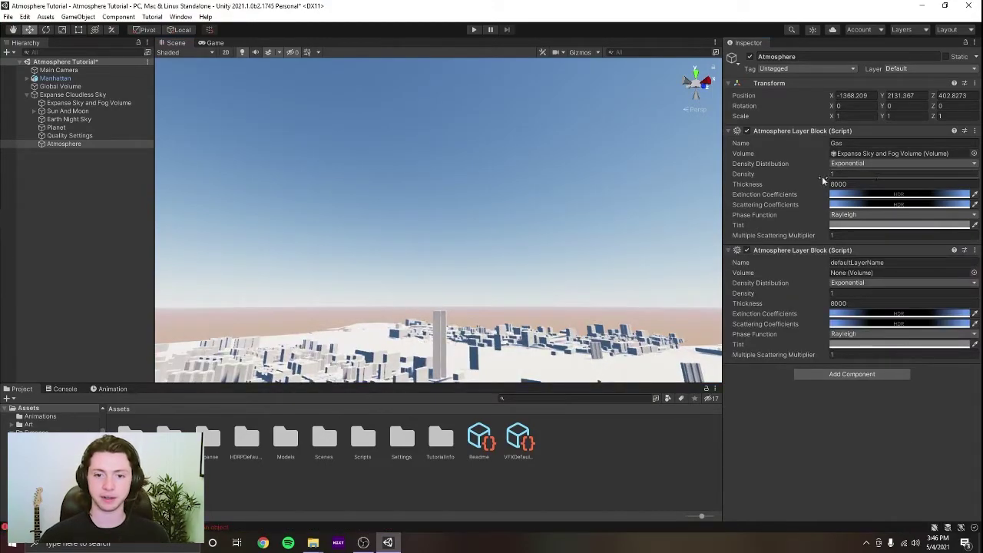
Name the new layer block Aerosols and assign Expanse Sky and Fog Volume as its volume
{"action": "right_click_drag", "start_coordinate": [373, 151], "coordinate": [628, 173]}
{"action": "key", "text": "w"}
{"action": "left_click", "coordinate": [876, 263]}
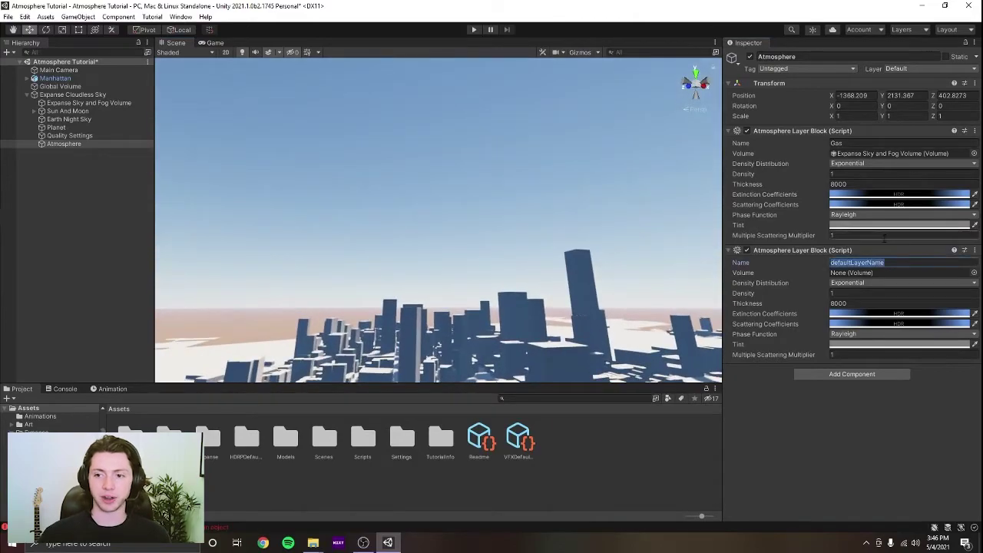
{"action": "type", "text": "Aerosols"}
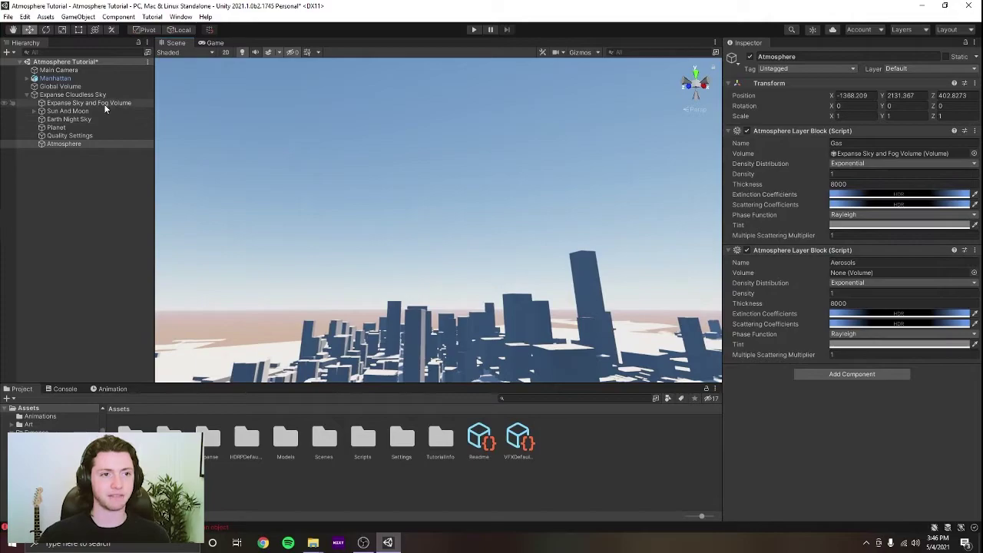
{"action": "left_click_drag", "start_coordinate": [827, 253], "coordinate": [850, 276]}
Disable and re-enable the Aerosols layer block repeatedly to compare the sky with and without it
{"action": "right_click_drag", "start_coordinate": [531, 279], "coordinate": [514, 180]}
{"action": "left_click", "coordinate": [749, 250]}
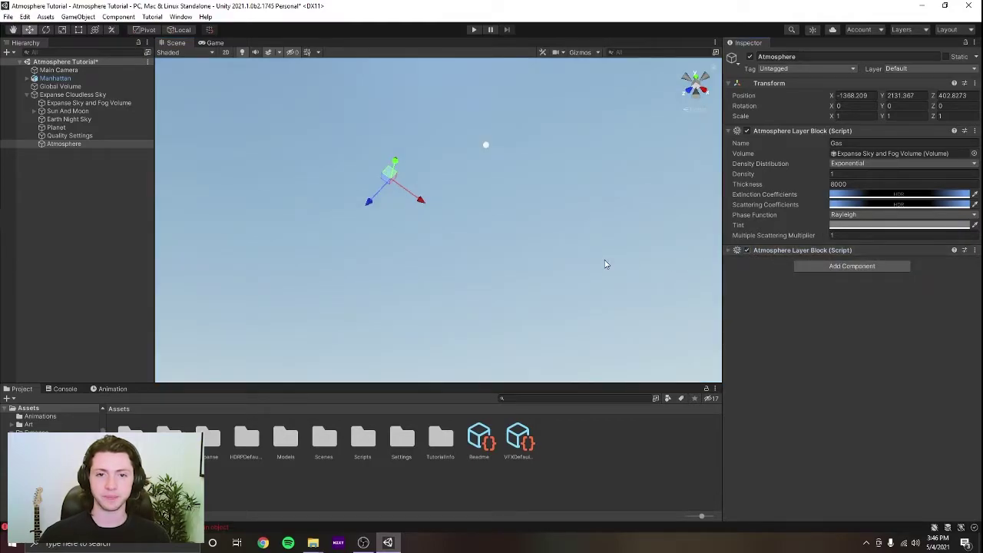
{"action": "right_click_drag", "start_coordinate": [606, 264], "coordinate": [418, 222]}
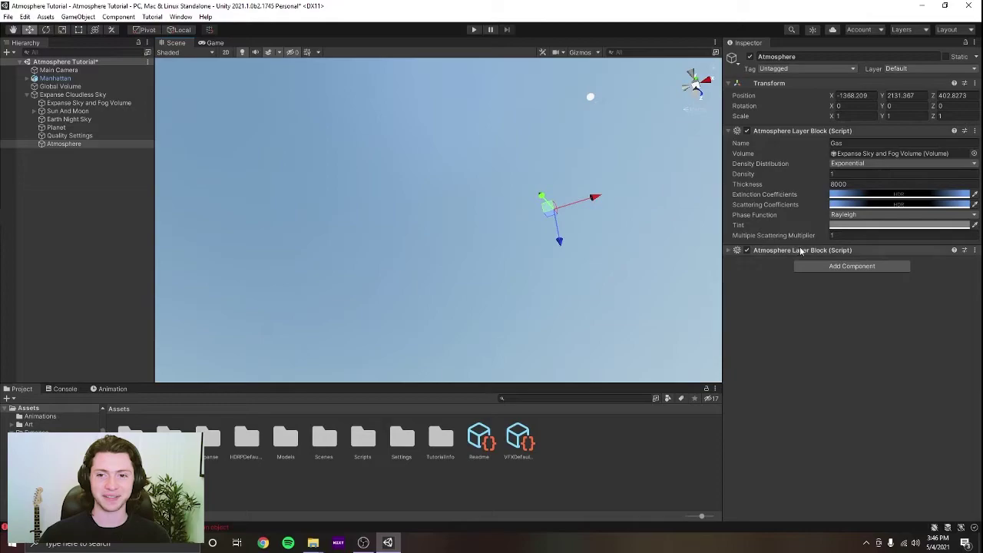
{"action": "left_click", "coordinate": [748, 251]}
{"action": "left_click", "coordinate": [748, 251]}
{"action": "left_click", "coordinate": [747, 252]}
{"action": "left_click", "coordinate": [747, 252]}
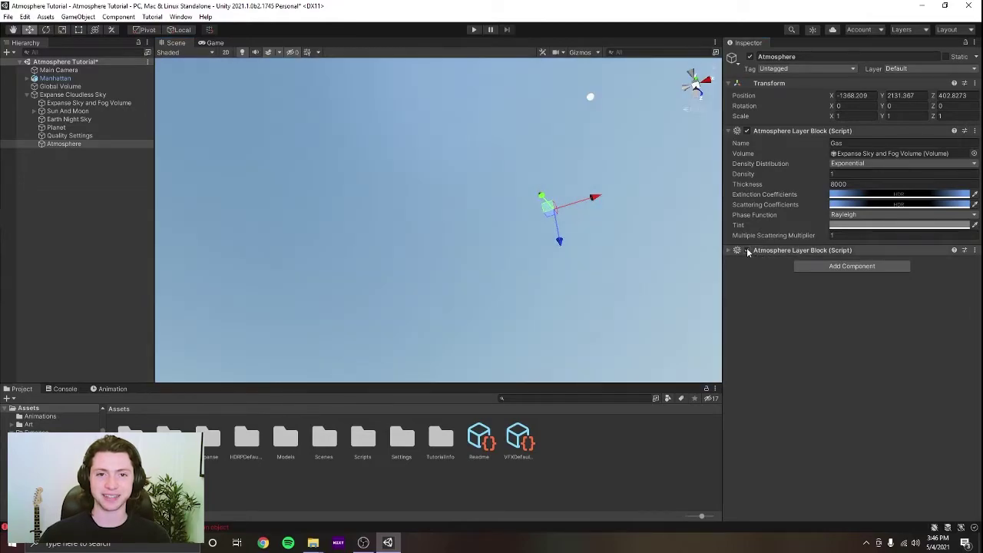
{"action": "left_click", "coordinate": [748, 252]}
{"action": "left_click", "coordinate": [747, 251]}
{"action": "left_click", "coordinate": [747, 251]}
{"action": "left_click", "coordinate": [748, 251]}
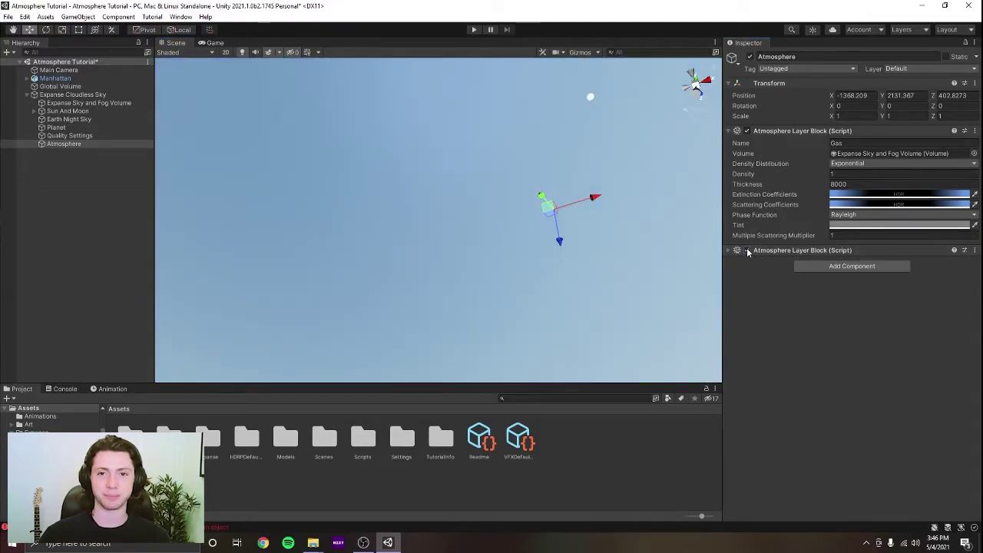
{"action": "left_click", "coordinate": [748, 251]}
{"action": "left_click", "coordinate": [747, 251]}
{"action": "right_click_drag", "start_coordinate": [649, 262], "coordinate": [715, 268]}
{"action": "left_click", "coordinate": [728, 251]}
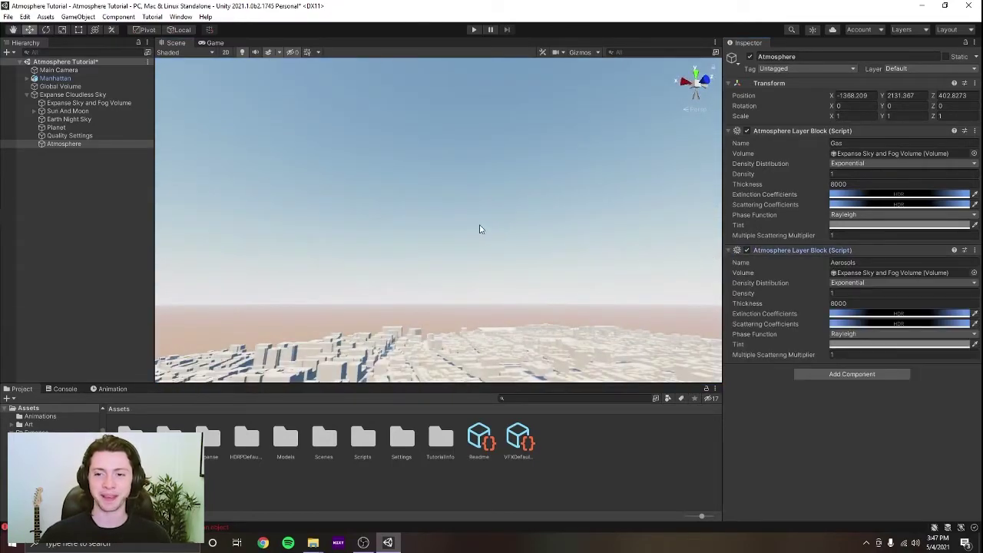
{"action": "mouse_move", "coordinate": [479, 226]}
{"action": "right_mouse_down"}
{"action": "mouse_move", "coordinate": [476, 211]}
{"action": "mouse_move", "coordinate": [487, 214]}
{"action": "right_mouse_up"}
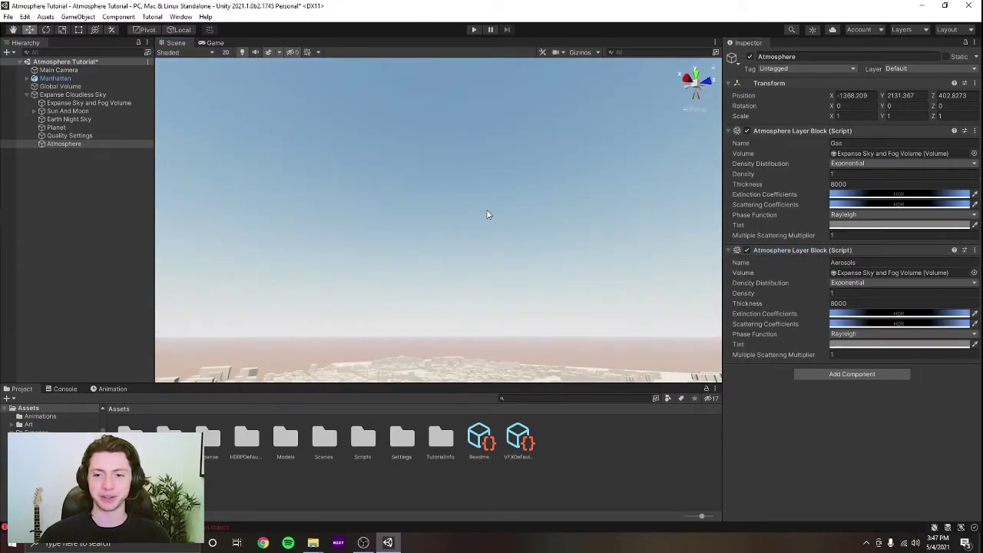
Check the Aerosols layer's density distribution options and view the sunset skyline reference photo
{"action": "left_click", "coordinate": [849, 283]}
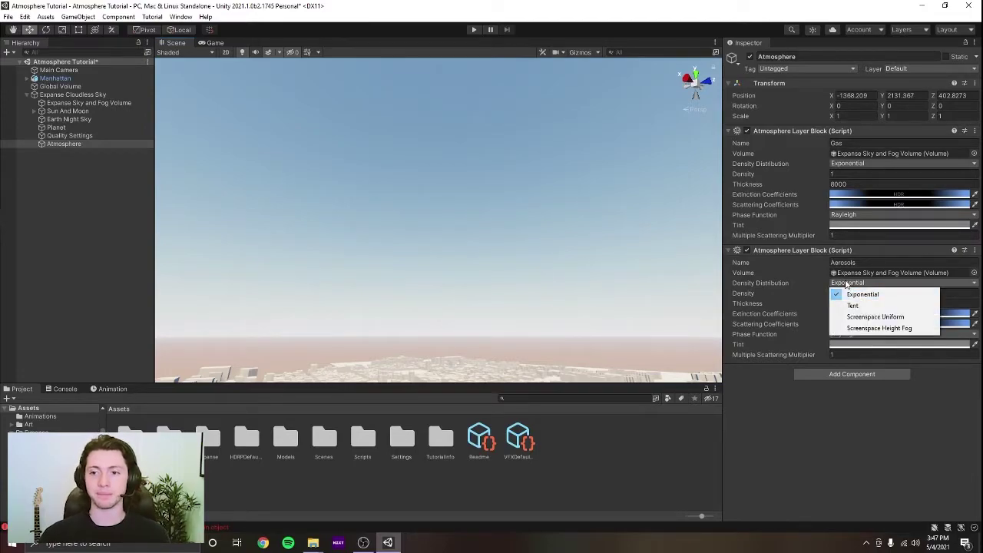
{"action": "left_click", "coordinate": [849, 285]}
{"action": "right_click_drag", "start_coordinate": [477, 225], "coordinate": [670, 256]}
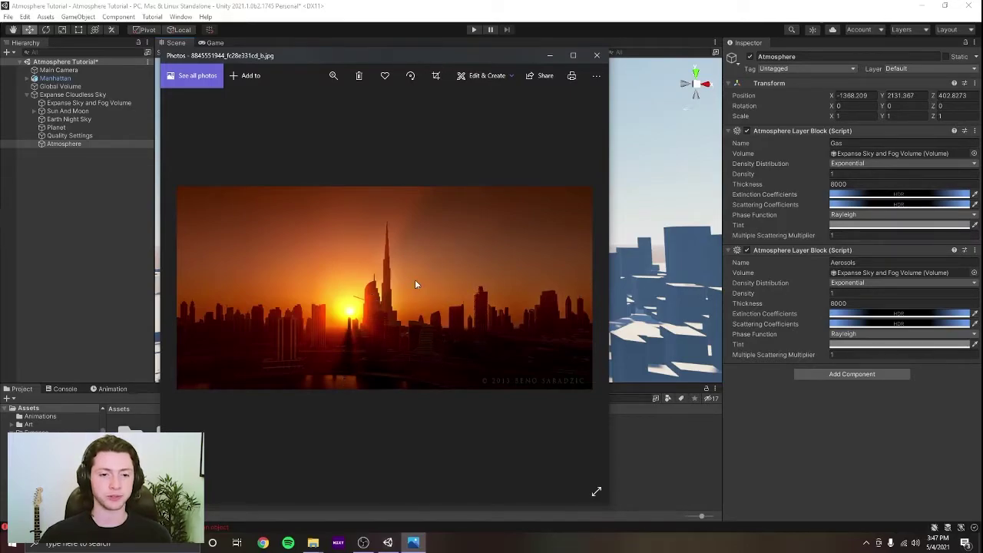
{"action": "left_click", "coordinate": [596, 55]}
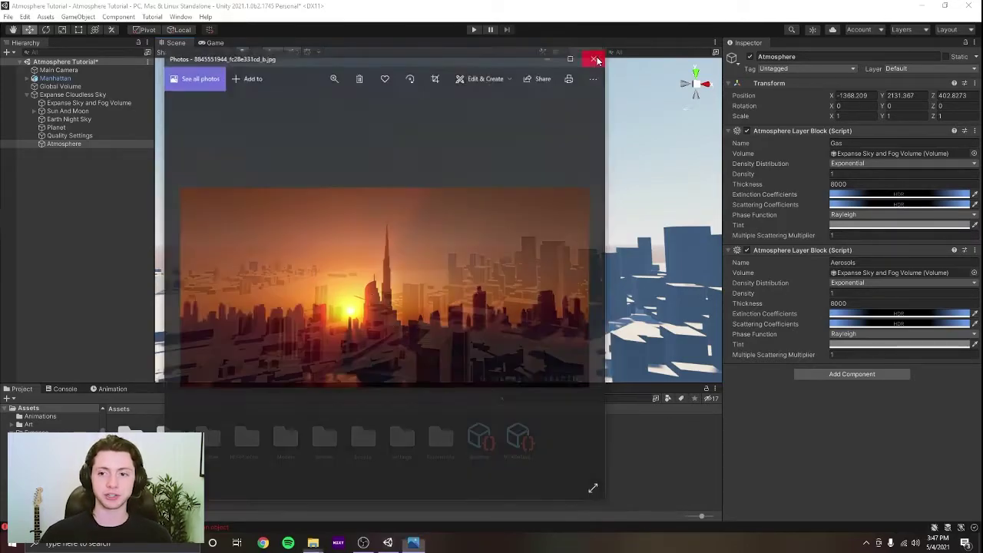
Set the Aerosols layer's density distribution to Screenspace Height Fog, comparing the city view against Exponential
{"action": "left_click", "coordinate": [916, 285]}
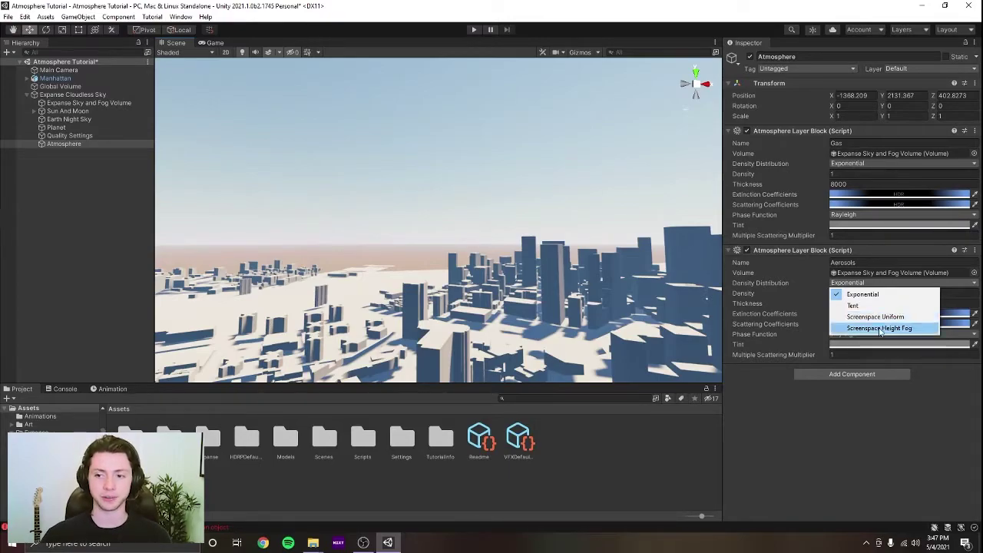
{"action": "left_click", "coordinate": [881, 331]}
{"action": "right_click_drag", "start_coordinate": [486, 250], "coordinate": [426, 264]}
{"action": "left_click", "coordinate": [853, 282]}
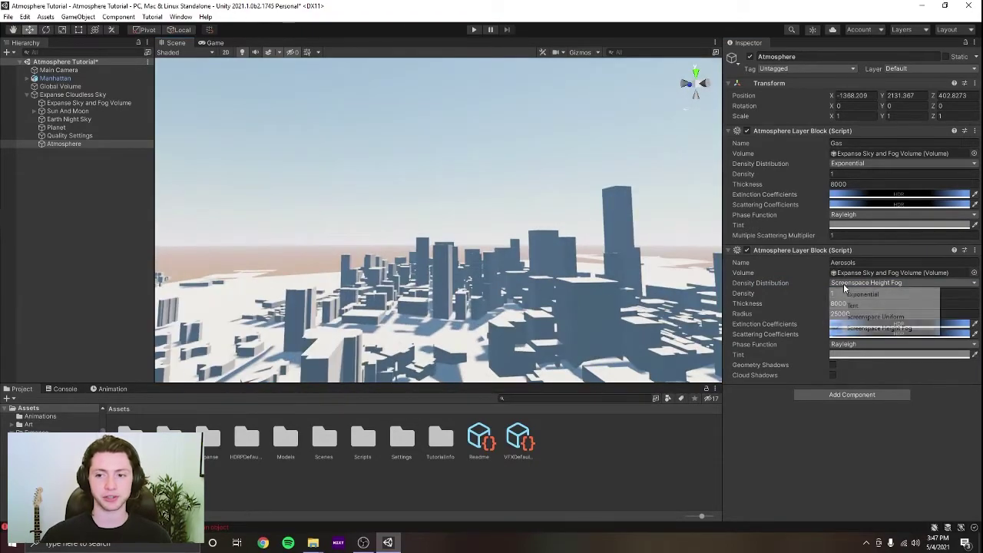
{"action": "left_click", "coordinate": [857, 297]}
{"action": "left_click", "coordinate": [858, 284]}
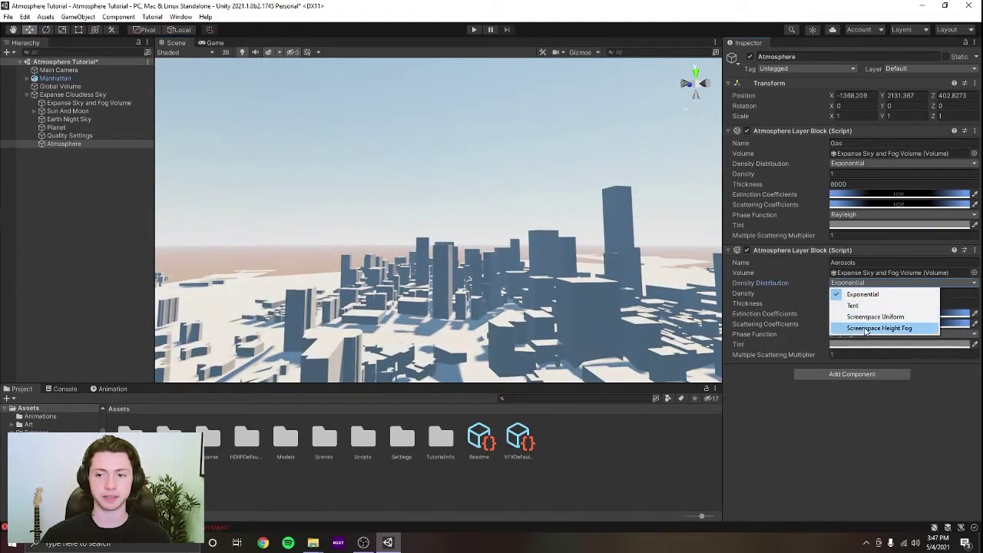
{"action": "left_click", "coordinate": [866, 329]}
{"action": "right_click_drag", "start_coordinate": [539, 248], "coordinate": [523, 278]}
{"action": "right_click_drag", "start_coordinate": [615, 291], "coordinate": [538, 263]}
Set the Aerosols layer's fog radius to 10000 and inspect the haze over the distant city
{"action": "left_click_drag", "start_coordinate": [839, 313], "coordinate": [820, 295]}
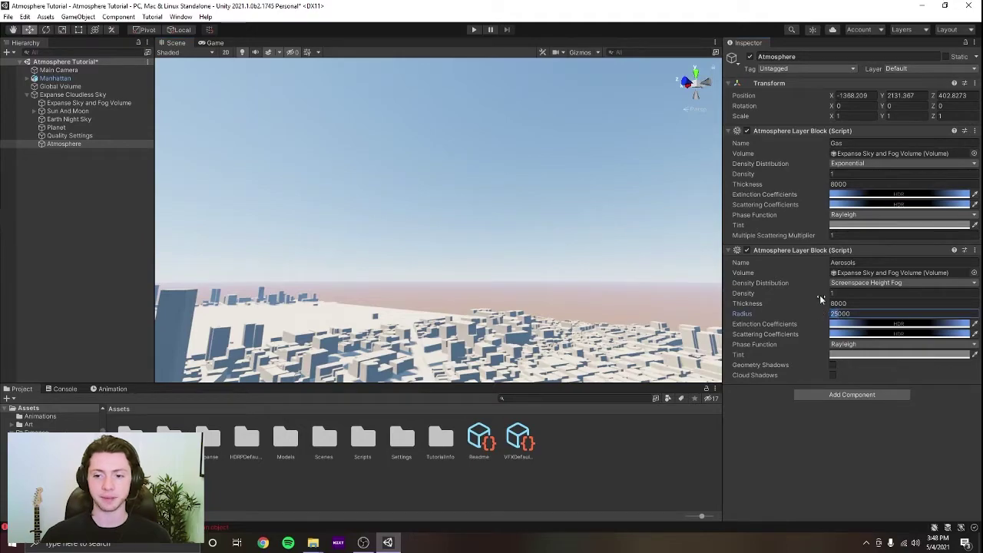
{"action": "type", "text": "10"}
{"action": "right_click_drag", "start_coordinate": [592, 240], "coordinate": [574, 241]}
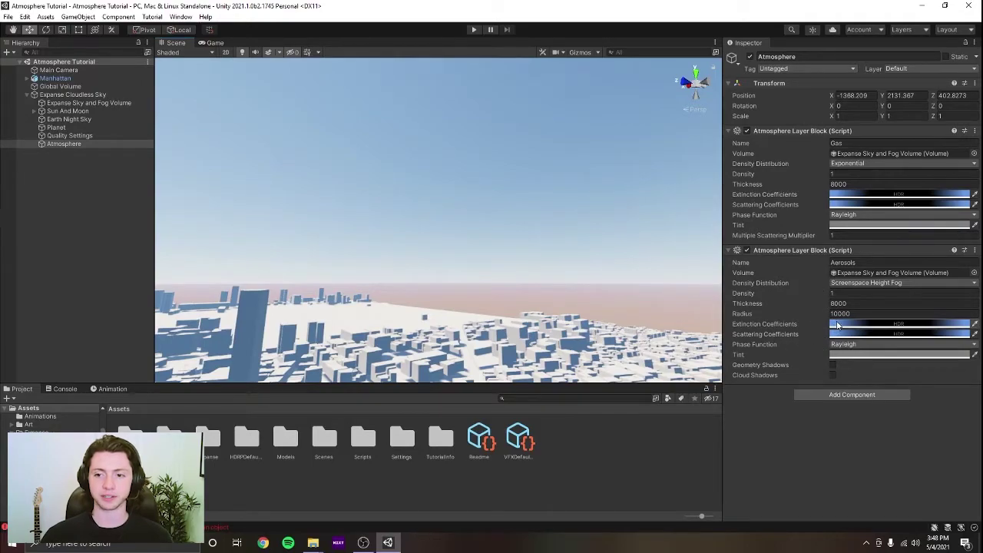
{"action": "right_click_drag", "start_coordinate": [561, 261], "coordinate": [563, 206]}
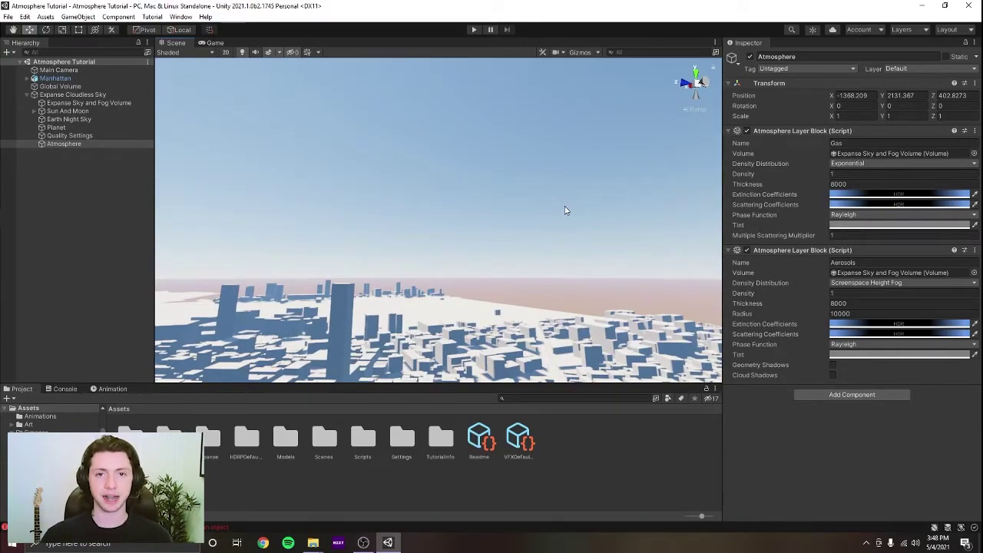
Set the saturation of the Aerosols layer's extinction and scattering coefficient colors to 0
{"action": "left_click", "coordinate": [840, 325]}
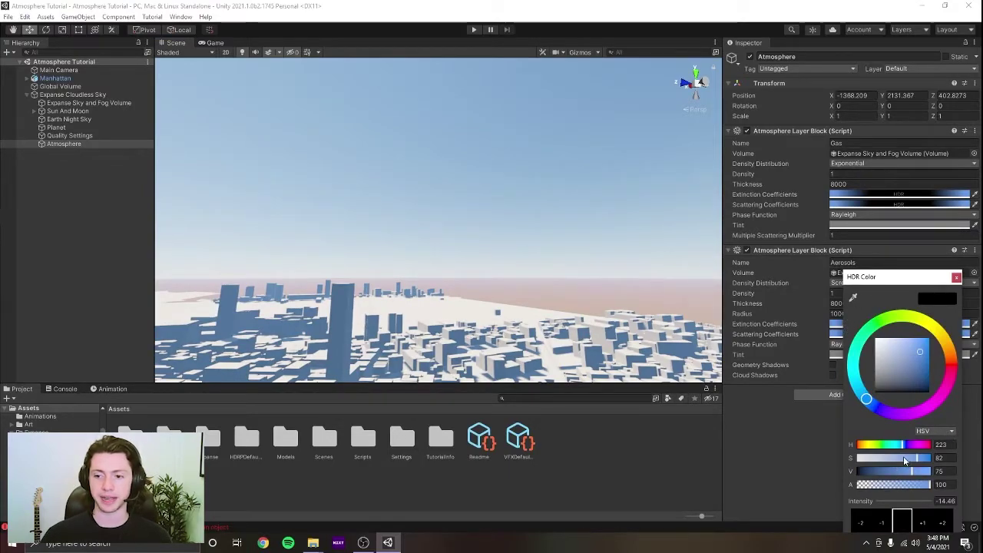
{"action": "left_click_drag", "start_coordinate": [904, 456], "coordinate": [784, 463]}
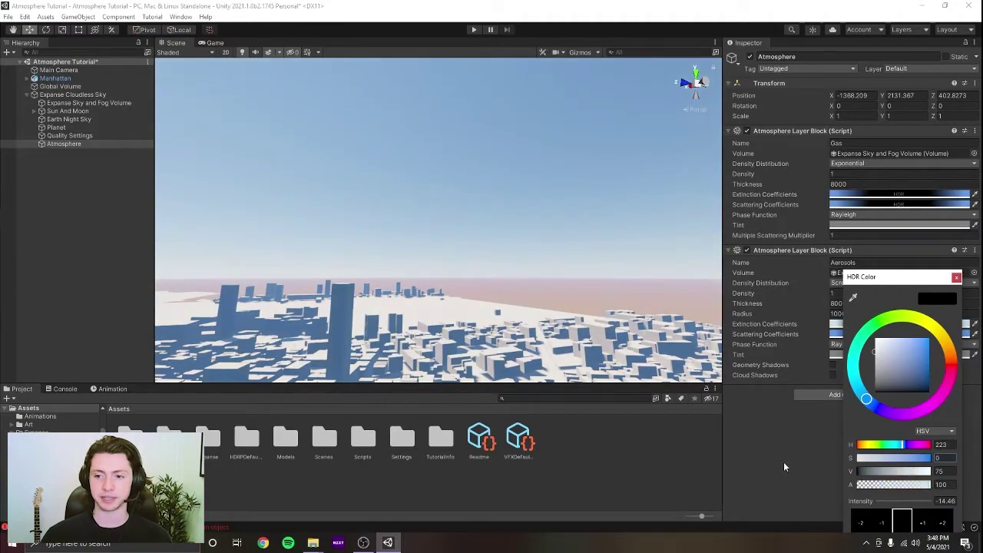
{"action": "left_click", "coordinate": [957, 276]}
{"action": "left_click", "coordinate": [945, 335]}
{"action": "left_click_drag", "start_coordinate": [908, 424], "coordinate": [853, 427]}
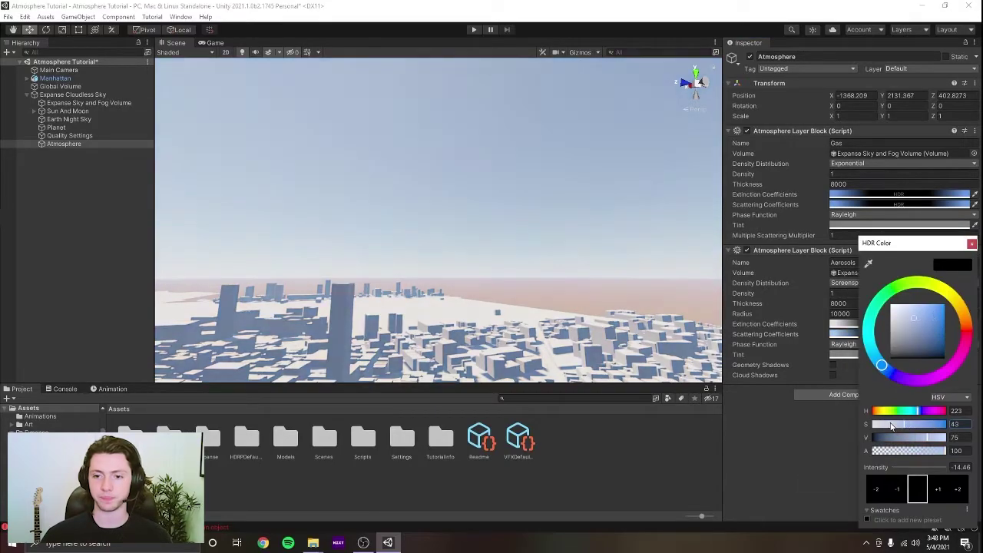
{"action": "left_click", "coordinate": [973, 243]}
{"action": "mouse_move", "coordinate": [595, 244]}
{"action": "right_mouse_down"}
{"action": "mouse_move", "coordinate": [581, 241]}
{"action": "mouse_move", "coordinate": [634, 268]}
{"action": "mouse_move", "coordinate": [627, 278]}
{"action": "mouse_move", "coordinate": [617, 259]}
{"action": "mouse_move", "coordinate": [589, 259]}
{"action": "mouse_move", "coordinate": [586, 272]}
{"action": "mouse_move", "coordinate": [600, 258]}
{"action": "right_mouse_up"}
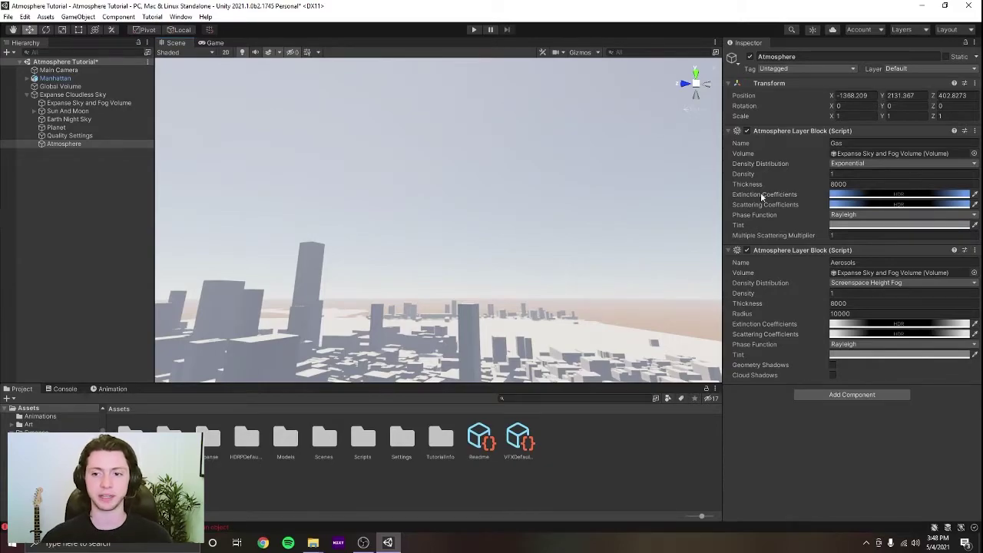
Lower the brightness value of the Aerosols layer's scattering coefficients to 25 and inspect the haze over the city
{"action": "left_click", "coordinate": [848, 334]}
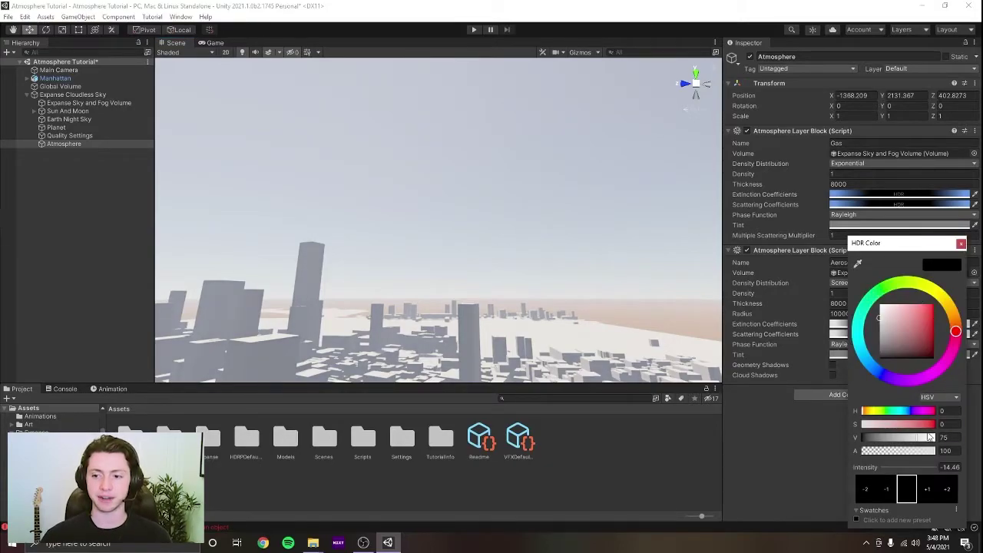
{"action": "left_click_drag", "start_coordinate": [912, 440], "coordinate": [892, 447]}
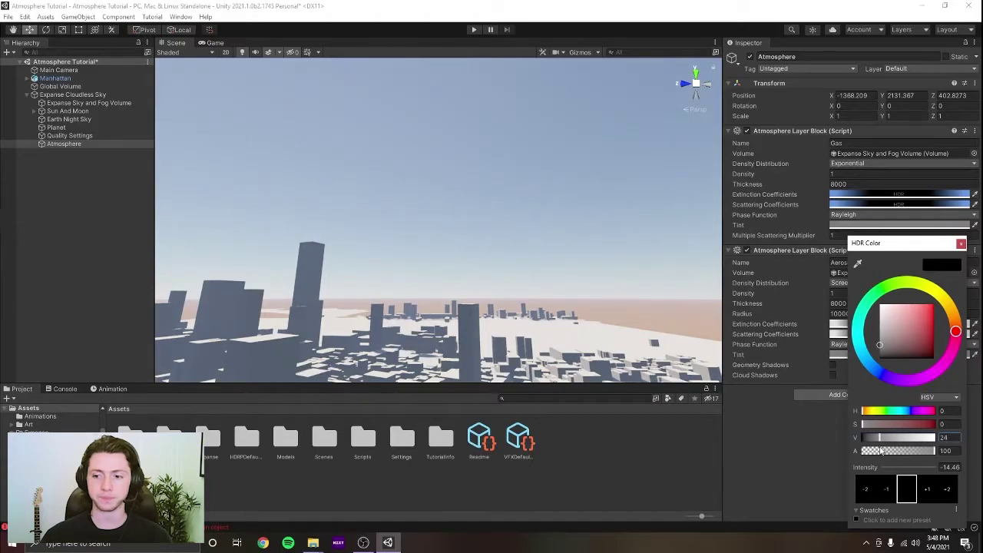
{"action": "type", "text": "25"}
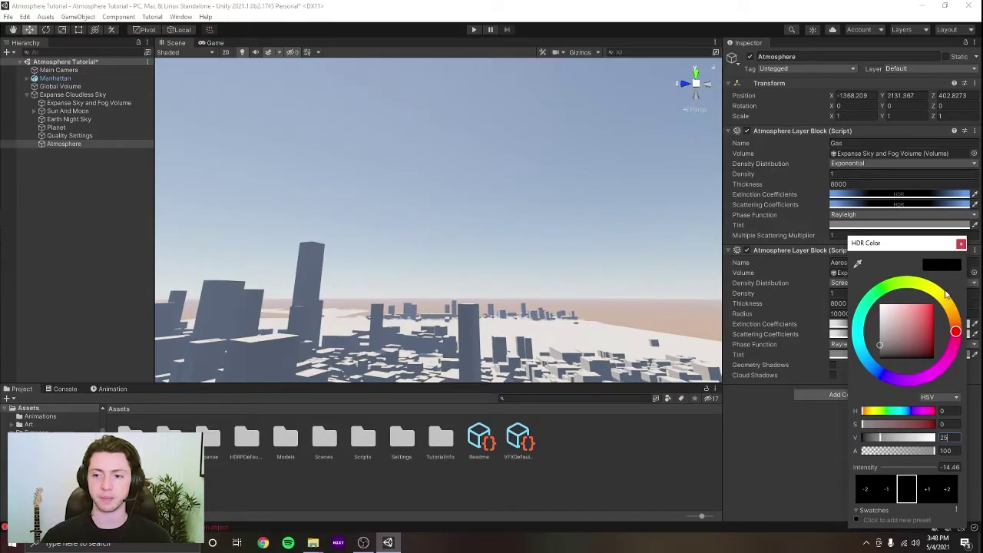
{"action": "left_click", "coordinate": [961, 245]}
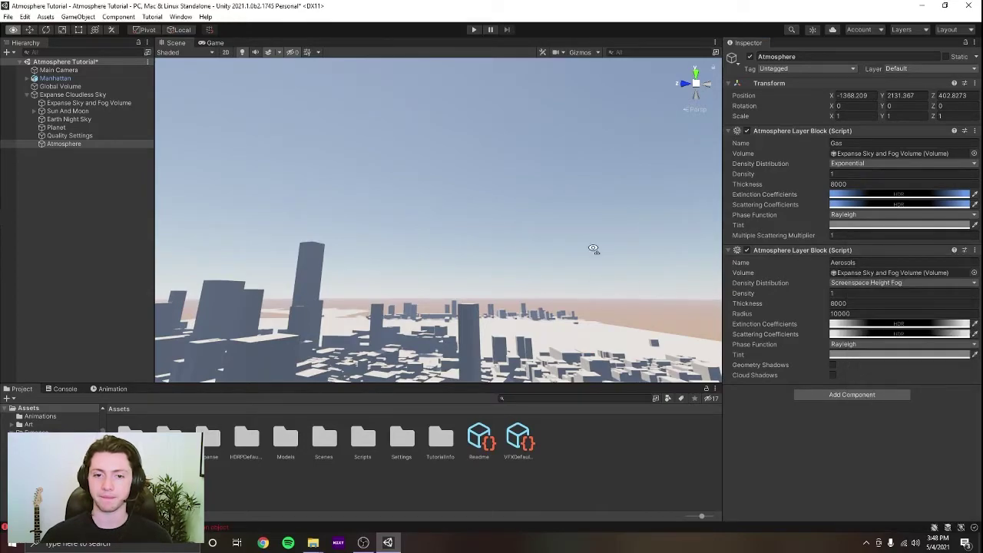
{"action": "right_click_drag", "start_coordinate": [593, 248], "coordinate": [508, 252]}
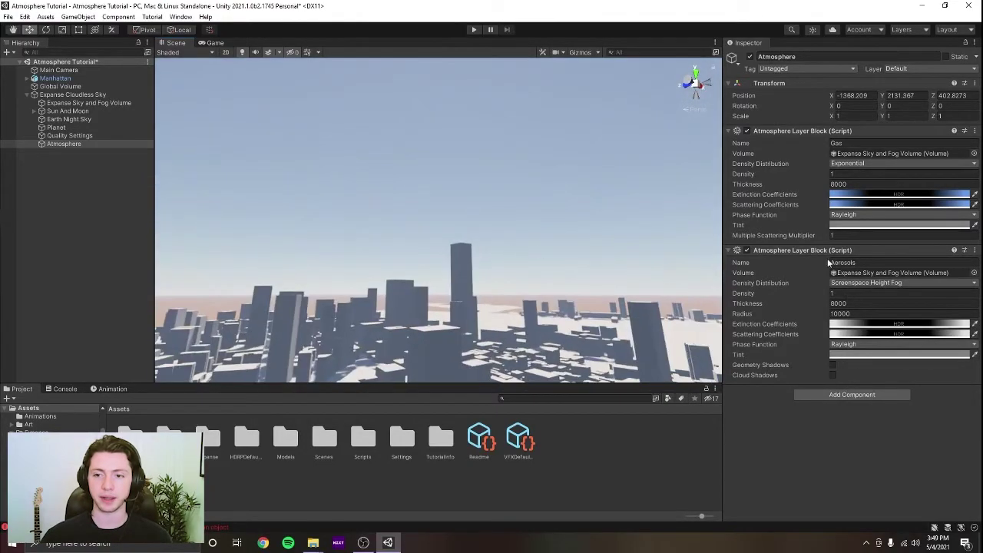
Switch the Aerosols scattering color readout to RGB 0-1.0 and examine the red, green and blue channel values
{"action": "left_click", "coordinate": [888, 334]}
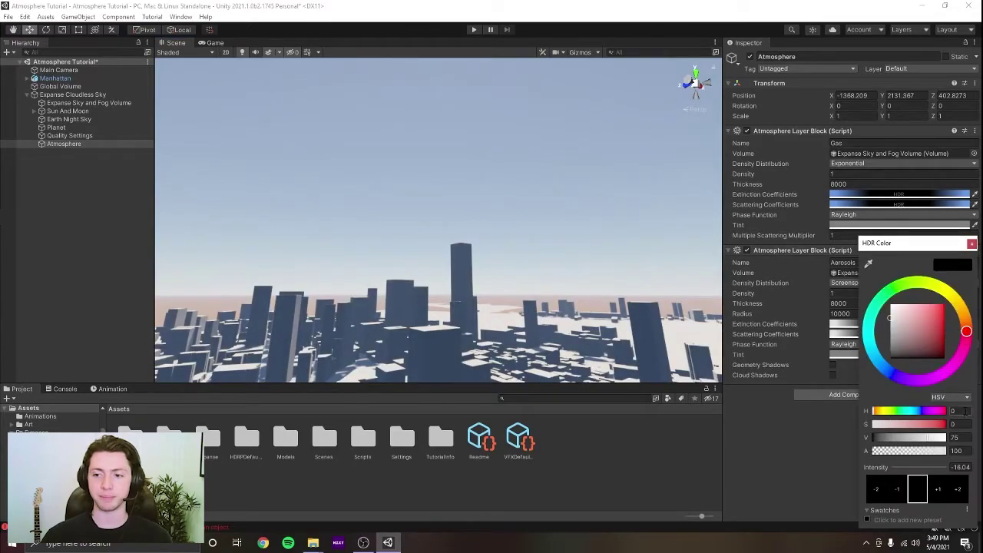
{"action": "left_click", "coordinate": [953, 398]}
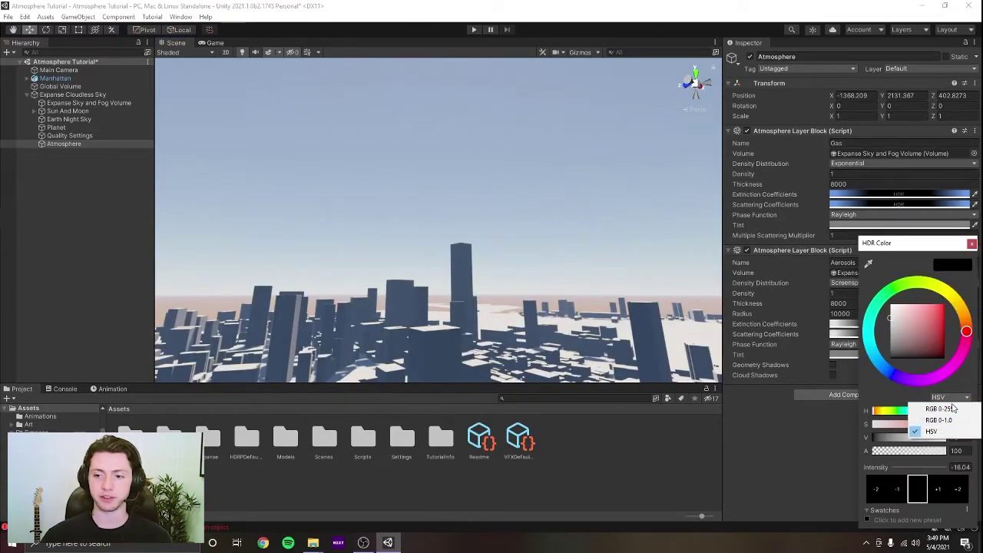
{"action": "left_click", "coordinate": [939, 420]}
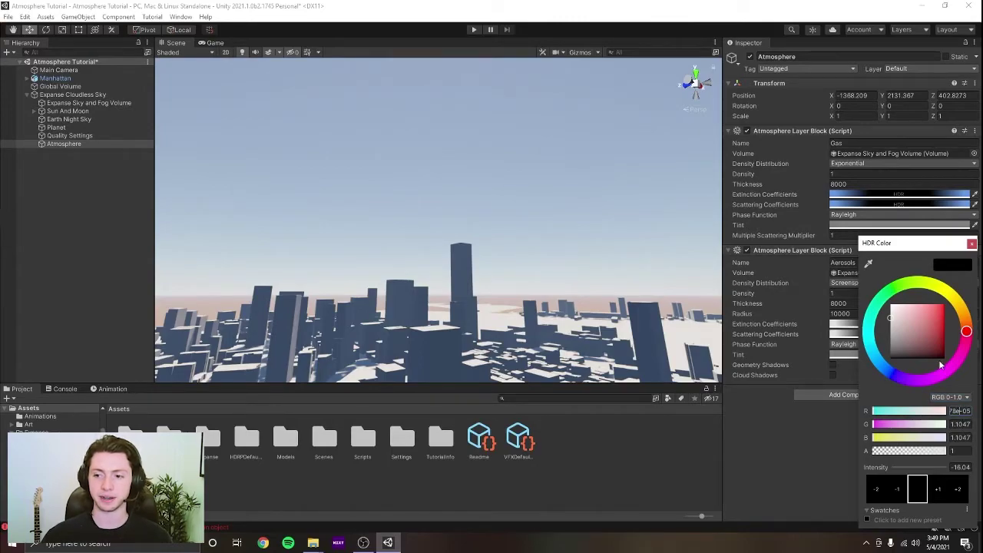
{"action": "left_click", "coordinate": [966, 424]}
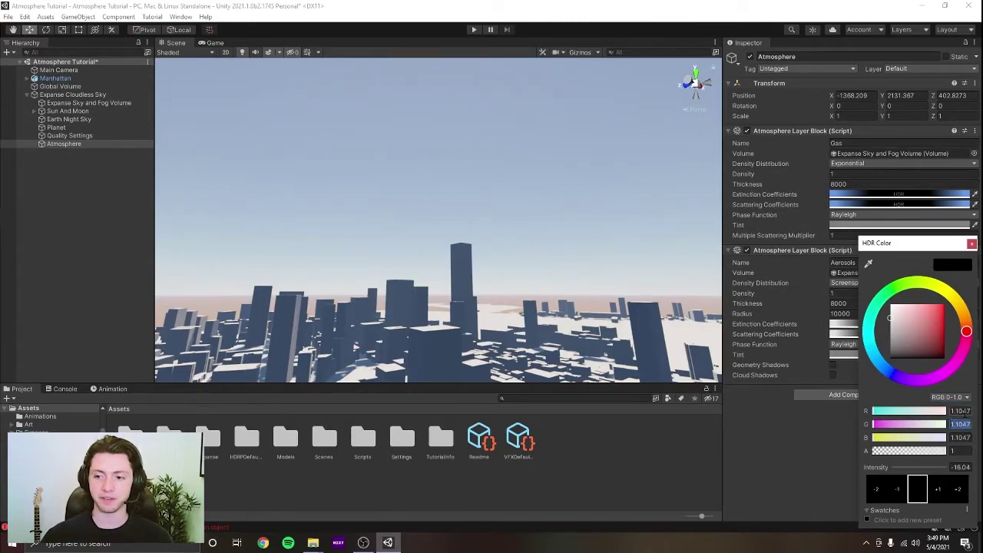
{"action": "left_click", "coordinate": [956, 437]}
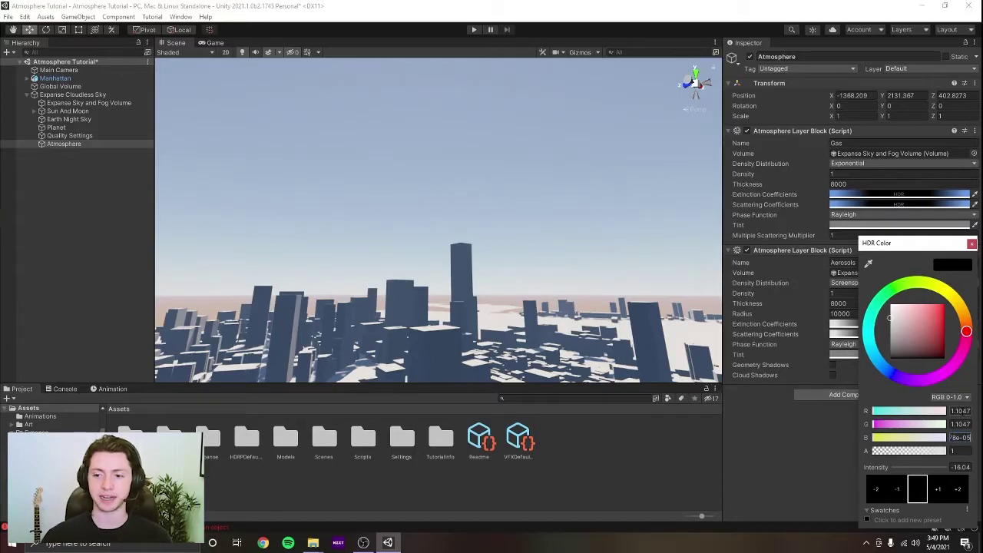
{"action": "left_click", "coordinate": [972, 244]}
Examine the sky around the sun above the city and compare it with the sunset skyline reference photo
{"action": "right_click_drag", "start_coordinate": [576, 266], "coordinate": [592, 252]}
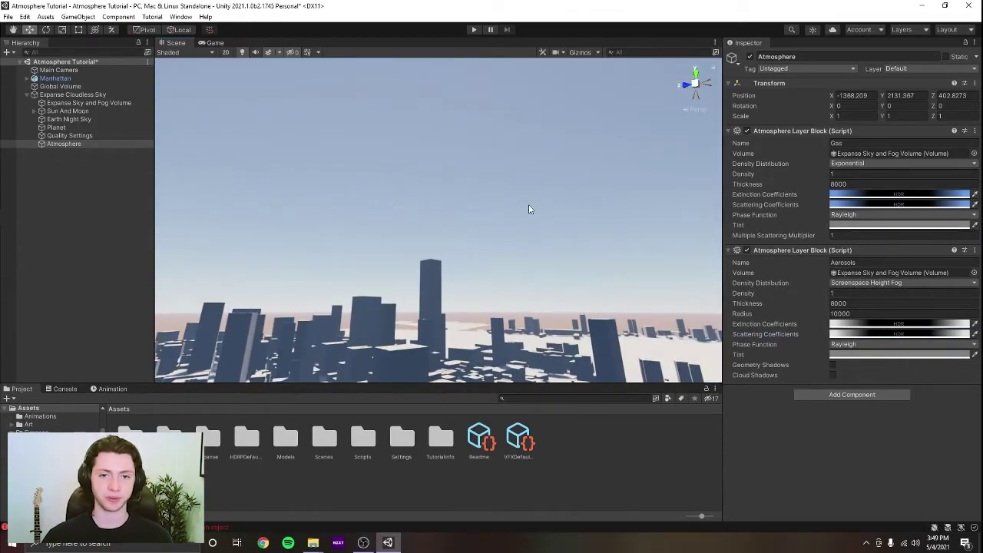
{"action": "right_click_drag", "start_coordinate": [529, 206], "coordinate": [530, 253]}
{"action": "right_click_drag", "start_coordinate": [538, 296], "coordinate": [564, 206]}
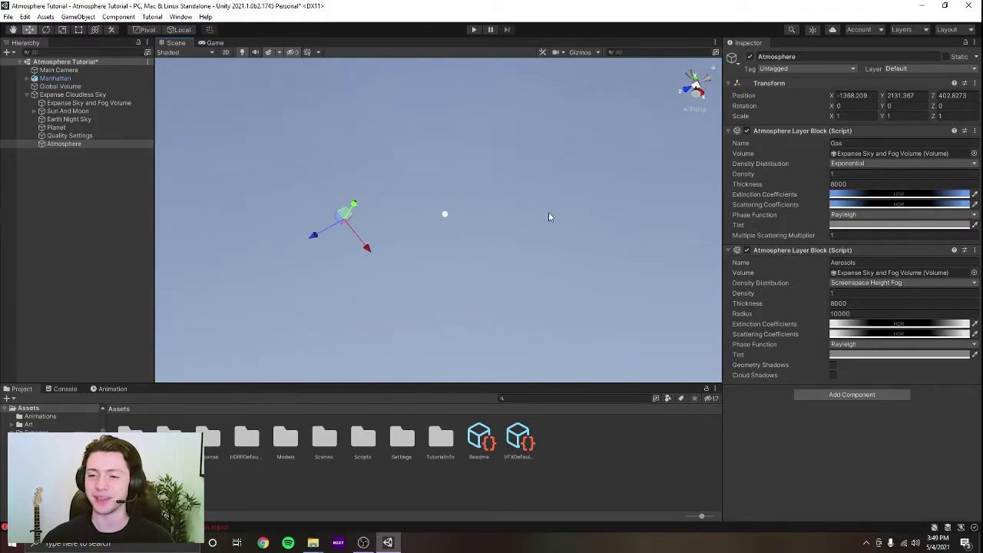
{"action": "right_click_drag", "start_coordinate": [617, 235], "coordinate": [569, 243]}
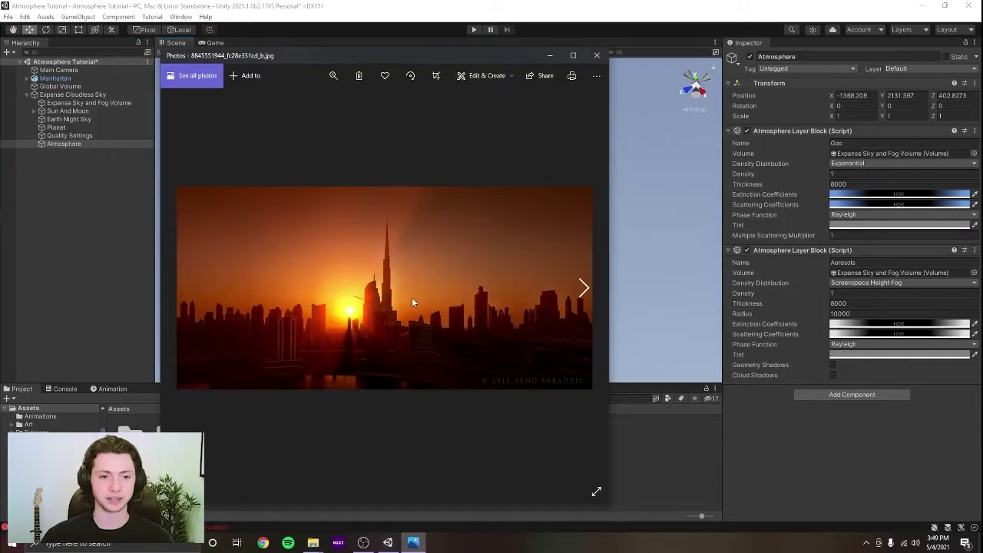
{"action": "left_click", "coordinate": [597, 56]}
Set the Aerosols layer's phase function to Mie and toggle the layer off and on to compare the sun's glow
{"action": "left_click", "coordinate": [870, 345]}
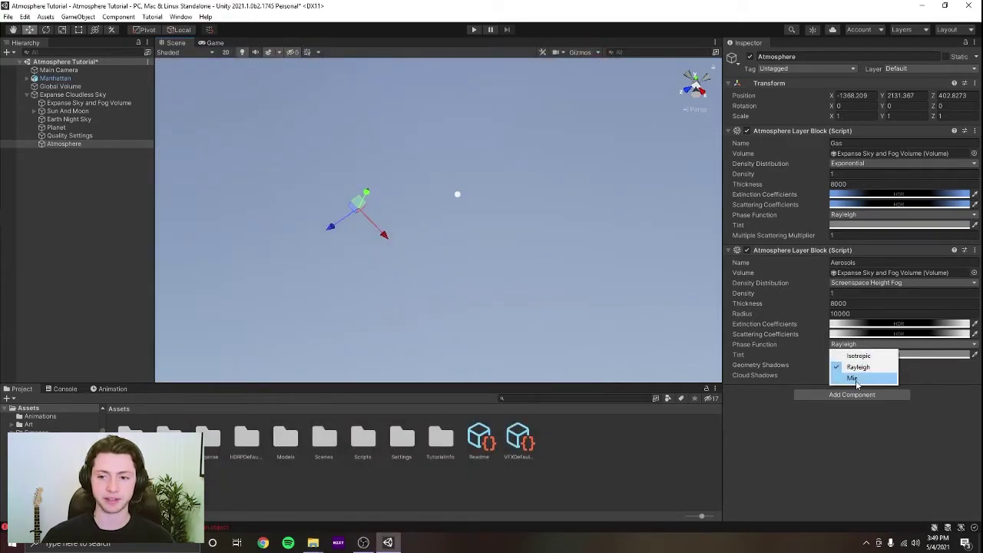
{"action": "left_click", "coordinate": [853, 378]}
{"action": "mouse_move", "coordinate": [606, 299]}
{"action": "left_mouse_down", "text": "alt"}
{"action": "mouse_move", "coordinate": [591, 287]}
{"action": "mouse_move", "coordinate": [604, 252]}
{"action": "mouse_move", "coordinate": [569, 394]}
{"action": "mouse_move", "coordinate": [587, 294]}
{"action": "mouse_move", "coordinate": [616, 299]}
{"action": "left_mouse_up", "text": "alt"}
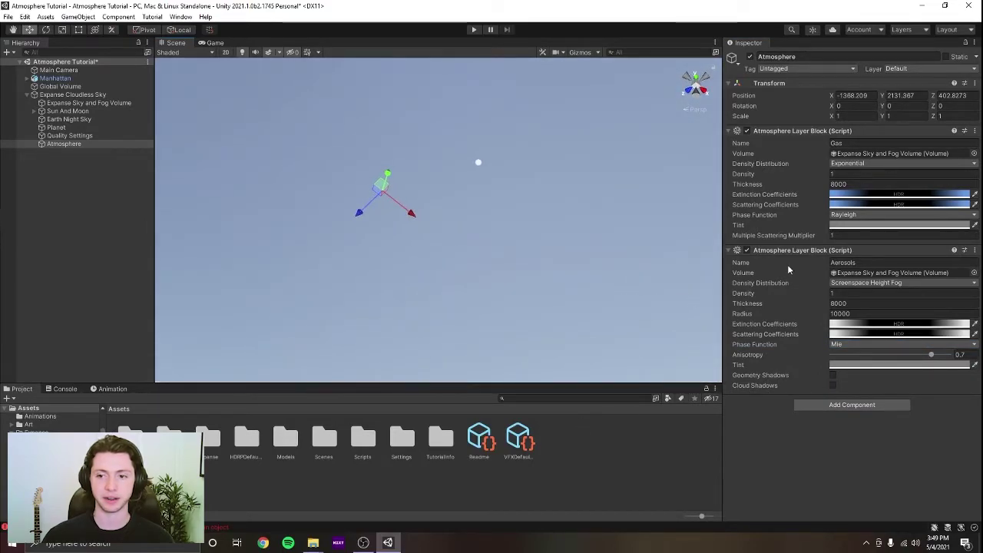
{"action": "left_click", "coordinate": [747, 251]}
{"action": "left_click", "coordinate": [747, 251]}
{"action": "left_click_drag", "start_coordinate": [582, 268], "coordinate": [572, 231], "text": "alt"}
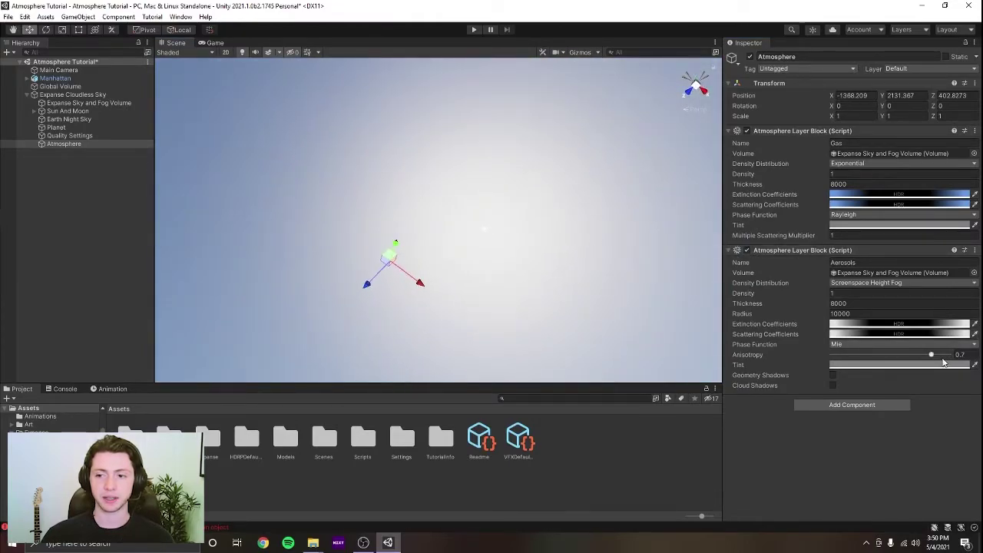
Set the Aerosols layer's anisotropy to 0.8, trying other strengths and checking the sun's glow against the reference photo
{"action": "left_click_drag", "start_coordinate": [932, 356], "coordinate": [875, 364]}
{"action": "right_click_drag", "start_coordinate": [666, 318], "coordinate": [673, 223]}
{"action": "left_click_drag", "start_coordinate": [911, 354], "coordinate": [937, 360]}
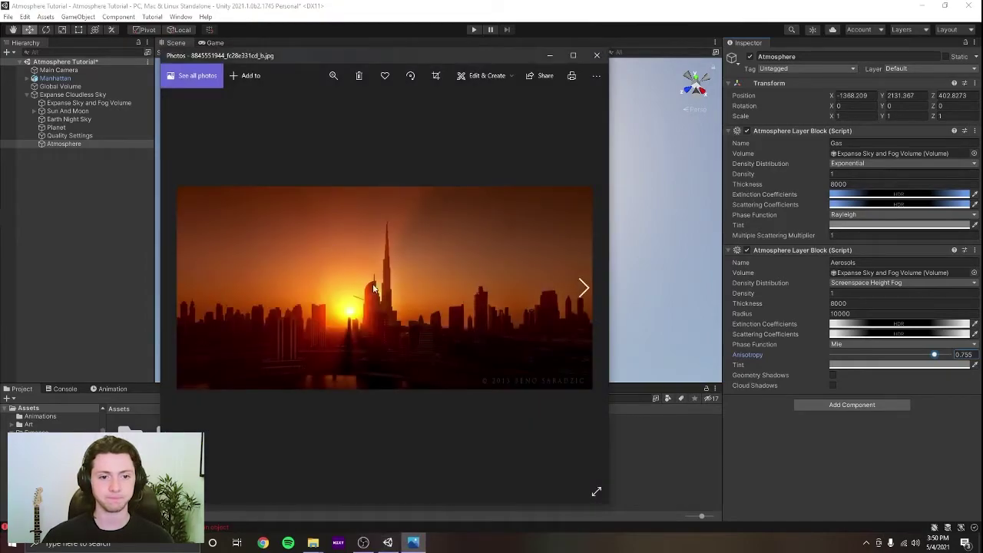
{"action": "left_click_drag", "start_coordinate": [464, 62], "coordinate": [421, 129]}
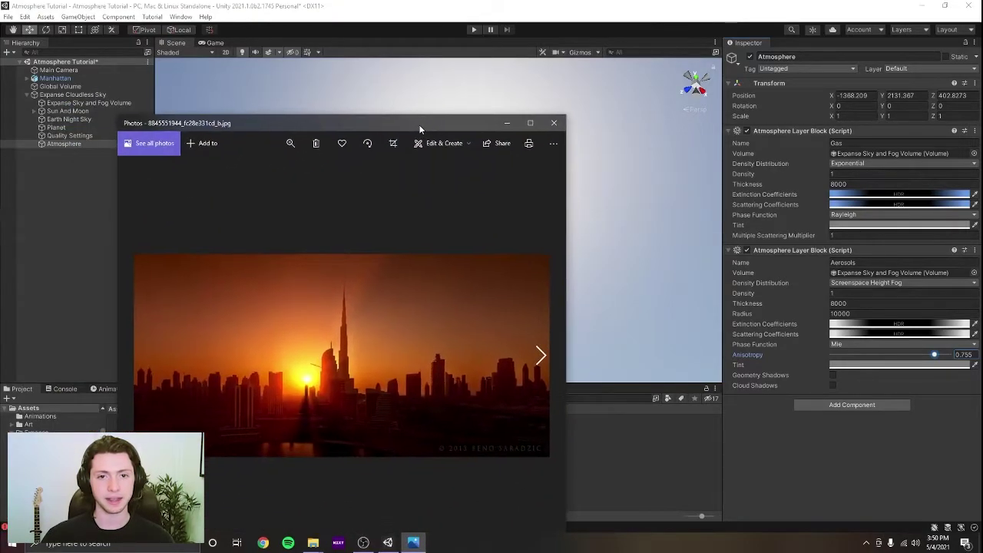
{"action": "left_click", "coordinate": [554, 122]}
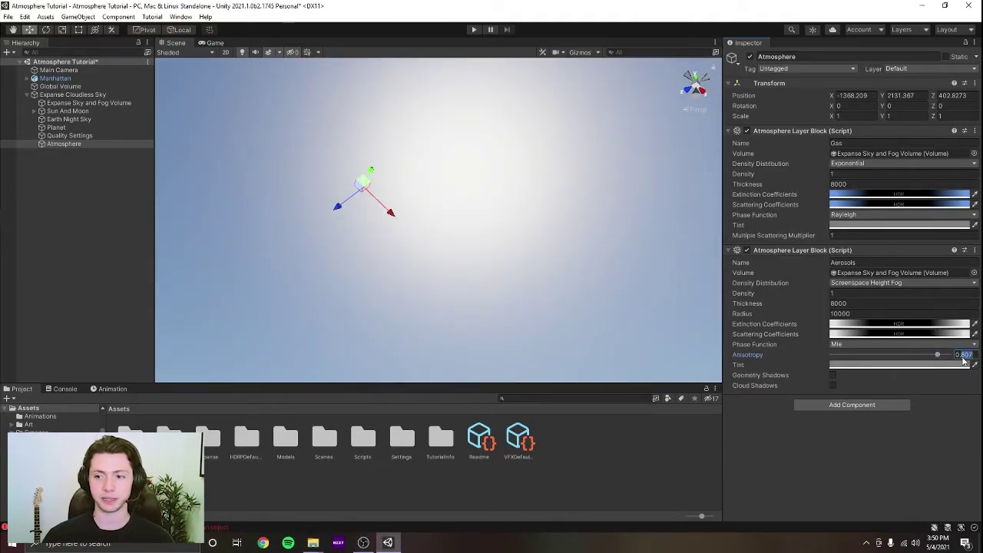
{"action": "mouse_move", "coordinate": [504, 202]}
{"action": "right_mouse_down"}
{"action": "mouse_move", "coordinate": [463, 116]}
{"action": "mouse_move", "coordinate": [527, 246]}
{"action": "mouse_move", "coordinate": [512, 186]}
{"action": "right_mouse_up"}
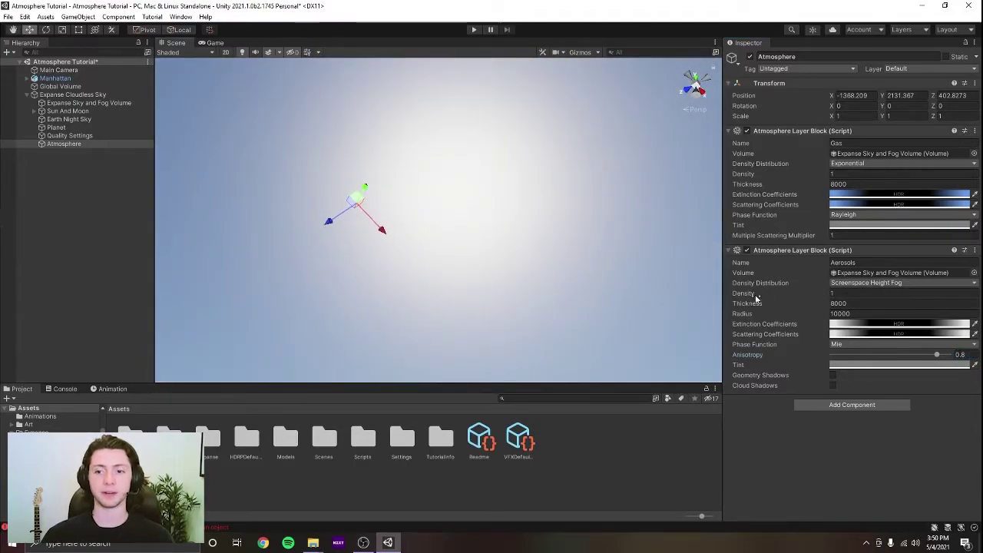
Set the Aerosols layer's thickness to 2000 and save the scene
{"action": "right_click_drag", "start_coordinate": [594, 220], "coordinate": [547, 187]}
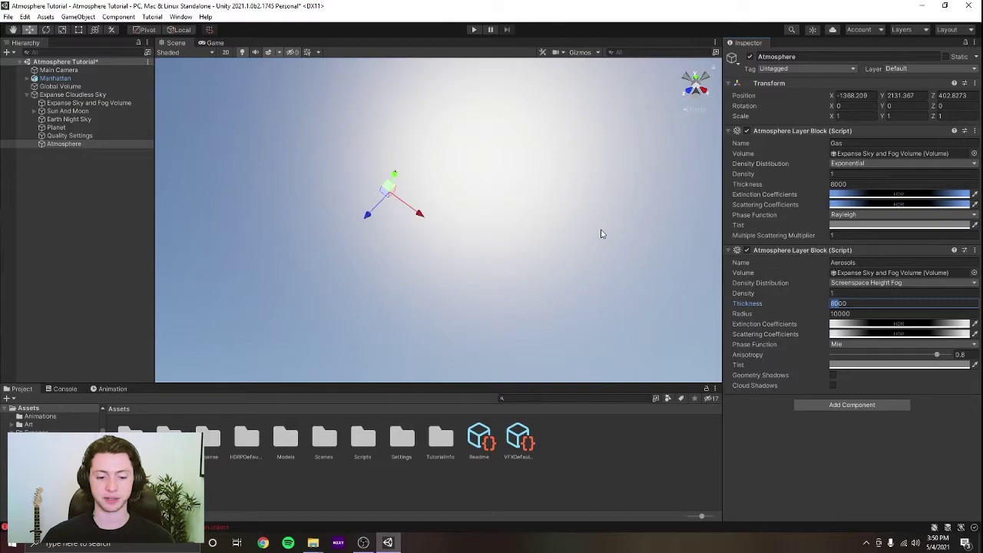
{"action": "type", "text": "2"}
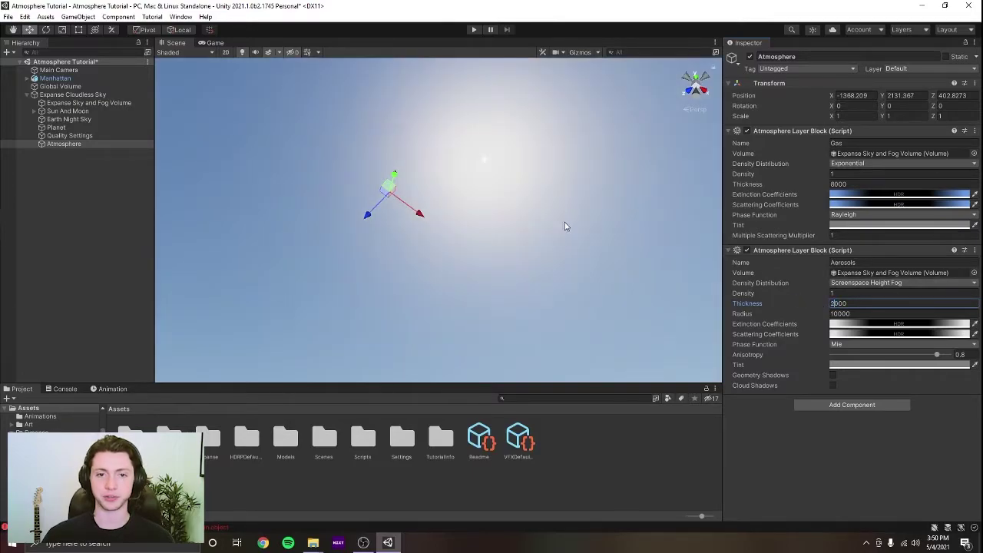
{"action": "mouse_move", "coordinate": [565, 222]}
{"action": "right_mouse_down"}
{"action": "mouse_move", "coordinate": [580, 192]}
{"action": "mouse_move", "coordinate": [577, 233]}
{"action": "mouse_move", "coordinate": [581, 214]}
{"action": "right_mouse_up"}
{"action": "key", "text": "ctrl+s"}
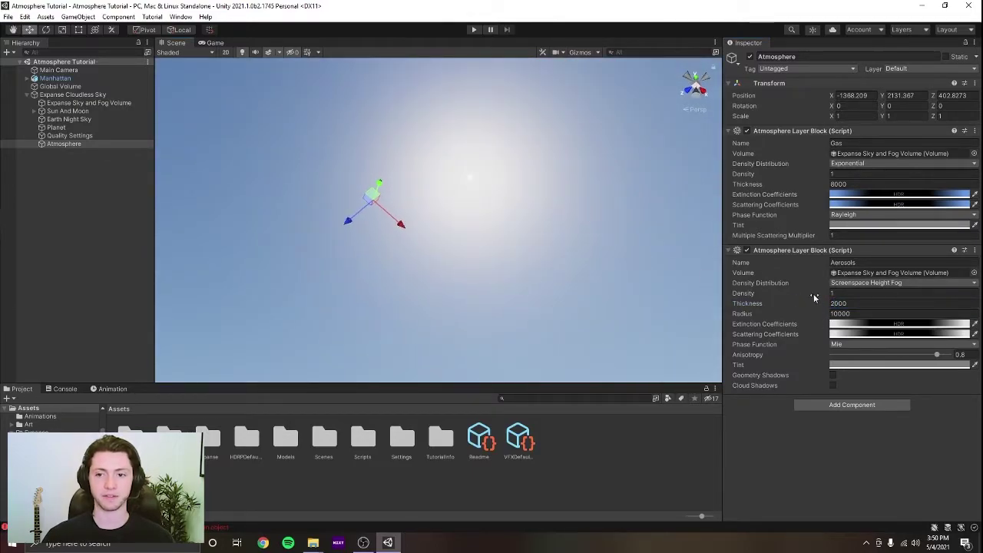
Set the Aerosols layer's density to 4, save the scene and bring the city skyline back into view
{"action": "right_click_drag", "start_coordinate": [568, 315], "coordinate": [530, 77]}
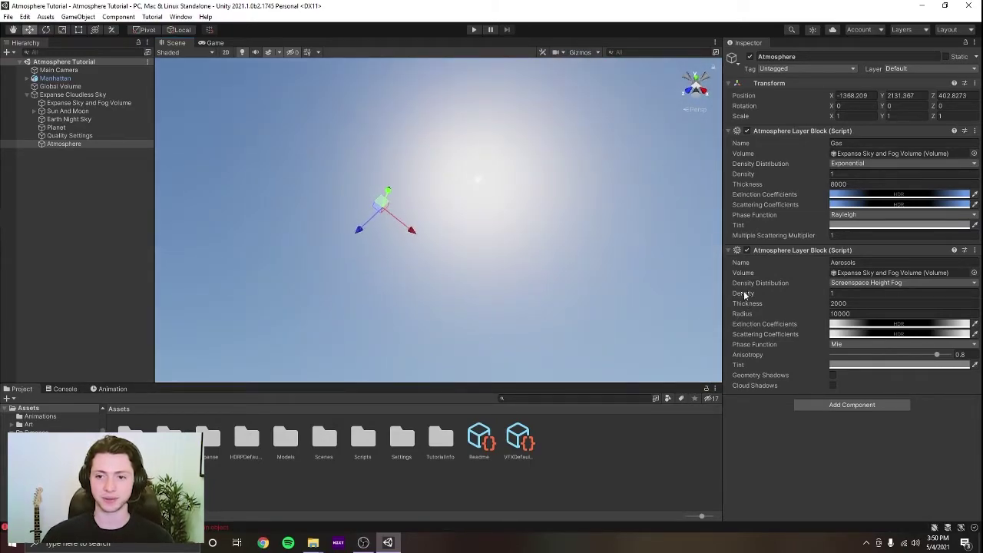
{"action": "left_click_drag", "start_coordinate": [744, 296], "coordinate": [799, 298]}
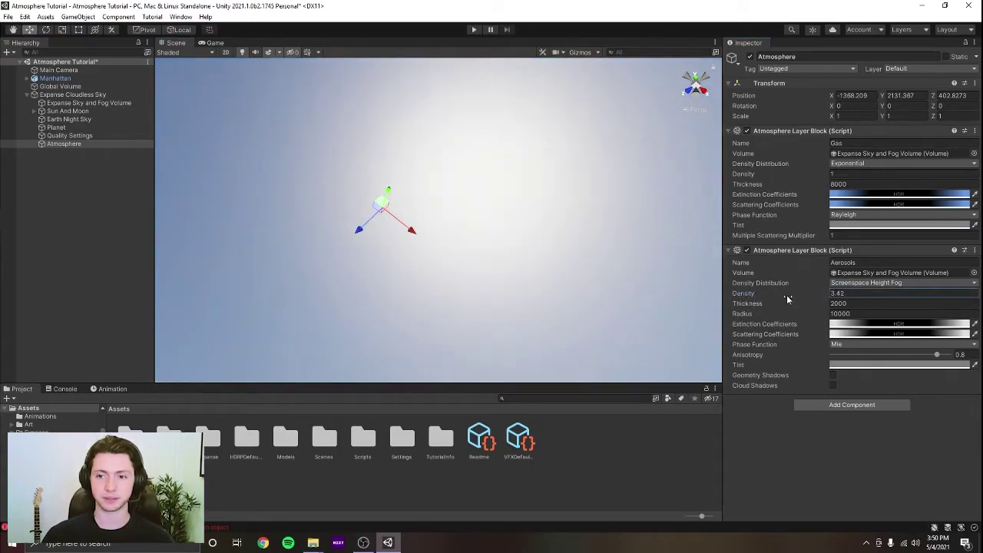
{"action": "left_click", "coordinate": [862, 293]}
{"action": "type", "text": "4"}
{"action": "right_click_drag", "start_coordinate": [629, 247], "coordinate": [512, 304]}
{"action": "key", "text": "ctrl+s"}
{"action": "mouse_move", "coordinate": [513, 304]}
{"action": "middle_mouse_down"}
{"action": "mouse_move", "coordinate": [477, 307]}
{"action": "mouse_move", "coordinate": [522, 295]}
{"action": "middle_mouse_up"}
{"action": "right_click_drag", "start_coordinate": [565, 299], "coordinate": [549, 278]}
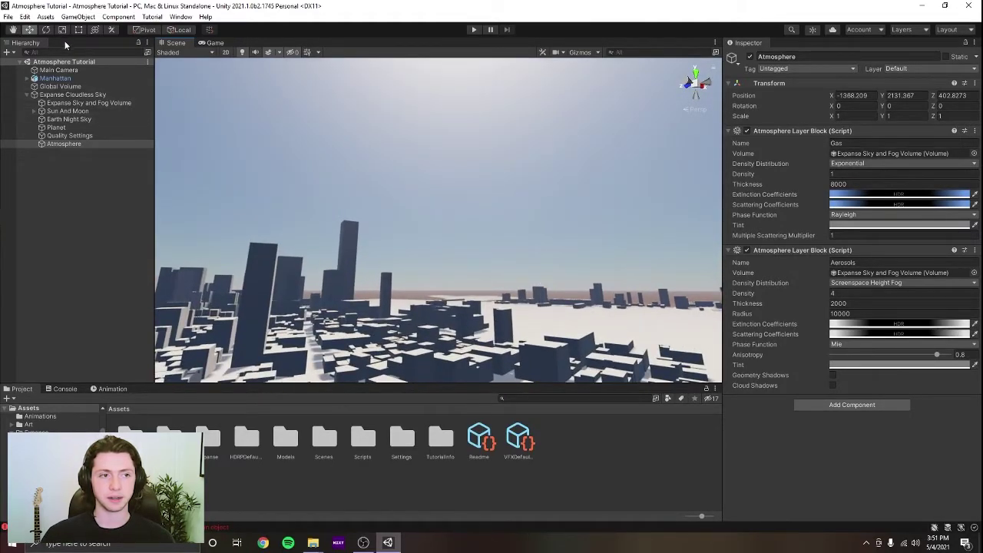
Lower the Sun to the horizon by setting its direction X to 1.2, and save the scene
{"action": "left_click", "coordinate": [72, 111]}
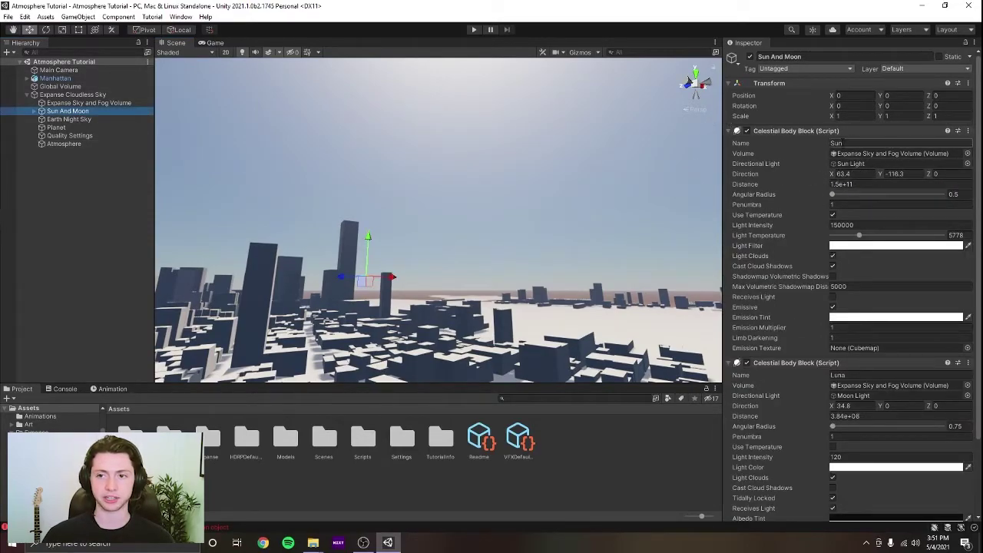
{"action": "left_click", "coordinate": [832, 143]}
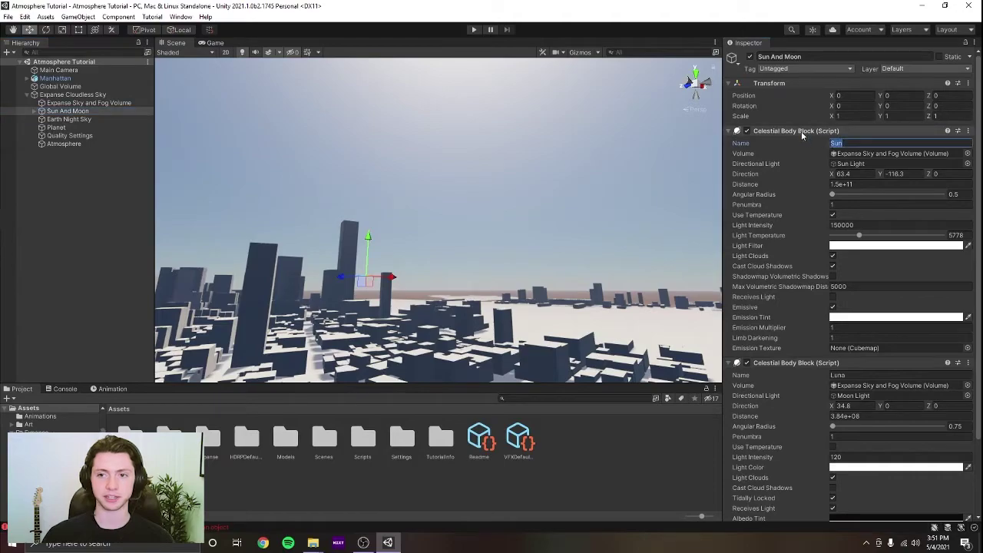
{"action": "mouse_move", "coordinate": [634, 228]}
{"action": "right_mouse_down"}
{"action": "mouse_move", "coordinate": [641, 202]}
{"action": "mouse_move", "coordinate": [643, 213]}
{"action": "right_mouse_up"}
{"action": "left_click_drag", "start_coordinate": [831, 176], "coordinate": [11, 355]}
{"action": "right_click_drag", "start_coordinate": [475, 240], "coordinate": [471, 262]}
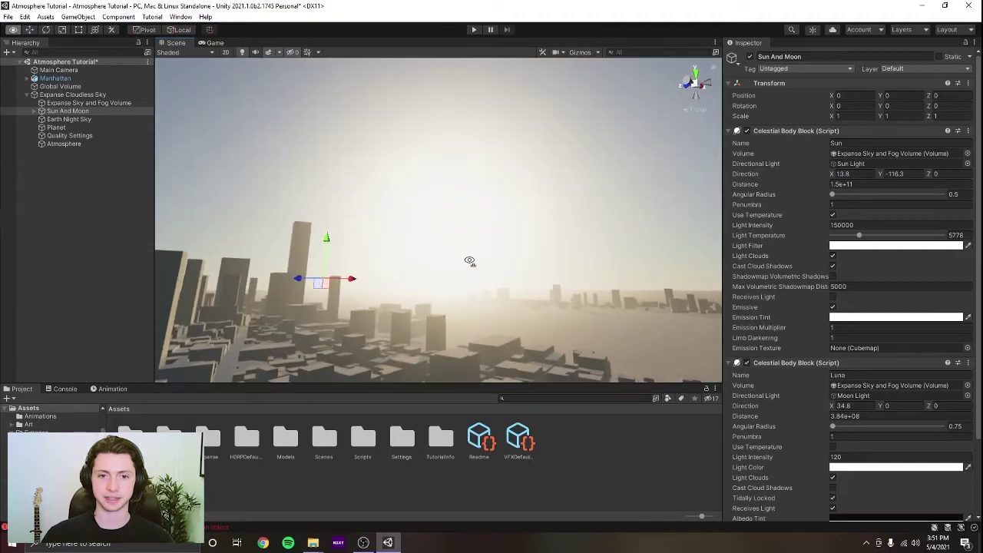
{"action": "left_click_drag", "start_coordinate": [832, 175], "coordinate": [808, 196]}
{"action": "middle_click_drag", "start_coordinate": [491, 278], "coordinate": [681, 308]}
{"action": "right_click_drag", "start_coordinate": [682, 307], "coordinate": [669, 301]}
{"action": "key", "text": "ctrl+s"}
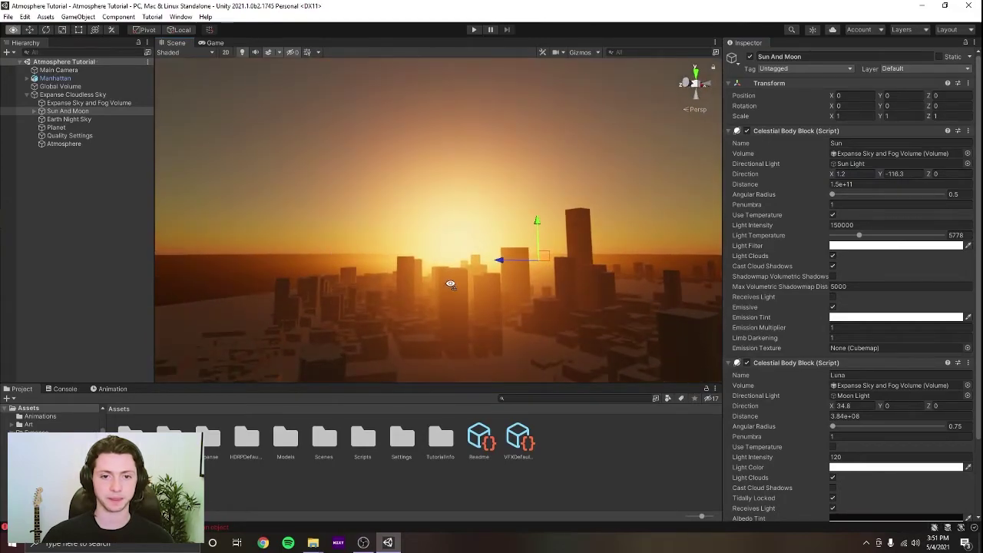
Inspect the sunset city view, reselect the Atmosphere object and bring up the sunset skyline reference photo for comparison
{"action": "right_click_drag", "start_coordinate": [451, 285], "coordinate": [447, 292]}
{"action": "mouse_move", "coordinate": [446, 292]}
{"action": "middle_mouse_down"}
{"action": "mouse_move", "coordinate": [437, 293]}
{"action": "mouse_move", "coordinate": [445, 290]}
{"action": "middle_mouse_up"}
{"action": "left_click", "coordinate": [65, 144]}
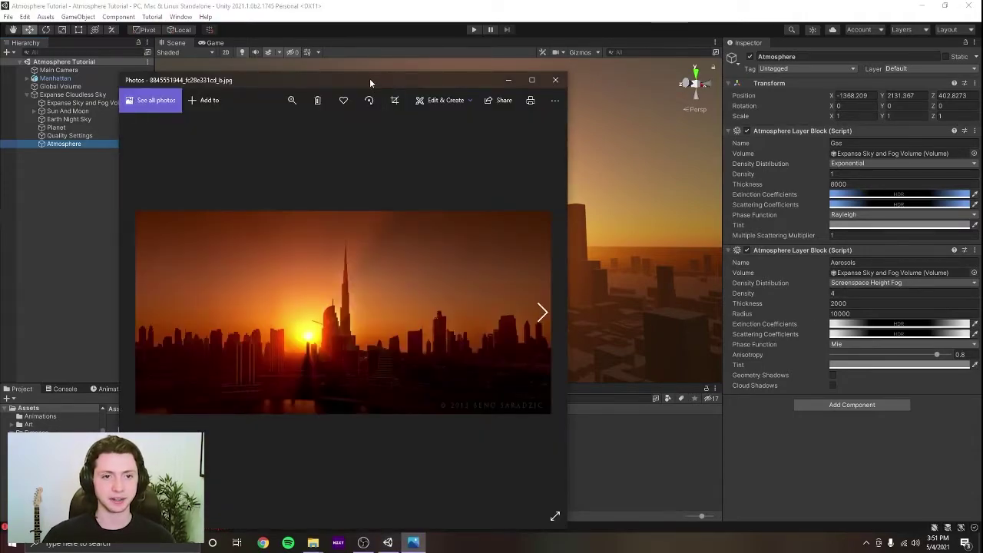
Put the reference photo away and set the Aerosols layer's scattering coefficients to 5e-6 for red, green and blue
{"action": "left_click_drag", "start_coordinate": [369, 78], "coordinate": [347, 57]}
{"action": "right_click_drag", "start_coordinate": [643, 208], "coordinate": [538, 253]}
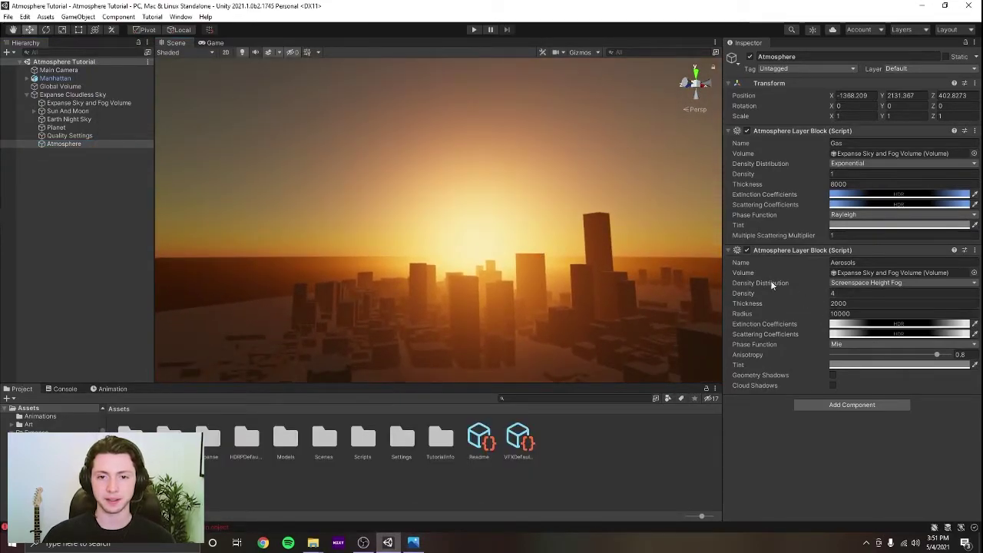
{"action": "right_click_drag", "start_coordinate": [607, 235], "coordinate": [550, 292]}
{"action": "left_click", "coordinate": [851, 335]}
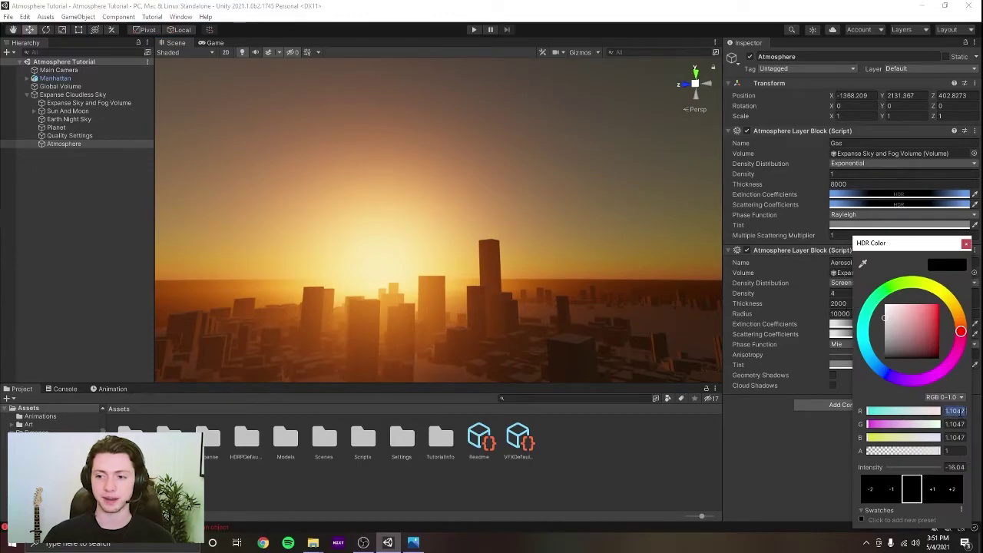
{"action": "type", "text": "5e-6"}
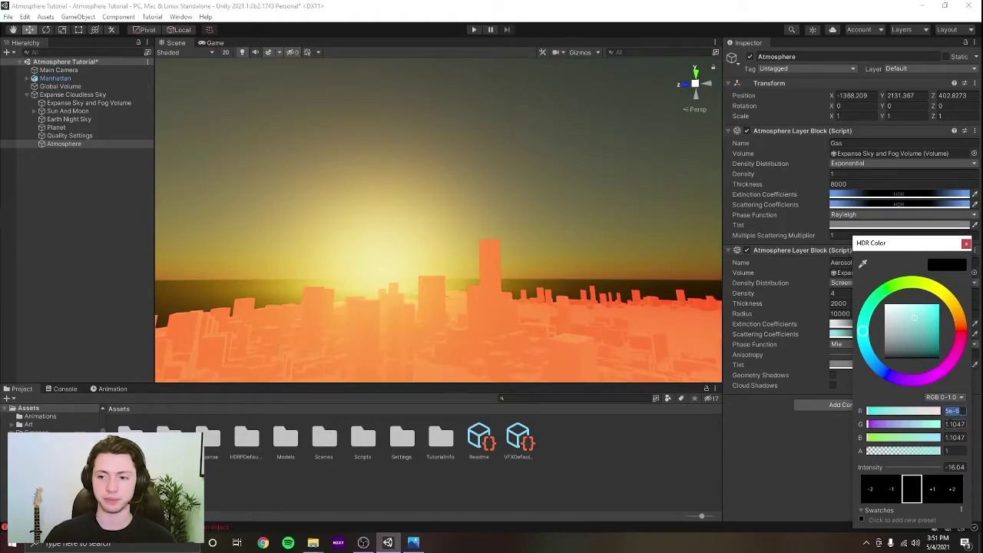
{"action": "type", "text": "5e-6"}
{"action": "key", "text": "Tab"}
{"action": "type", "text": "5e-6"}
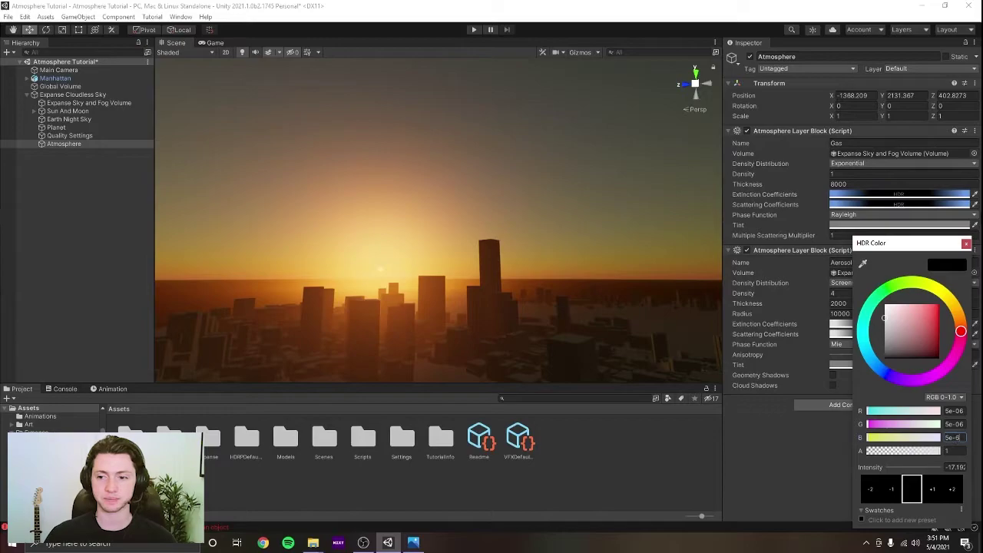
{"action": "left_click", "coordinate": [966, 244]}
Try higher densities for the Aerosols layer, settle on 7, and save the scene
{"action": "right_click_drag", "start_coordinate": [637, 224], "coordinate": [516, 219]}
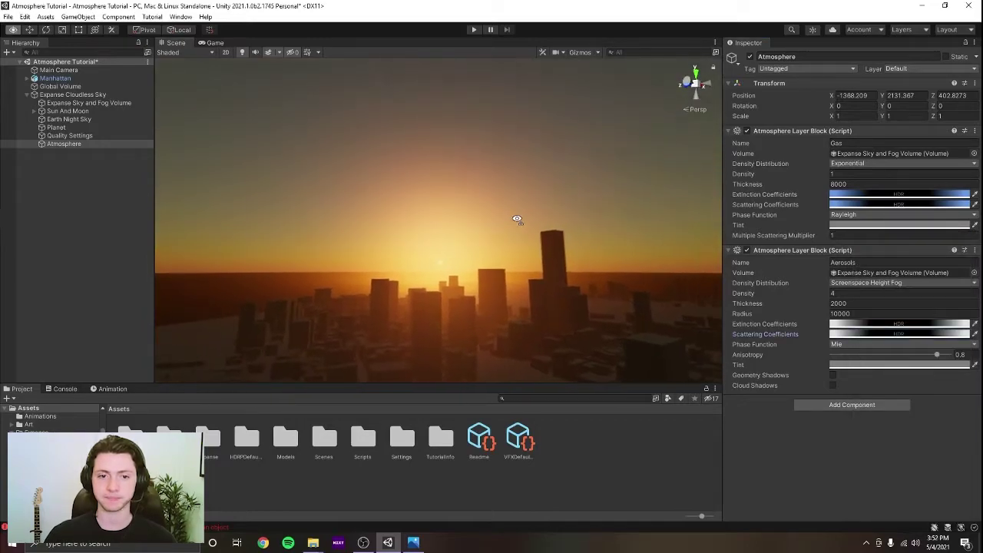
{"action": "left_click", "coordinate": [774, 293]}
{"action": "type", "text": "7.5"}
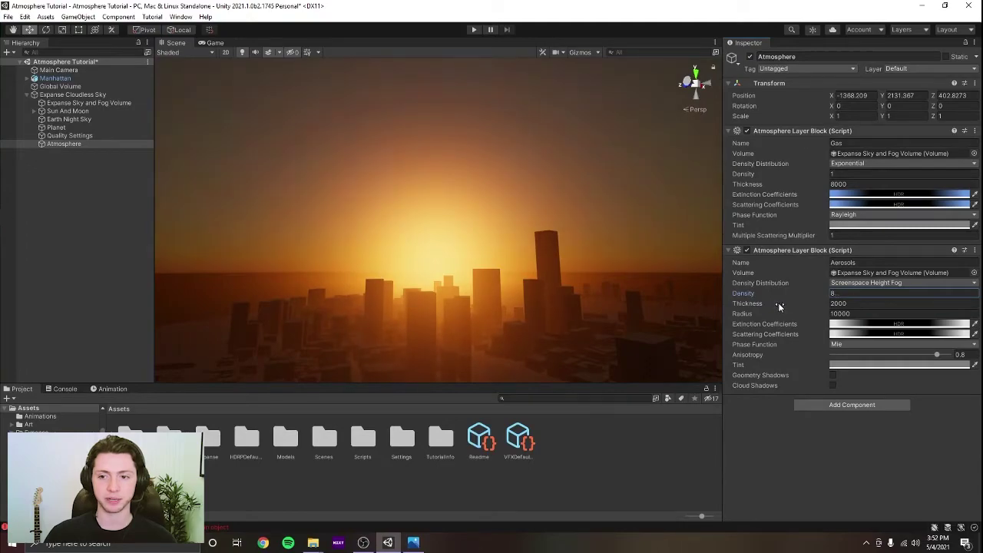
{"action": "left_click_drag", "start_coordinate": [778, 303], "coordinate": [808, 294]}
{"action": "type", "text": "7"}
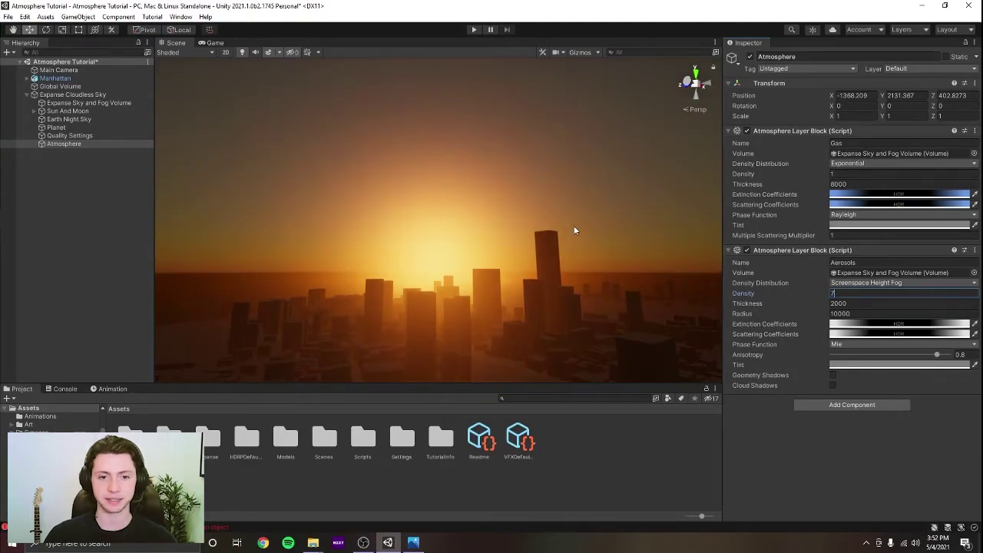
{"action": "right_click_drag", "start_coordinate": [584, 230], "coordinate": [577, 237]}
{"action": "key", "text": "ctrl+s"}
Set the Aerosols layer's anisotropy to 0.83 and check the glow around the sun behind the skyline
{"action": "middle_click_drag", "start_coordinate": [582, 249], "coordinate": [589, 251]}
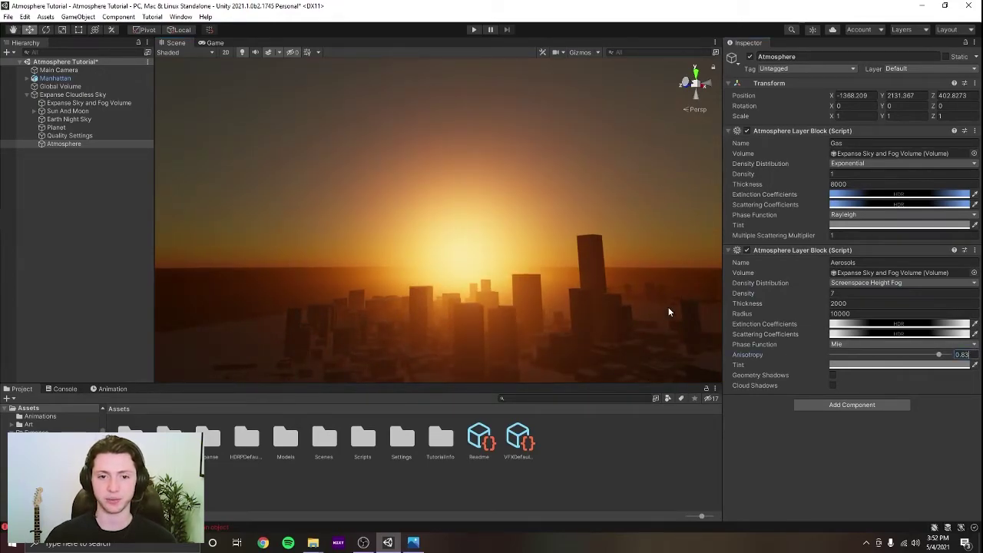
{"action": "middle_click_drag", "start_coordinate": [669, 307], "coordinate": [540, 276]}
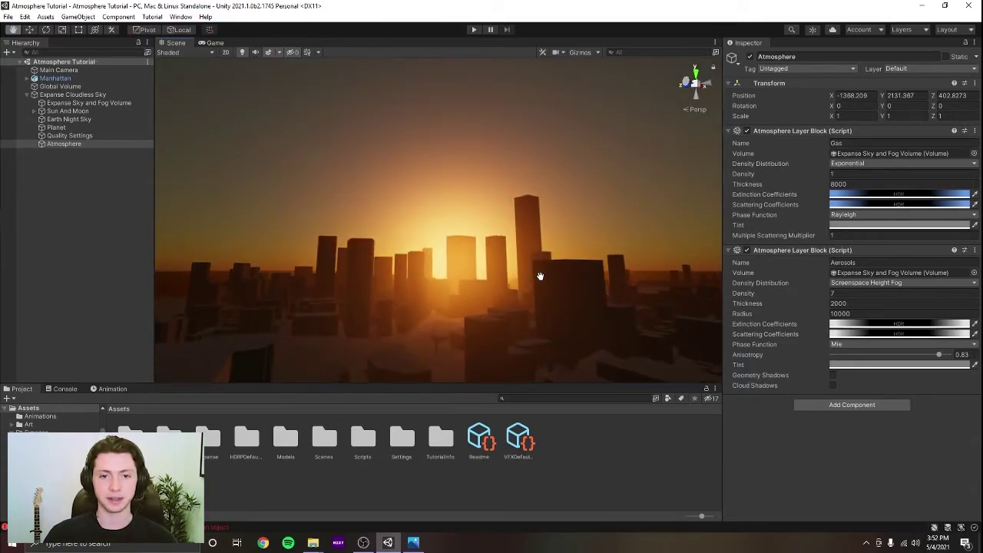
{"action": "middle_click_drag", "start_coordinate": [315, 228], "coordinate": [449, 252]}
Raise the Sun nearly overhead by setting its direction X to 81.68 on the Sun And Moon object
{"action": "left_click", "coordinate": [87, 112]}
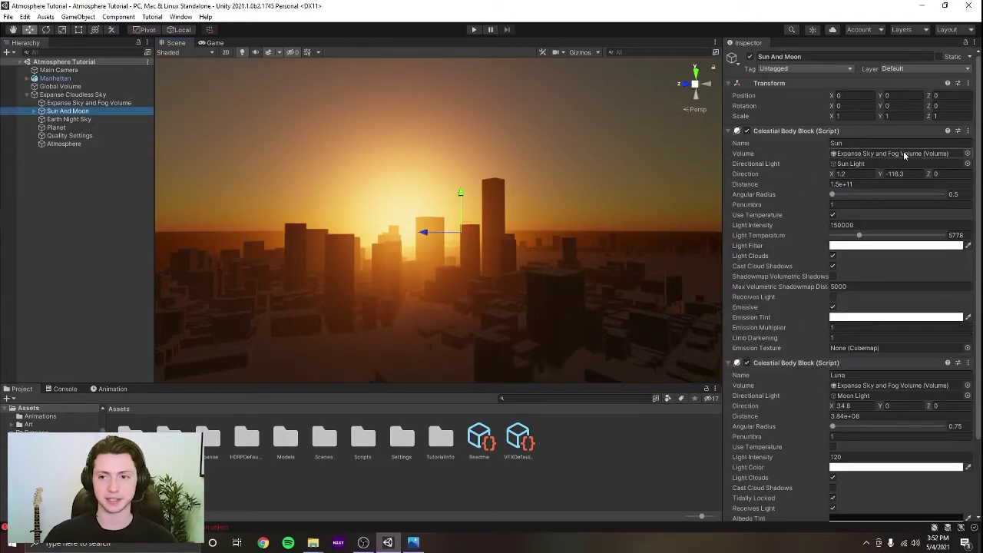
{"action": "left_click_drag", "start_coordinate": [832, 175], "coordinate": [530, 206]}
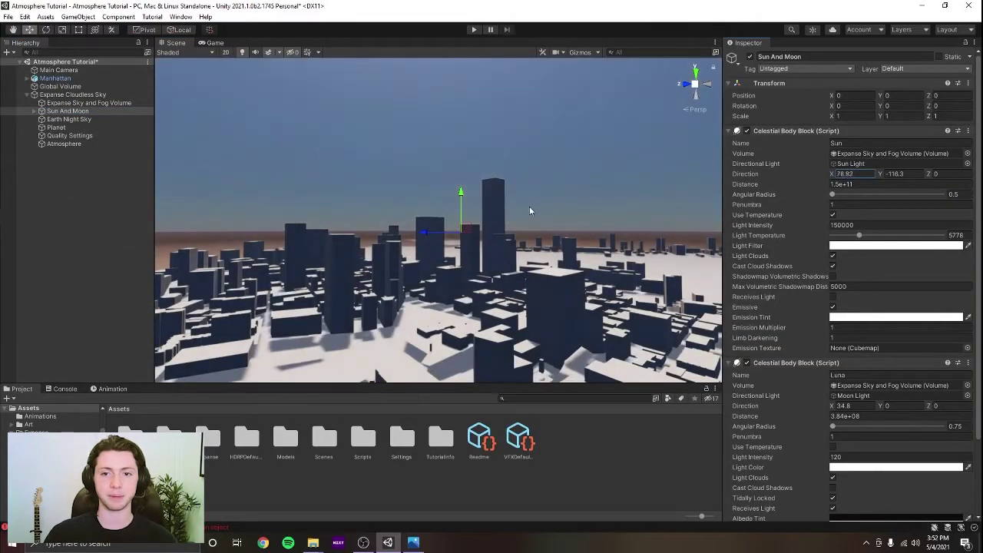
{"action": "right_click_drag", "start_coordinate": [481, 284], "coordinate": [638, 238]}
Select the Atmosphere object and switch the Aerosols layer off and on again to compare the daytime sky
{"action": "left_click", "coordinate": [64, 146]}
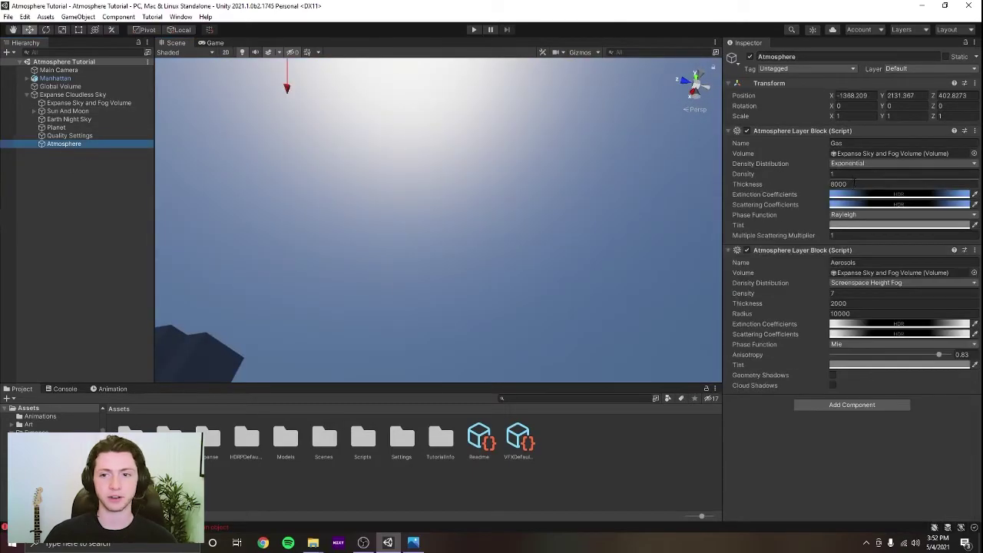
{"action": "left_click", "coordinate": [747, 251]}
{"action": "right_click_drag", "start_coordinate": [492, 223], "coordinate": [588, 219]}
{"action": "left_click", "coordinate": [747, 251]}
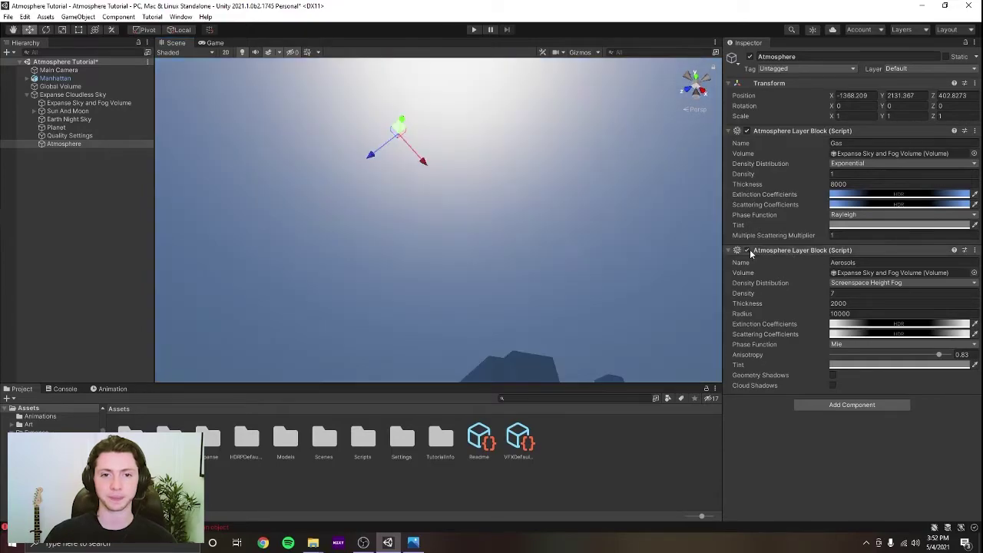
Examine the midday sky, the glow around the sun and the city from several angles
{"action": "right_click_drag", "start_coordinate": [507, 230], "coordinate": [377, 192]}
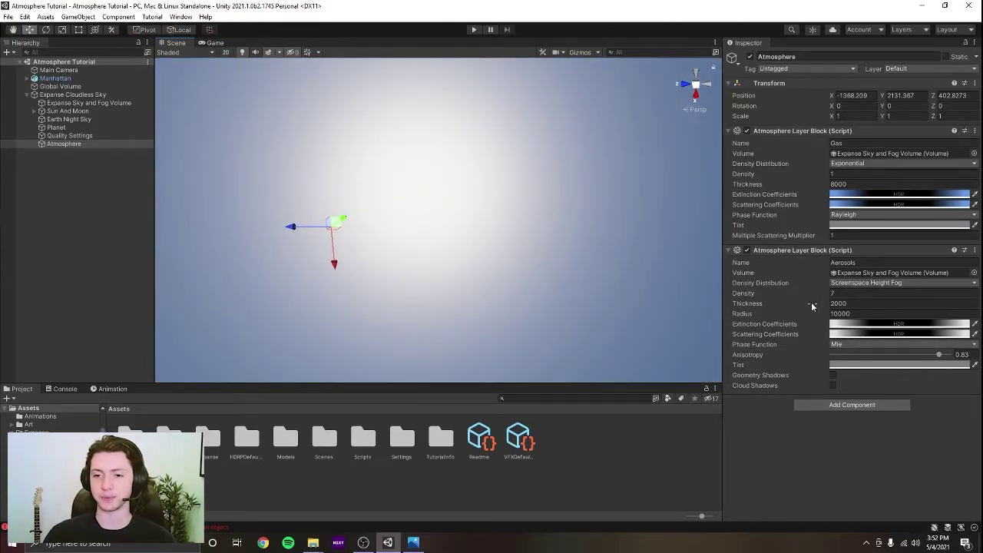
{"action": "right_click_drag", "start_coordinate": [618, 235], "coordinate": [519, 313]}
{"action": "right_click_drag", "start_coordinate": [480, 194], "coordinate": [514, 277]}
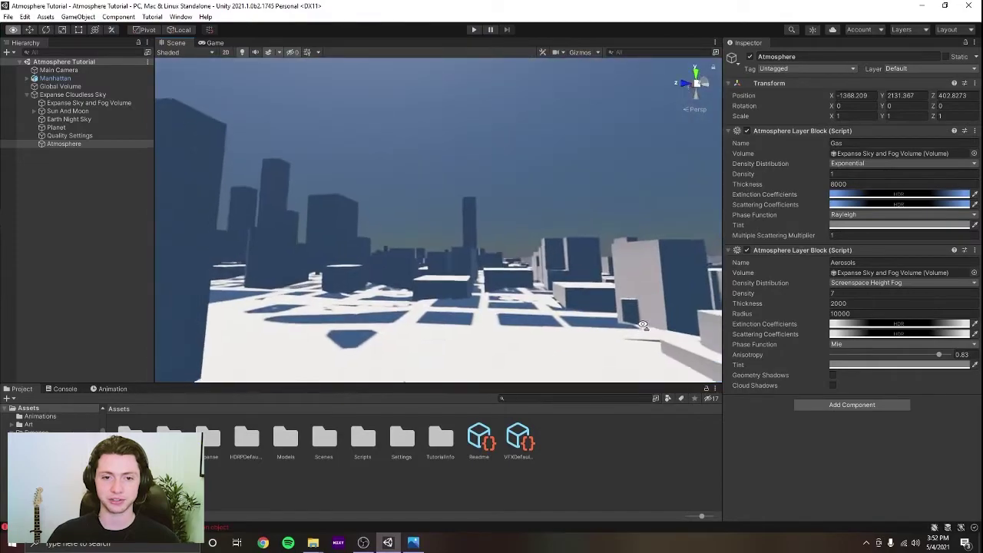
{"action": "middle_click_drag", "start_coordinate": [507, 266], "coordinate": [470, 302]}
{"action": "right_click_drag", "start_coordinate": [522, 315], "coordinate": [507, 274]}
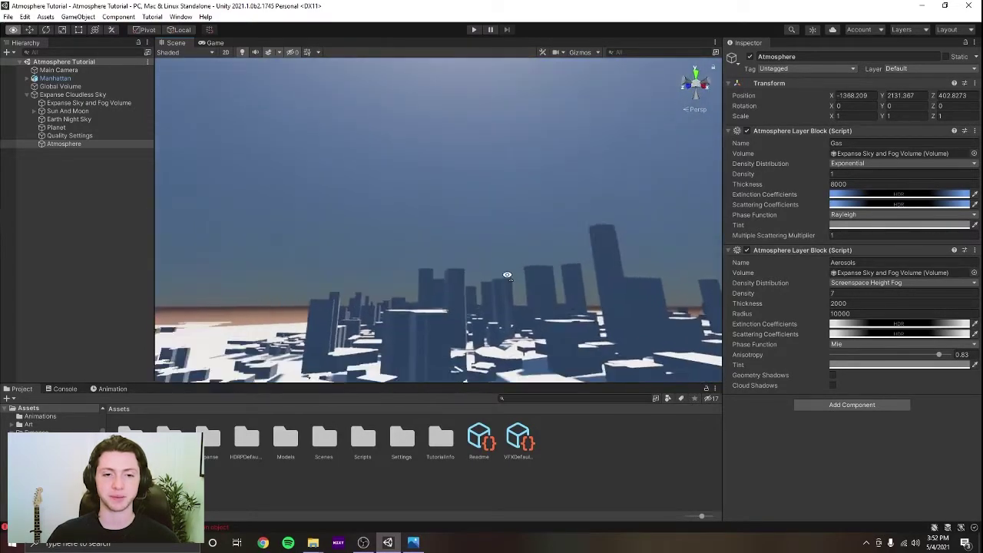
{"action": "middle_click_drag", "start_coordinate": [507, 275], "coordinate": [500, 301]}
{"action": "right_click_drag", "start_coordinate": [500, 300], "coordinate": [518, 231]}
{"action": "right_click_drag", "start_coordinate": [550, 296], "coordinate": [530, 301]}
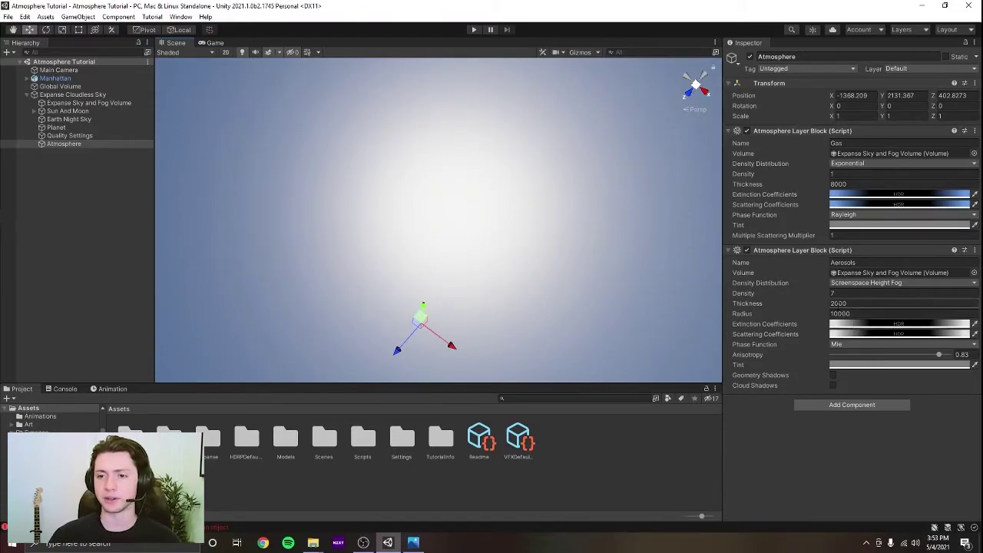
Set the Aerosols layer's extinction coefficients to 4e-6 for red, green and blue, using the RGB 0-1.0 range
{"action": "left_click", "coordinate": [857, 329]}
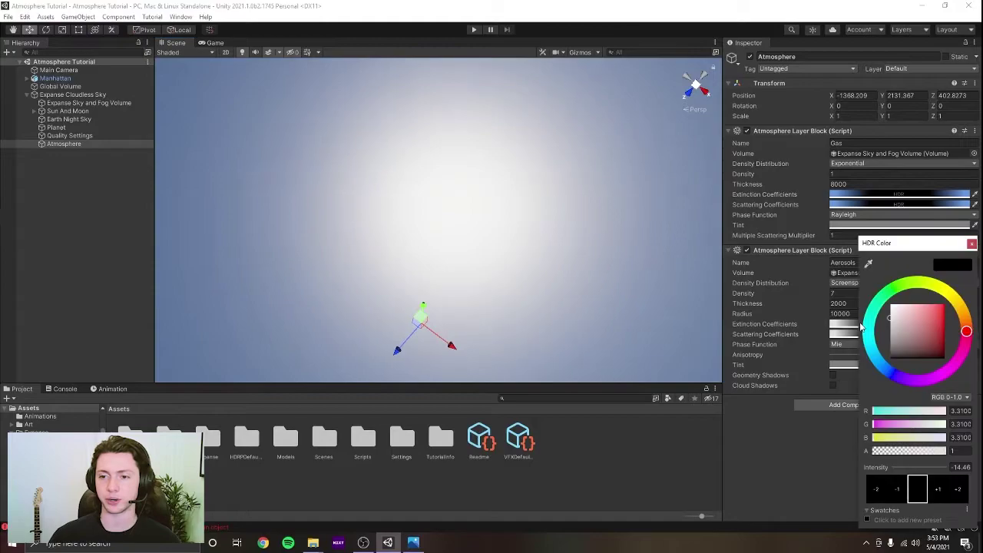
{"action": "left_click", "coordinate": [950, 397]}
{"action": "left_click", "coordinate": [951, 407]}
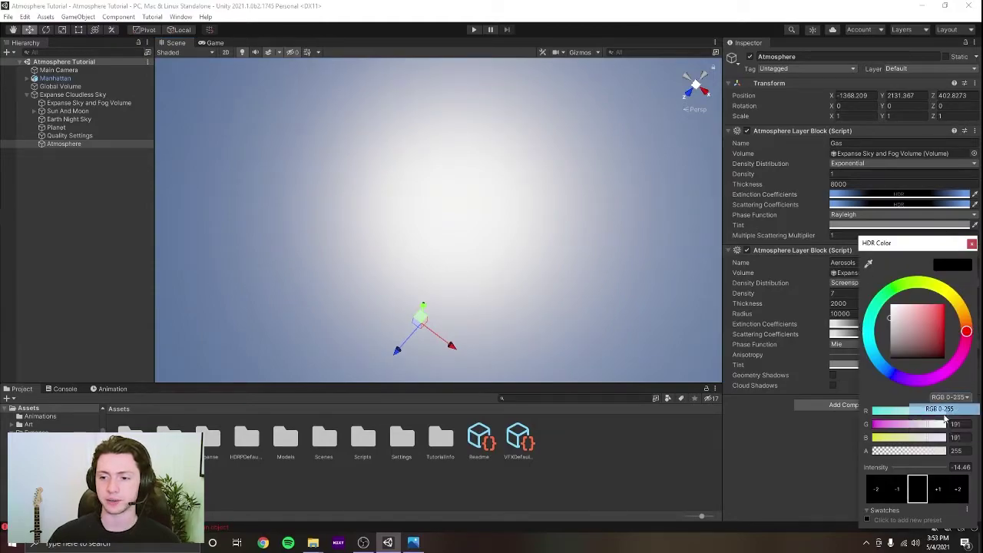
{"action": "left_click", "coordinate": [950, 398]}
{"action": "left_click", "coordinate": [952, 409]}
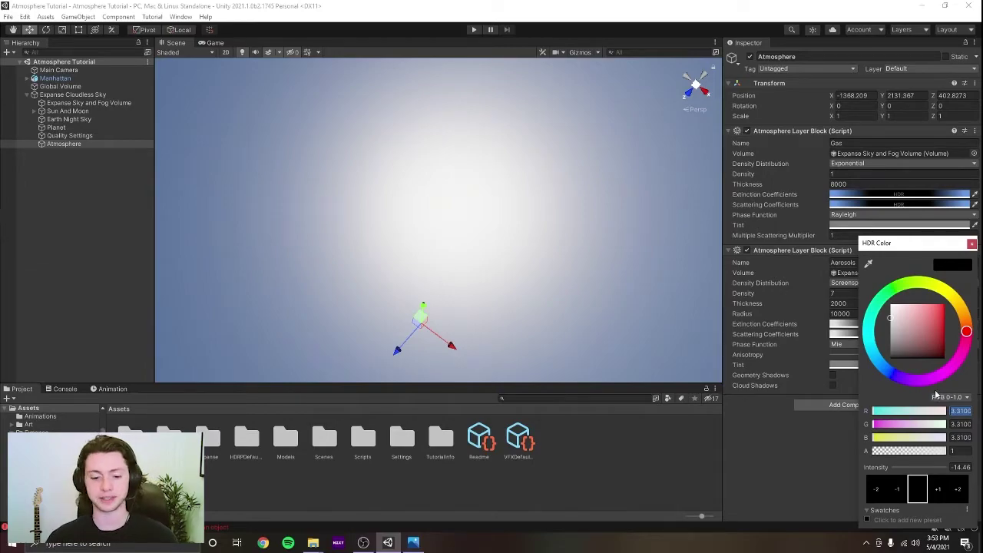
{"action": "type", "text": "4e-6"}
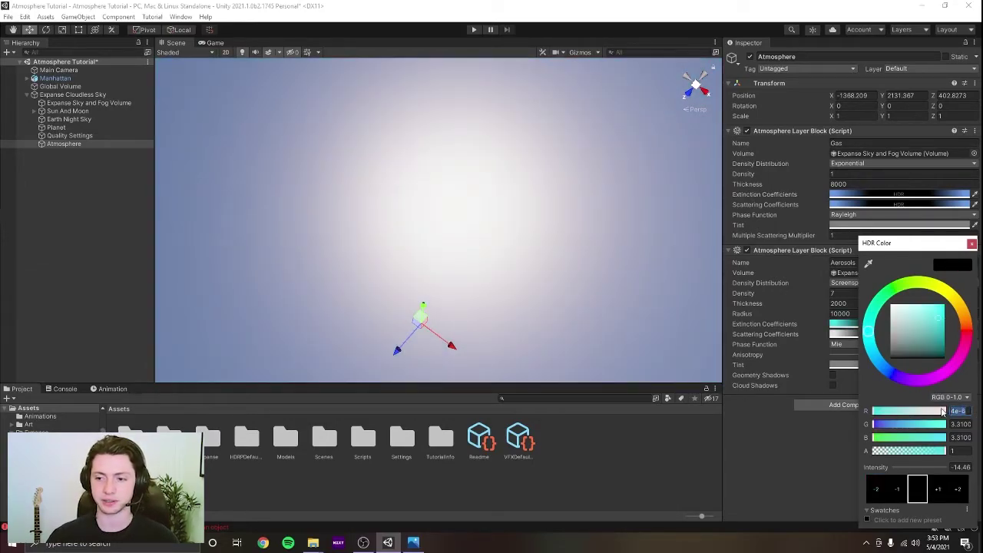
{"action": "type", "text": "4e-6"}
{"action": "type", "text": "4e-6"}
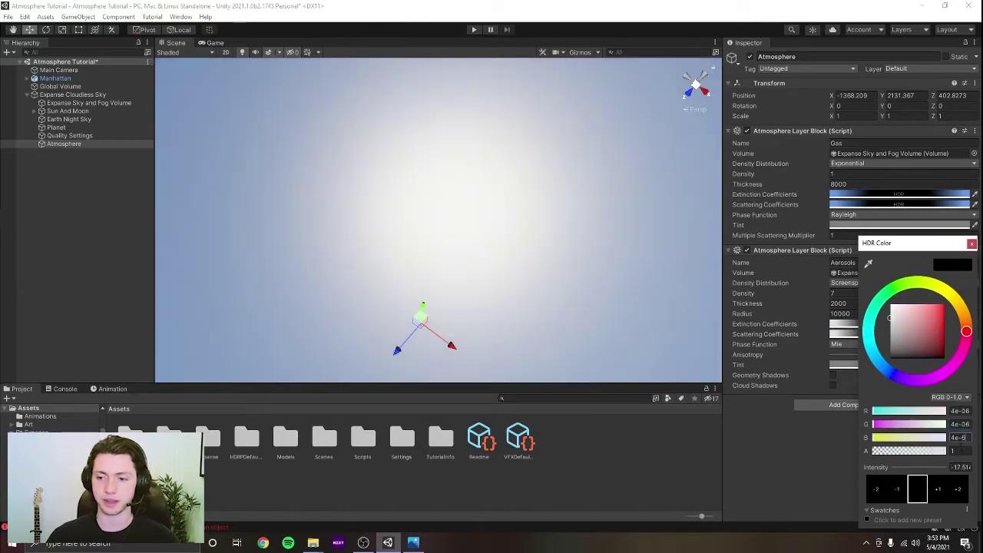
{"action": "left_click", "coordinate": [972, 244]}
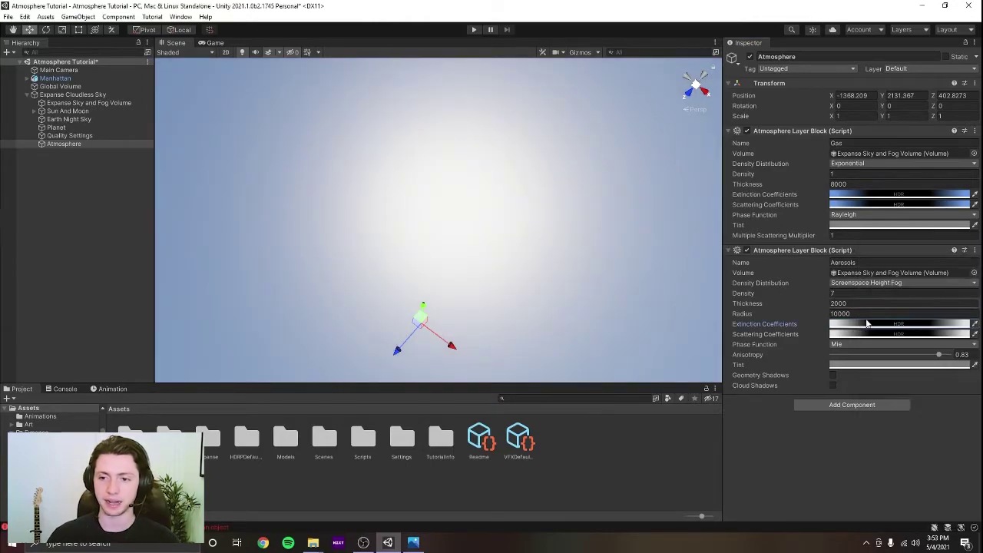
Set the Aerosols layer's scattering coefficients to 2e-6 for red, green and blue
{"action": "left_click", "coordinate": [850, 334]}
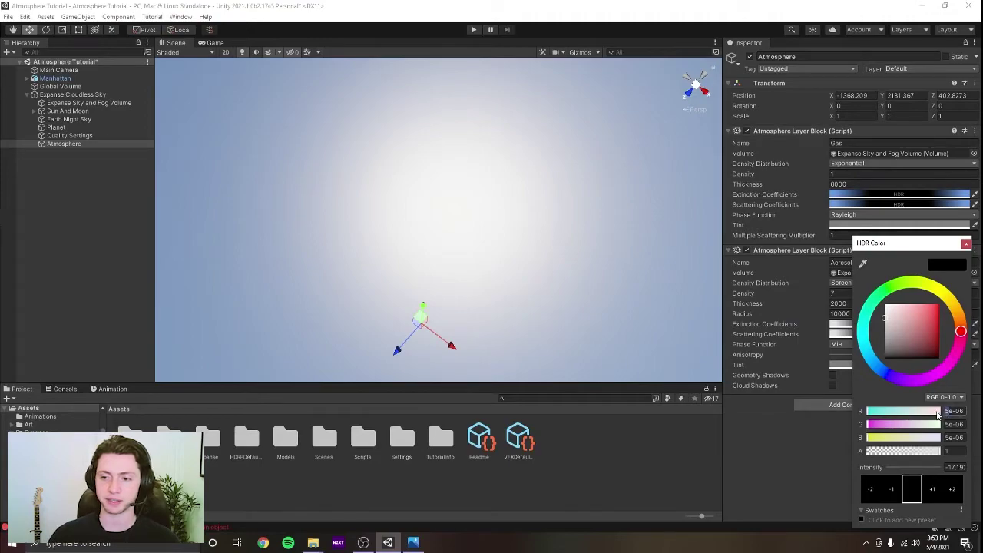
{"action": "type", "text": "2"}
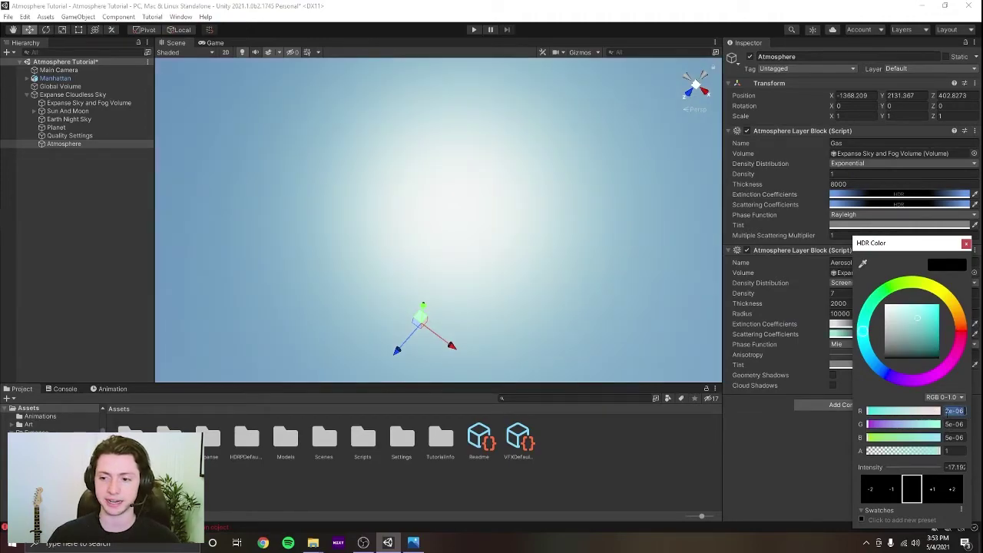
{"action": "left_click", "coordinate": [959, 424]}
{"action": "type", "text": "2e-06"}
{"action": "type", "text": "2e-06"}
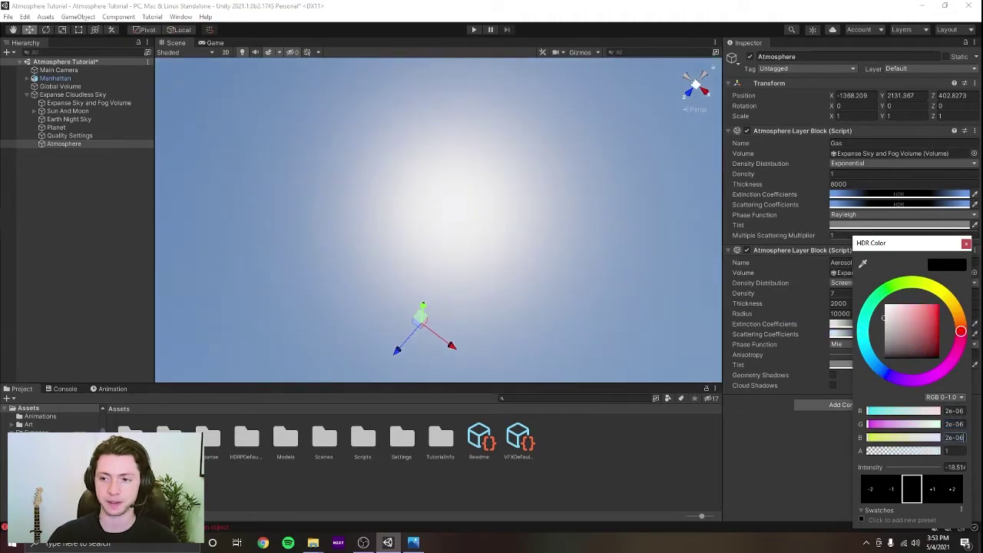
{"action": "left_click", "coordinate": [967, 245]}
Inspect the daytime sky over the city, compare it with the daytime skyline reference photo, and close the photo
{"action": "right_click_drag", "start_coordinate": [646, 149], "coordinate": [359, 289]}
{"action": "right_click_drag", "start_coordinate": [542, 263], "coordinate": [648, 149]}
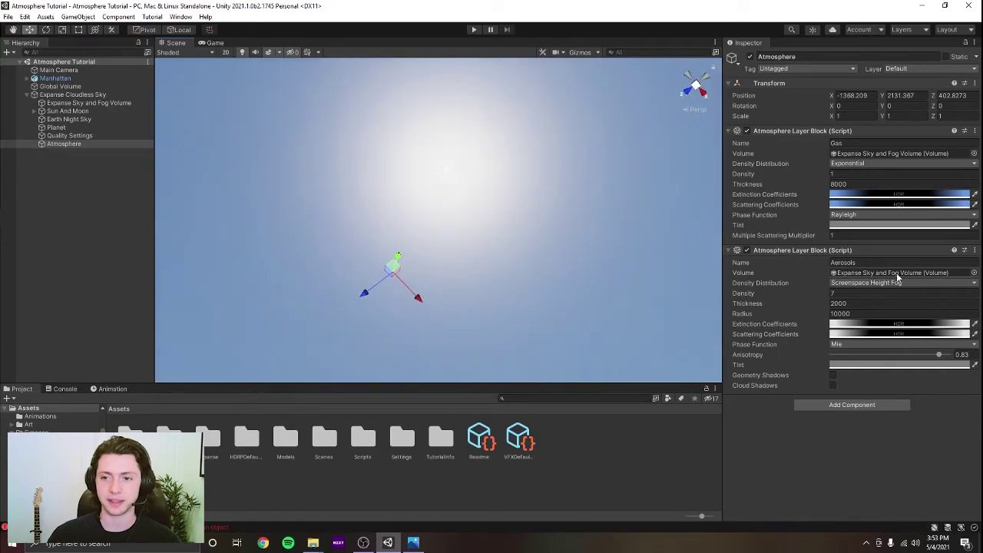
{"action": "right_click_drag", "start_coordinate": [637, 296], "coordinate": [632, 268]}
{"action": "right_click_drag", "start_coordinate": [529, 224], "coordinate": [584, 329]}
{"action": "middle_click_drag", "start_coordinate": [584, 329], "coordinate": [535, 274]}
{"action": "right_click_drag", "start_coordinate": [535, 274], "coordinate": [484, 257]}
{"action": "key", "text": "alt+Tab"}
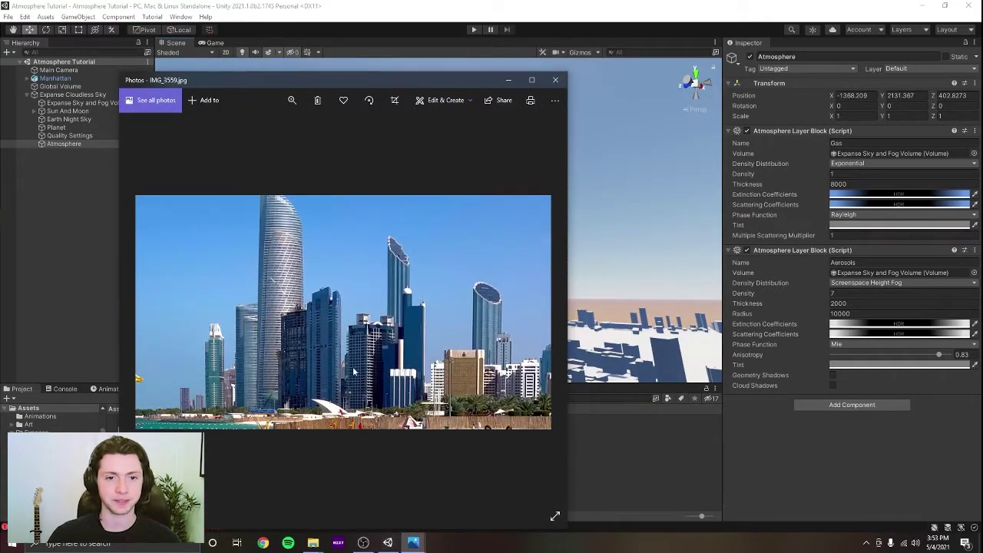
{"action": "left_click", "coordinate": [556, 81]}
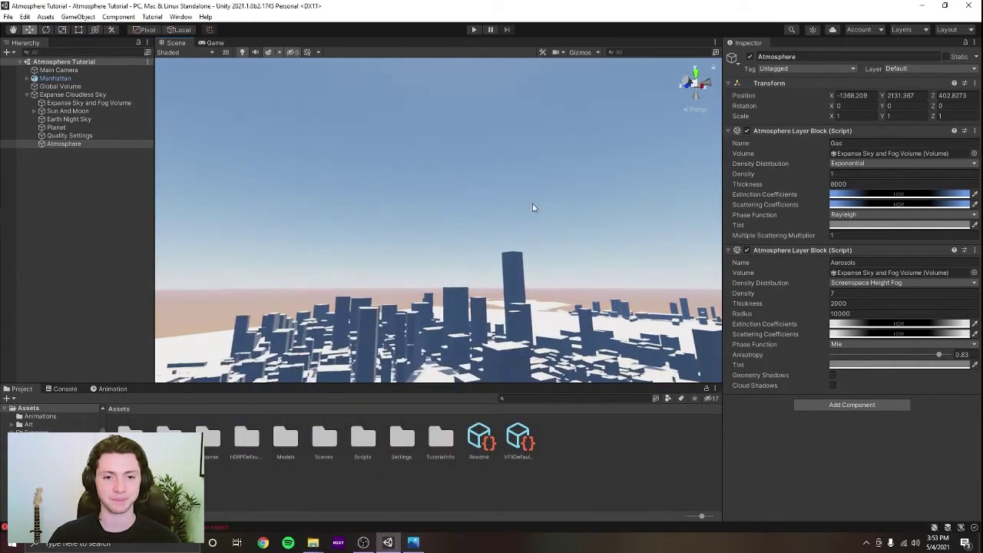
Lower the Sun back to just above the horizon by setting its direction X to 2.2
{"action": "left_click", "coordinate": [76, 112]}
{"action": "right_click_drag", "start_coordinate": [611, 233], "coordinate": [704, 201]}
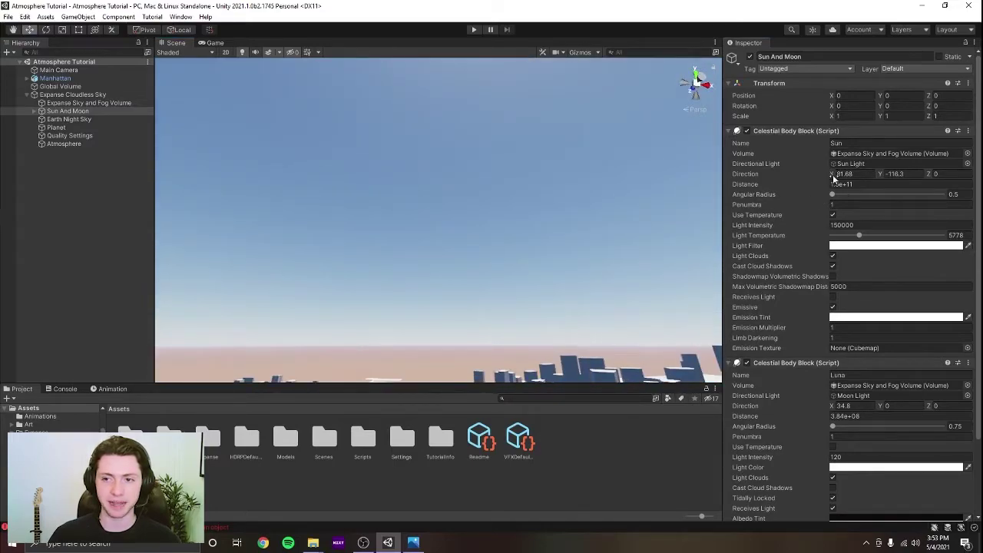
{"action": "left_click_drag", "start_coordinate": [832, 175], "coordinate": [578, 364]}
{"action": "right_click_drag", "start_coordinate": [578, 364], "coordinate": [629, 325]}
{"action": "middle_click_drag", "start_coordinate": [604, 320], "coordinate": [617, 330]}
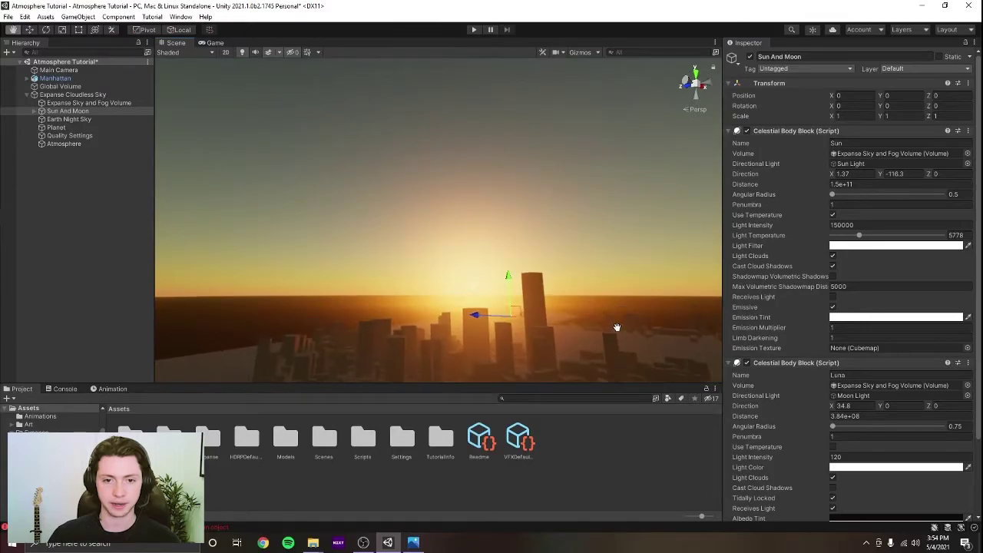
{"action": "right_click_drag", "start_coordinate": [616, 330], "coordinate": [637, 323]}
{"action": "left_click_drag", "start_coordinate": [832, 175], "coordinate": [835, 187]}
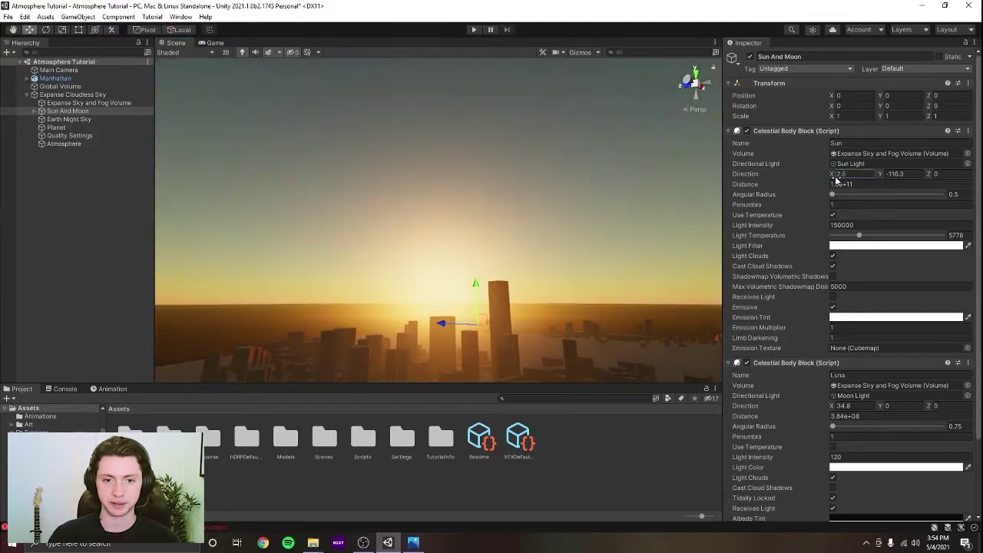
{"action": "right_click_drag", "start_coordinate": [567, 231], "coordinate": [566, 252]}
{"action": "middle_click_drag", "start_coordinate": [565, 255], "coordinate": [601, 240]}
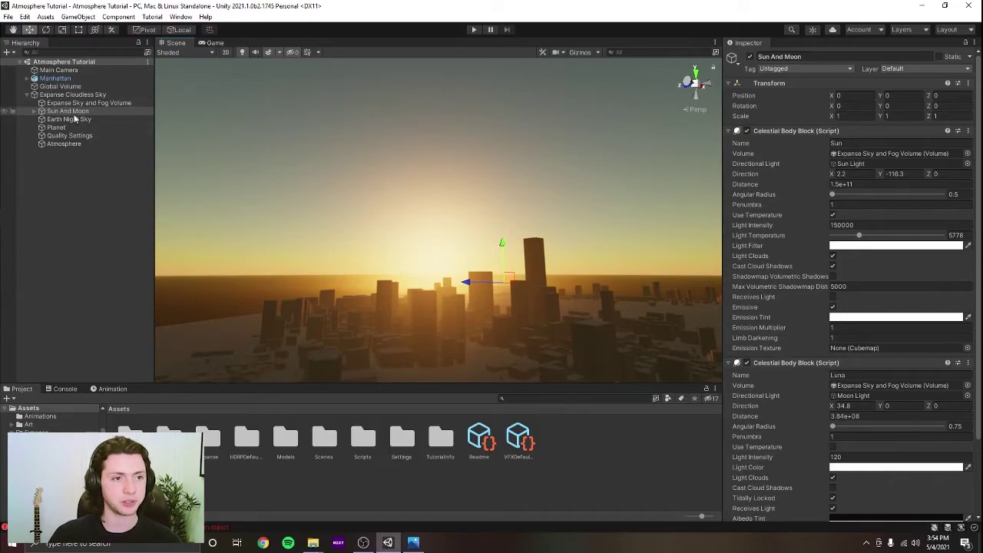
Set the Aerosols layer's thickness to 1200 and density to 12 on the Atmosphere object, and save the scene
{"action": "left_click", "coordinate": [76, 145]}
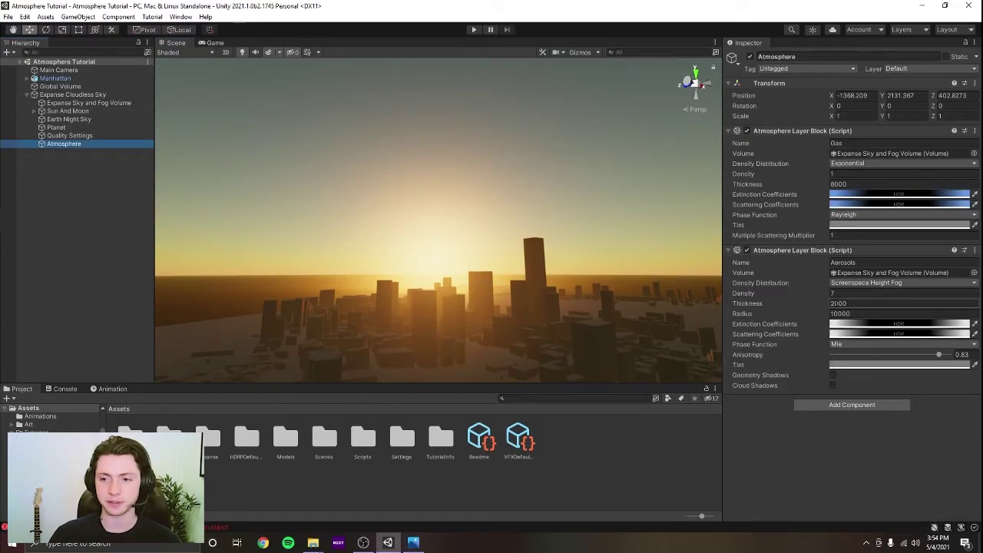
{"action": "left_click", "coordinate": [829, 305]}
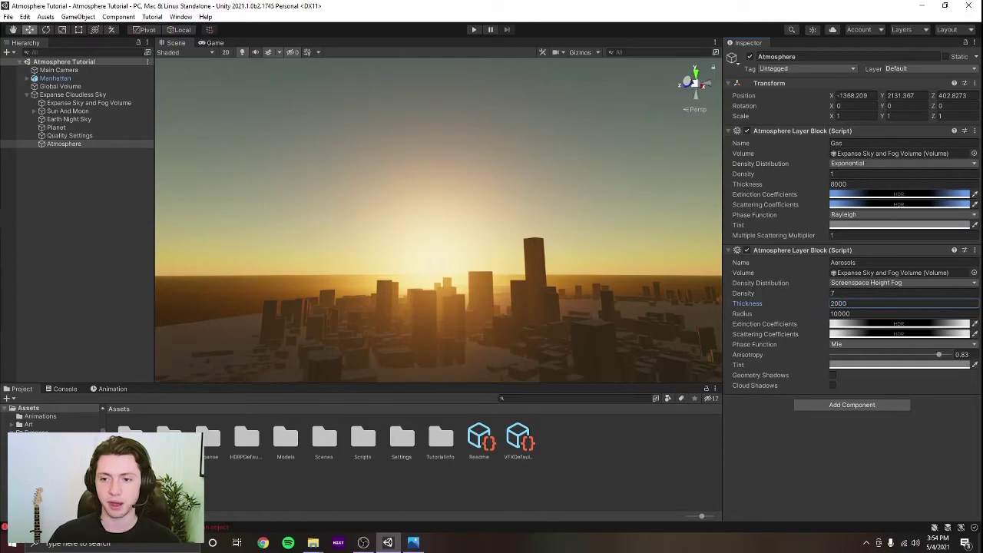
{"action": "type", "text": "1200"}
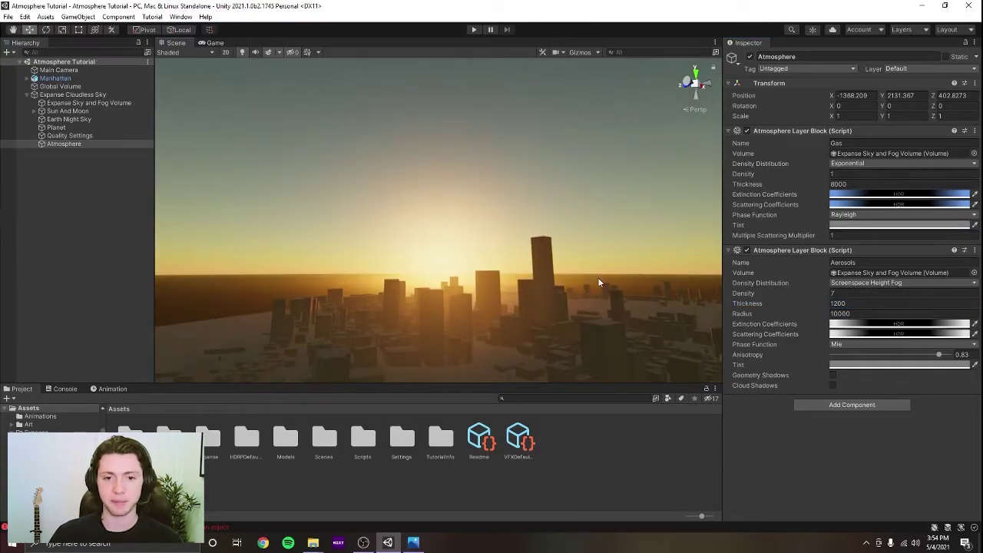
{"action": "key", "text": "Return"}
{"action": "left_click_drag", "start_coordinate": [750, 295], "coordinate": [812, 292]}
{"action": "type", "text": "12"}
{"action": "right_click", "coordinate": [597, 246]}
{"action": "key", "text": "ctrl+s"}
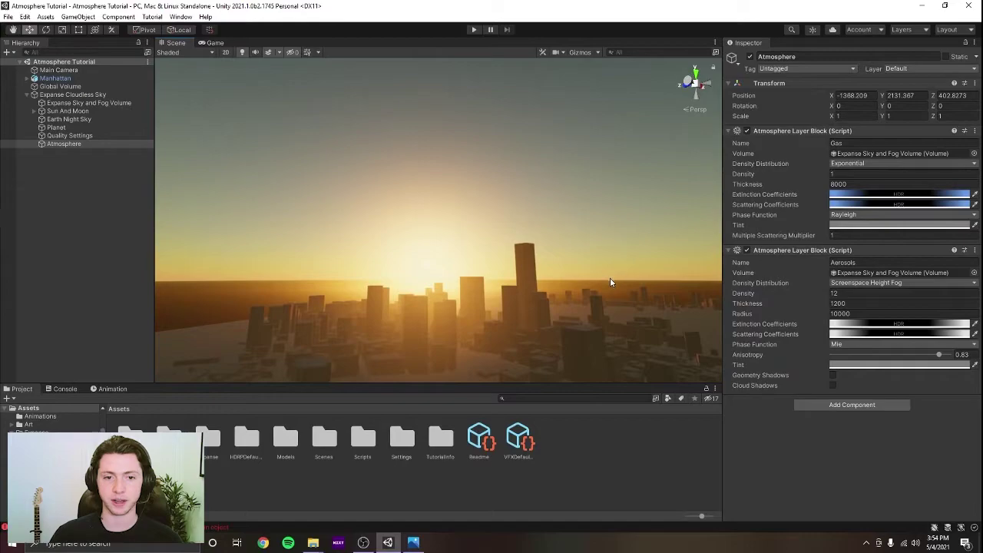
Raise the Sun high overhead by changing its direction X to about 88, and inspect the city and sky in daylight
{"action": "left_click", "coordinate": [95, 109]}
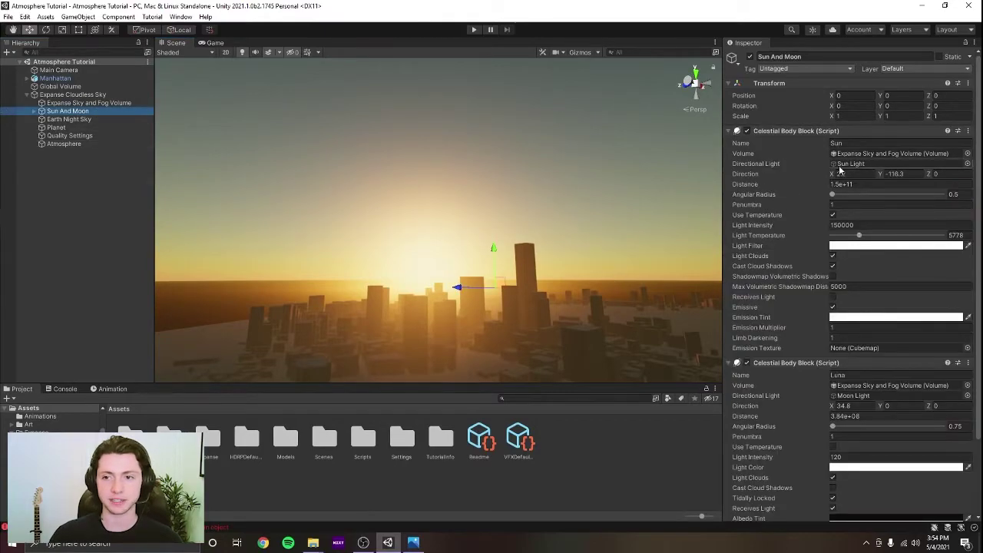
{"action": "left_click_drag", "start_coordinate": [833, 176], "coordinate": [405, 240]}
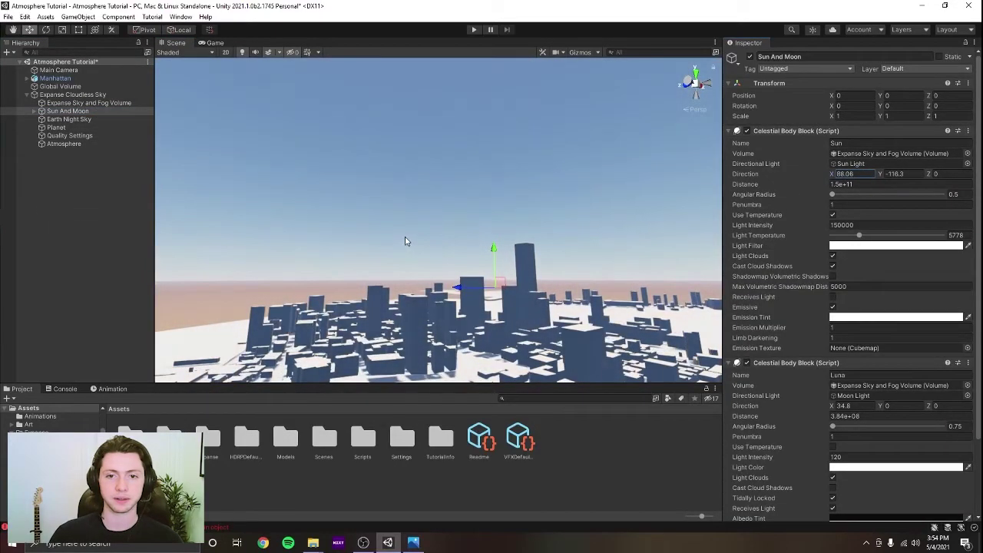
{"action": "right_click_drag", "start_coordinate": [406, 240], "coordinate": [496, 234]}
{"action": "right_click_drag", "start_coordinate": [444, 264], "coordinate": [797, 212]}
{"action": "mouse_move", "coordinate": [832, 178]}
{"action": "left_mouse_down"}
{"action": "mouse_move", "coordinate": [388, 276]}
{"action": "mouse_move", "coordinate": [221, 300]}
{"action": "mouse_move", "coordinate": [408, 282]}
{"action": "left_mouse_up"}
{"action": "right_click_drag", "start_coordinate": [409, 282], "coordinate": [715, 180]}
Lower the Sun to the horizon by setting its direction X to 0.1, and compare the skyline with the sunset reference photo
{"action": "left_click_drag", "start_coordinate": [835, 176], "coordinate": [777, 198]}
{"action": "right_click_drag", "start_coordinate": [535, 263], "coordinate": [515, 294]}
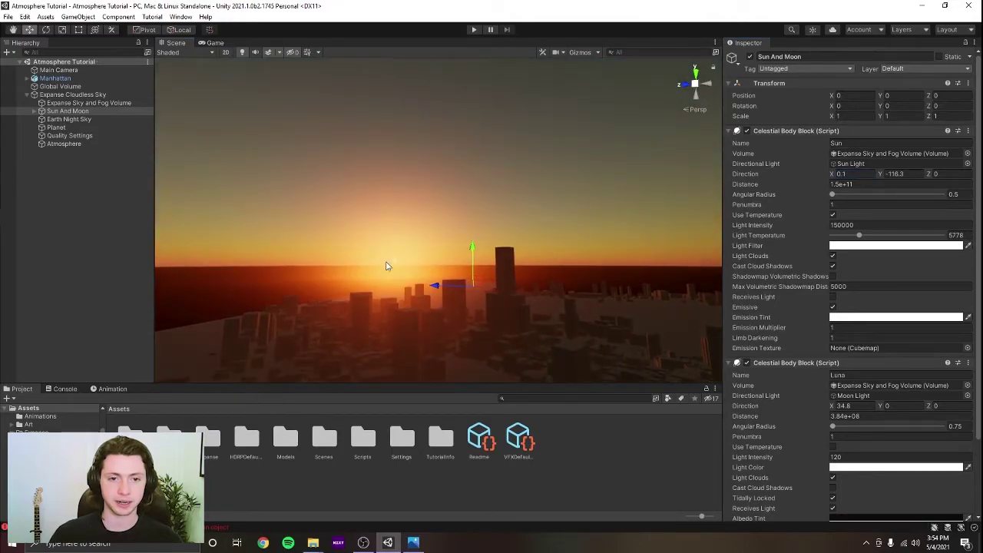
{"action": "right_click_drag", "start_coordinate": [386, 265], "coordinate": [465, 281]}
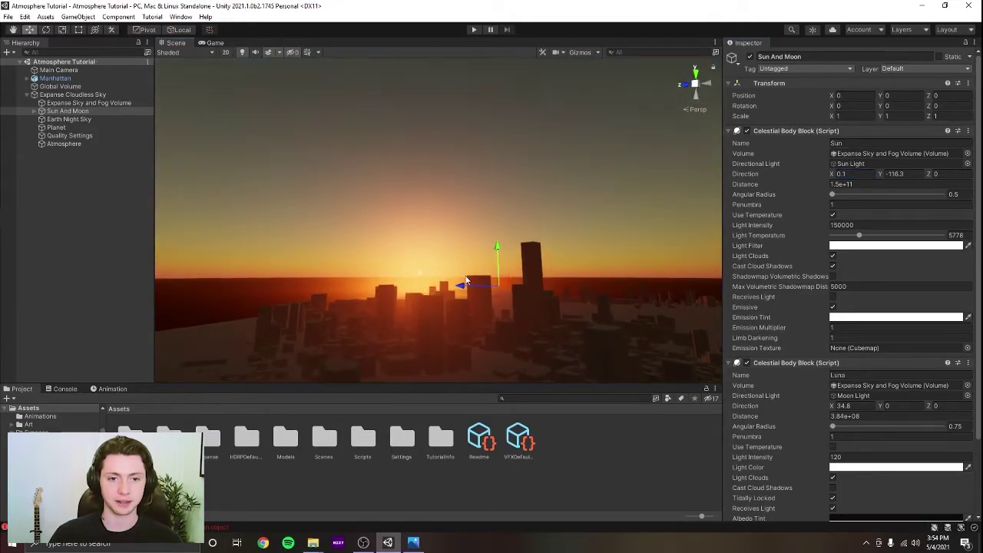
{"action": "right_click_drag", "start_coordinate": [525, 293], "coordinate": [507, 306]}
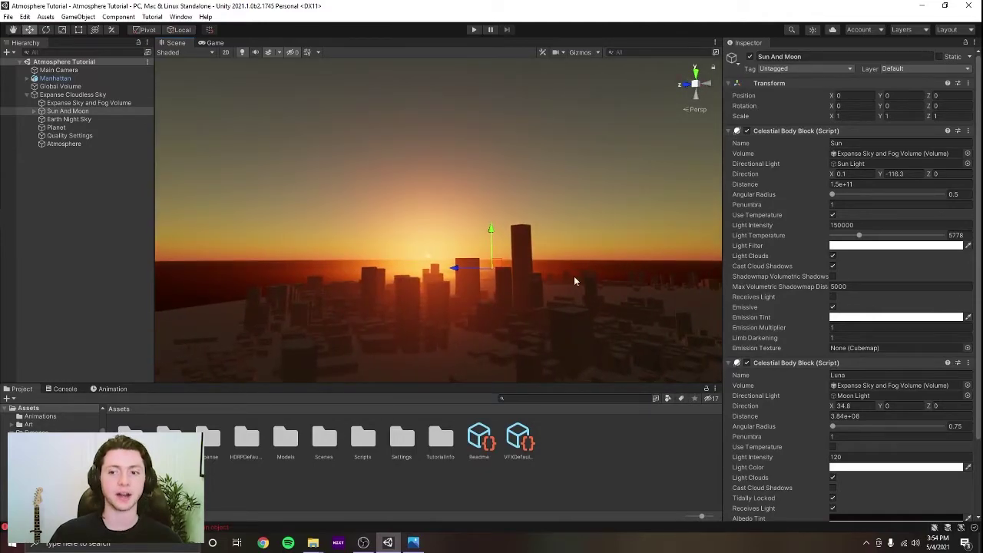
{"action": "right_click_drag", "start_coordinate": [524, 252], "coordinate": [515, 270]}
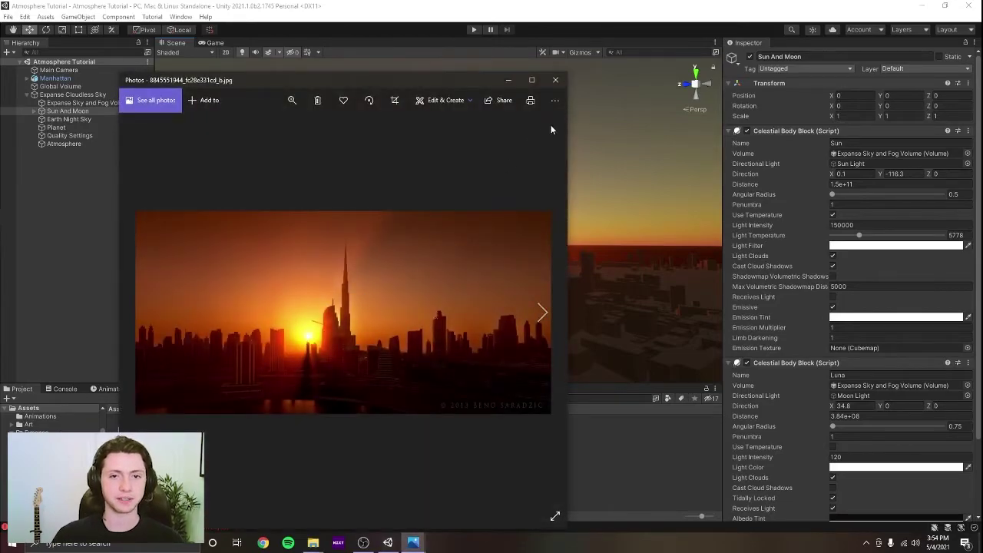
{"action": "left_click", "coordinate": [559, 86]}
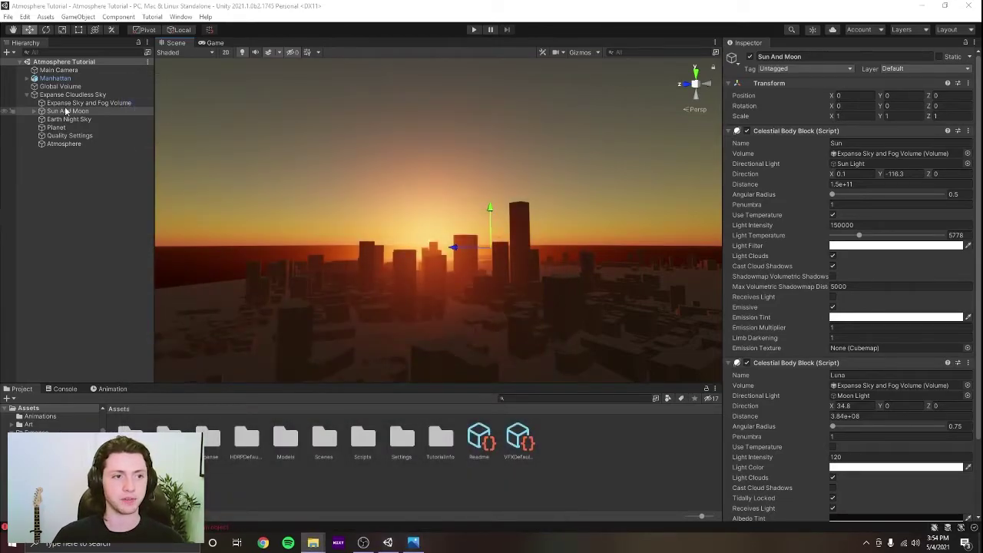
Enable Shadowmap Volumetric Shadows on the Sun's Celestial Body Block
{"action": "left_click", "coordinate": [66, 111]}
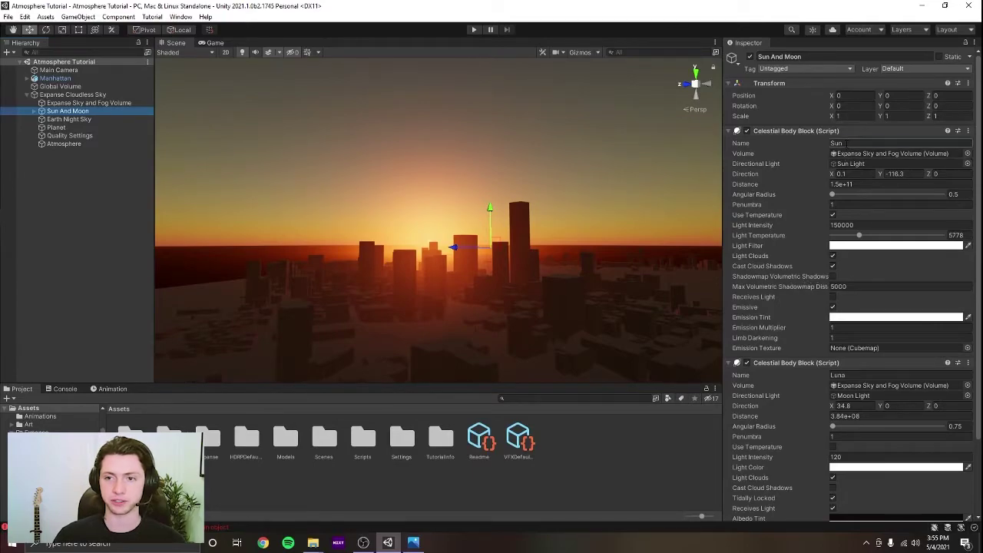
{"action": "left_click", "coordinate": [836, 143]}
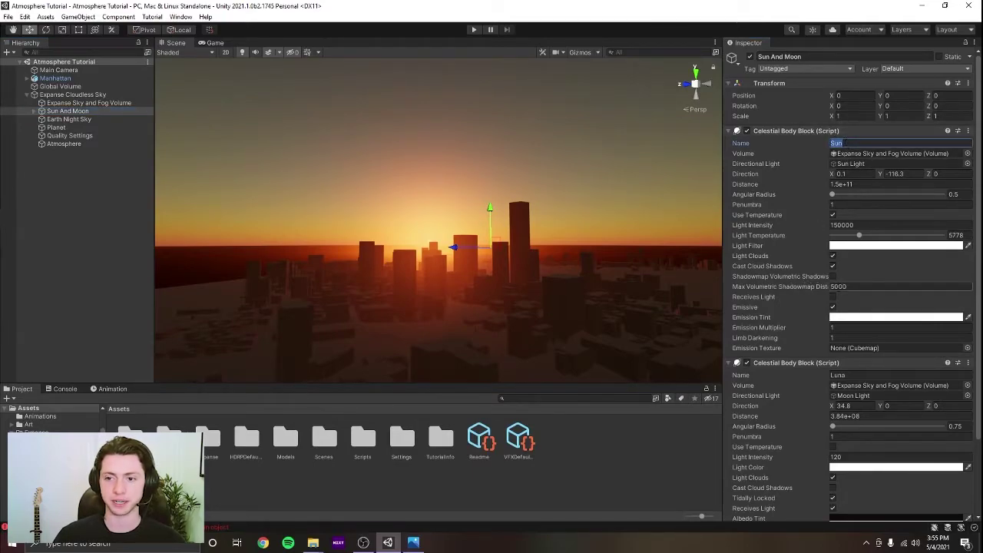
{"action": "left_click", "coordinate": [832, 276]}
{"action": "right_click_drag", "start_coordinate": [696, 282], "coordinate": [689, 269]}
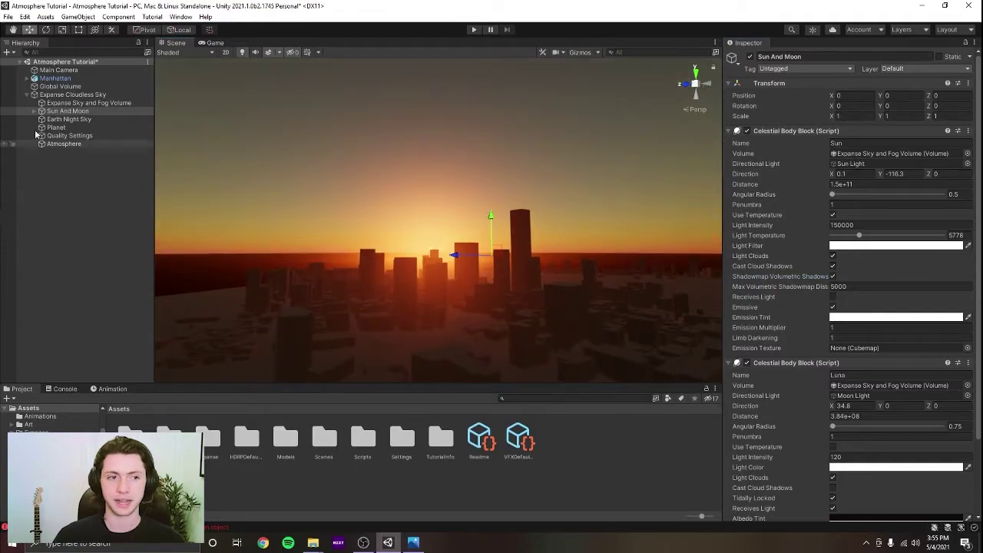
Enable Geometry Shadows on the Aerosols layer of the Atmosphere object, check the light shafts over the city, and save the scene
{"action": "left_click", "coordinate": [64, 144]}
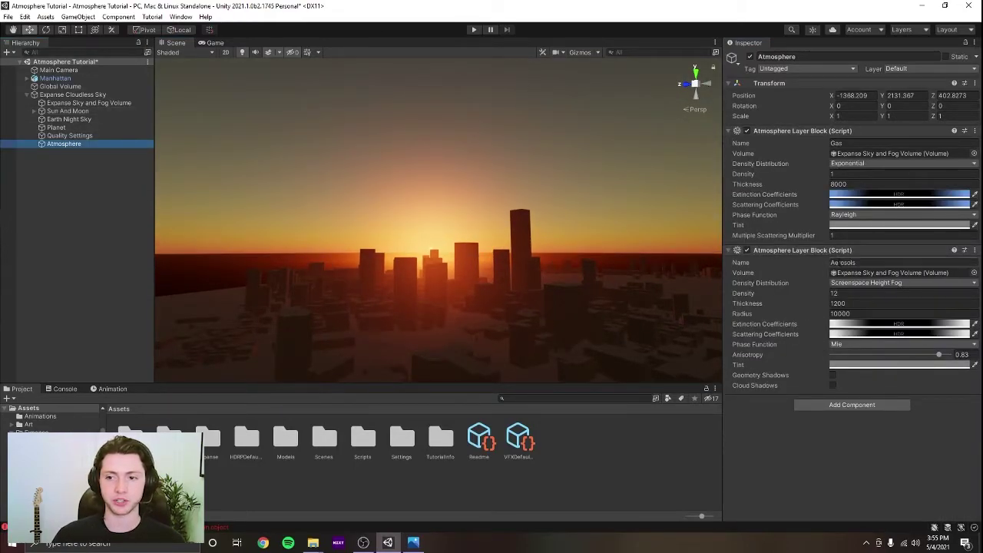
{"action": "left_click", "coordinate": [832, 375]}
{"action": "middle_click_drag", "start_coordinate": [632, 329], "coordinate": [555, 289]}
{"action": "right_click_drag", "start_coordinate": [555, 286], "coordinate": [541, 296]}
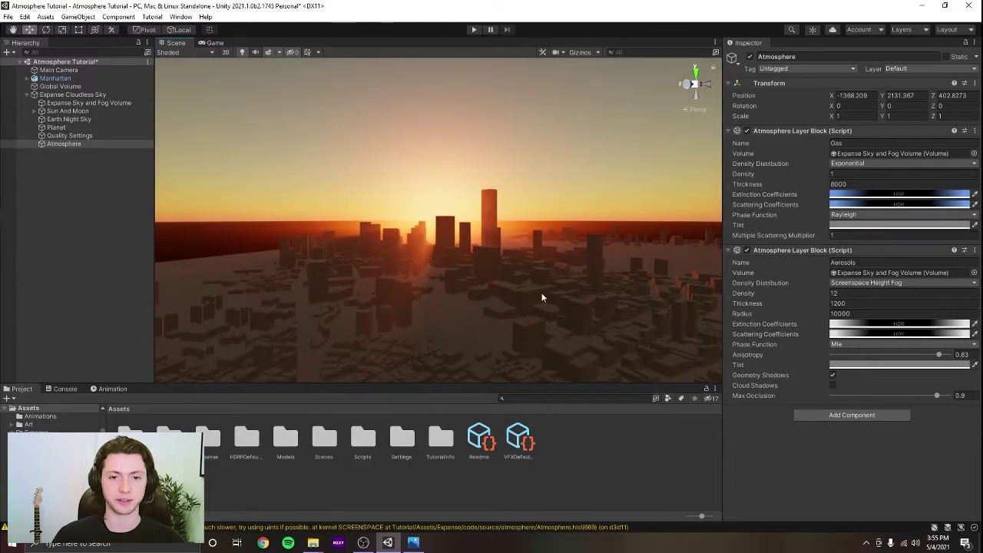
{"action": "key", "text": "ctrl+s"}
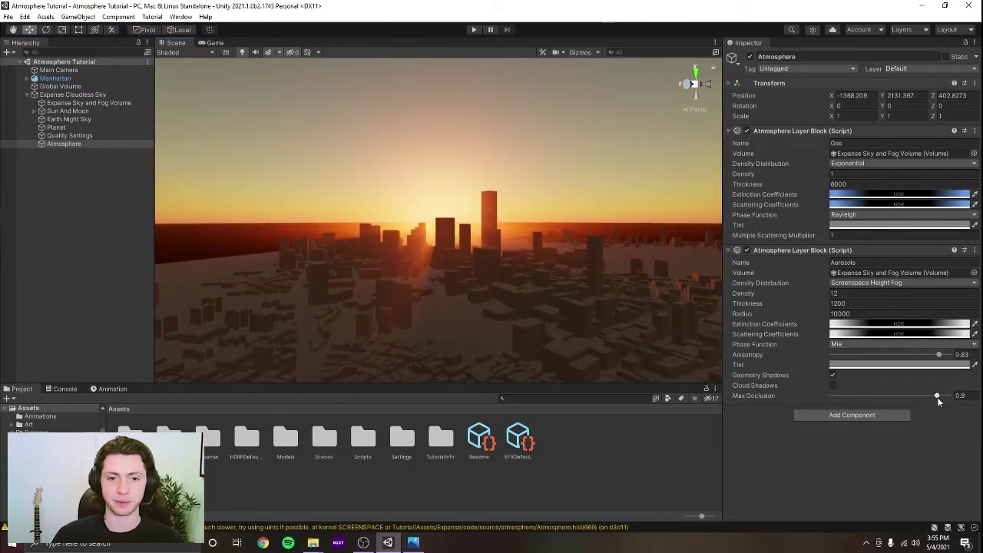
Set the Aerosols layer's Max Occlusion to 0.8 and compare the scene with the sunset reference photo
{"action": "mouse_move", "coordinate": [934, 397]}
{"action": "left_mouse_down"}
{"action": "mouse_move", "coordinate": [902, 404]}
{"action": "mouse_move", "coordinate": [926, 407]}
{"action": "left_mouse_up"}
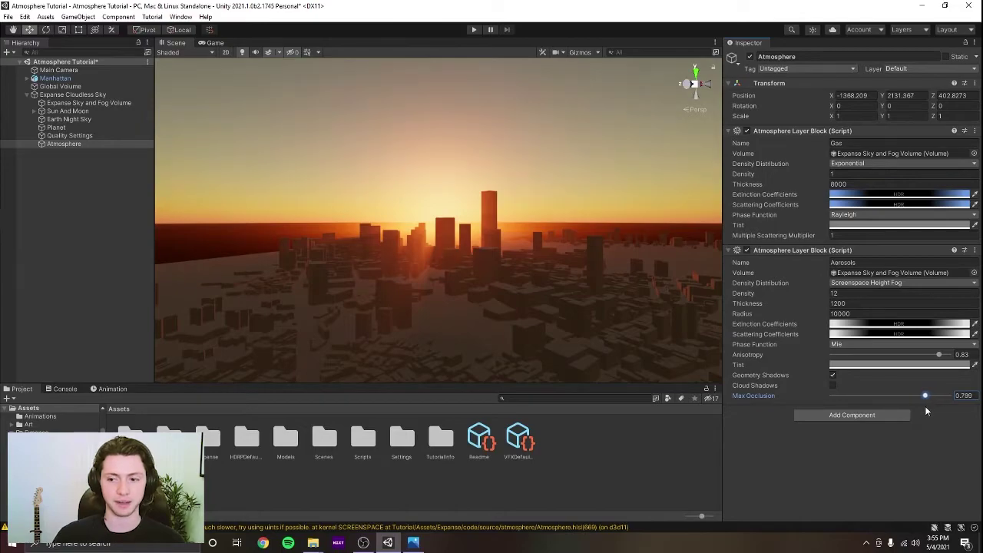
{"action": "left_click", "coordinate": [965, 397]}
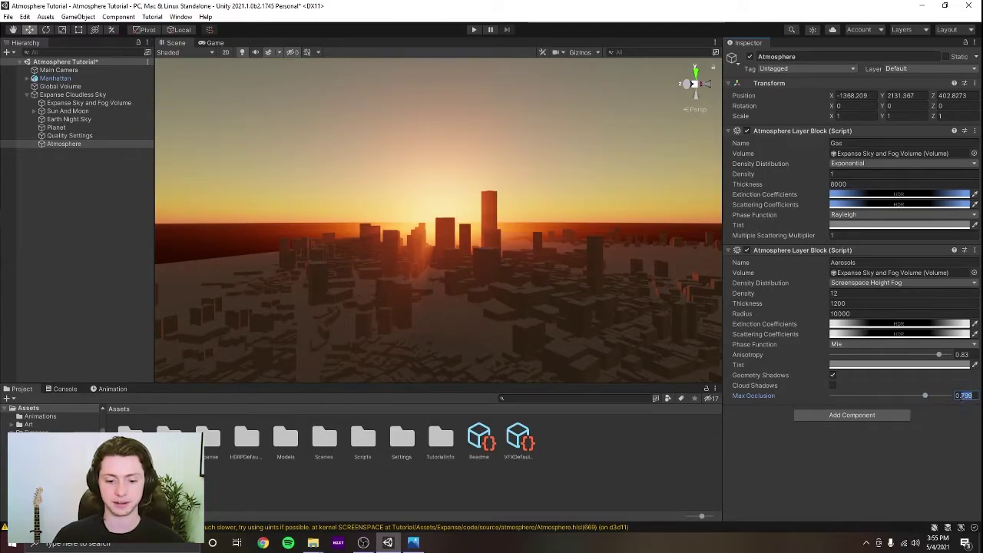
{"action": "type", "text": "0.8"}
{"action": "key", "text": "Return"}
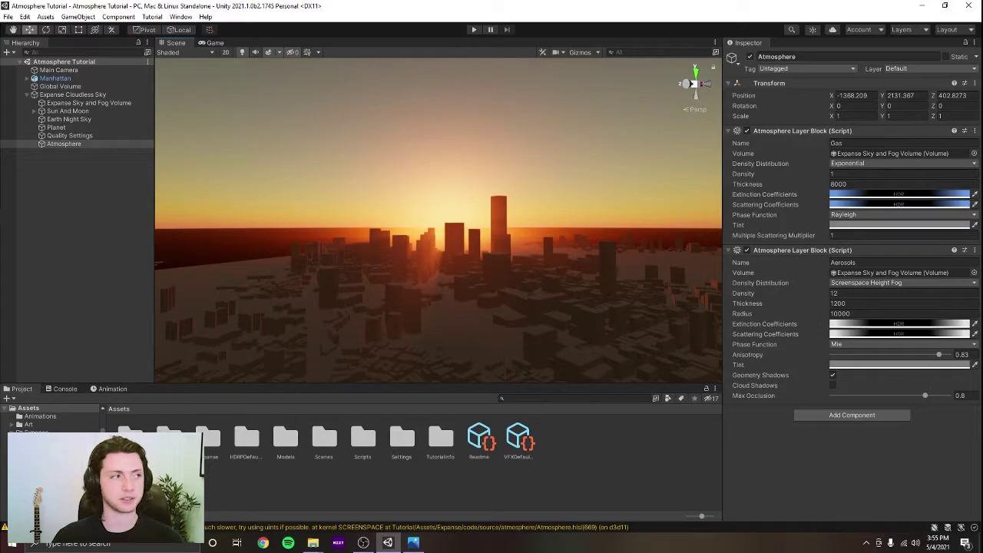
{"action": "key", "text": "alt+Tab"}
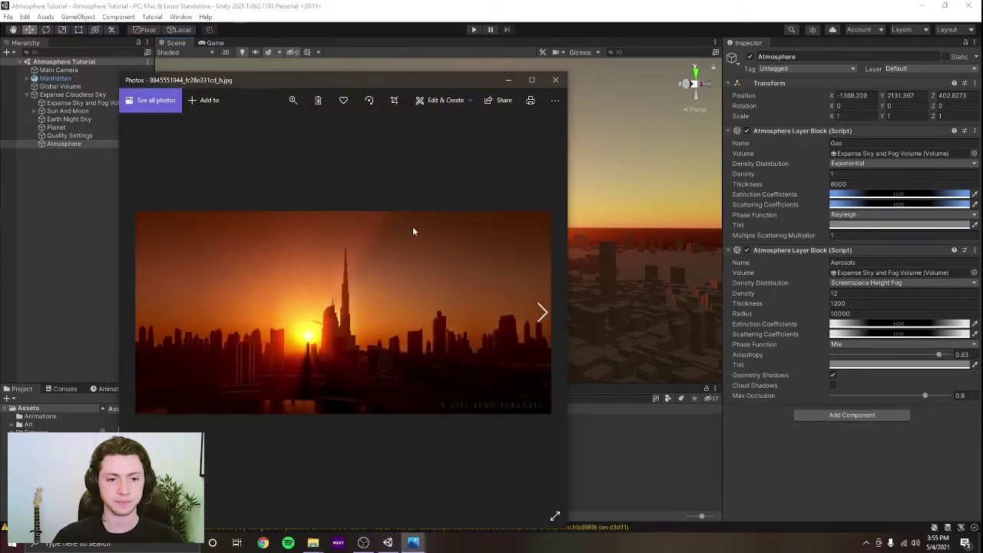
{"action": "left_click", "coordinate": [555, 82]}
{"action": "middle_click_drag", "start_coordinate": [551, 154], "coordinate": [524, 278]}
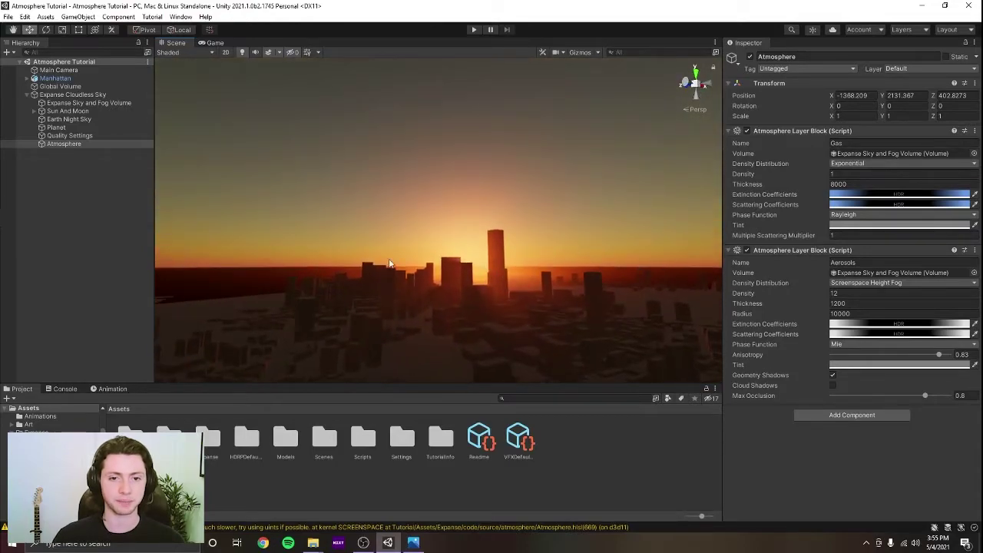
Raise the Sun slightly above the horizon through its direction X, save, and turn to view the opposite part of the sky
{"action": "left_click", "coordinate": [68, 111]}
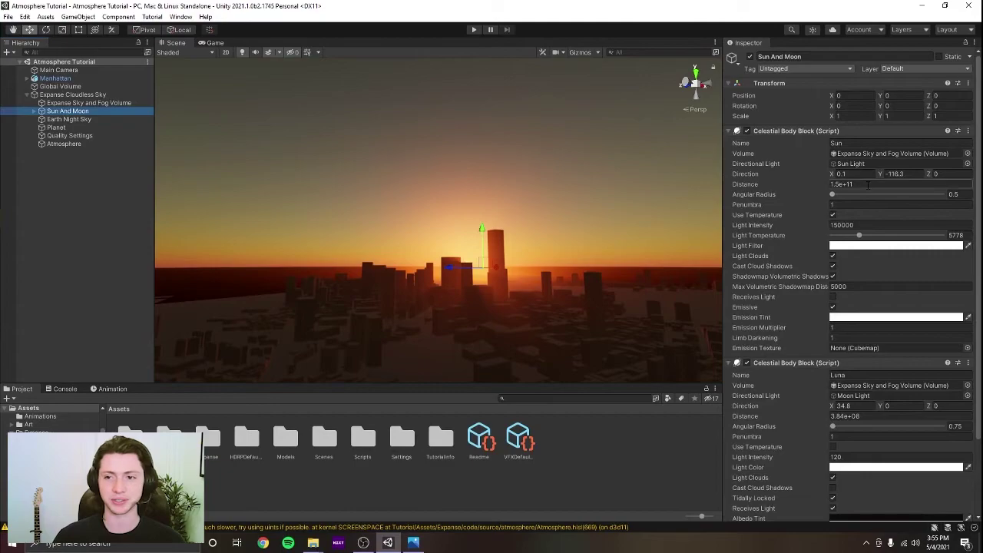
{"action": "left_click", "coordinate": [832, 175]}
{"action": "left_click_drag", "start_coordinate": [833, 175], "coordinate": [852, 217]}
{"action": "key", "text": "ctrl+s"}
{"action": "right_click_drag", "start_coordinate": [463, 227], "coordinate": [647, 250]}
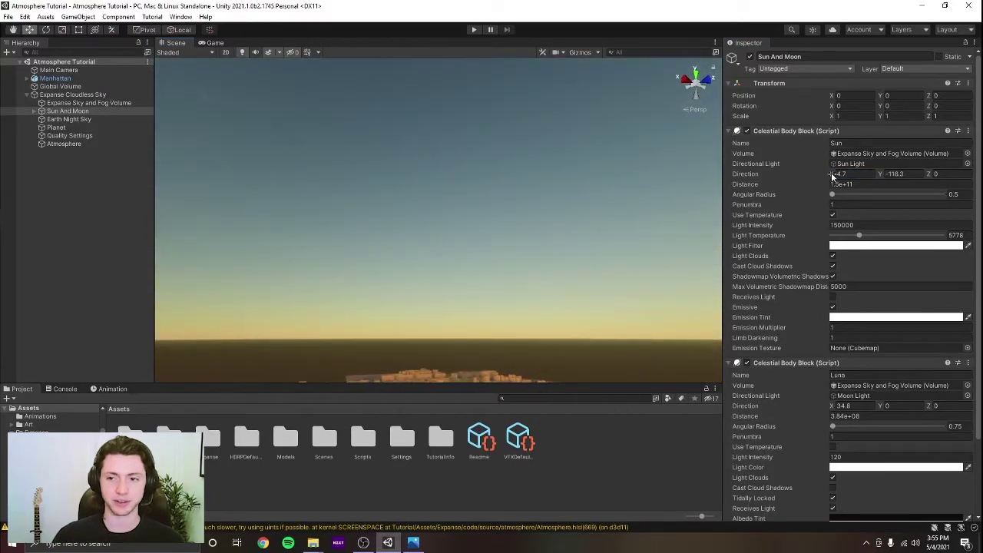
Lower the Sun below the horizon by setting its direction X to -2.38, and compare the sky with the twilight-dubai.jpg reference photo
{"action": "left_click_drag", "start_coordinate": [832, 176], "coordinate": [727, 229]}
{"action": "key", "text": "ctrl+s"}
{"action": "right_click_drag", "start_coordinate": [594, 236], "coordinate": [540, 258]}
{"action": "right_click_drag", "start_coordinate": [547, 306], "coordinate": [516, 322]}
{"action": "left_click", "coordinate": [413, 542]}
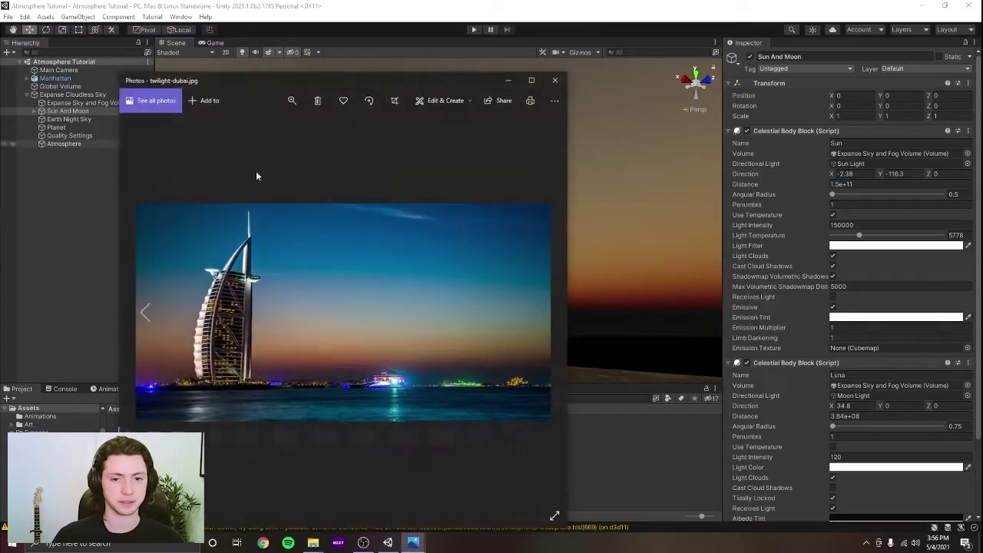
{"action": "left_click_drag", "start_coordinate": [360, 82], "coordinate": [238, 45]}
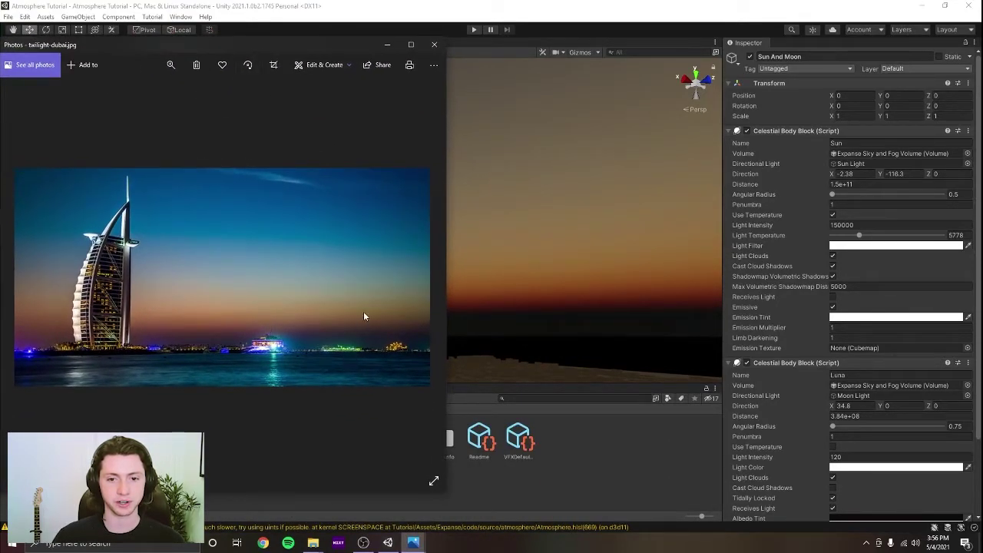
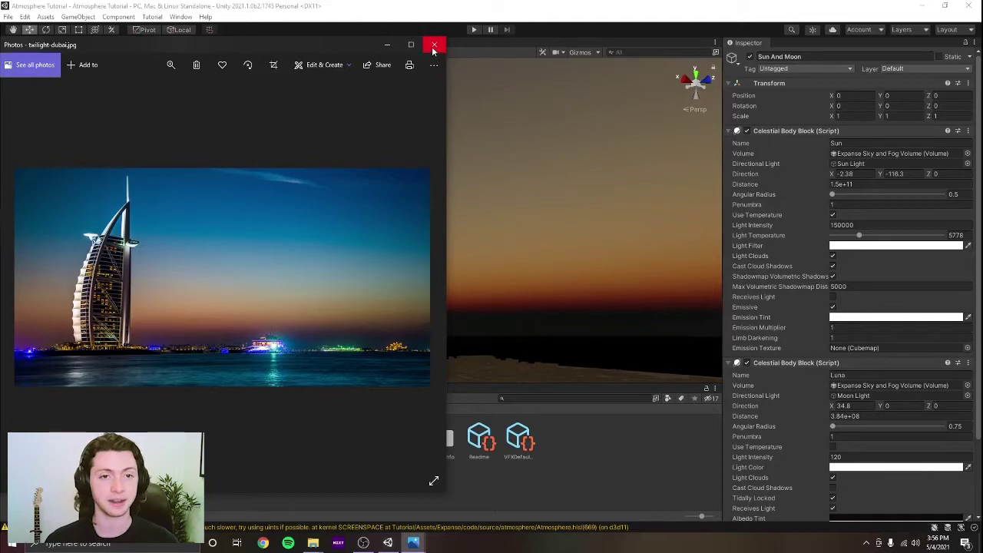
{"action": "left_click", "coordinate": [434, 46]}
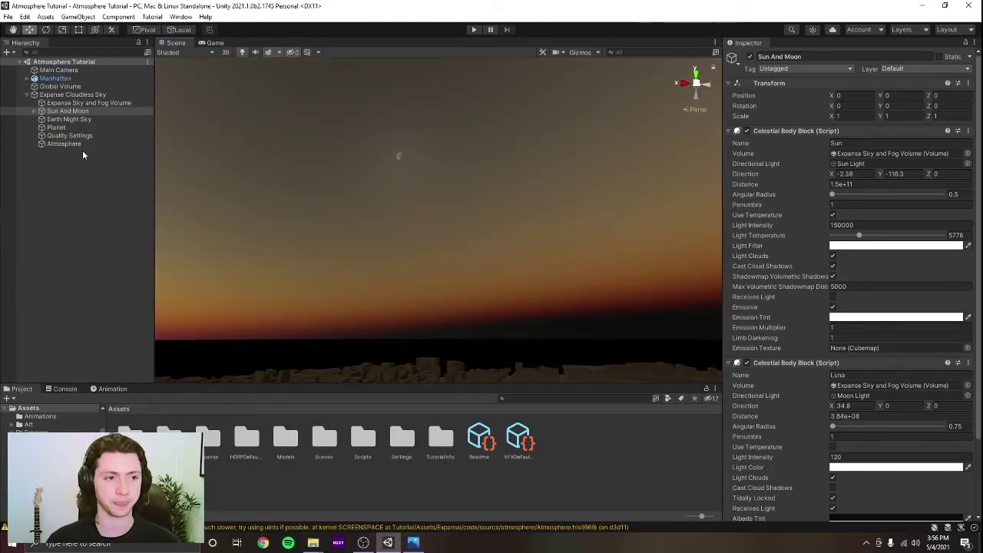
Add a third Atmosphere Layer Block component to the Atmosphere object, keeping the two existing layers collapsed
{"action": "left_click", "coordinate": [83, 145]}
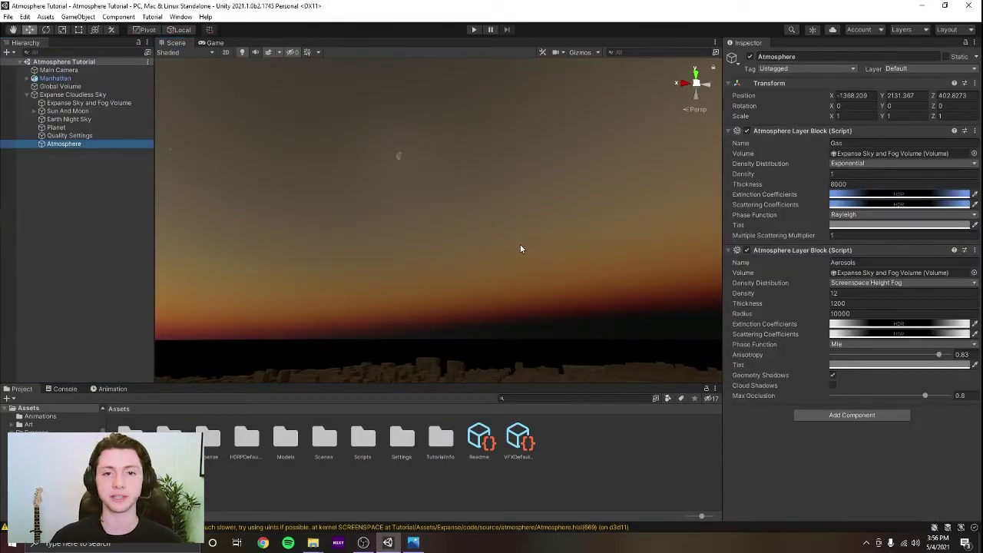
{"action": "right_click_drag", "start_coordinate": [521, 249], "coordinate": [410, 184]}
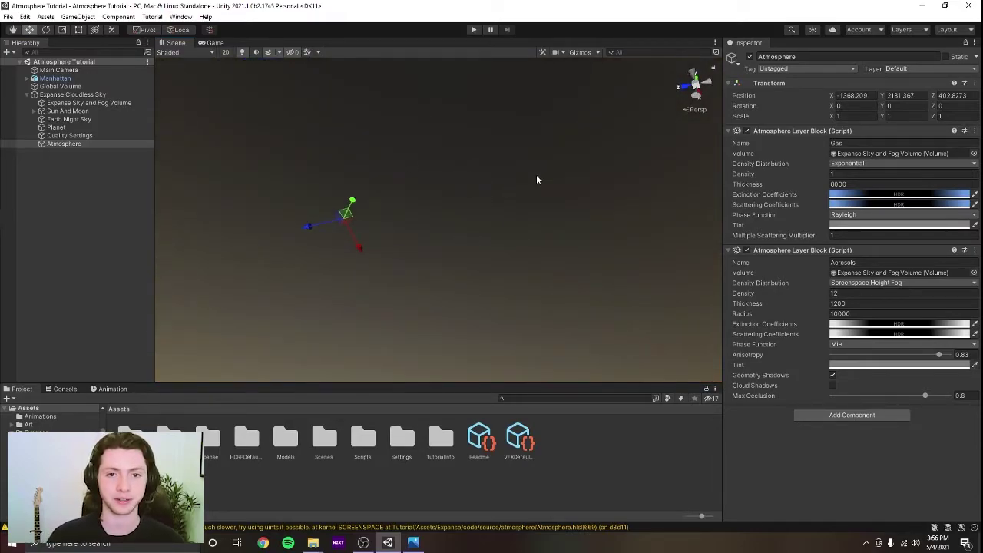
{"action": "right_click_drag", "start_coordinate": [536, 179], "coordinate": [580, 188]}
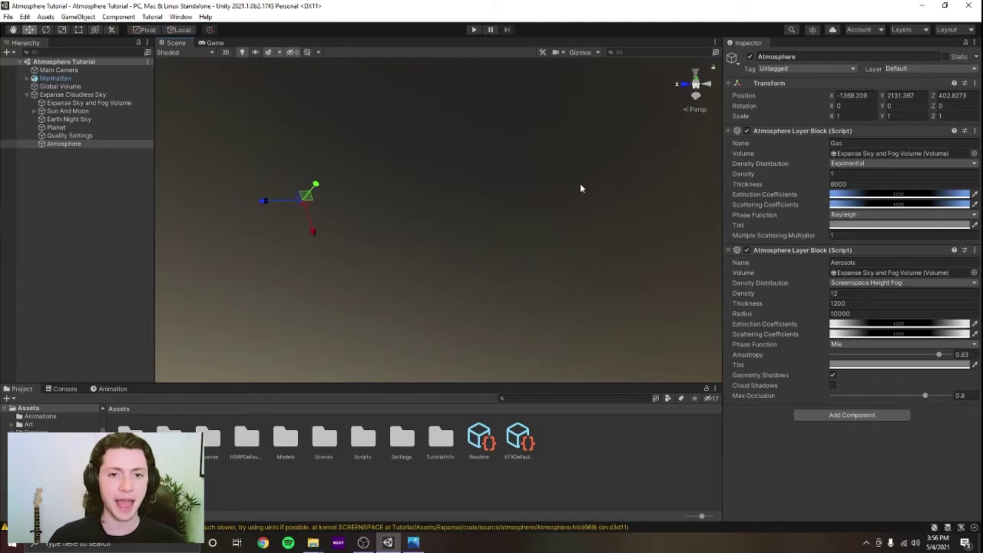
{"action": "right_click_drag", "start_coordinate": [502, 184], "coordinate": [346, 271]}
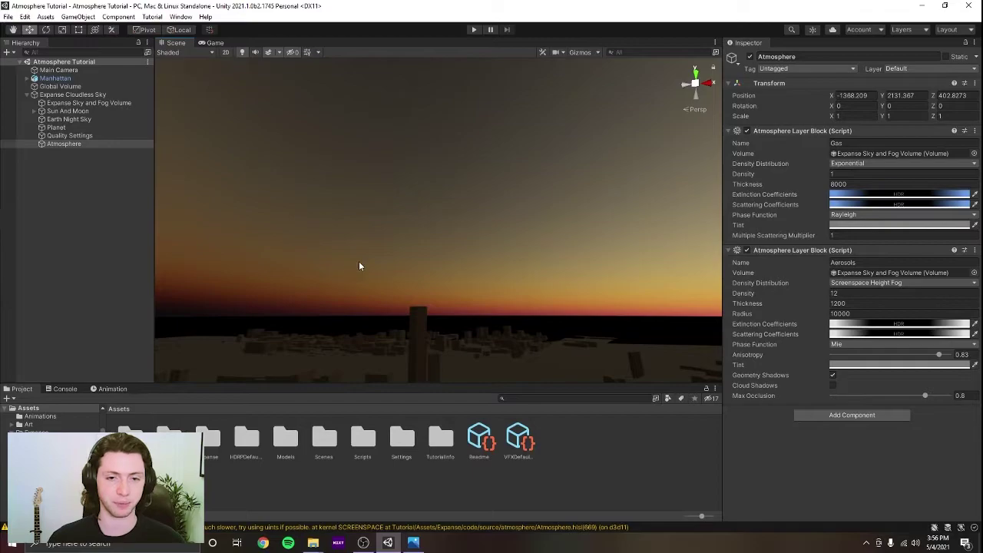
{"action": "right_click_drag", "start_coordinate": [537, 258], "coordinate": [461, 227]}
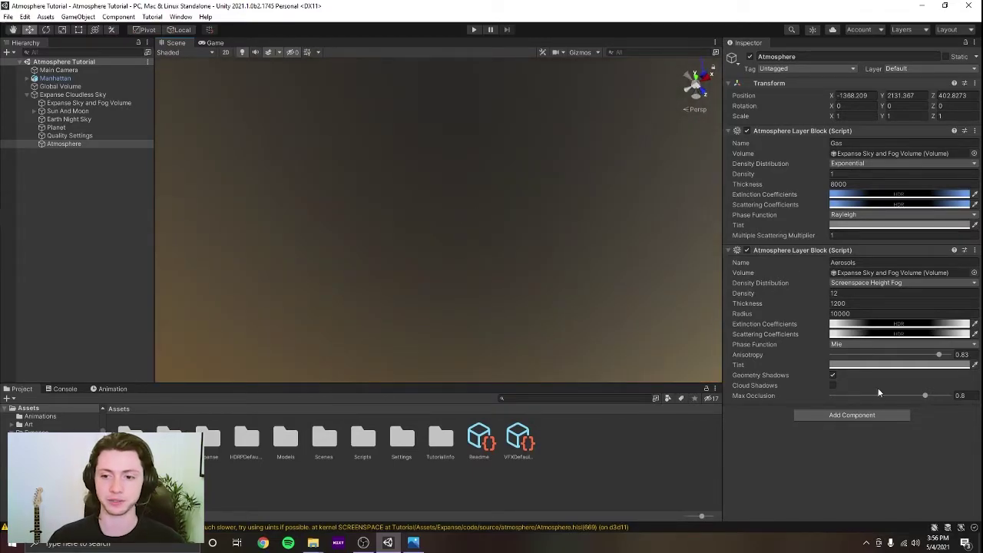
{"action": "left_click", "coordinate": [732, 249]}
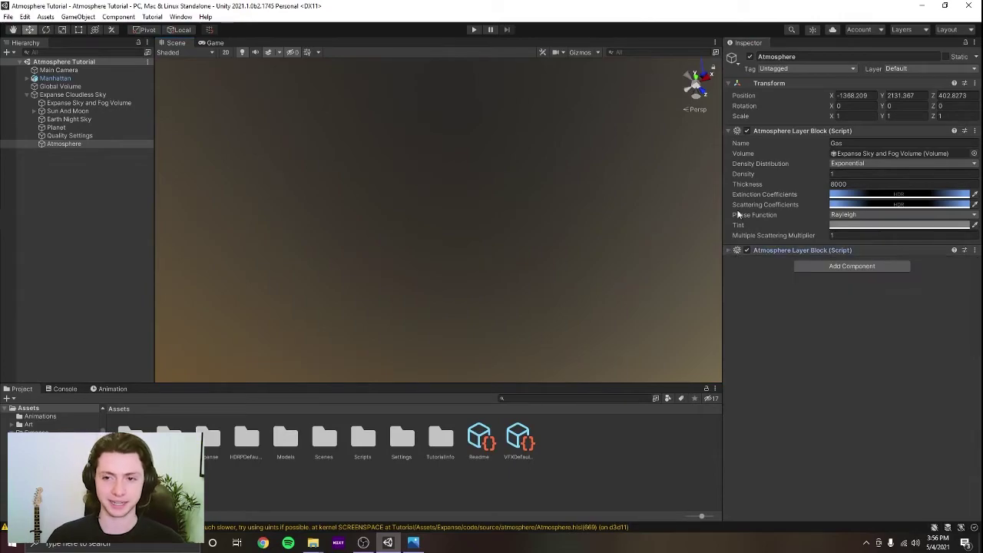
{"action": "left_click", "coordinate": [732, 130]}
{"action": "left_click", "coordinate": [816, 158]}
{"action": "type", "text": "a"}
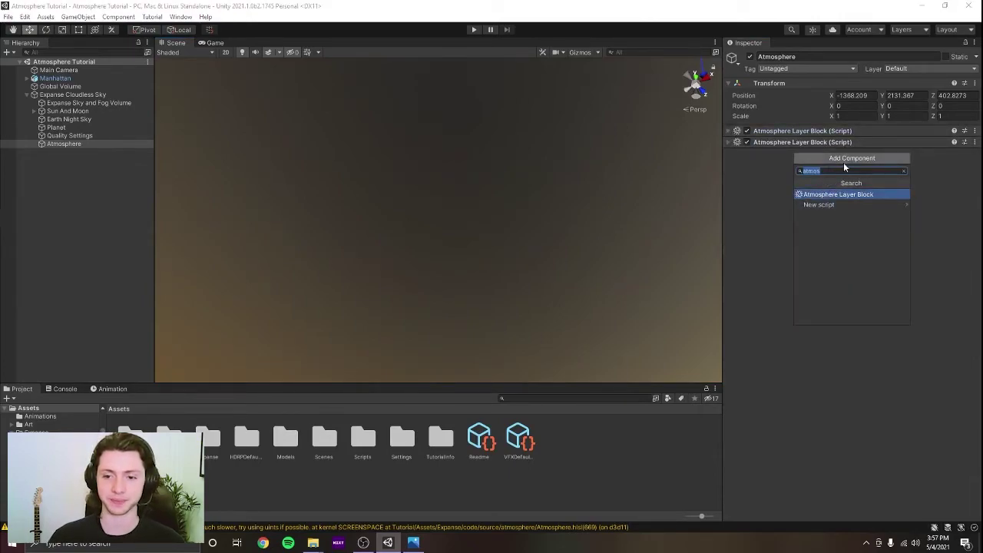
{"action": "type", "text": "tmosphere"}
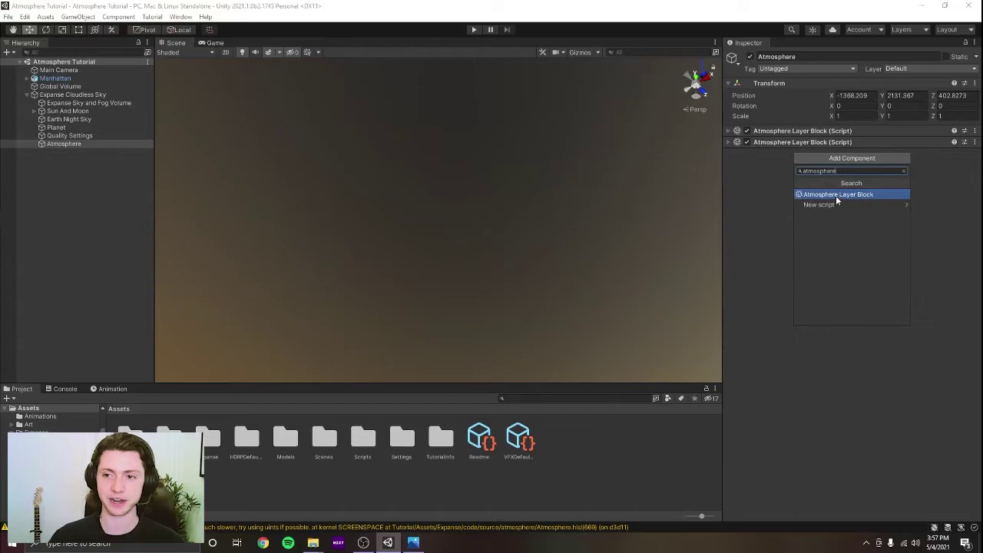
{"action": "left_click", "coordinate": [839, 195]}
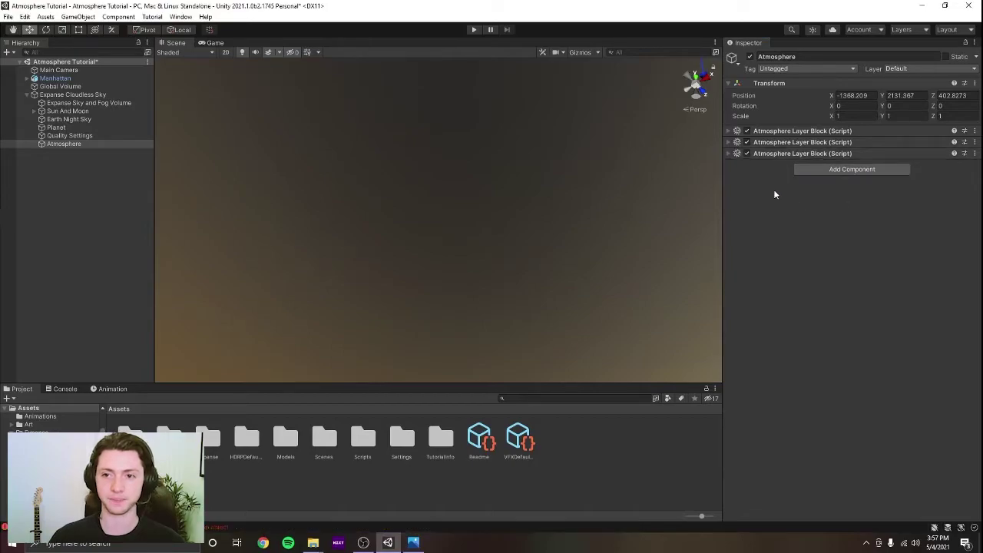
Assign the Expanse Sky and Fog Volume to the new atmosphere layer and name the layer Ozone
{"action": "left_click", "coordinate": [729, 153]}
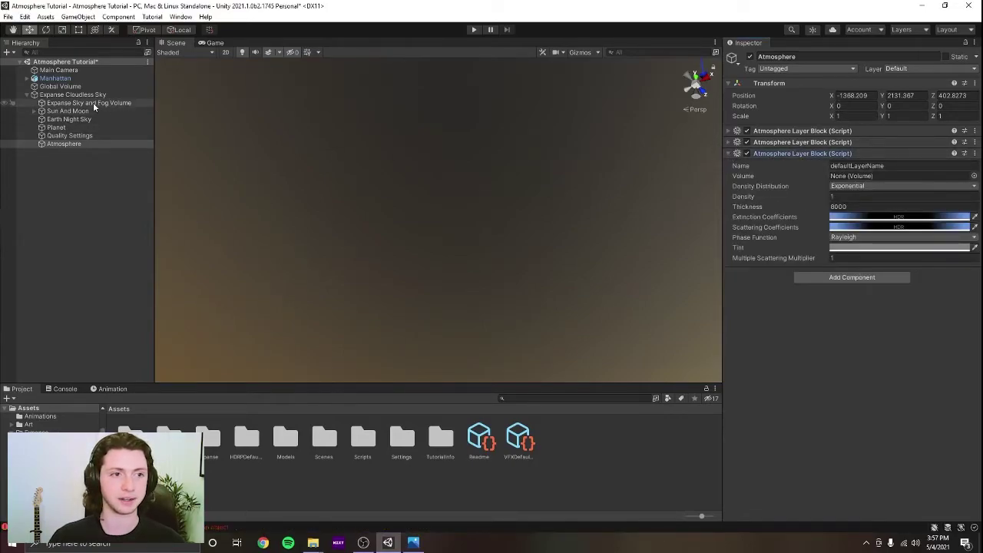
{"action": "left_click_drag", "start_coordinate": [93, 102], "coordinate": [845, 176]}
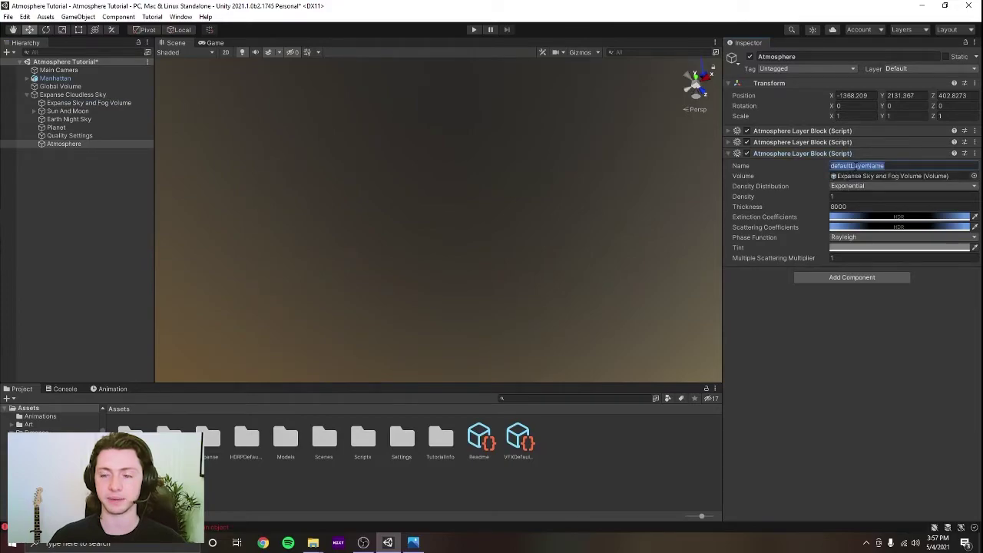
{"action": "type", "text": "Ozone"}
{"action": "key", "text": "Return"}
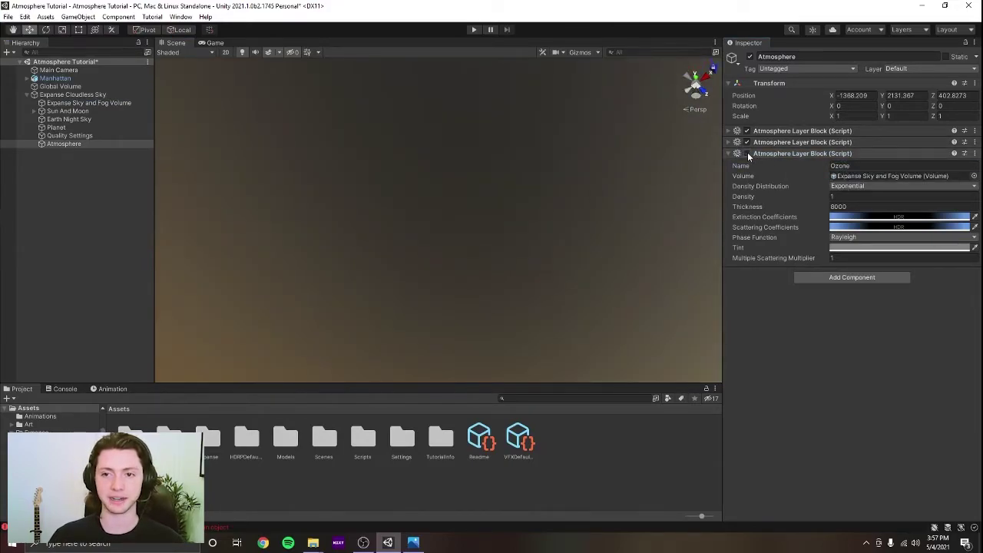
Check the twilight horizon over the city and open the Ozone layer's Density Distribution options
{"action": "right_click_drag", "start_coordinate": [678, 191], "coordinate": [351, 312]}
{"action": "right_click_drag", "start_coordinate": [471, 296], "coordinate": [666, 307]}
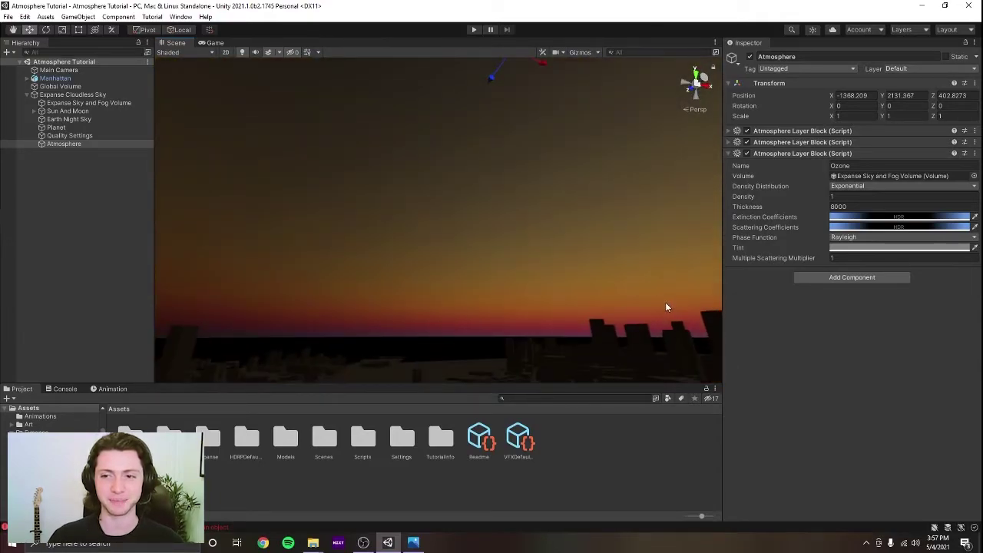
{"action": "right_click_drag", "start_coordinate": [610, 211], "coordinate": [628, 231]}
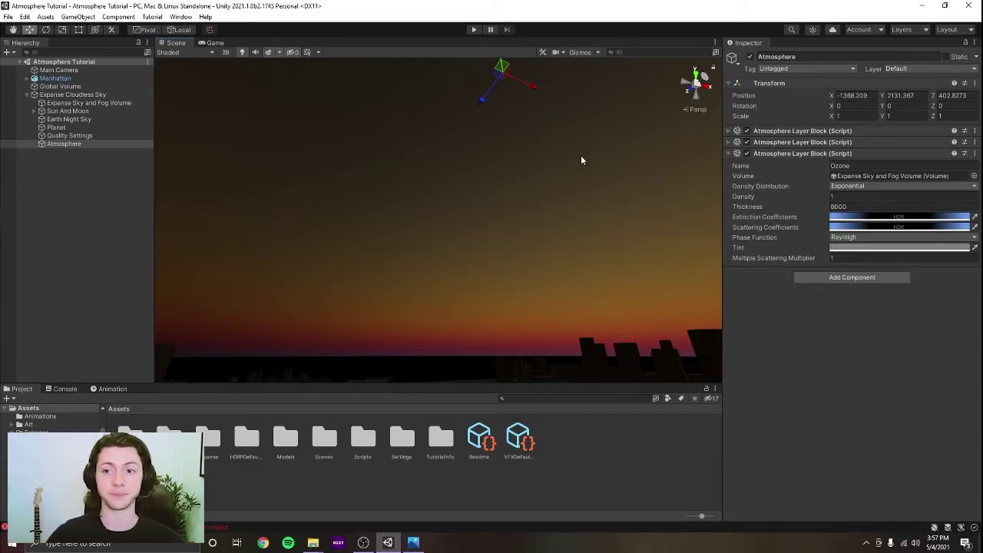
{"action": "left_click", "coordinate": [849, 186]}
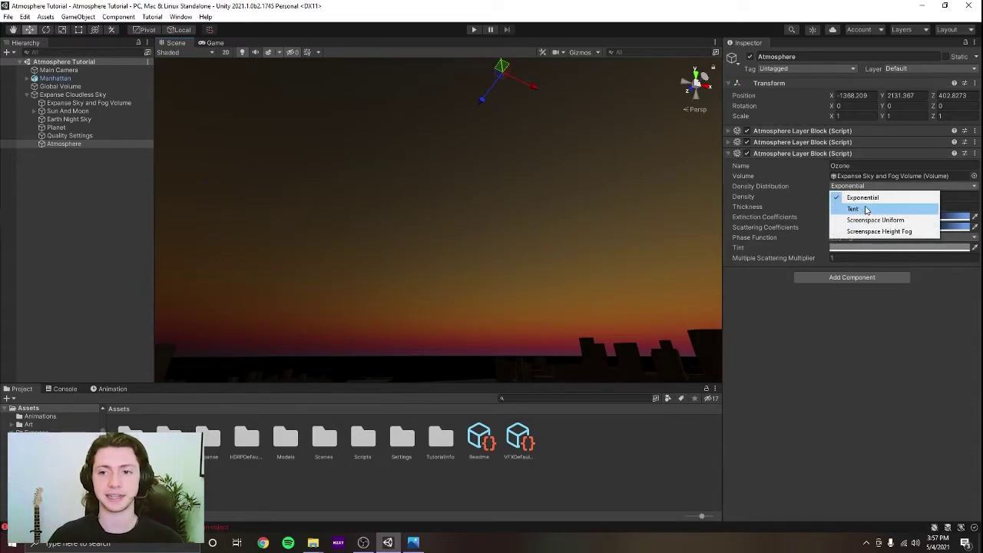
Set the Ozone atmosphere layer's density distribution to Tent and check its height value
{"action": "left_click", "coordinate": [852, 209]}
{"action": "right_click_drag", "start_coordinate": [584, 230], "coordinate": [581, 198]}
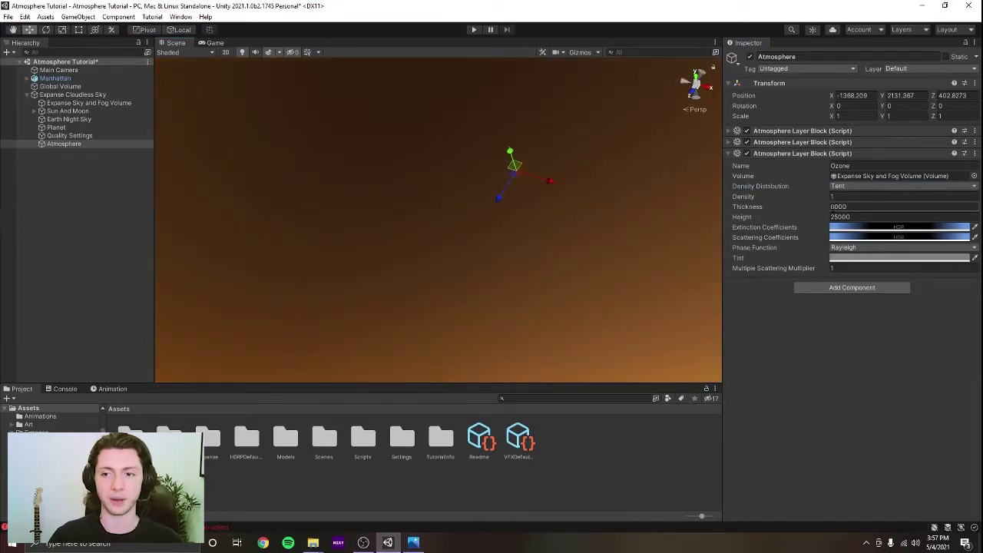
{"action": "mouse_move", "coordinate": [651, 220]}
{"action": "right_mouse_down"}
{"action": "mouse_move", "coordinate": [644, 223]}
{"action": "mouse_move", "coordinate": [671, 216]}
{"action": "right_mouse_up"}
{"action": "left_click", "coordinate": [833, 217]}
{"action": "left_click", "coordinate": [844, 217]}
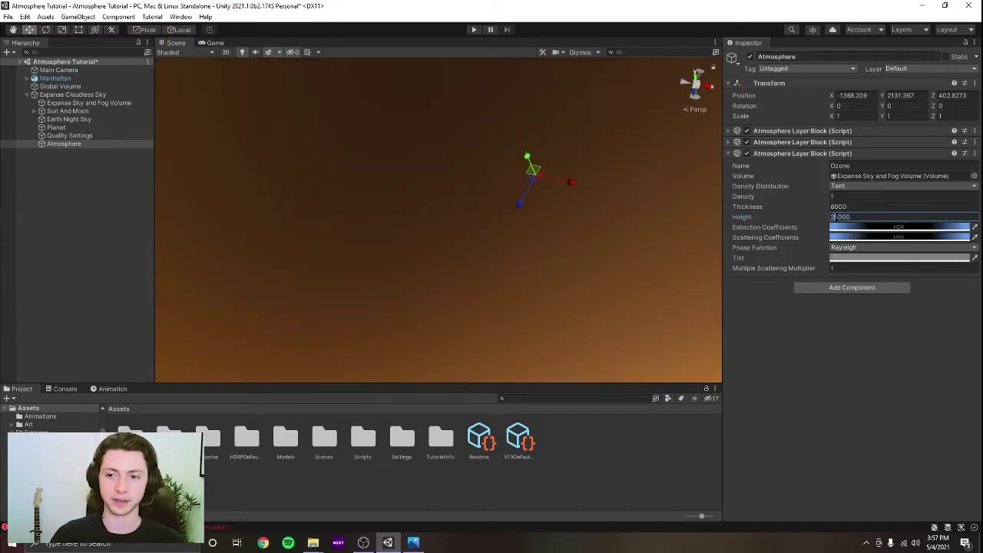
{"action": "right_click_drag", "start_coordinate": [680, 269], "coordinate": [667, 235]}
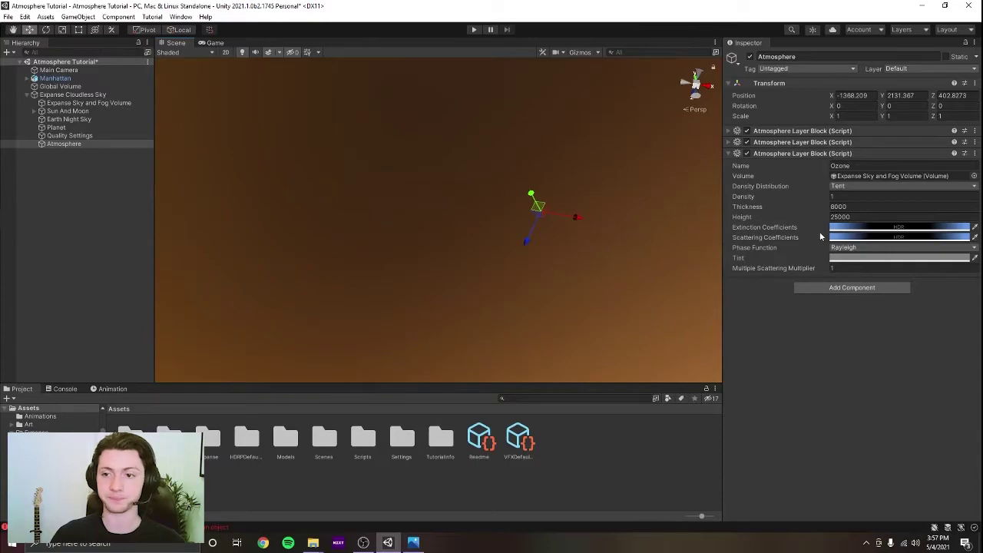
Set the Ozone layer's thickness to 30000
{"action": "left_click", "coordinate": [839, 207]}
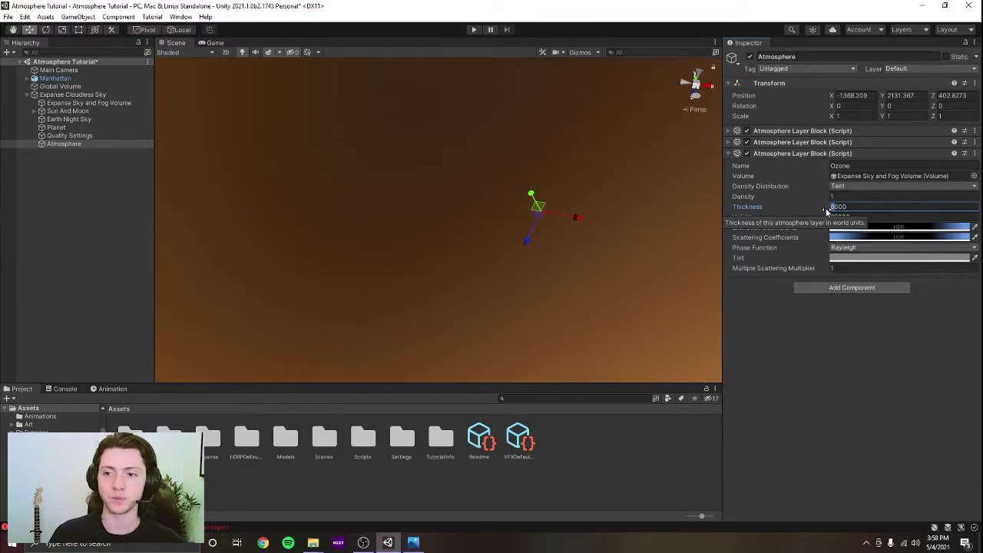
{"action": "type", "text": "30"}
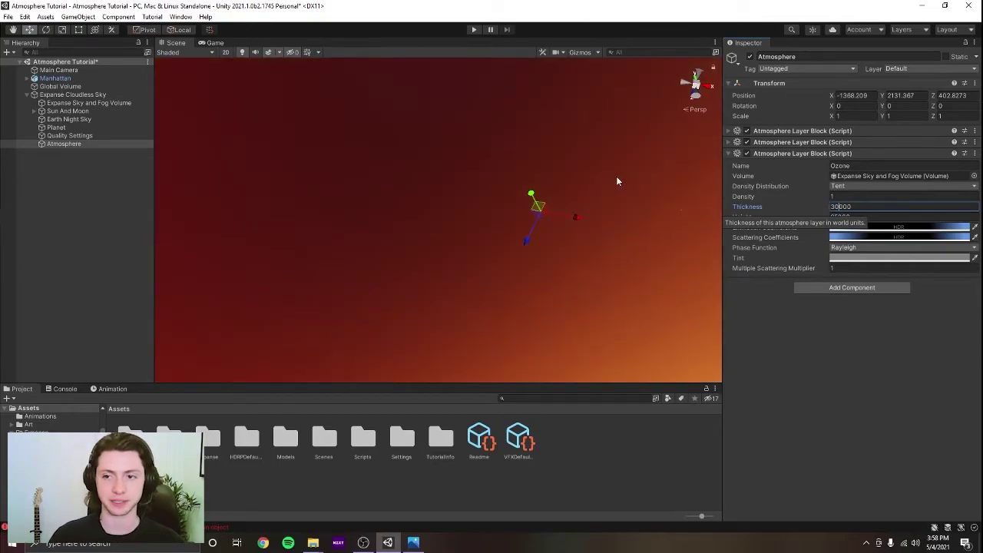
{"action": "right_click_drag", "start_coordinate": [617, 182], "coordinate": [542, 322]}
Inspect the console errors, reset the blank scene view by running and stopping the scene once, and clear the console
{"action": "left_click", "coordinate": [68, 388]}
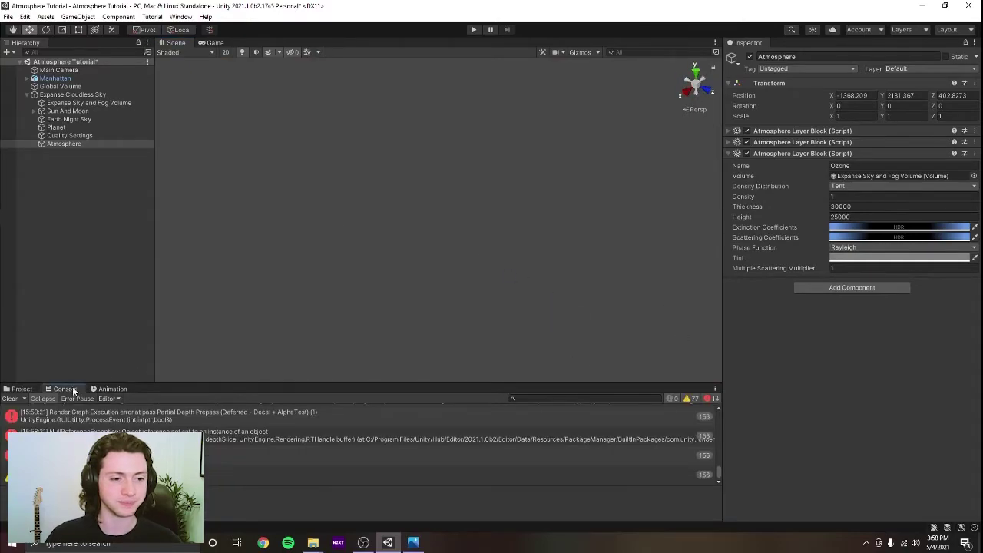
{"action": "left_click", "coordinate": [270, 451]}
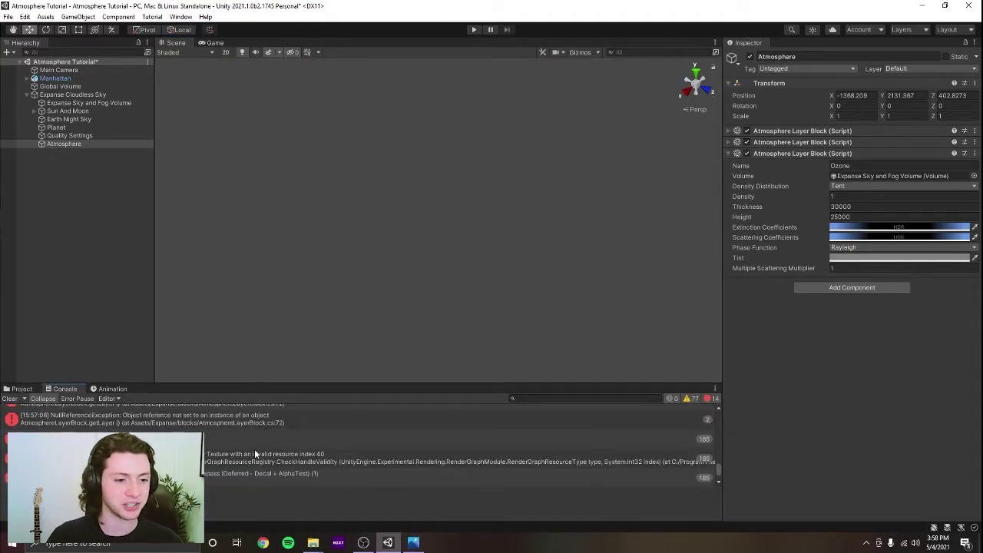
{"action": "scroll", "coordinate": [235, 444], "scroll_direction": "down", "scroll_amount": 1}
{"action": "left_click", "coordinate": [233, 427]}
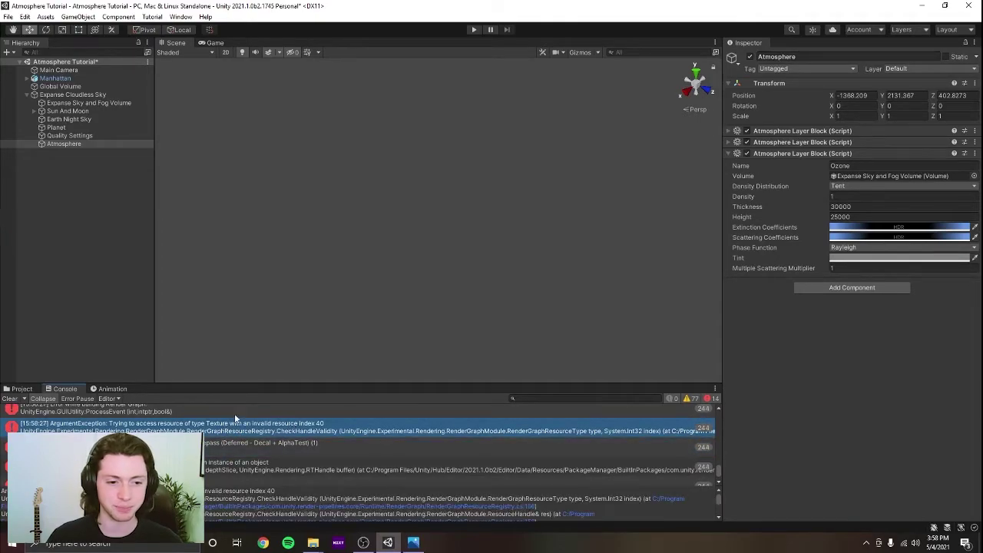
{"action": "left_click", "coordinate": [475, 29]}
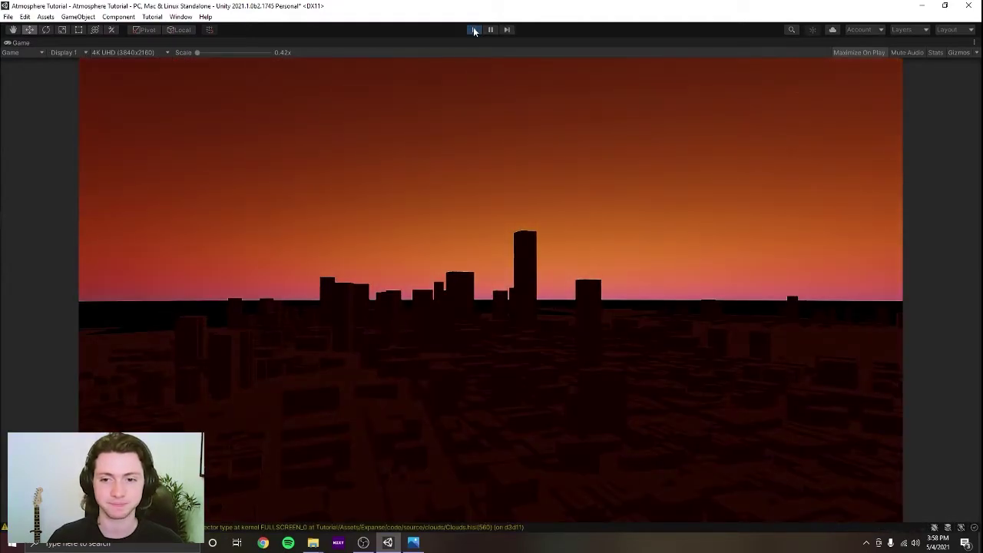
{"action": "left_click", "coordinate": [475, 29]}
{"action": "right_click_drag", "start_coordinate": [521, 189], "coordinate": [347, 248]}
{"action": "left_click", "coordinate": [12, 398]}
{"action": "left_click", "coordinate": [21, 389]}
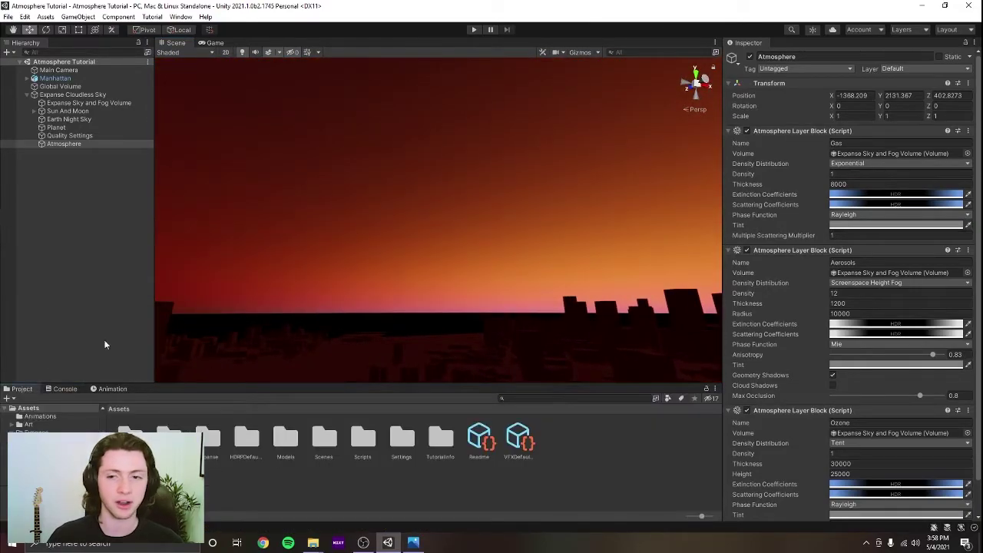
Examine the sky colours around the horizon and the Ozone layer's extinction coefficients in RGB 0-1.0 mode
{"action": "key", "text": "f"}
{"action": "scroll", "coordinate": [771, 326], "scroll_direction": "down", "scroll_amount": 2}
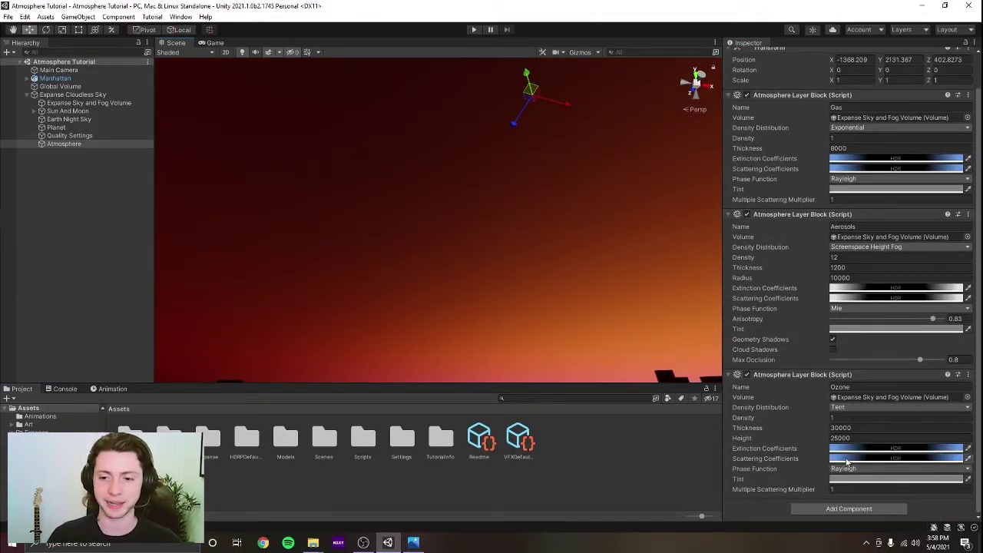
{"action": "right_click_drag", "start_coordinate": [614, 301], "coordinate": [558, 323]}
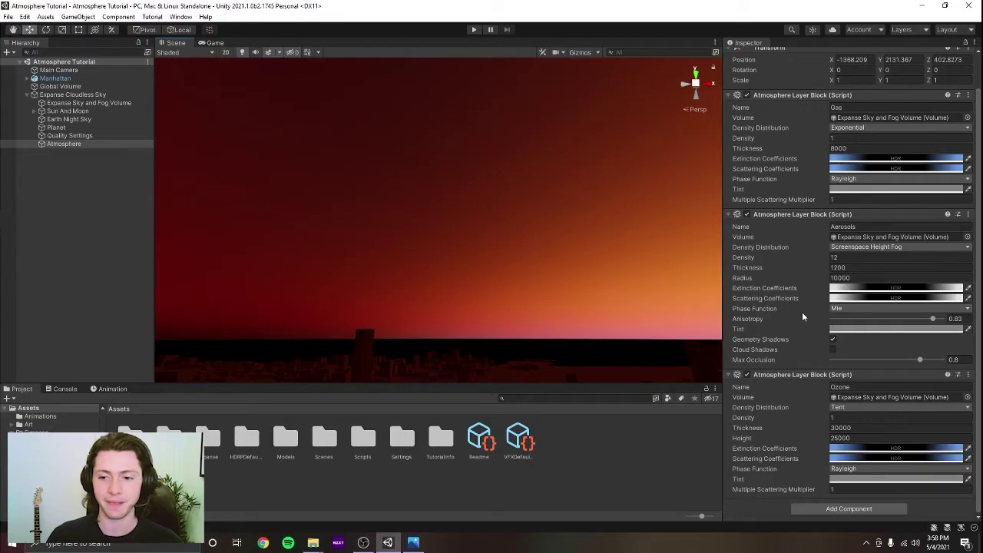
{"action": "mouse_move", "coordinate": [623, 361]}
{"action": "right_mouse_down"}
{"action": "mouse_move", "coordinate": [503, 310]}
{"action": "mouse_move", "coordinate": [626, 358]}
{"action": "right_mouse_up"}
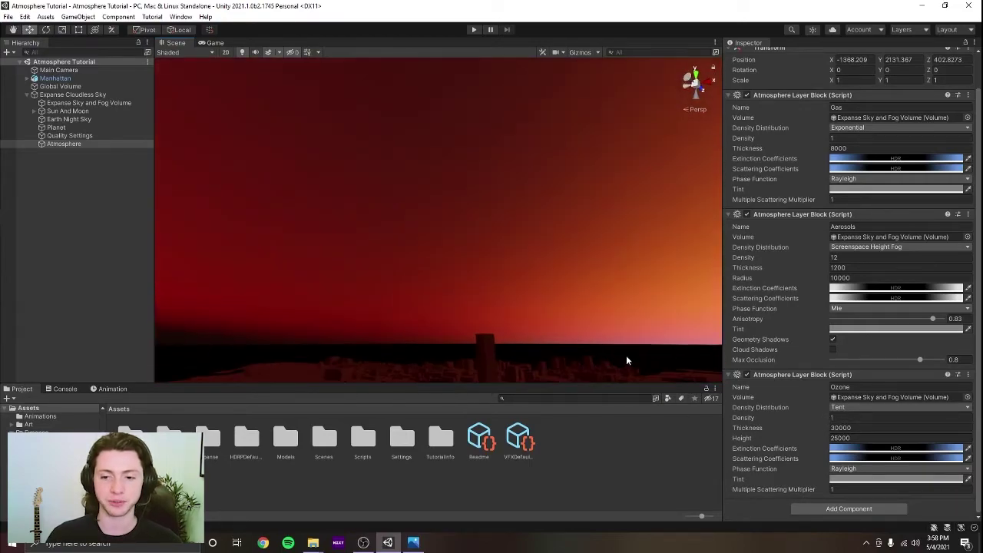
{"action": "right_click_drag", "start_coordinate": [564, 310], "coordinate": [544, 265]}
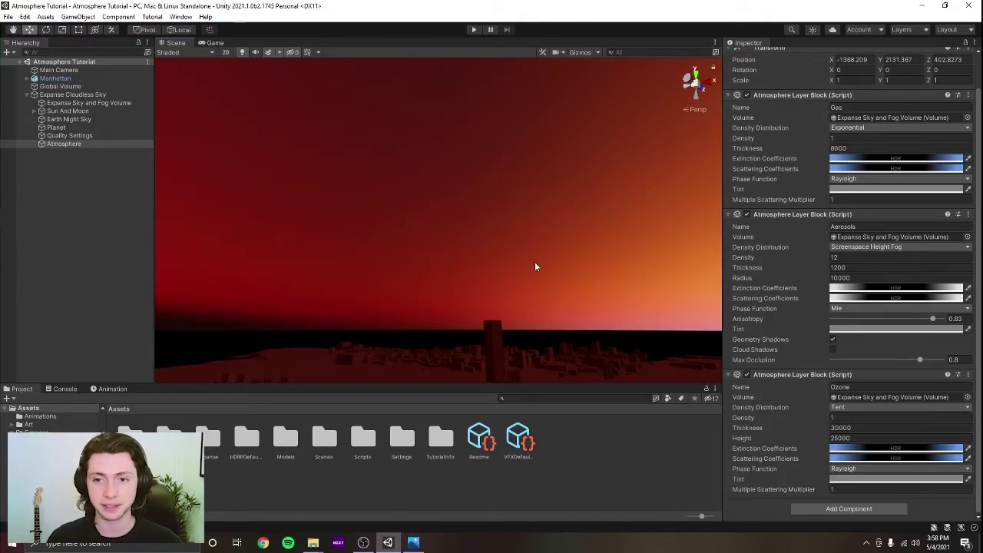
{"action": "left_click", "coordinate": [879, 451]}
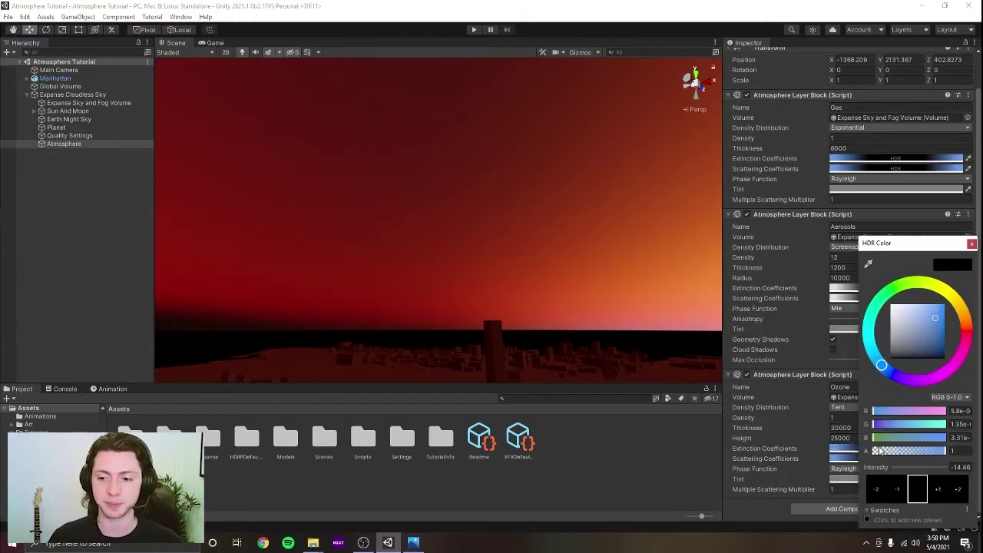
{"action": "left_click", "coordinate": [959, 398]}
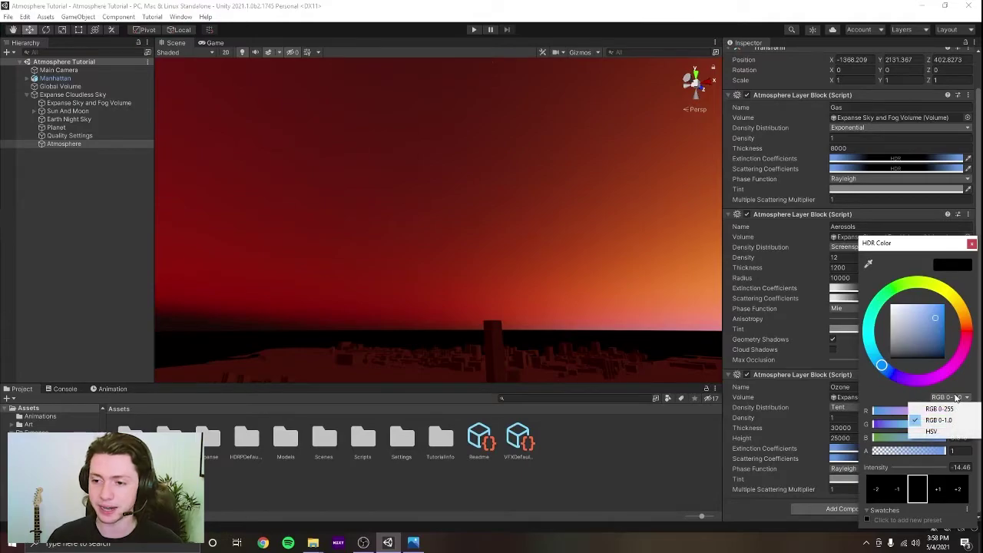
{"action": "left_click", "coordinate": [941, 419]}
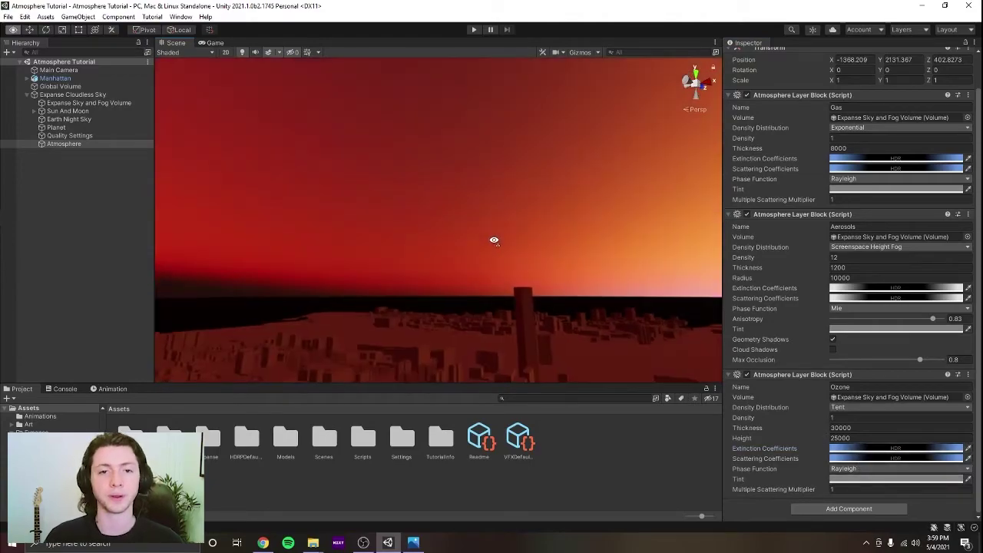
{"action": "right_click_drag", "start_coordinate": [492, 238], "coordinate": [523, 226]}
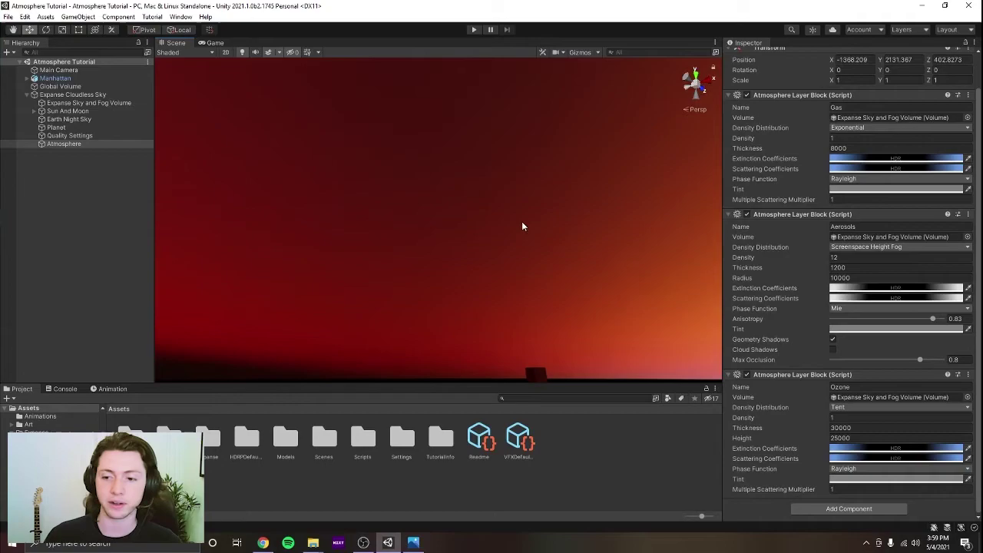
Set the red, green and blue values of the Ozone layer's scattering coefficients to 0
{"action": "left_click", "coordinate": [859, 459]}
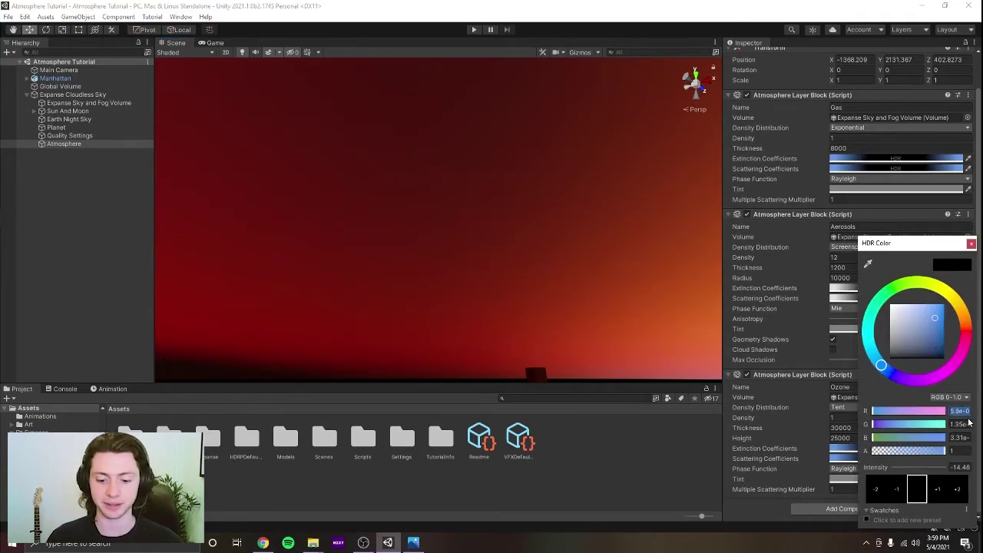
{"action": "type", "text": "0"}
{"action": "key", "text": "Tab"}
{"action": "type", "text": "0"}
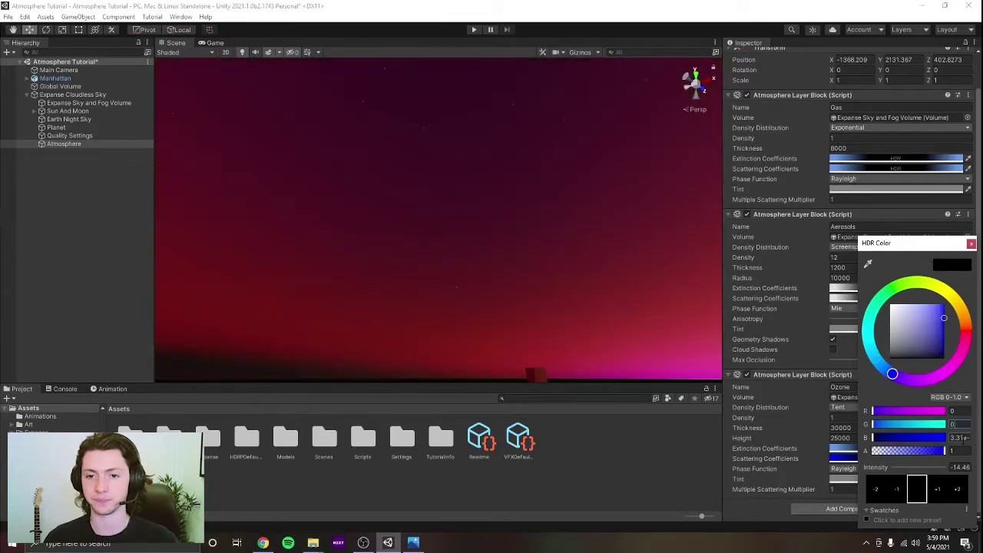
{"action": "key", "text": "Tab"}
{"action": "type", "text": "0"}
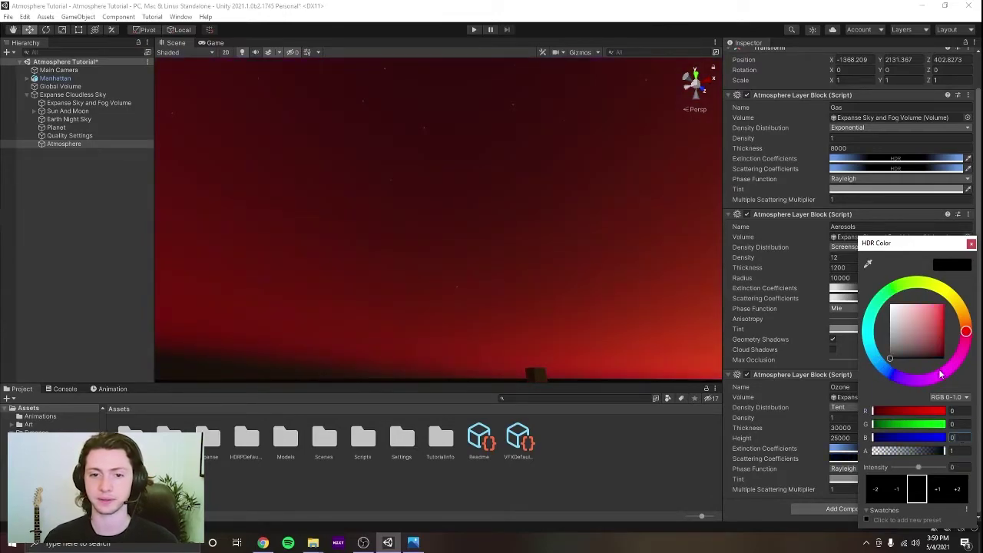
{"action": "left_click", "coordinate": [971, 243]}
Set the Ozone layer's extinction coefficients to red 0.65e-6, green 1.88e-6 and blue 0.085e-6
{"action": "right_click_drag", "start_coordinate": [574, 237], "coordinate": [640, 285]}
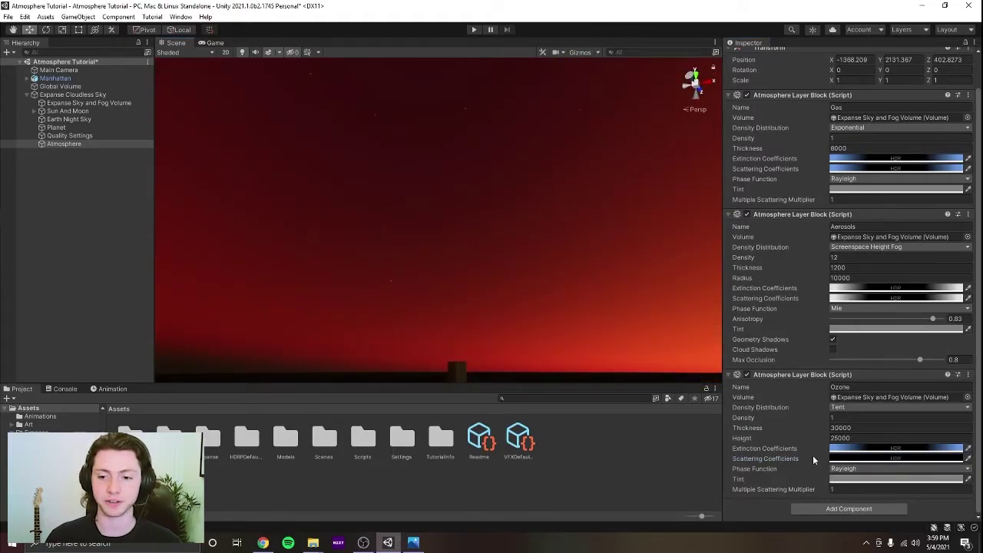
{"action": "left_click", "coordinate": [850, 449]}
{"action": "left_click", "coordinate": [950, 411]}
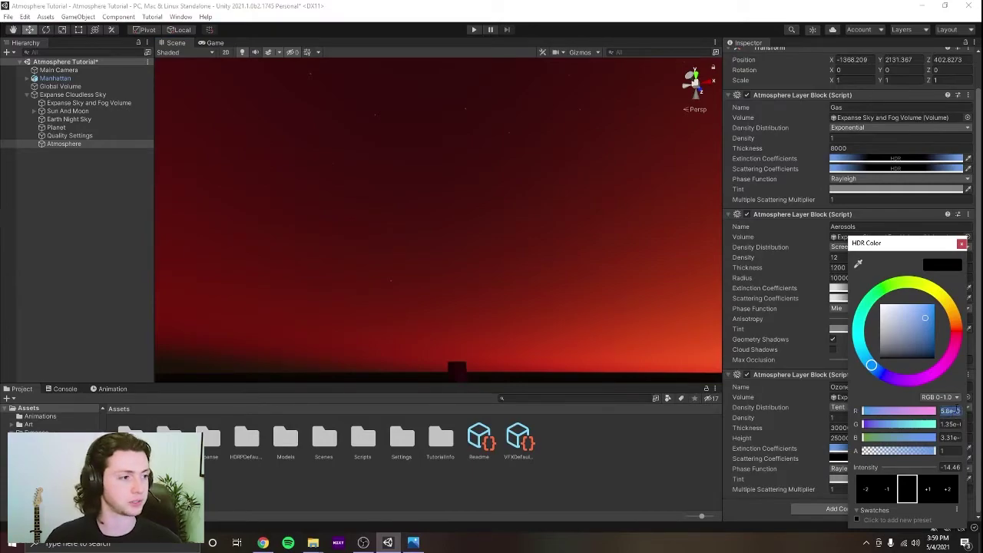
{"action": "type", "text": "0.85"}
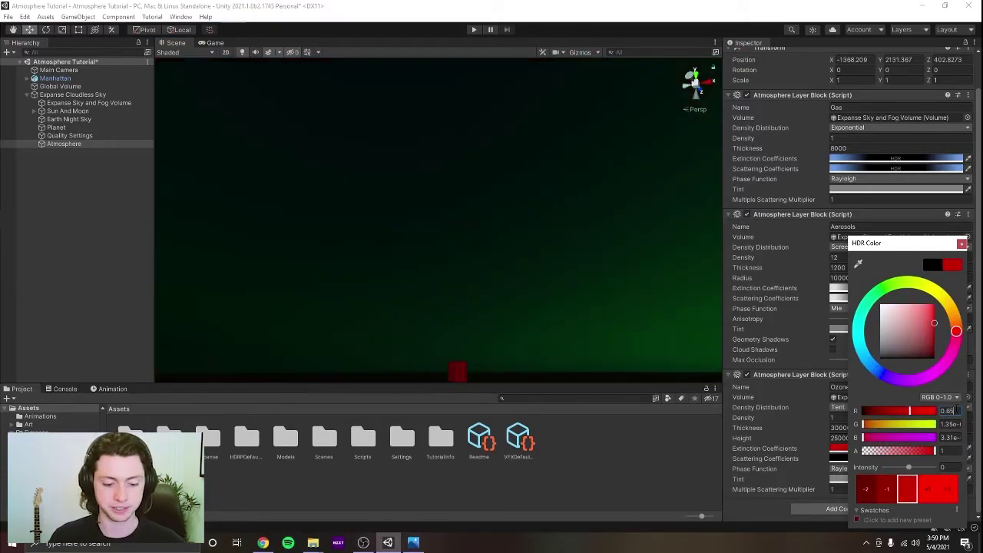
{"action": "type", "text": "e-6"}
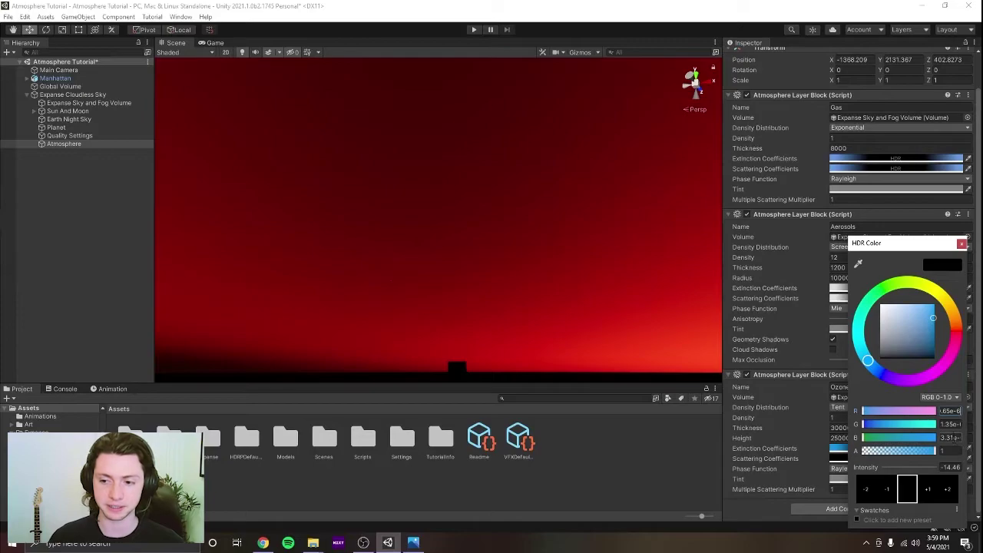
{"action": "key", "text": "Tab"}
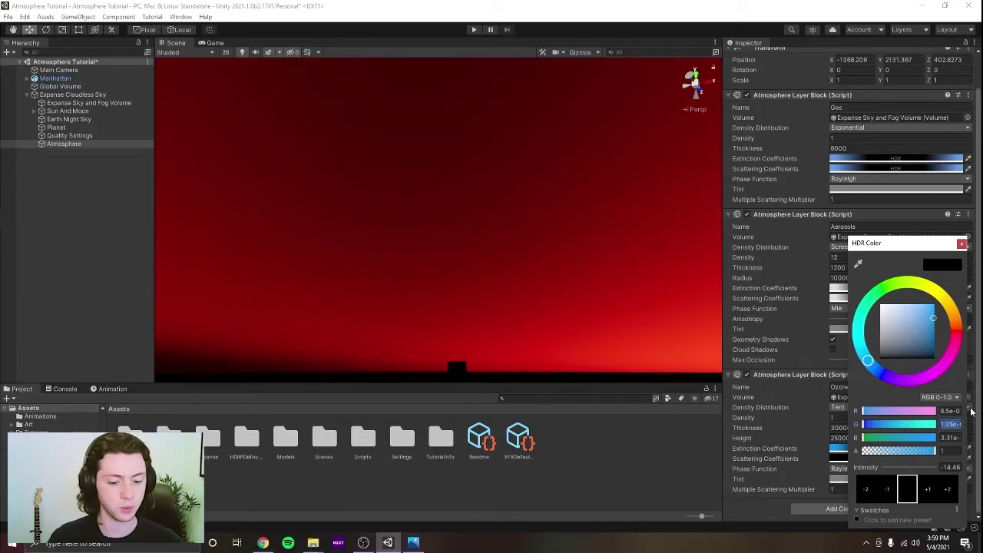
{"action": "type", "text": "1.88e-"}
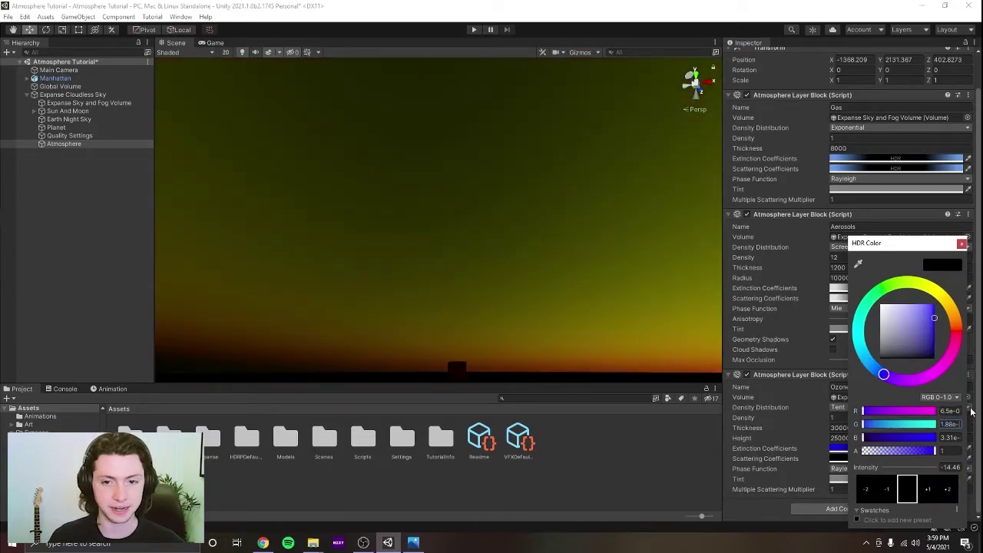
{"action": "type", "text": "6"}
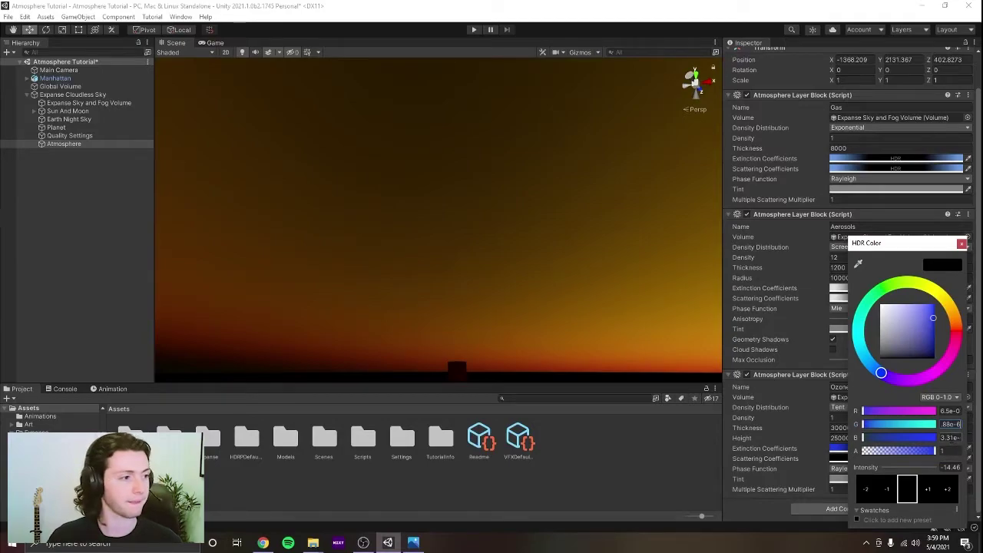
{"action": "key", "text": "Tab"}
{"action": "type", "text": "0"}
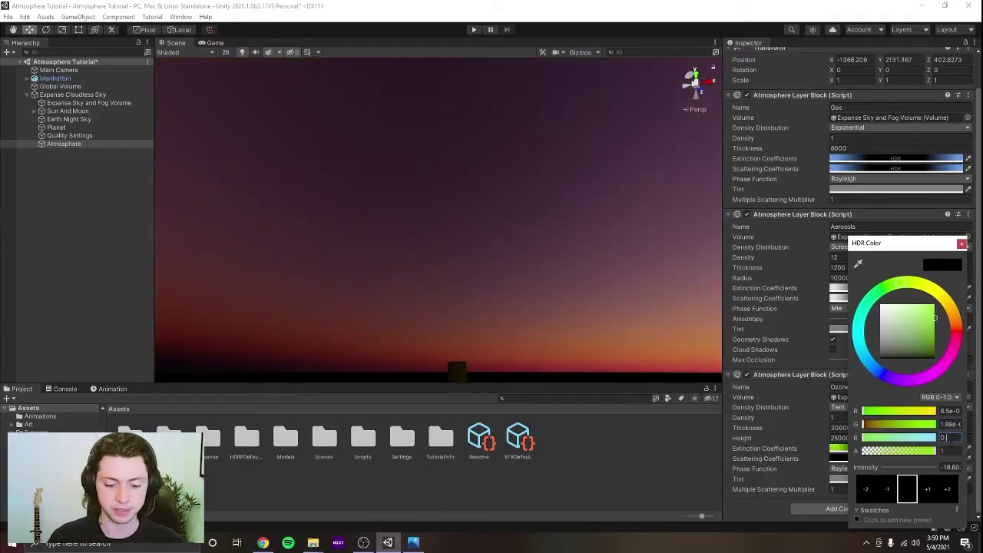
{"action": "type", "text": ".085"}
{"action": "type", "text": "e-6"}
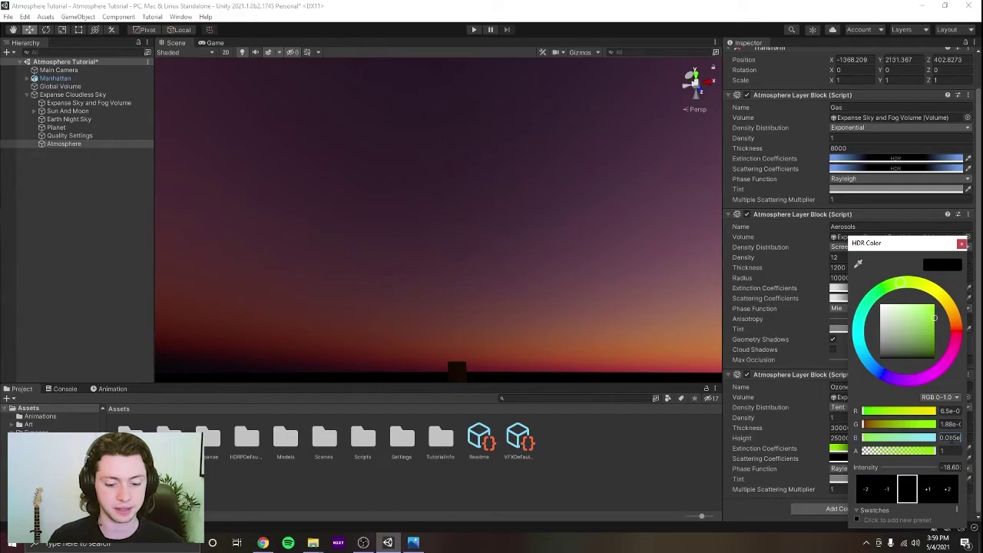
{"action": "left_click", "coordinate": [963, 246]}
Try lowering the Ozone layer's density to about 0.27 and compare the sky's colour
{"action": "right_click_drag", "start_coordinate": [577, 233], "coordinate": [787, 269]}
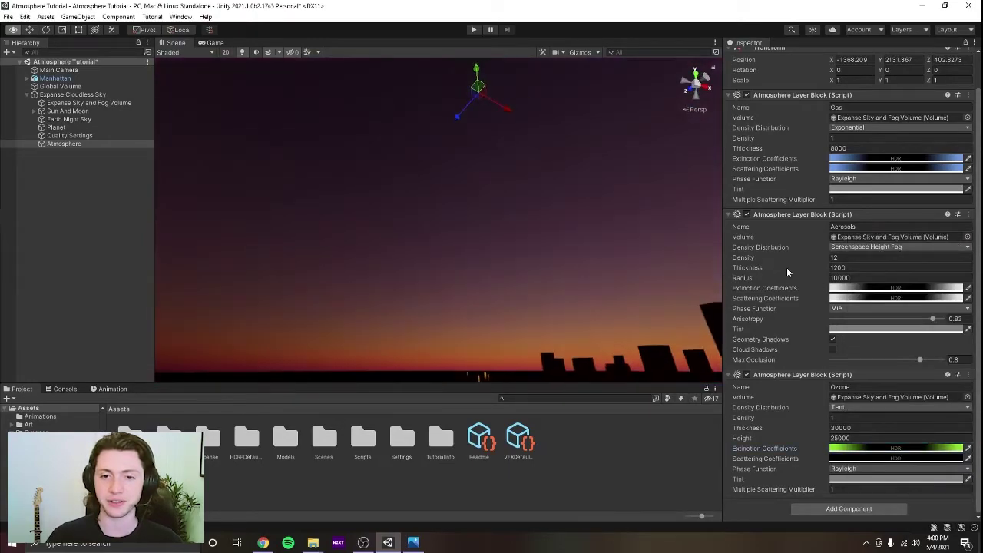
{"action": "right_click_drag", "start_coordinate": [538, 284], "coordinate": [757, 361]}
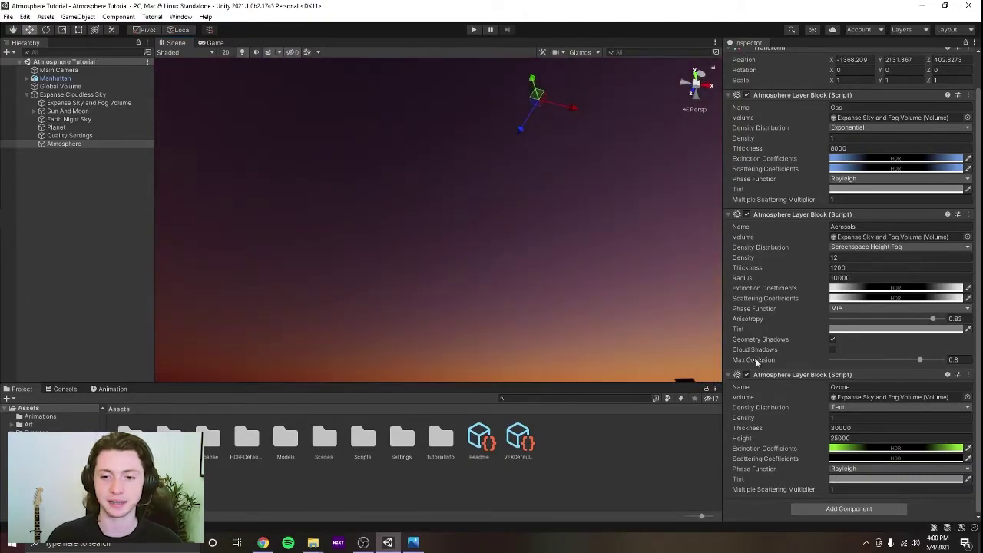
{"action": "left_click_drag", "start_coordinate": [783, 424], "coordinate": [785, 423]}
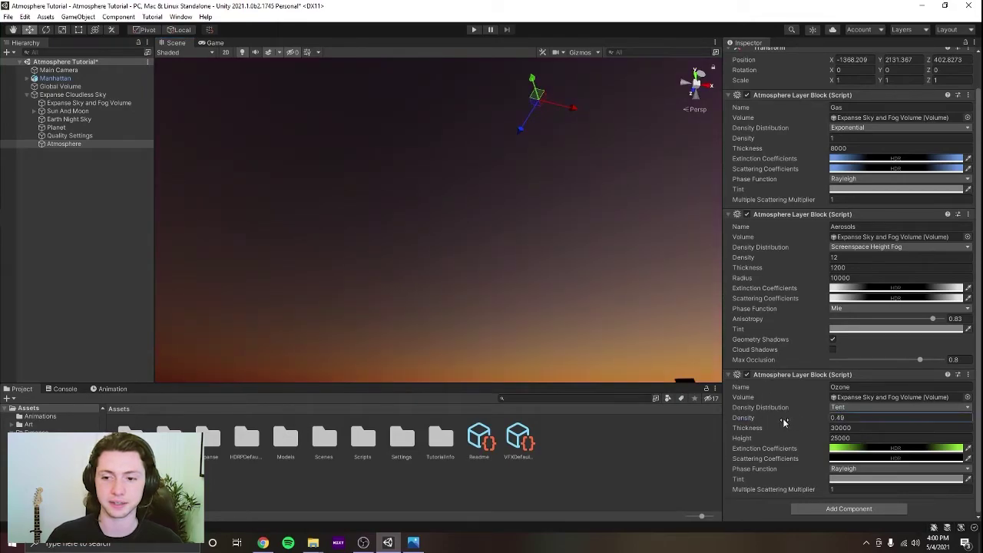
{"action": "right_click_drag", "start_coordinate": [591, 312], "coordinate": [639, 291]}
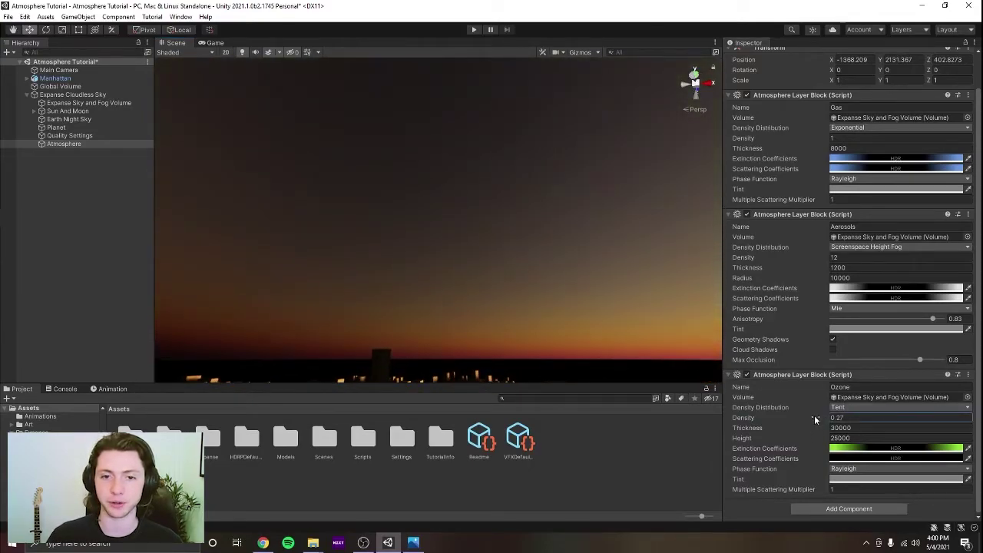
Raise the Ozone layer's density to about 2.75 and inspect the sunset over the city
{"action": "left_click_drag", "start_coordinate": [820, 418], "coordinate": [856, 416]}
{"action": "right_click_drag", "start_coordinate": [546, 245], "coordinate": [679, 249]}
{"action": "right_click_drag", "start_coordinate": [581, 317], "coordinate": [586, 330]}
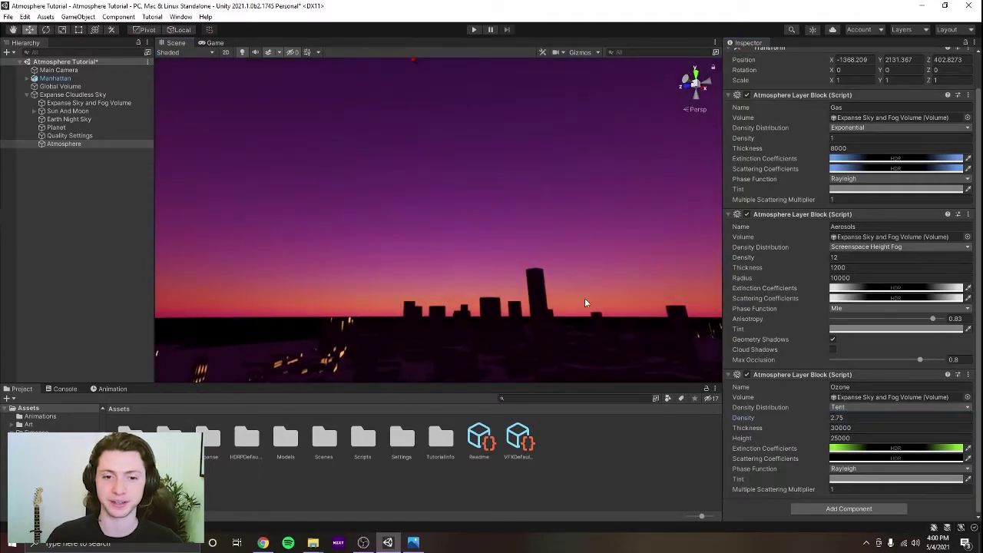
Look across the purple sunset sky, and try the Ozone layer's density at 0 for comparison
{"action": "middle_click_drag", "start_coordinate": [584, 298], "coordinate": [477, 329]}
{"action": "right_click_drag", "start_coordinate": [478, 329], "coordinate": [647, 353]}
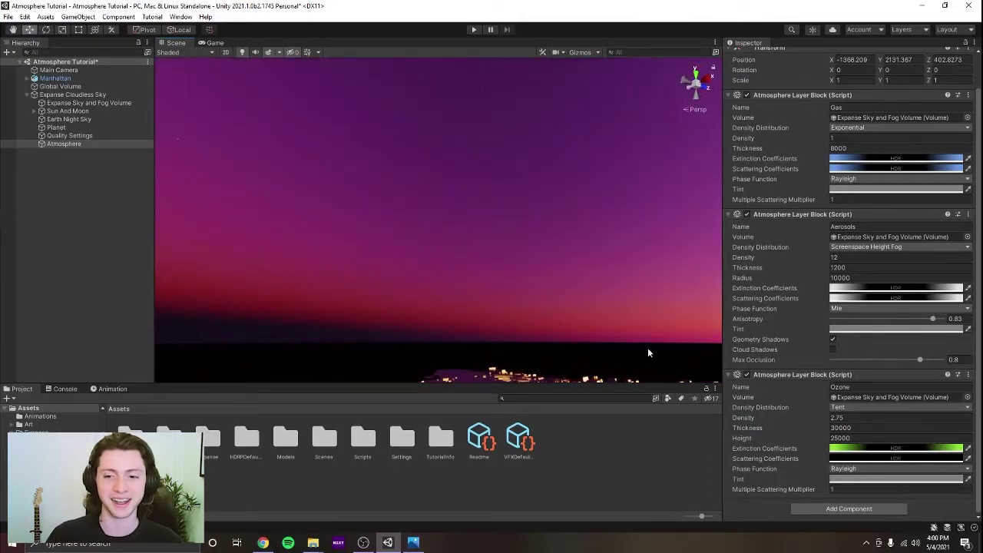
{"action": "left_click_drag", "start_coordinate": [815, 424], "coordinate": [775, 421]}
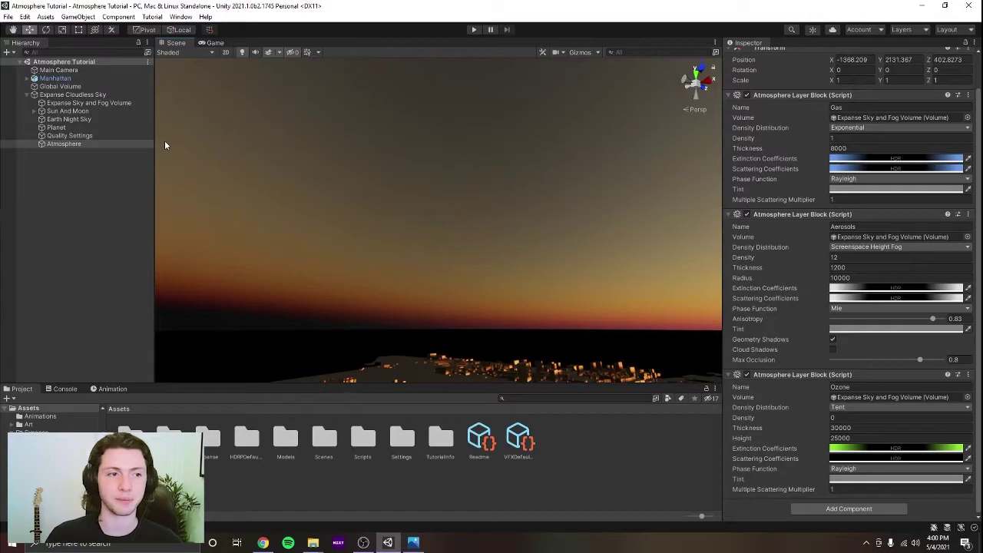
Raise the Sun's direction X to about 43 for a daytime sky
{"action": "left_click", "coordinate": [67, 111]}
{"action": "left_click_drag", "start_coordinate": [832, 140], "coordinate": [260, 214]}
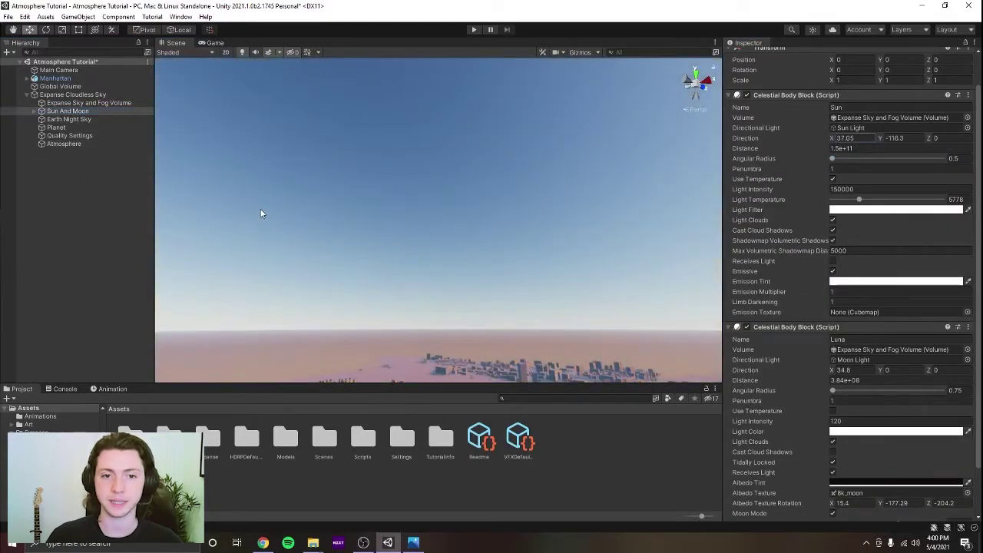
Compare the daytime sky at Ozone densities such as 3.12, 1.96 and 0.03, and set the Ozone layer's density to 0.5
{"action": "left_click", "coordinate": [54, 144]}
{"action": "right_click_drag", "start_coordinate": [458, 235], "coordinate": [760, 427]}
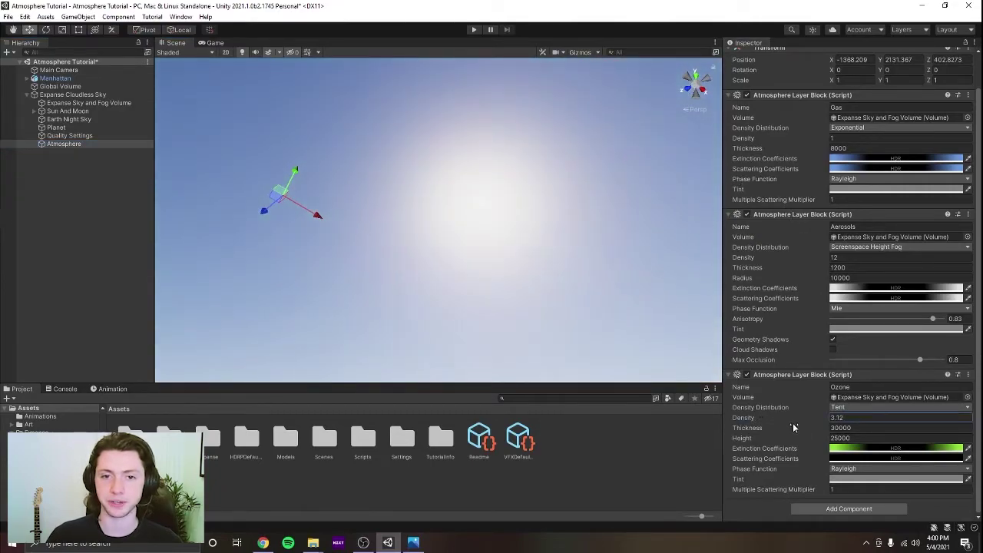
{"action": "left_click_drag", "start_coordinate": [792, 427], "coordinate": [776, 432]}
{"action": "right_click_drag", "start_coordinate": [569, 279], "coordinate": [343, 255]}
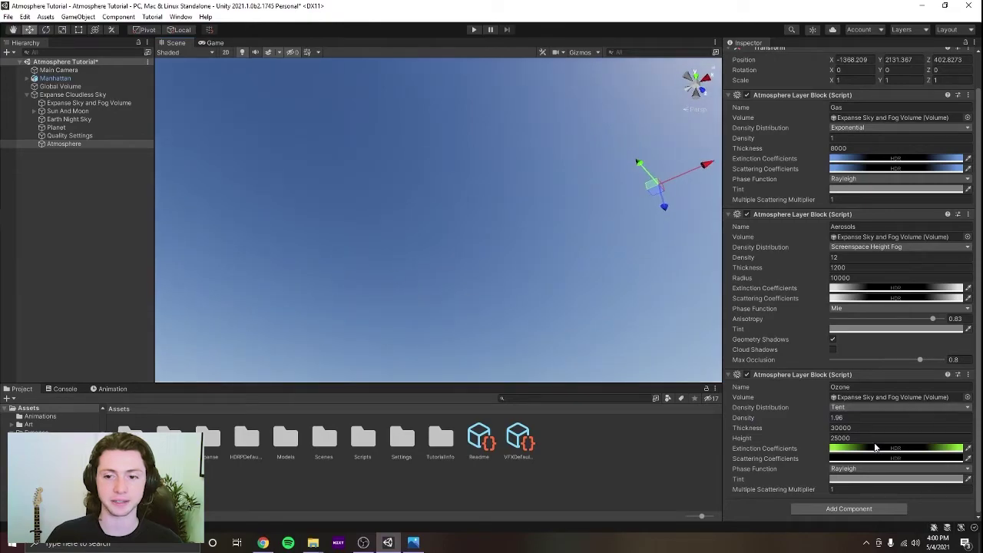
{"action": "left_click_drag", "start_coordinate": [759, 420], "coordinate": [415, 415]}
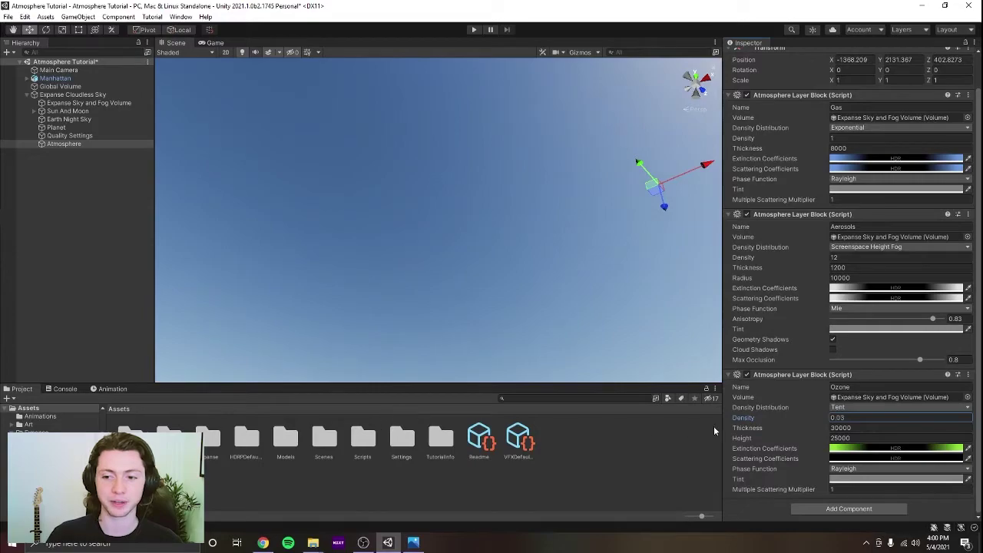
{"action": "left_click_drag", "start_coordinate": [845, 419], "coordinate": [841, 419]}
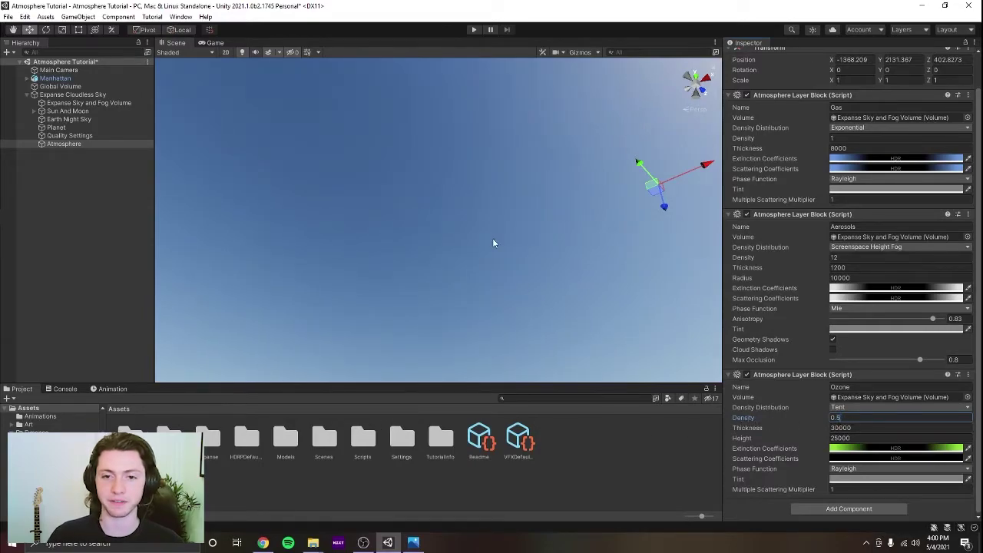
{"action": "key", "text": "Return"}
Lower the Sun's direction X to about -3.23 for twilight, and inspect the sky above the horizon
{"action": "left_click", "coordinate": [68, 111]}
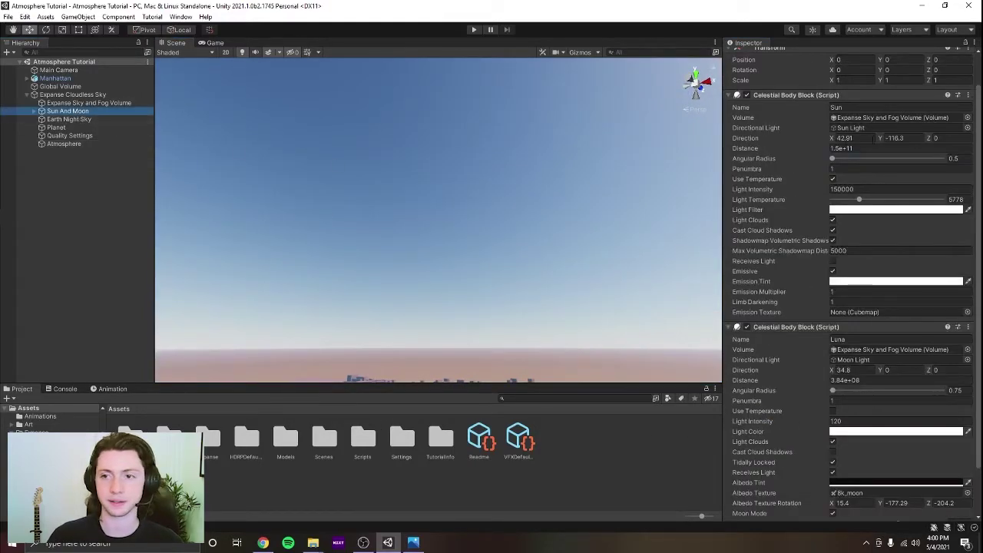
{"action": "left_click_drag", "start_coordinate": [834, 144], "coordinate": [825, 137]}
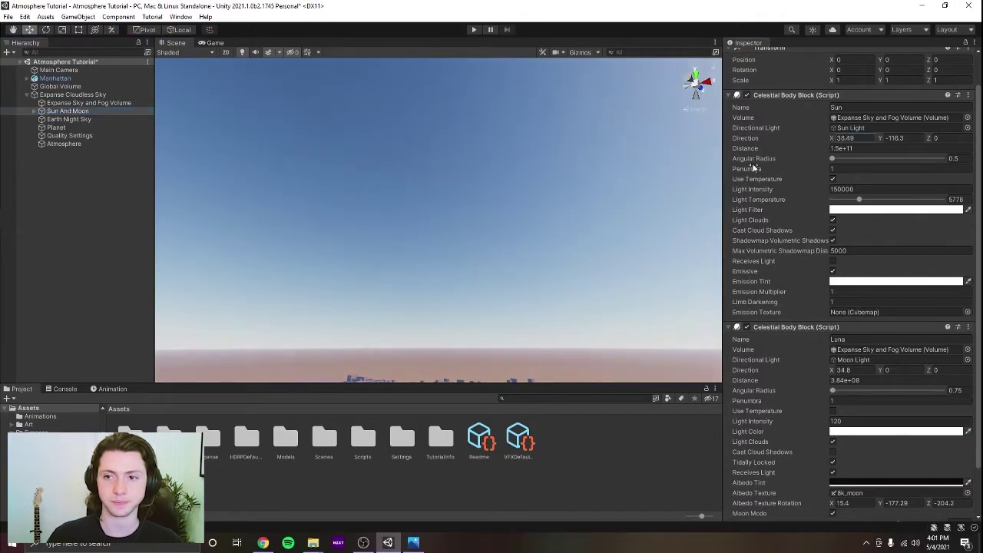
{"action": "left_click_drag", "start_coordinate": [755, 166], "coordinate": [318, 271]}
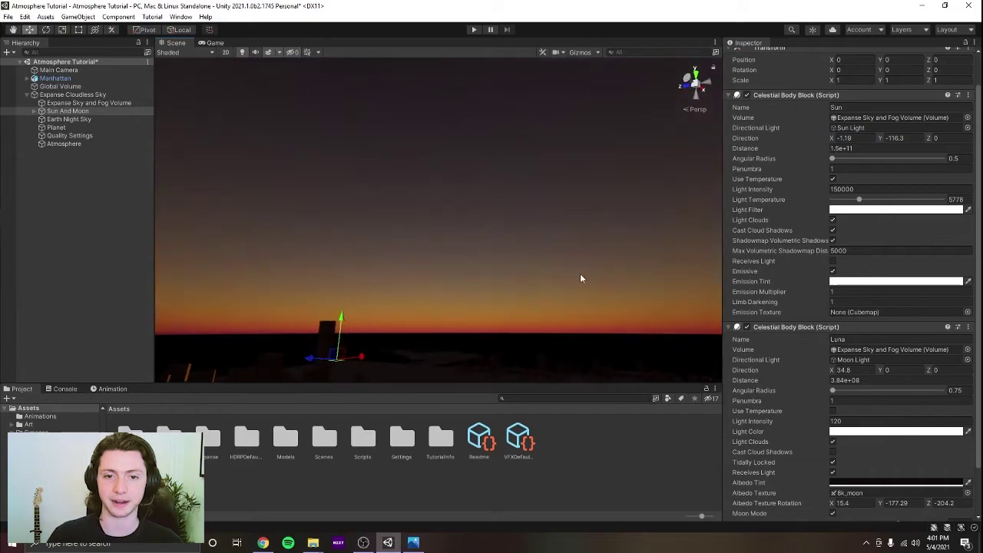
{"action": "right_click_drag", "start_coordinate": [580, 278], "coordinate": [466, 294]}
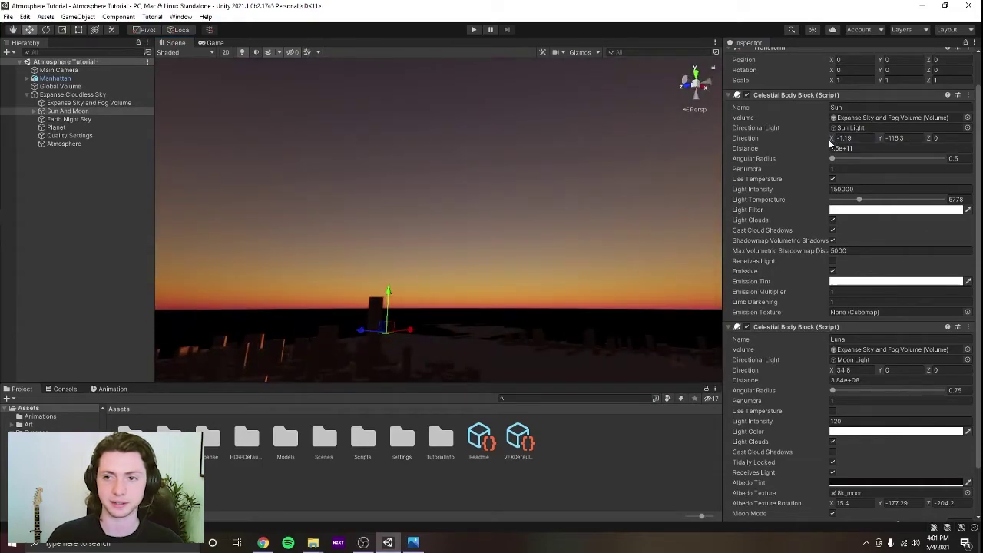
{"action": "left_click_drag", "start_coordinate": [831, 140], "coordinate": [861, 142]}
{"action": "middle_click_drag", "start_coordinate": [531, 312], "coordinate": [593, 243]}
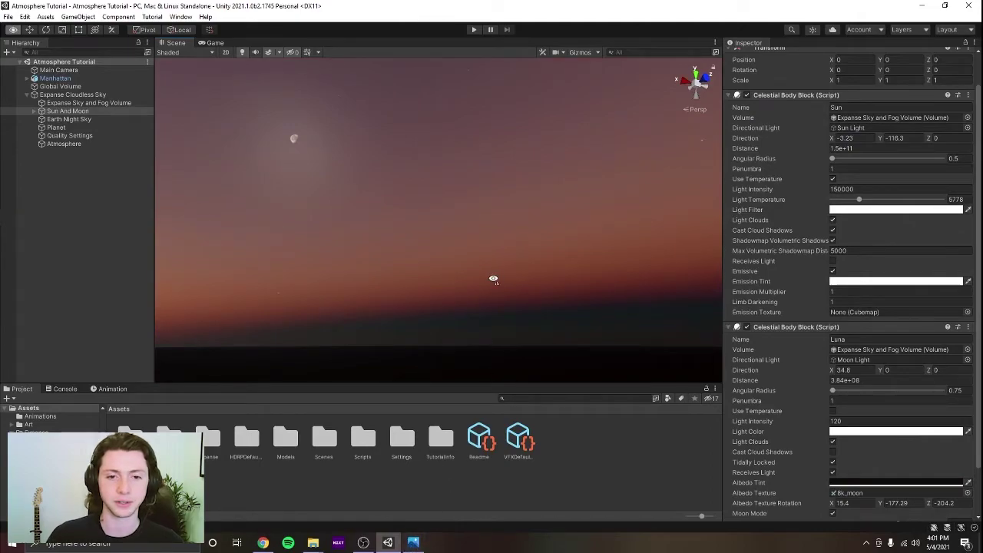
Switch to Photos to view the twilight-dubai.jpg reference, and return to the Unity scene
{"action": "left_click", "coordinate": [413, 543]}
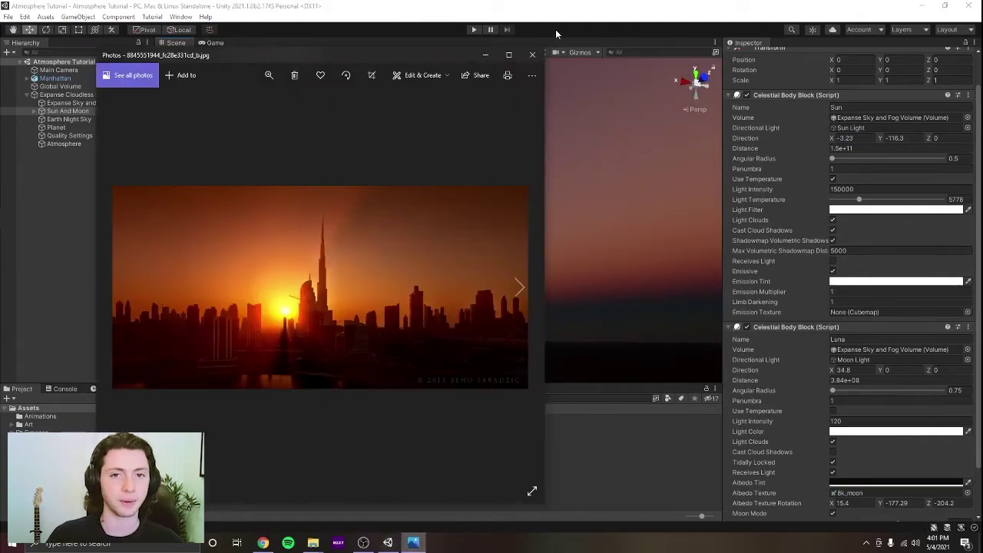
{"action": "left_click", "coordinate": [533, 57]}
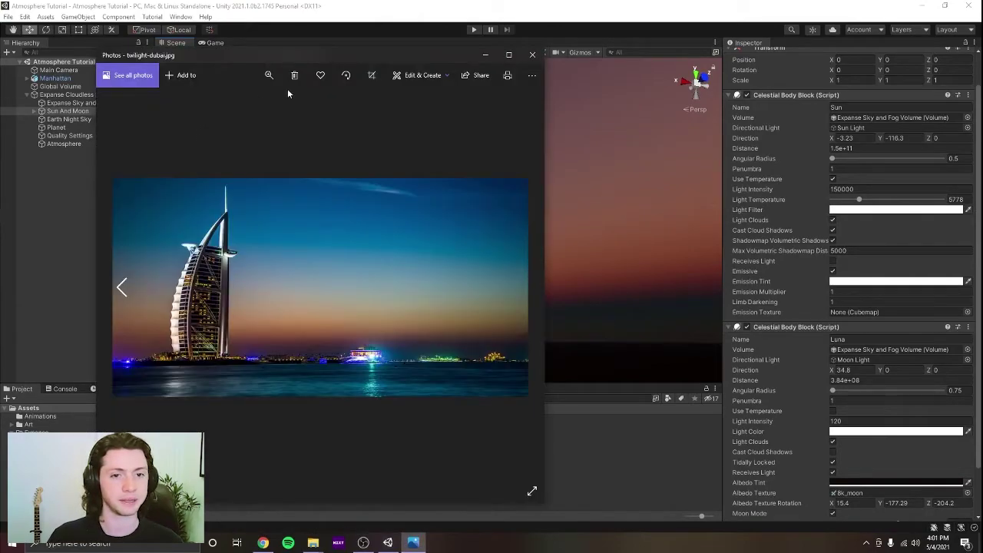
{"action": "left_click", "coordinate": [628, 212]}
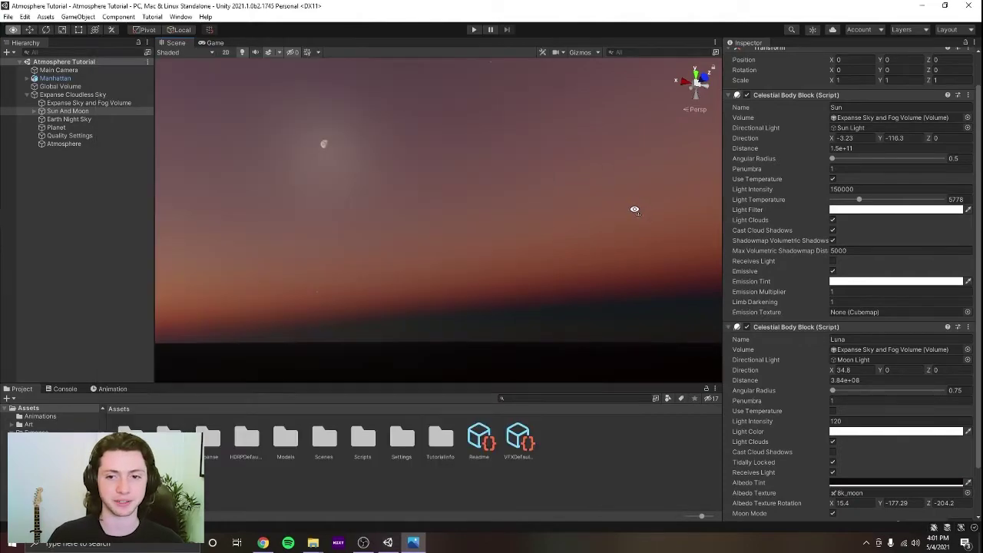
Select the Atmosphere object and examine the twilight sky's colours from the zenith to the horizon
{"action": "left_click", "coordinate": [80, 146]}
{"action": "right_click_drag", "start_coordinate": [568, 209], "coordinate": [517, 193]}
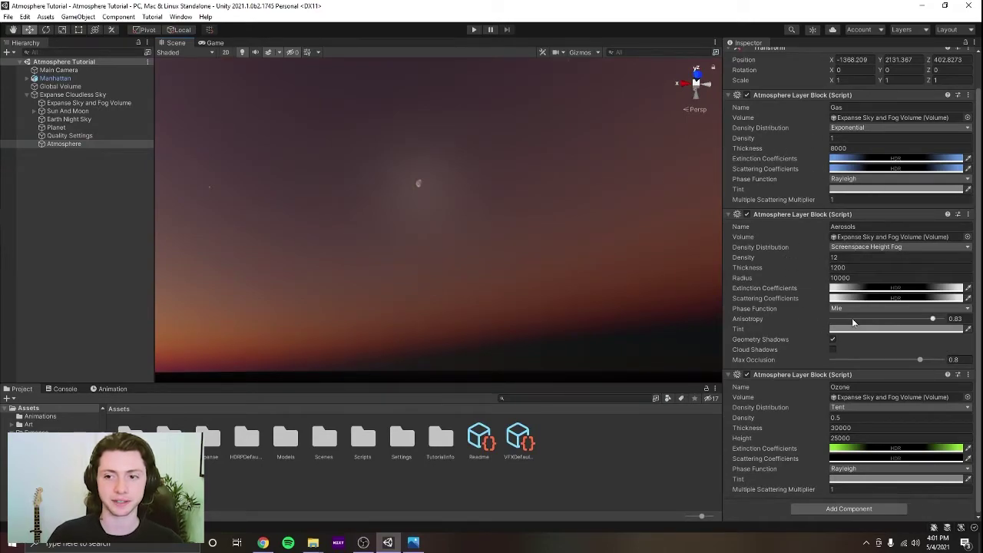
{"action": "right_click_drag", "start_coordinate": [638, 218], "coordinate": [292, 143]}
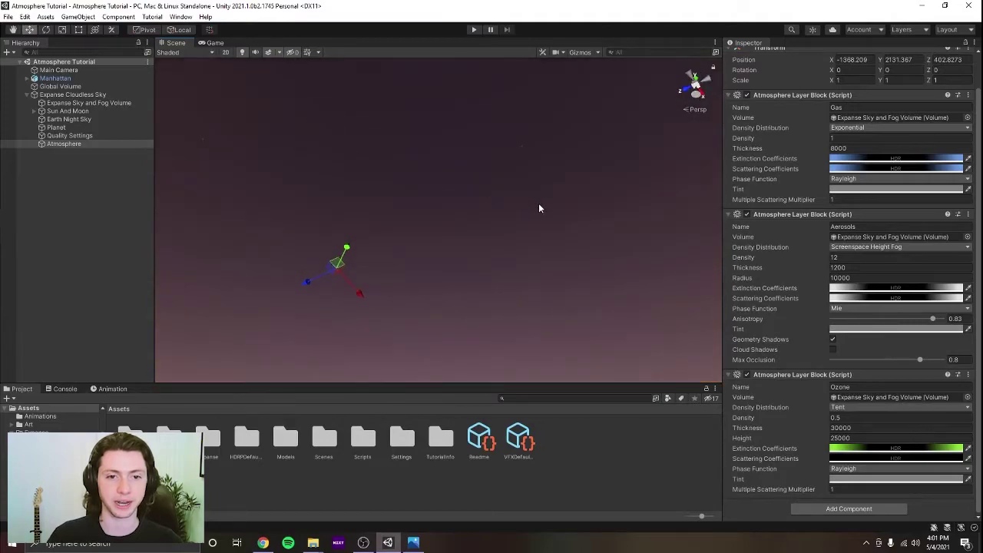
{"action": "right_click_drag", "start_coordinate": [537, 206], "coordinate": [507, 338]}
Place the twilight-dubai.jpg photo beside the scene view and compare its colour gradient with the rendered twilight sky
{"action": "left_click", "coordinate": [413, 542]}
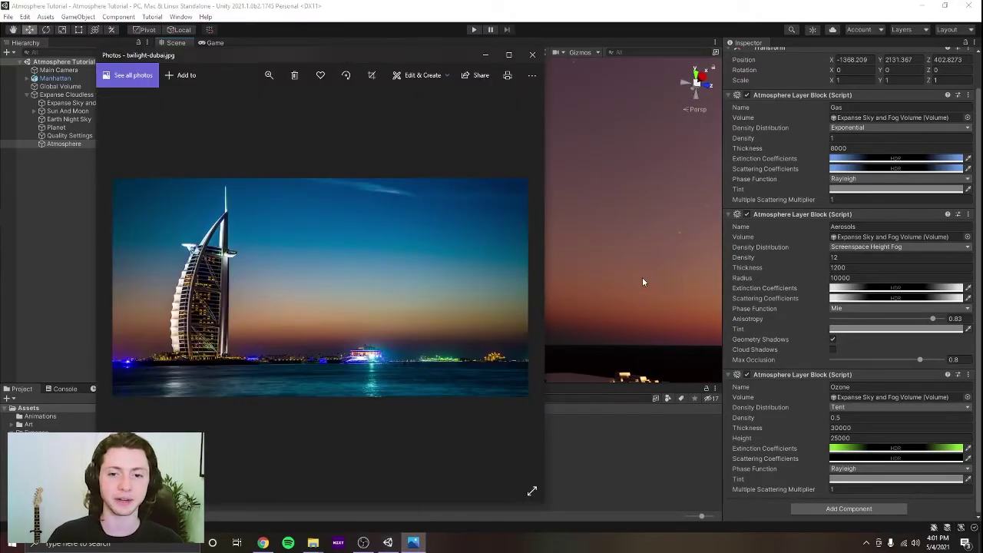
{"action": "left_click_drag", "start_coordinate": [242, 56], "coordinate": [178, 44]}
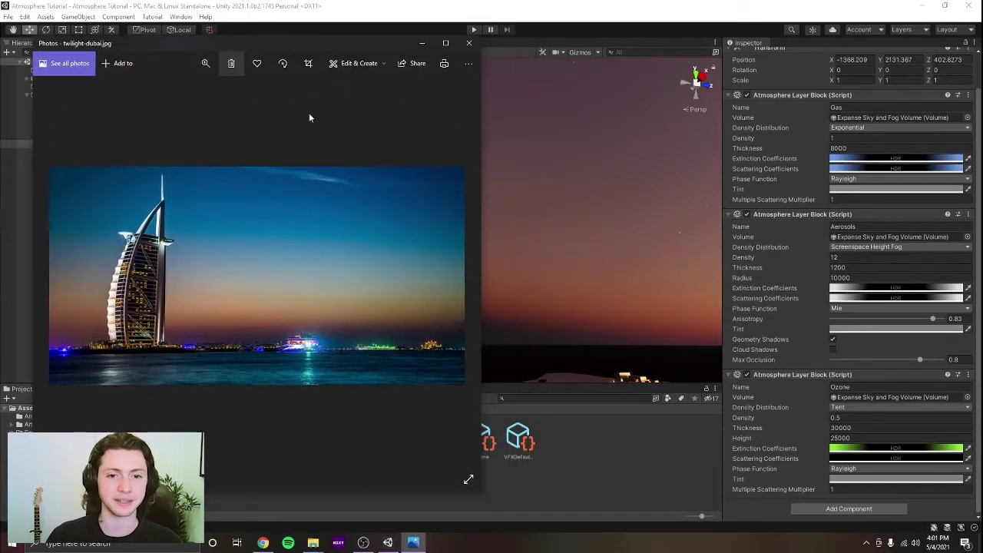
{"action": "right_click_drag", "start_coordinate": [592, 229], "coordinate": [478, 241]}
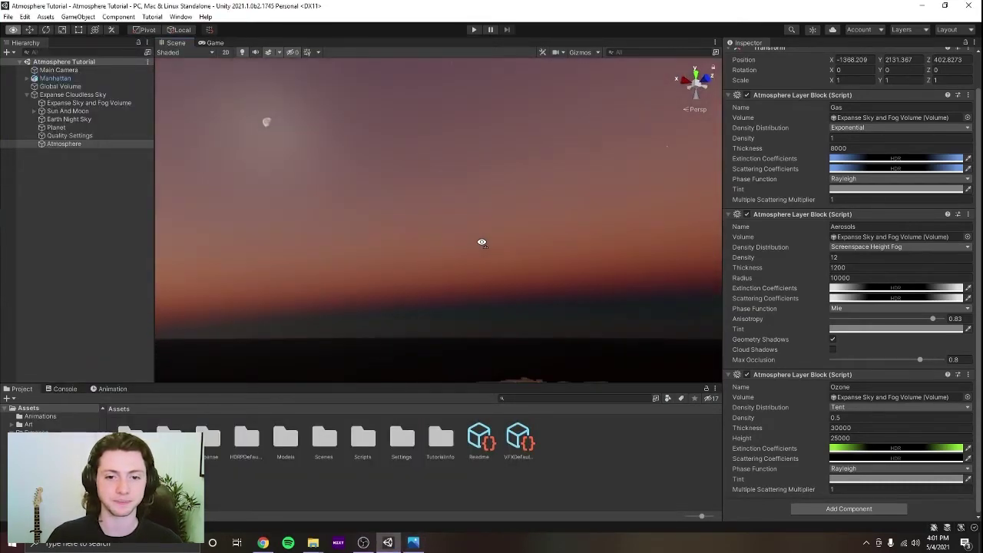
{"action": "left_click", "coordinate": [414, 542]}
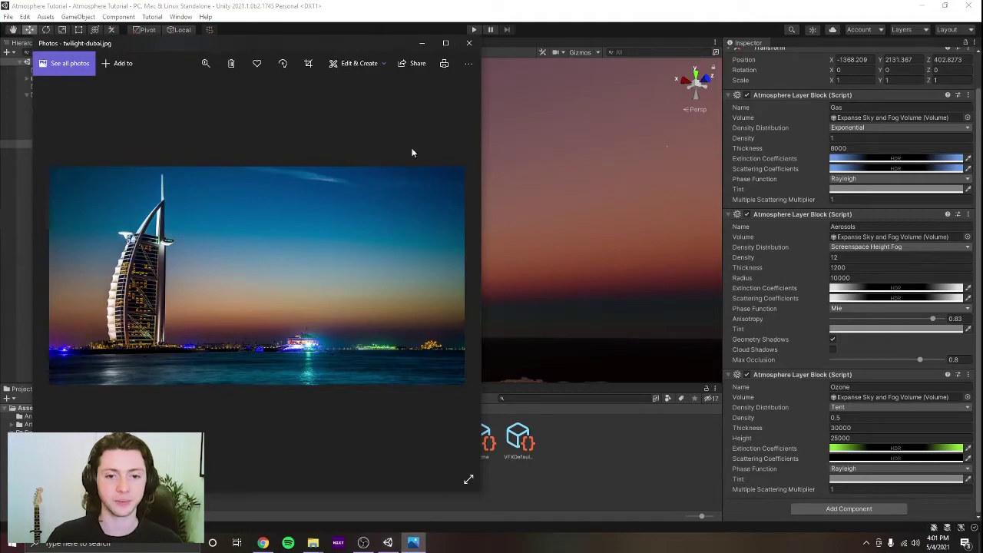
{"action": "left_click_drag", "start_coordinate": [287, 48], "coordinate": [171, 39]}
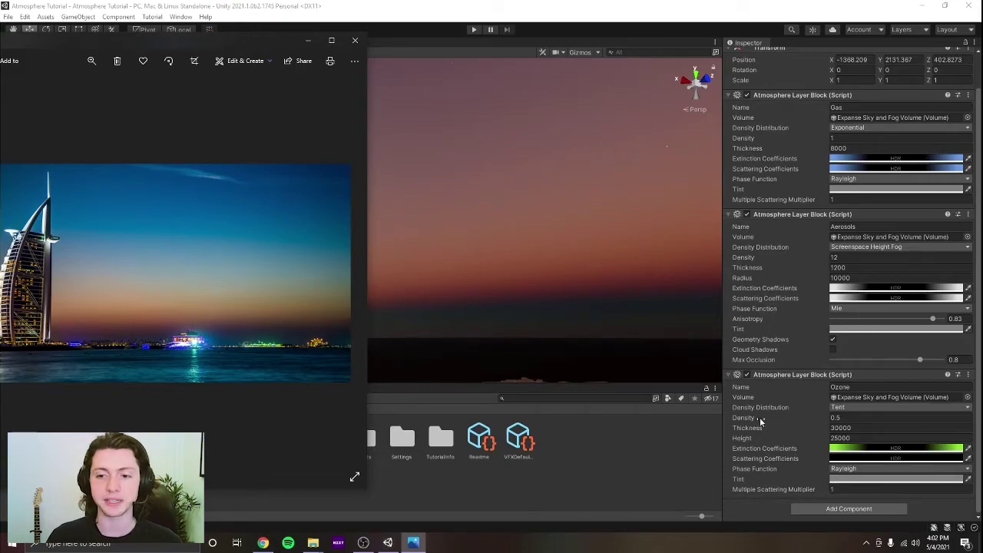
Try lowering the Ozone layer's density to about 0.09, and restore it to 0.5
{"action": "left_click_drag", "start_coordinate": [755, 417], "coordinate": [759, 430]}
{"action": "mouse_move", "coordinate": [766, 428]}
{"action": "left_mouse_down"}
{"action": "mouse_move", "coordinate": [780, 428]}
{"action": "mouse_move", "coordinate": [746, 429]}
{"action": "left_mouse_up"}
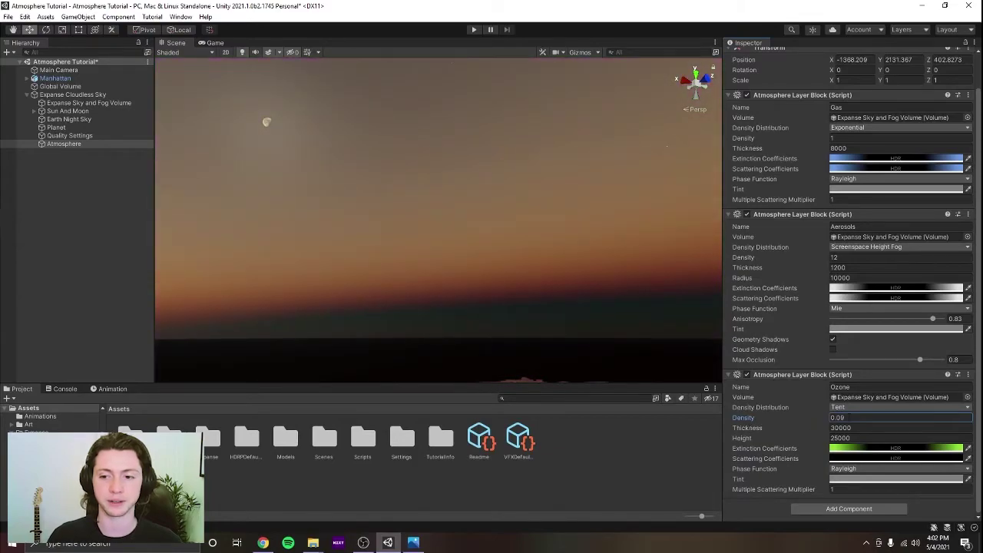
{"action": "type", "text": "0.5"}
{"action": "key", "text": "Return"}
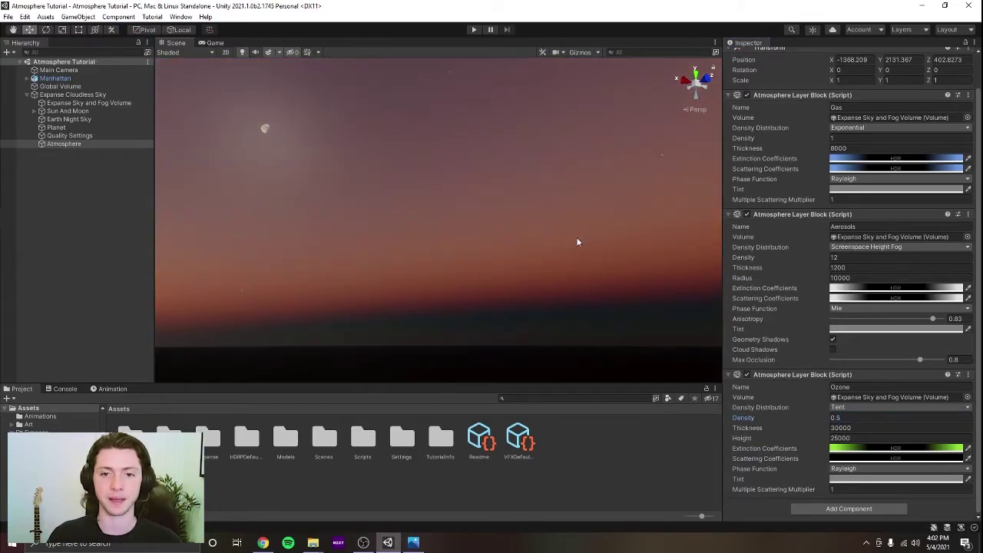
Check the reference photo, and raise the Gas layer's scattering coefficients saturation to about 93 using HSV values
{"action": "left_click", "coordinate": [415, 544]}
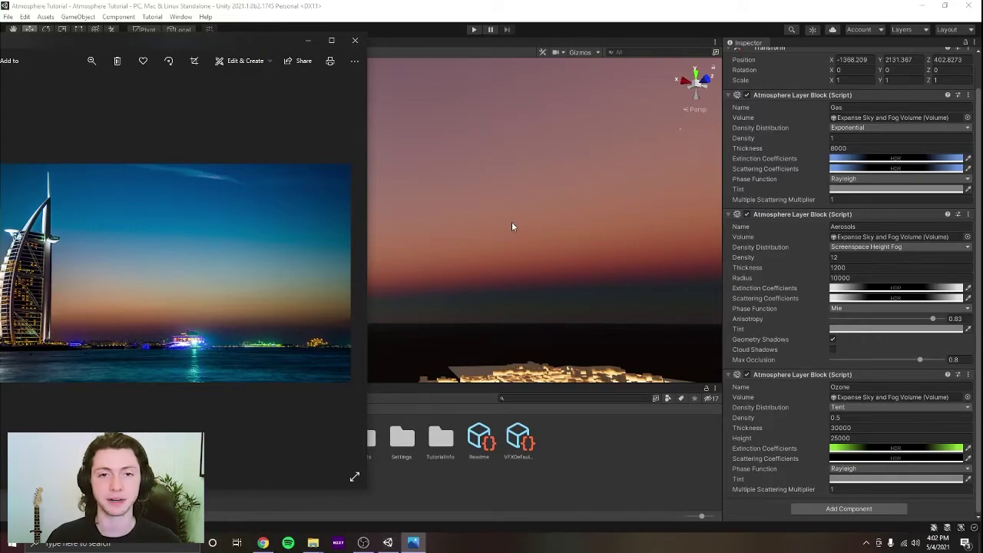
{"action": "left_click", "coordinate": [581, 244]}
{"action": "left_click", "coordinate": [857, 169]}
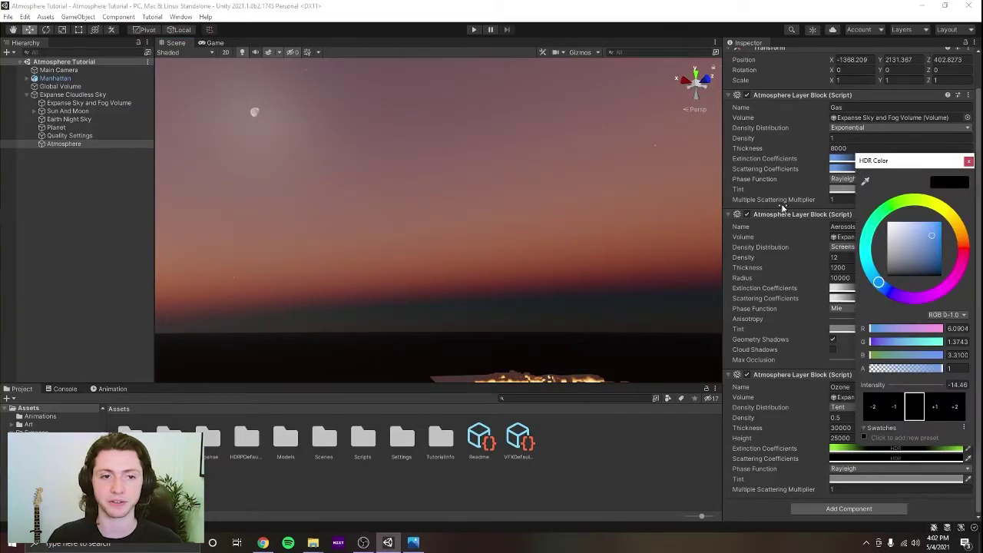
{"action": "left_click", "coordinate": [952, 315]}
{"action": "left_click", "coordinate": [943, 350]}
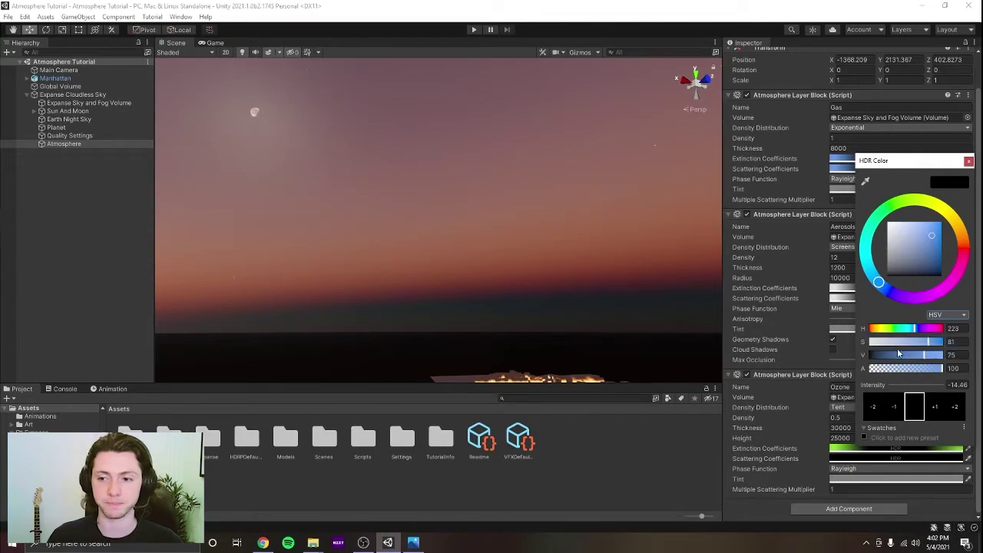
{"action": "left_click_drag", "start_coordinate": [929, 346], "coordinate": [937, 346]}
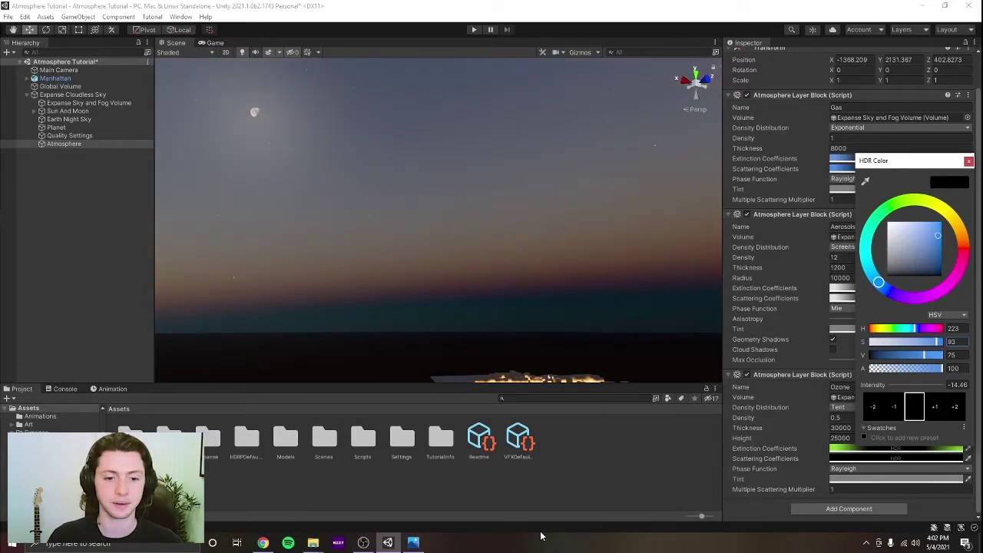
Compare the sky with the reference photo again, and shift the Gas layer's scattering coefficients hue to 224
{"action": "left_click", "coordinate": [414, 542]}
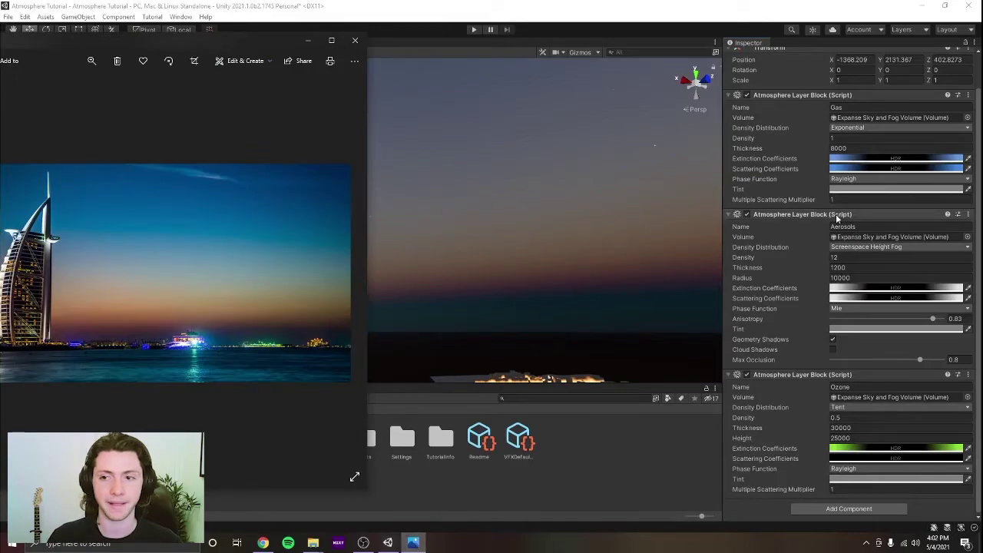
{"action": "left_click", "coordinate": [865, 168]}
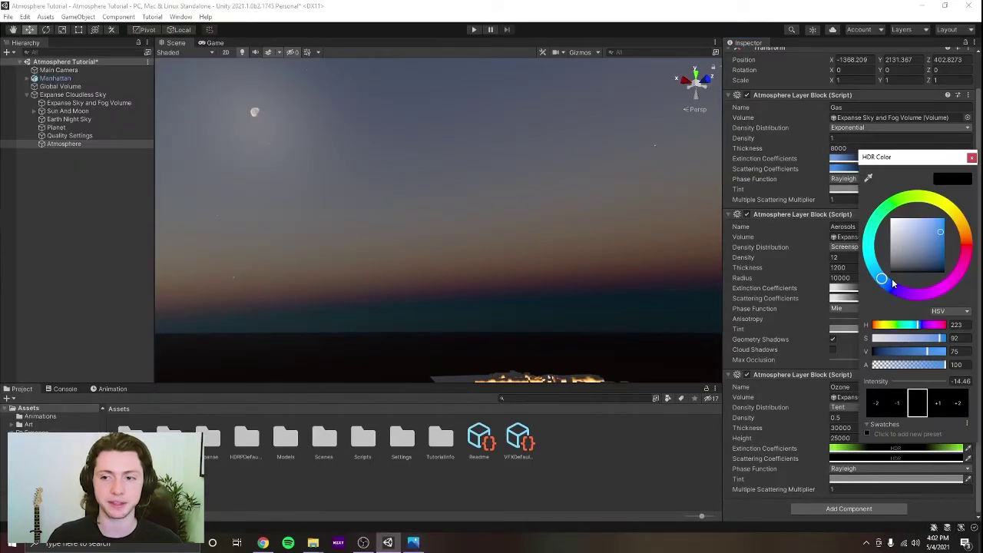
{"action": "left_click_drag", "start_coordinate": [885, 283], "coordinate": [884, 282]}
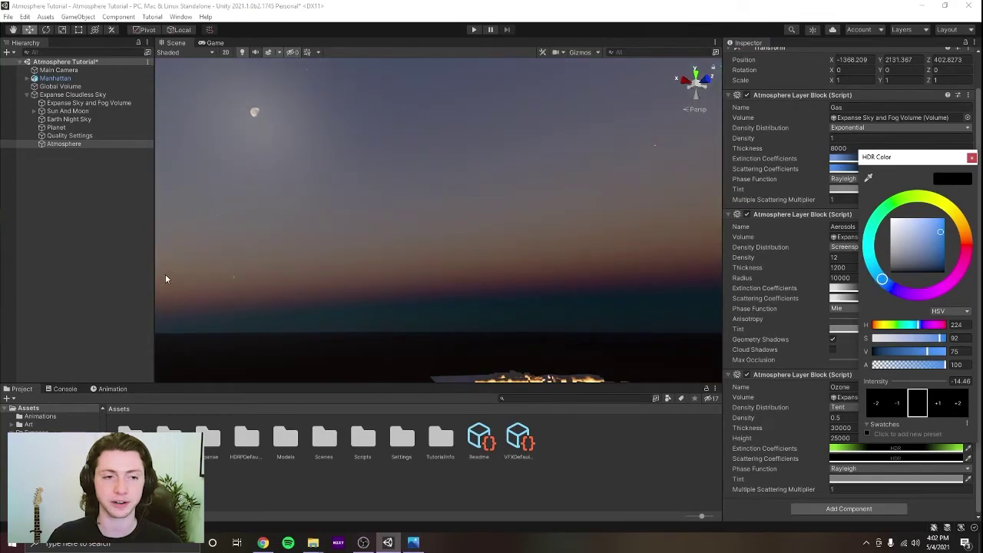
Compare the sky with twilight-dubai.jpg once more, and set the Gas layer's scattering coefficients saturation to 94
{"action": "key", "text": "alt+Tab"}
{"action": "key", "text": "Left"}
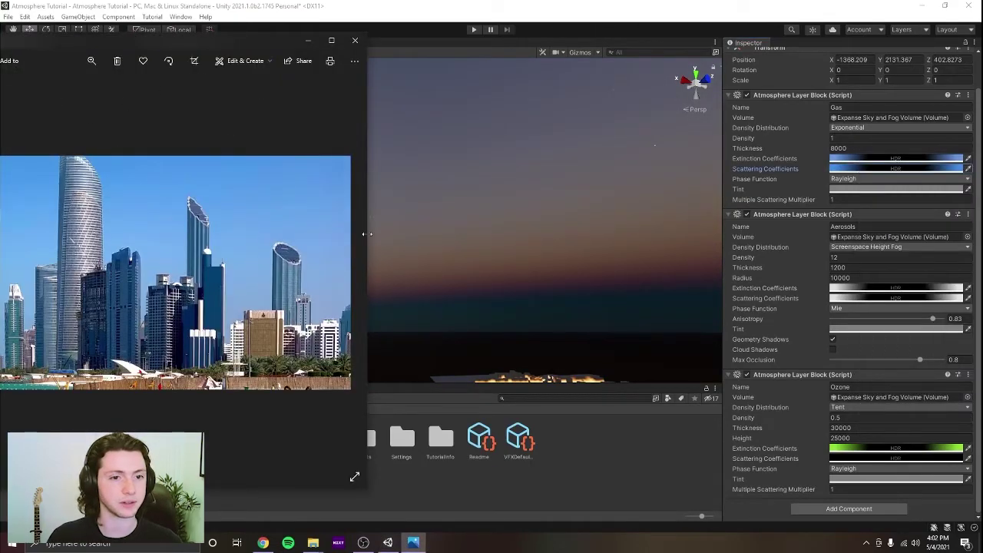
{"action": "left_click", "coordinate": [342, 271]}
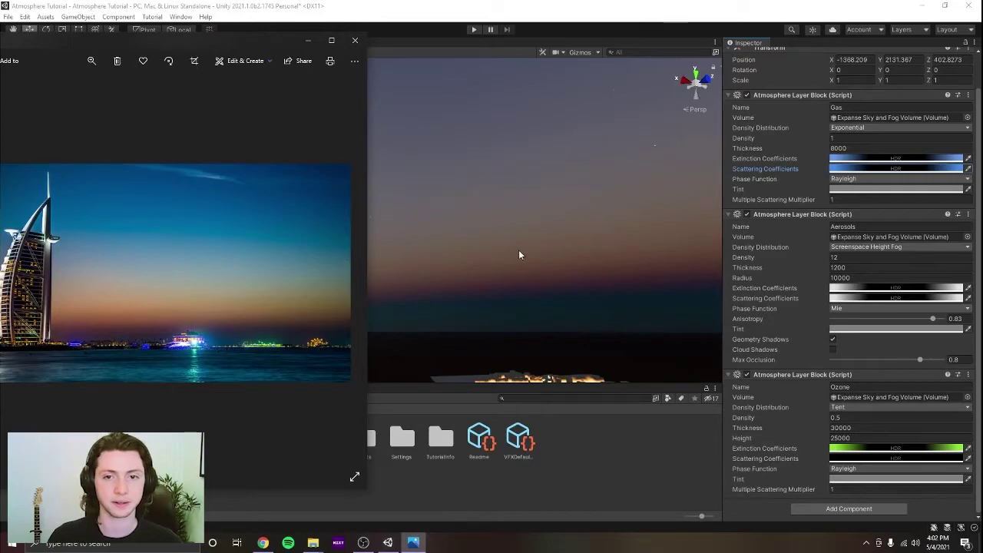
{"action": "left_click", "coordinate": [896, 168]}
{"action": "left_click_drag", "start_coordinate": [942, 341], "coordinate": [943, 344]}
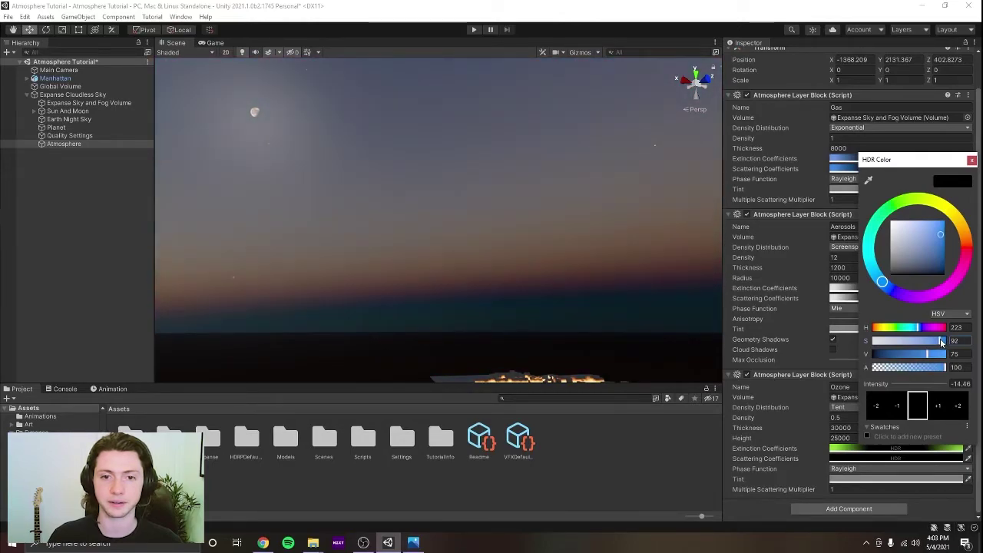
{"action": "left_click_drag", "start_coordinate": [942, 343], "coordinate": [943, 344]}
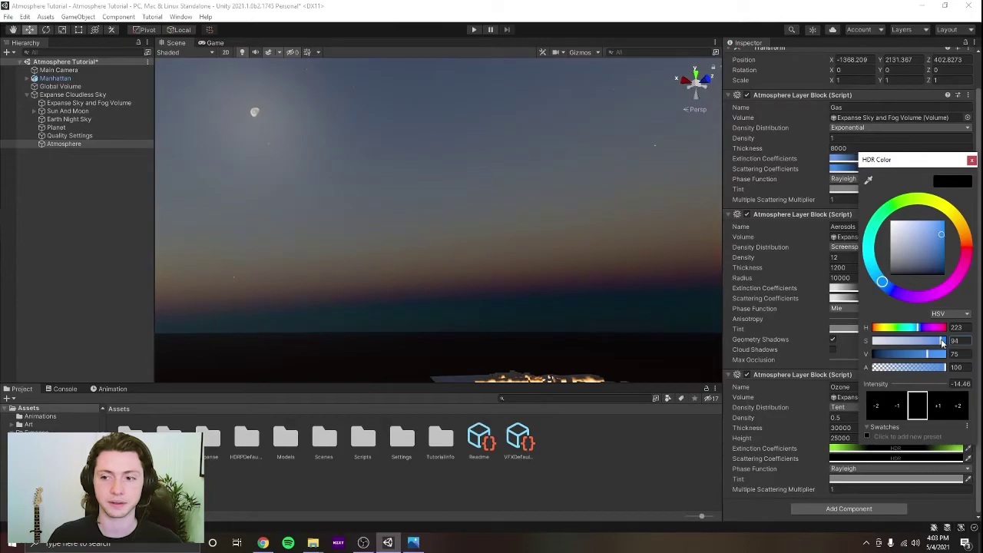
Check the twilight reference photo again, and set the Gas layer's scattering coefficients saturation to 92
{"action": "key", "text": "alt+Tab"}
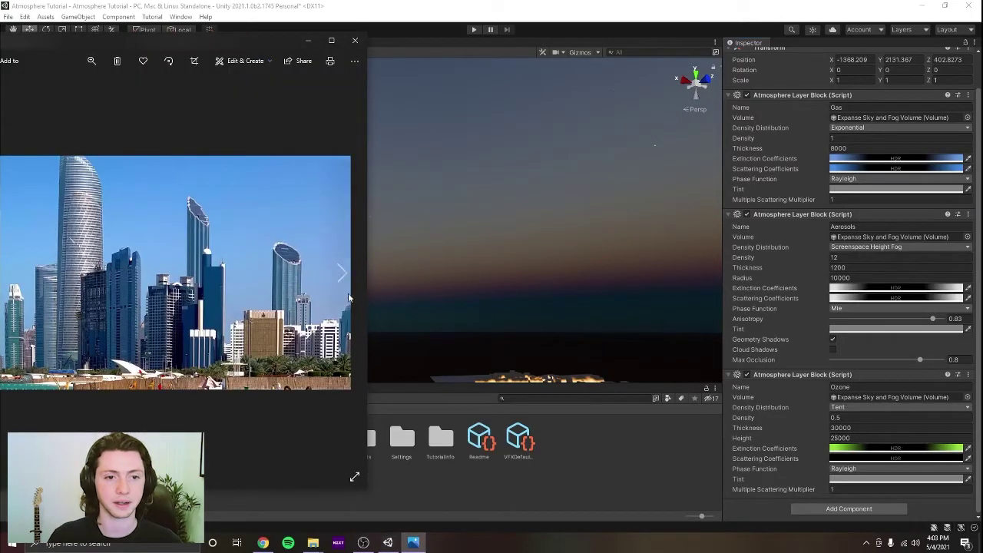
{"action": "left_click", "coordinate": [341, 275]}
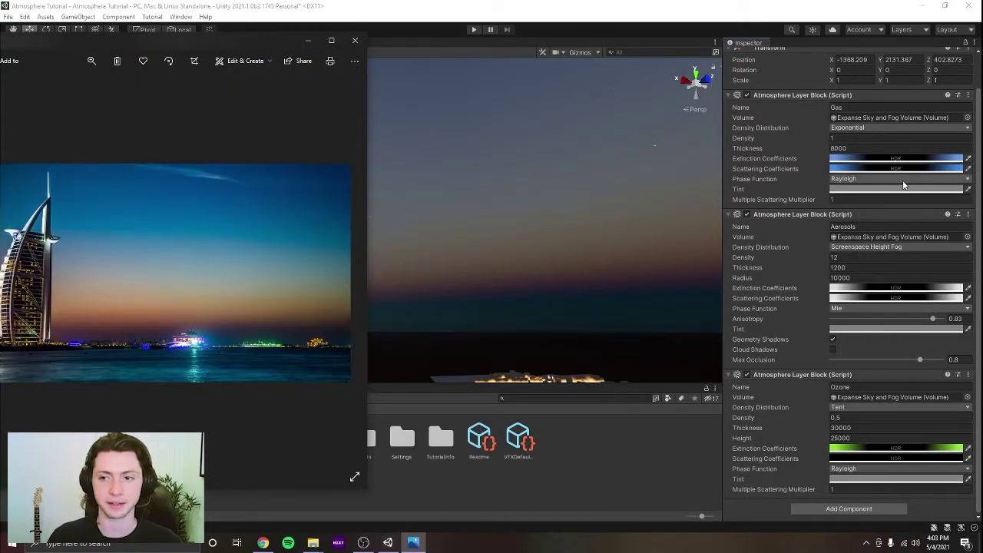
{"action": "right_click_drag", "start_coordinate": [564, 230], "coordinate": [622, 223]}
{"action": "left_click", "coordinate": [896, 158]}
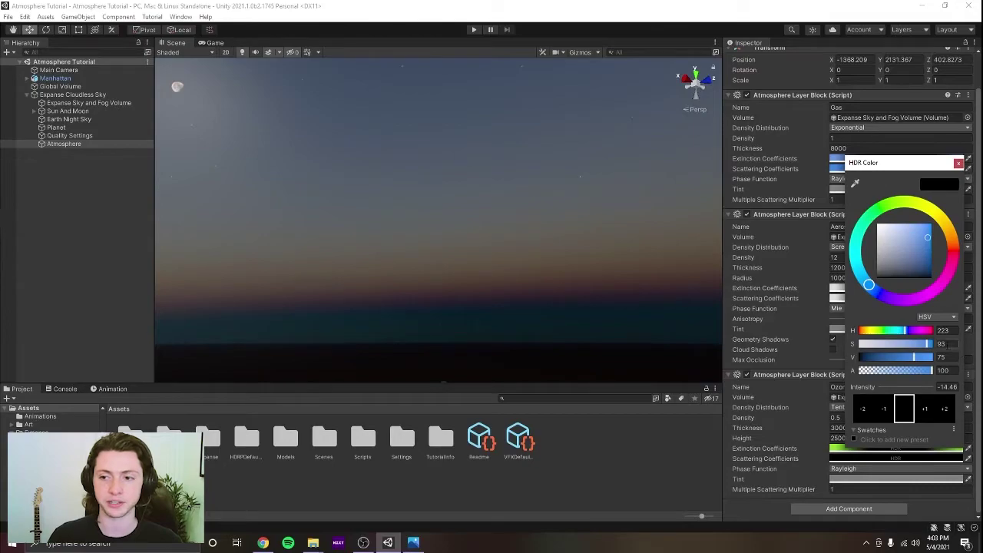
{"action": "left_click", "coordinate": [942, 344]}
{"action": "type", "text": "92"}
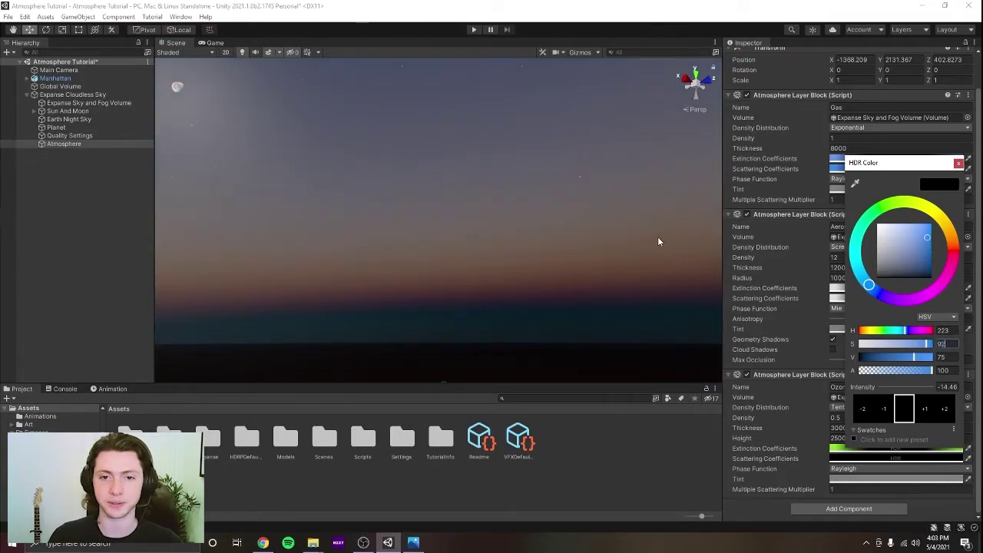
{"action": "left_click_drag", "start_coordinate": [871, 287], "coordinate": [865, 291]}
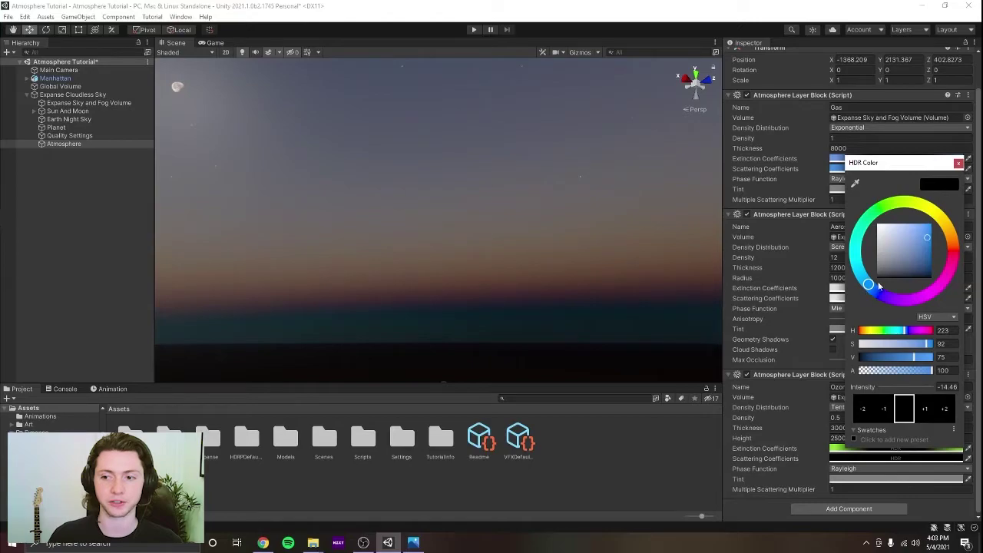
{"action": "left_click", "coordinate": [959, 163]}
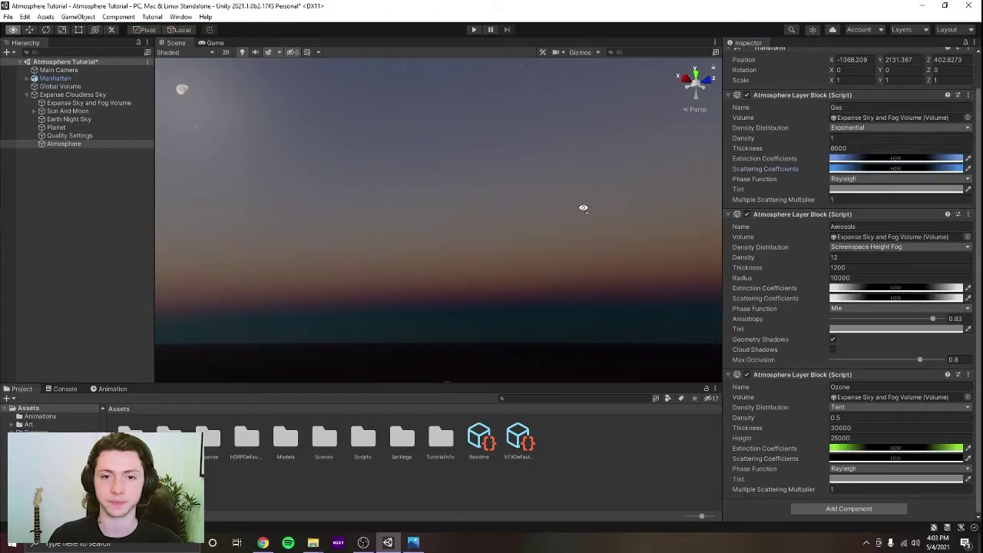
Compare the adjusted twilight sky with the Burj Al Arab twilight reference photo
{"action": "key", "text": "alt+Tab"}
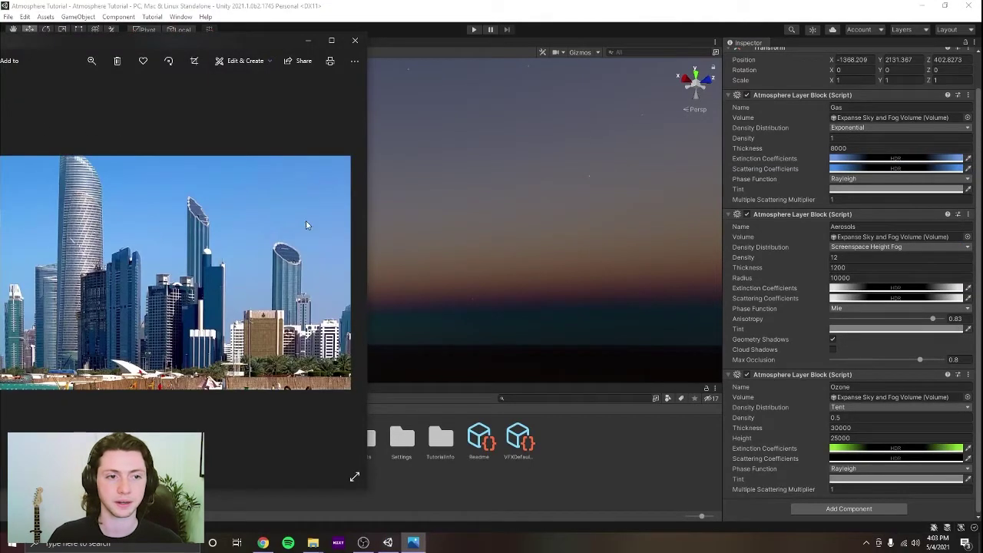
{"action": "left_click", "coordinate": [343, 273]}
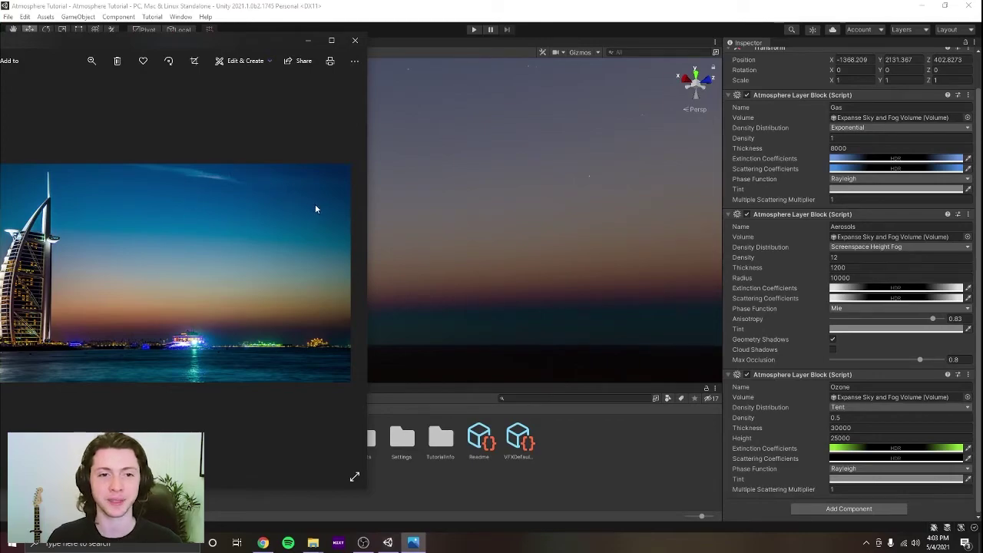
{"action": "left_click", "coordinate": [503, 231]}
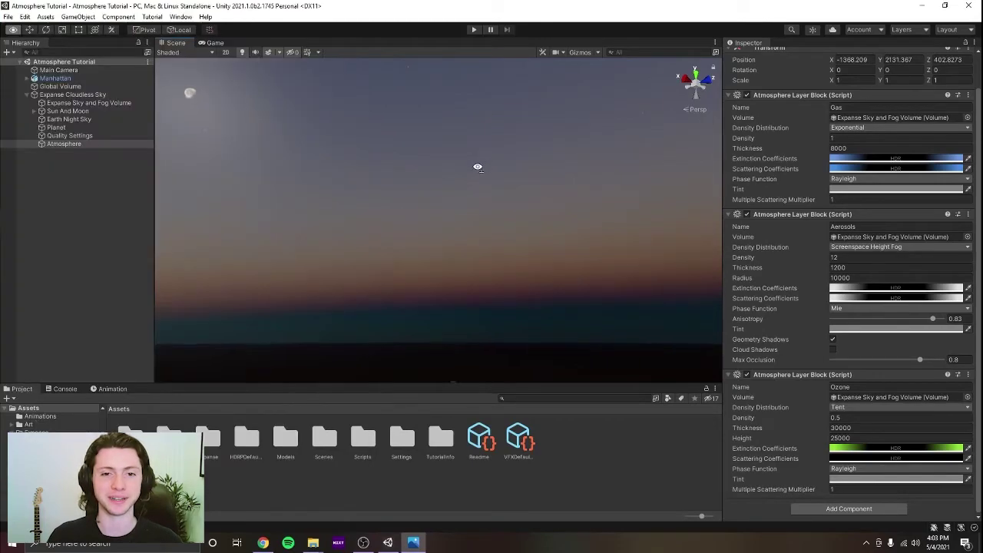
Add a Color Curves override to the Global Volume
{"action": "left_click", "coordinate": [75, 86]}
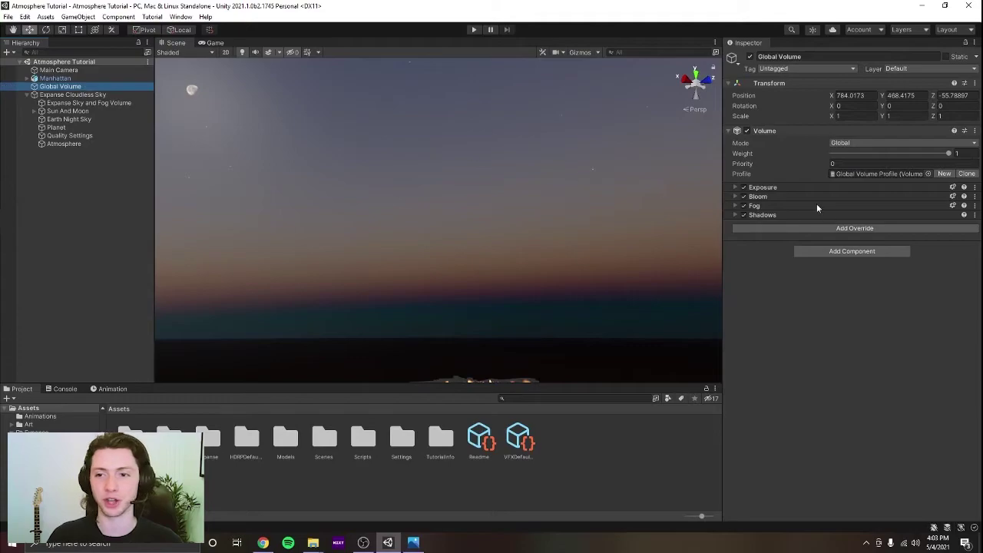
{"action": "left_click", "coordinate": [800, 227]}
{"action": "type", "text": "curves"}
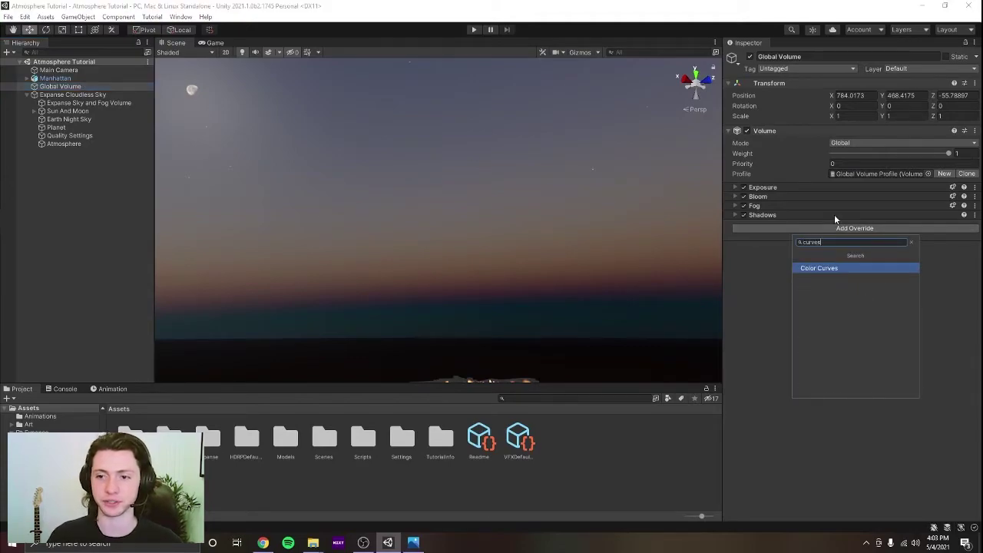
{"action": "key", "text": "Return"}
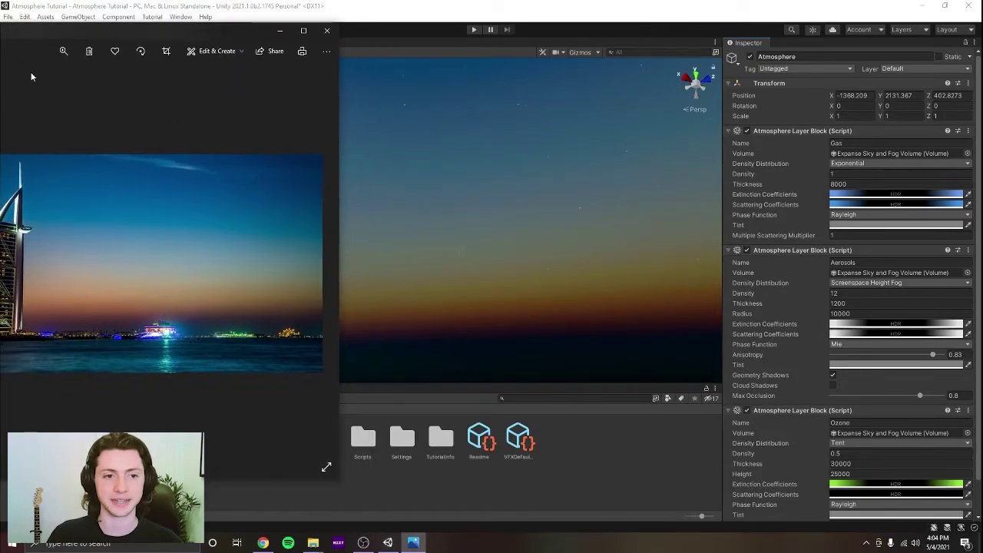
Remove the Color Adjustments and Color Curves overrides from the Global Volume
{"action": "right_click_drag", "start_coordinate": [495, 252], "coordinate": [525, 285]}
{"action": "left_click", "coordinate": [90, 87]}
{"action": "right_click_drag", "start_coordinate": [197, 131], "coordinate": [488, 222]}
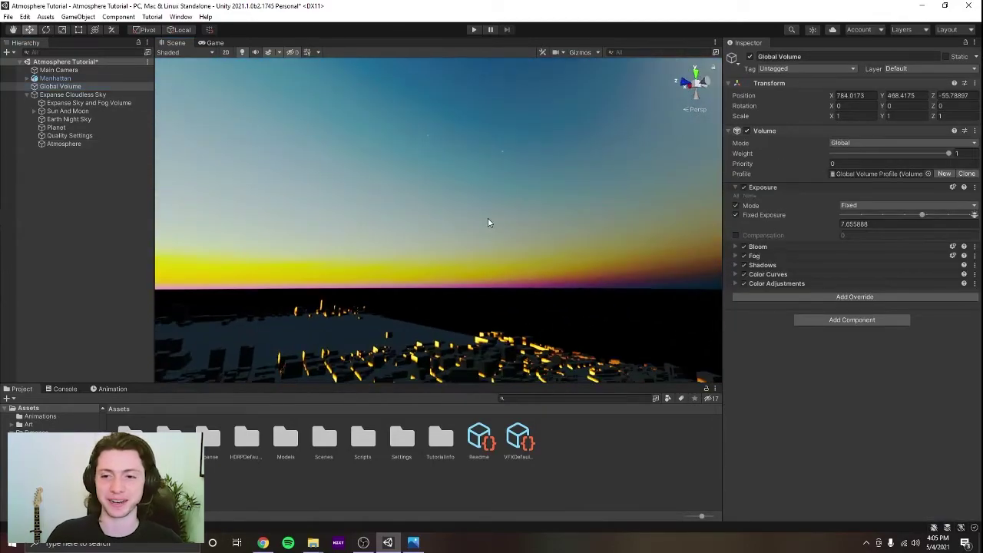
{"action": "left_click", "coordinate": [976, 285]}
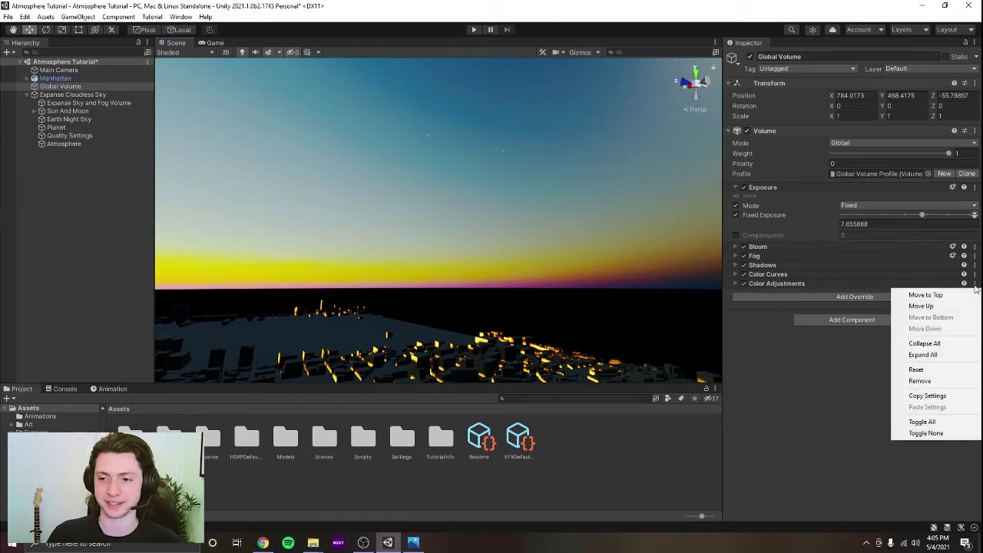
{"action": "left_click", "coordinate": [926, 381]}
{"action": "left_click", "coordinate": [975, 275]}
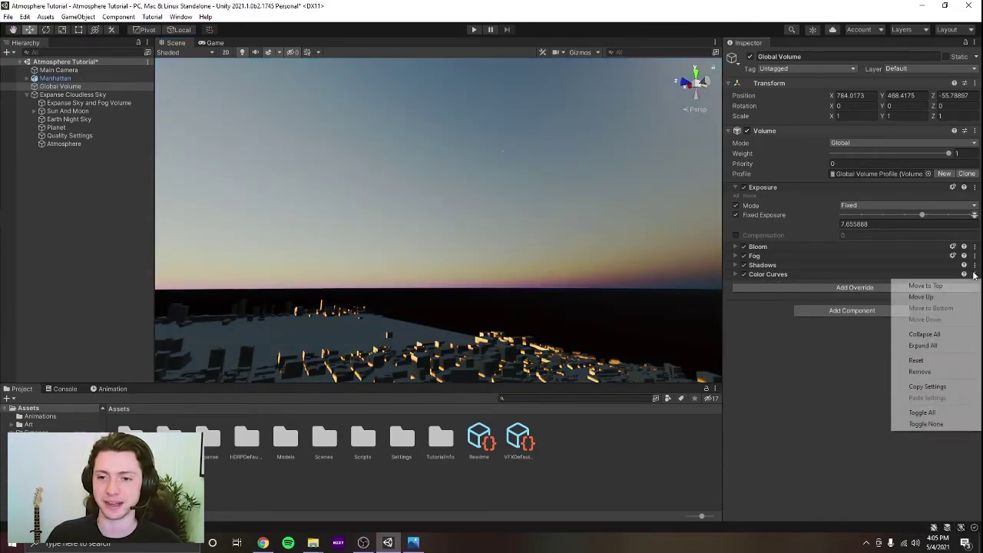
{"action": "left_click", "coordinate": [922, 373]}
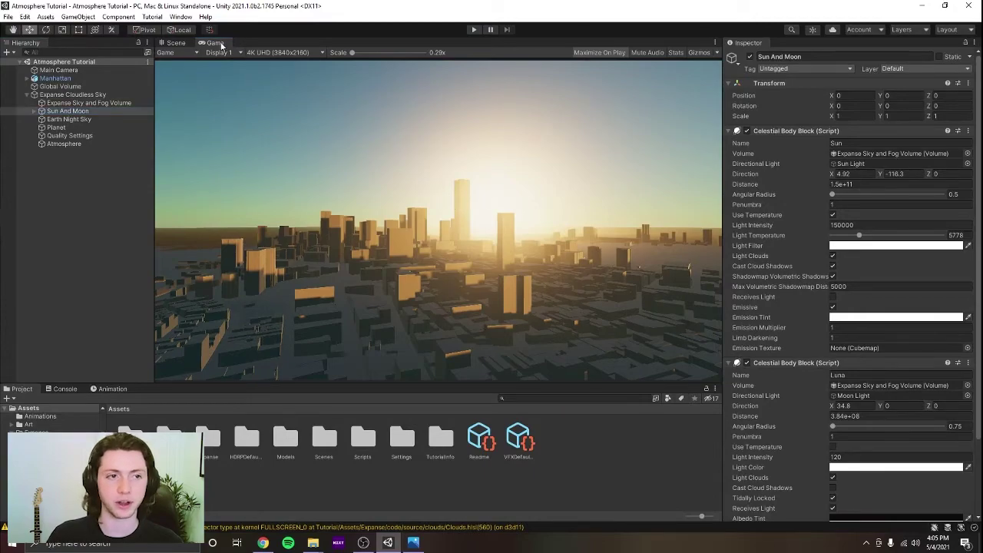
Raise the Sun's direction X to 60.87 on the Sun And Moon object to get a midday sky
{"action": "left_click", "coordinate": [176, 42]}
{"action": "right_click_drag", "start_coordinate": [407, 253], "coordinate": [831, 180]}
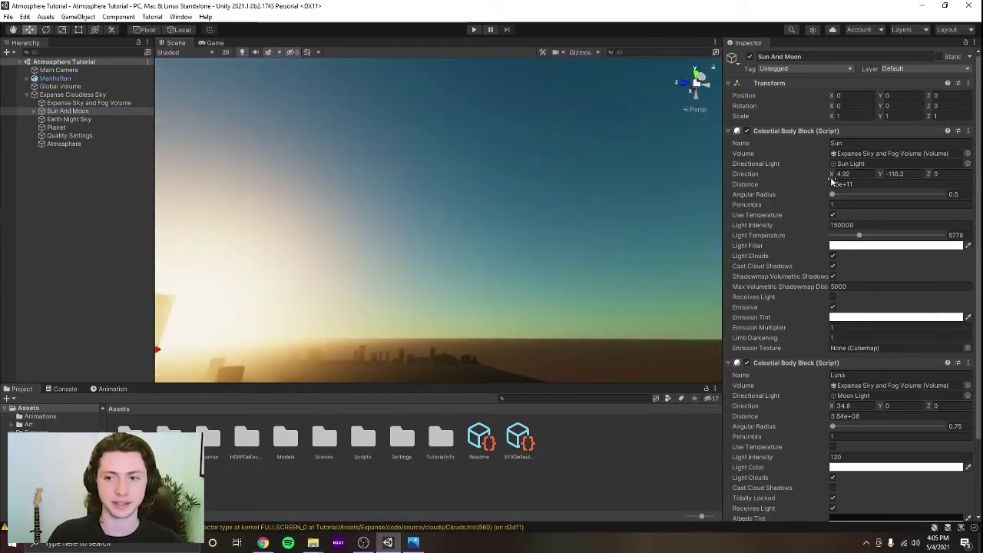
{"action": "left_click_drag", "start_coordinate": [831, 179], "coordinate": [746, 205]}
{"action": "right_click_drag", "start_coordinate": [545, 263], "coordinate": [511, 239]}
{"action": "left_click_drag", "start_coordinate": [832, 175], "coordinate": [346, 212]}
{"action": "right_click_drag", "start_coordinate": [346, 212], "coordinate": [535, 222]}
Compare the midday sky with the daytime reference photo, and bring up the sunset skyline reference photo
{"action": "left_click", "coordinate": [413, 543]}
{"action": "key", "text": "Right"}
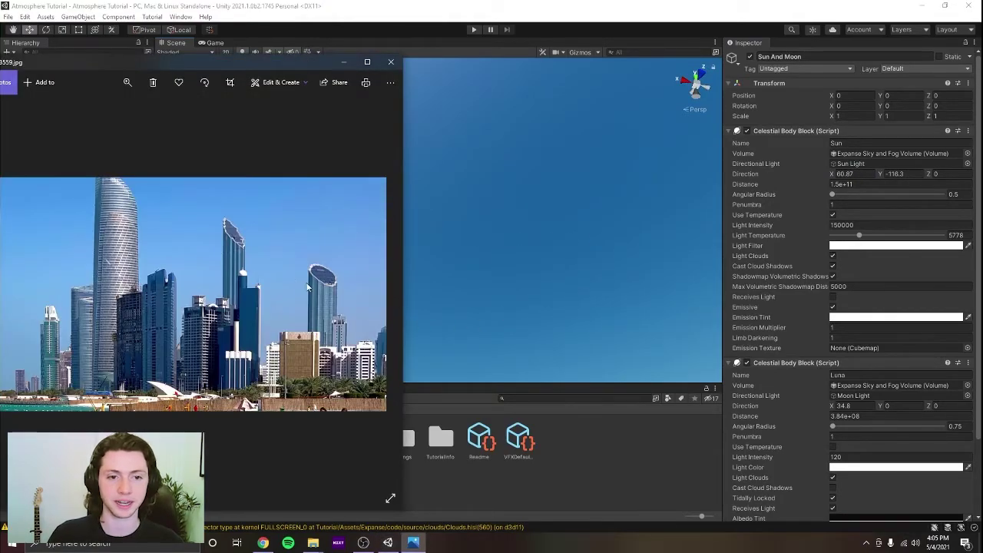
{"action": "right_click_drag", "start_coordinate": [579, 198], "coordinate": [348, 216]}
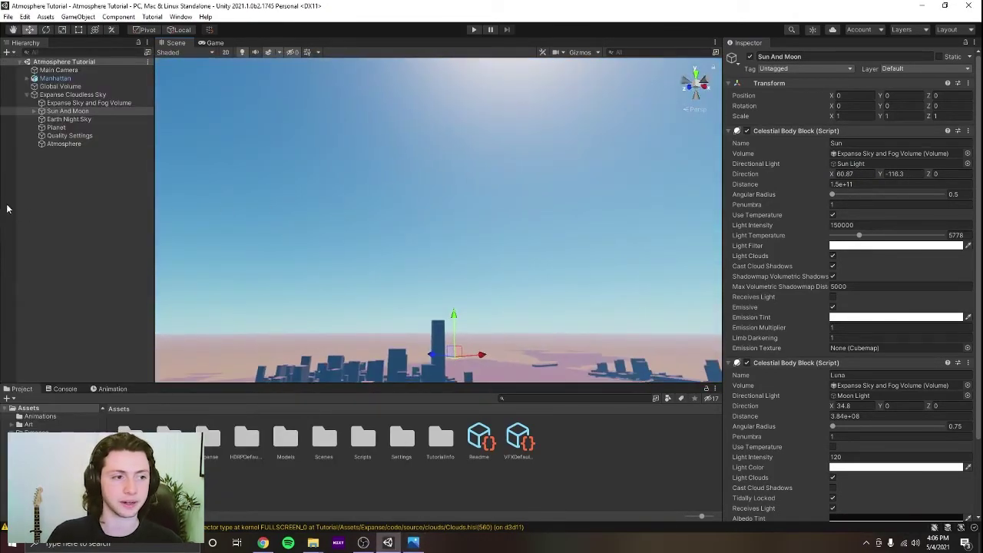
{"action": "key", "text": "alt+Tab"}
{"action": "key", "text": "Right"}
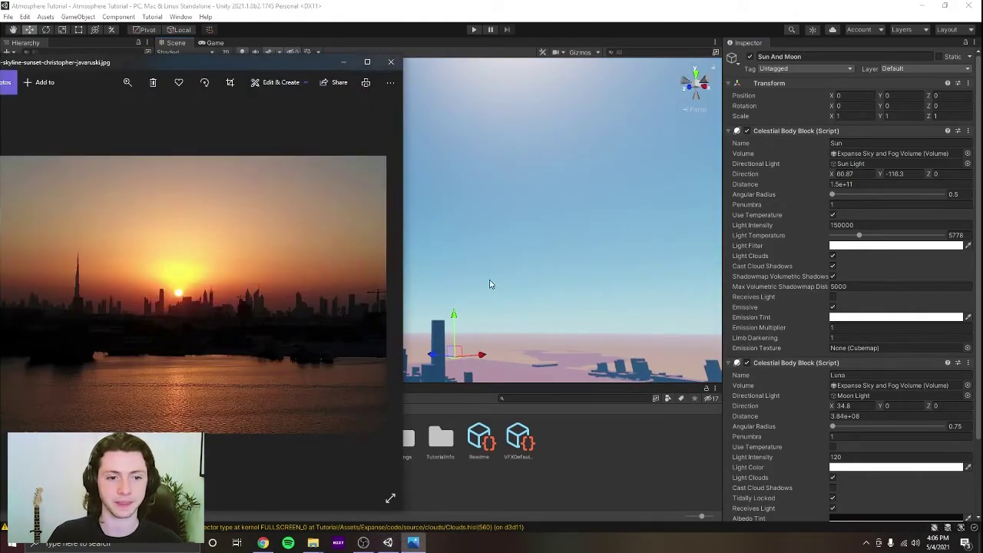
{"action": "left_click", "coordinate": [376, 294]}
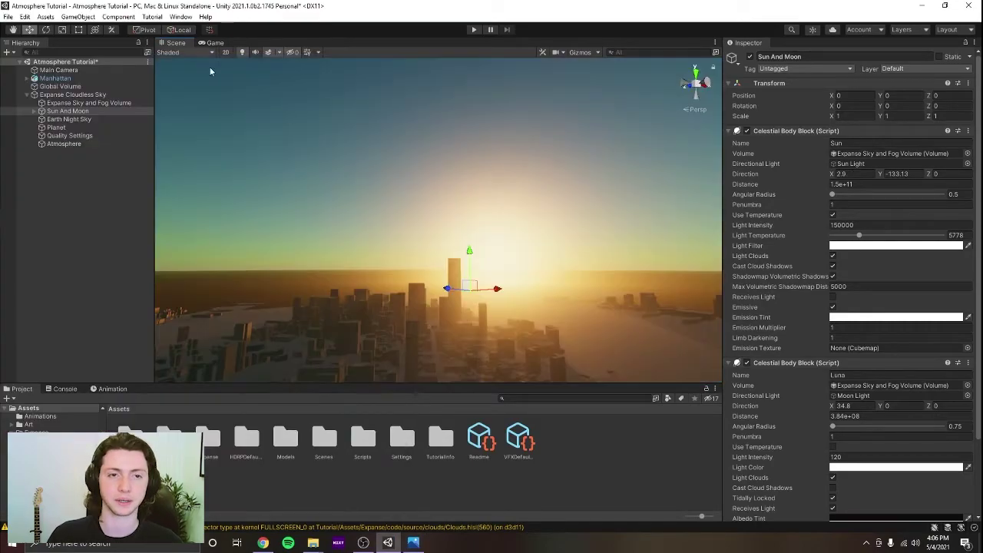
Examine the sunset sky and the haze around the city skyline from several angles and heights
{"action": "right_click_drag", "start_coordinate": [430, 230], "coordinate": [309, 243]}
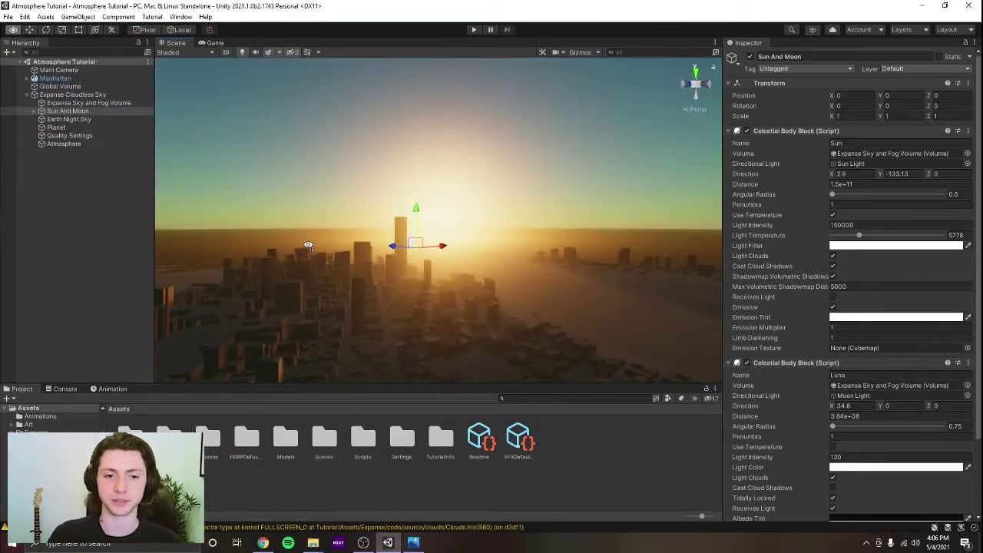
{"action": "middle_click_drag", "start_coordinate": [446, 244], "coordinate": [540, 224]}
{"action": "right_click_drag", "start_coordinate": [615, 269], "coordinate": [609, 257]}
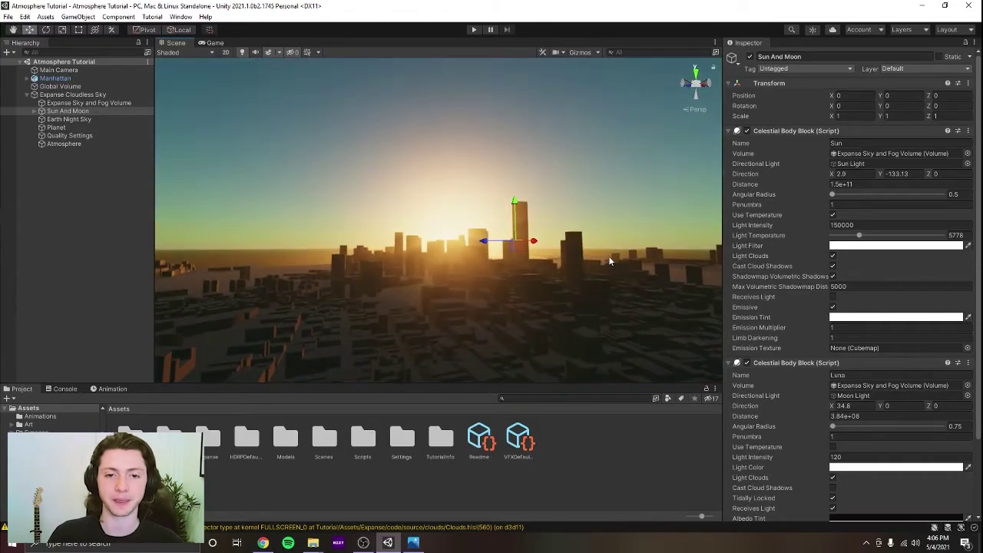
{"action": "middle_click_drag", "start_coordinate": [609, 256], "coordinate": [600, 256]}
{"action": "left_click", "coordinate": [81, 145]}
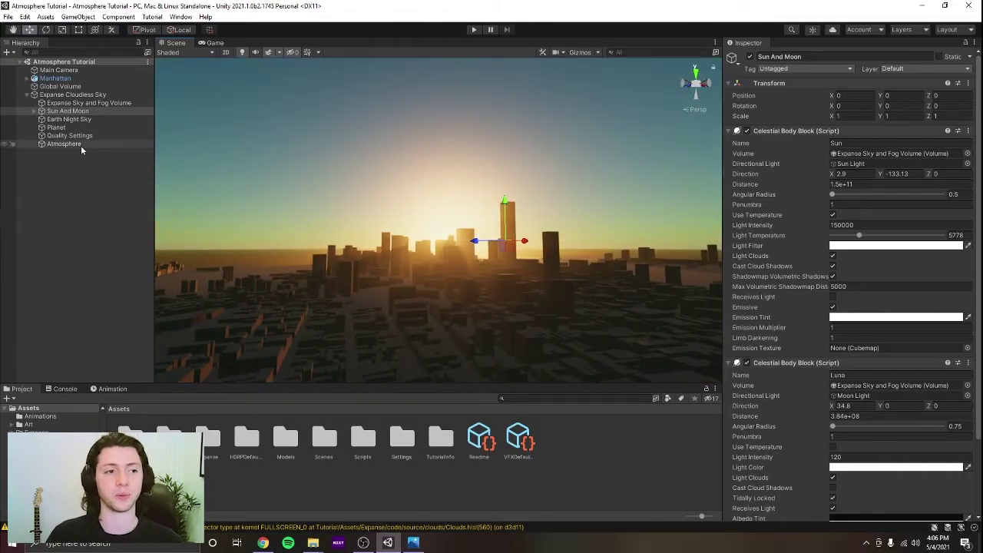
{"action": "right_click_drag", "start_coordinate": [454, 268], "coordinate": [563, 240]}
{"action": "middle_click_drag", "start_coordinate": [566, 239], "coordinate": [507, 239]}
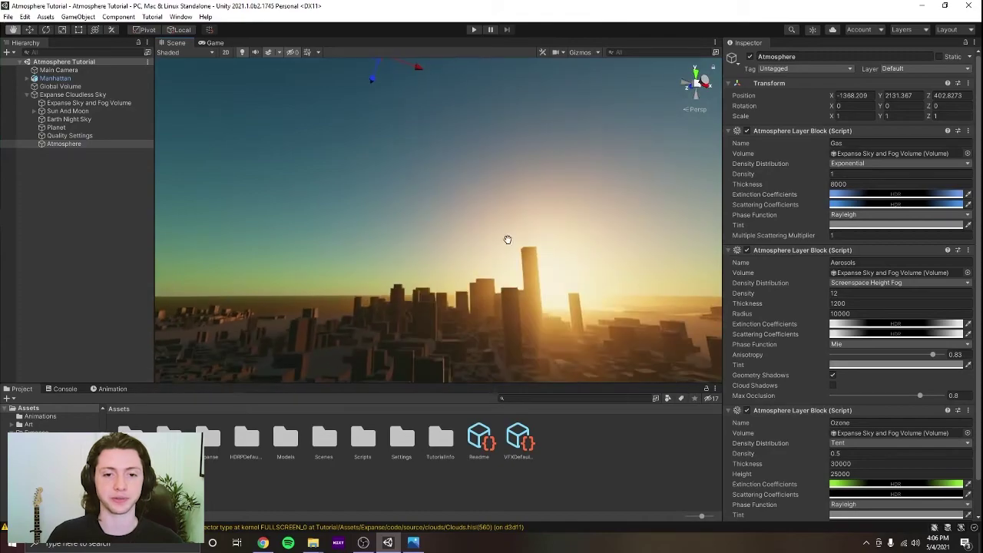
{"action": "right_click_drag", "start_coordinate": [507, 239], "coordinate": [543, 283]}
{"action": "middle_click_drag", "start_coordinate": [544, 283], "coordinate": [587, 286]}
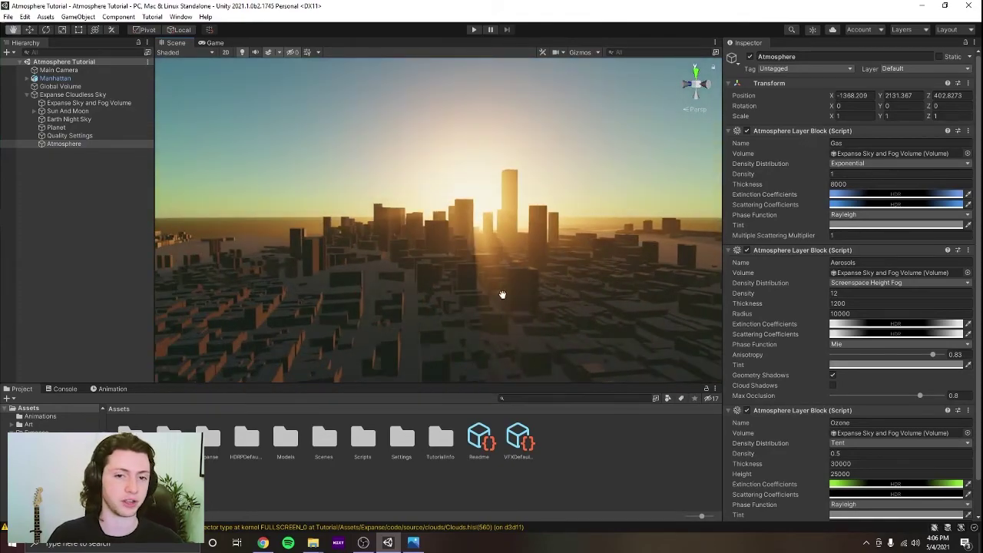
{"action": "middle_click_drag", "start_coordinate": [500, 292], "coordinate": [542, 285]}
{"action": "right_click_drag", "start_coordinate": [419, 278], "coordinate": [581, 251]}
{"action": "right_click_drag", "start_coordinate": [470, 292], "coordinate": [520, 287]}
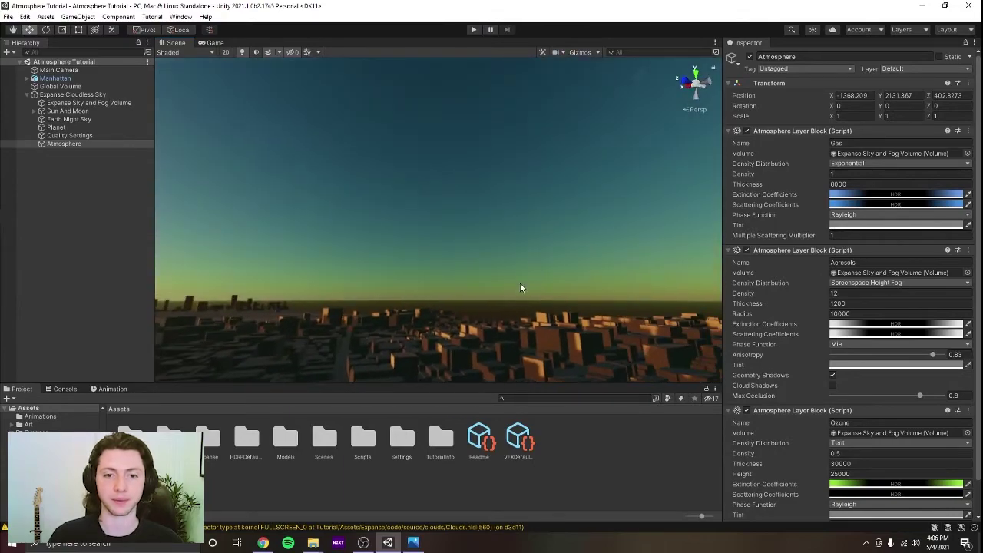
{"action": "middle_click_drag", "start_coordinate": [520, 288], "coordinate": [536, 297]}
{"action": "right_click_drag", "start_coordinate": [536, 296], "coordinate": [249, 306]}
{"action": "right_click_drag", "start_coordinate": [503, 315], "coordinate": [471, 349]}
{"action": "middle_click_drag", "start_coordinate": [541, 325], "coordinate": [487, 306]}
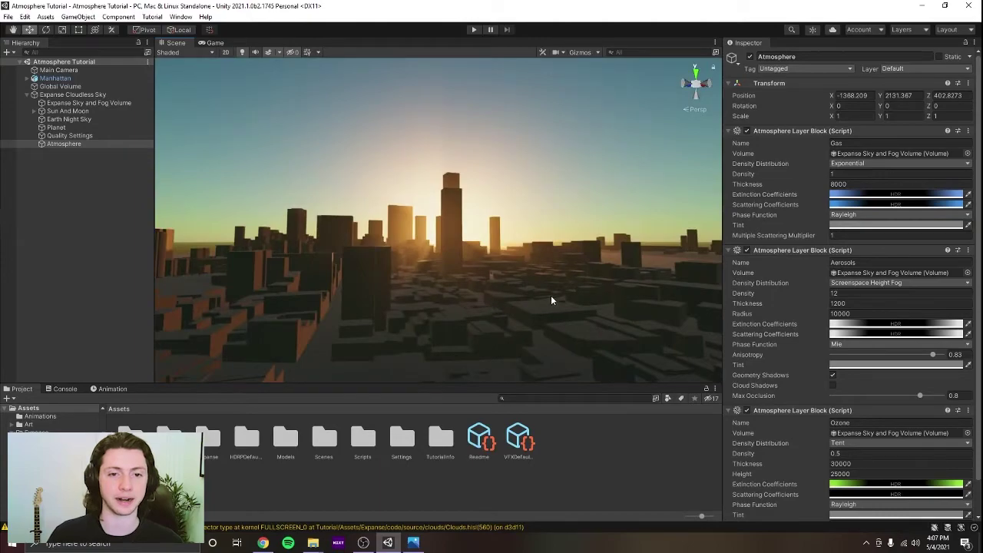
{"action": "right_click_drag", "start_coordinate": [551, 296], "coordinate": [505, 301]}
Set the Sun's direction X to 37.4 on the Sun And Moon object and save the scene
{"action": "left_click", "coordinate": [86, 113]}
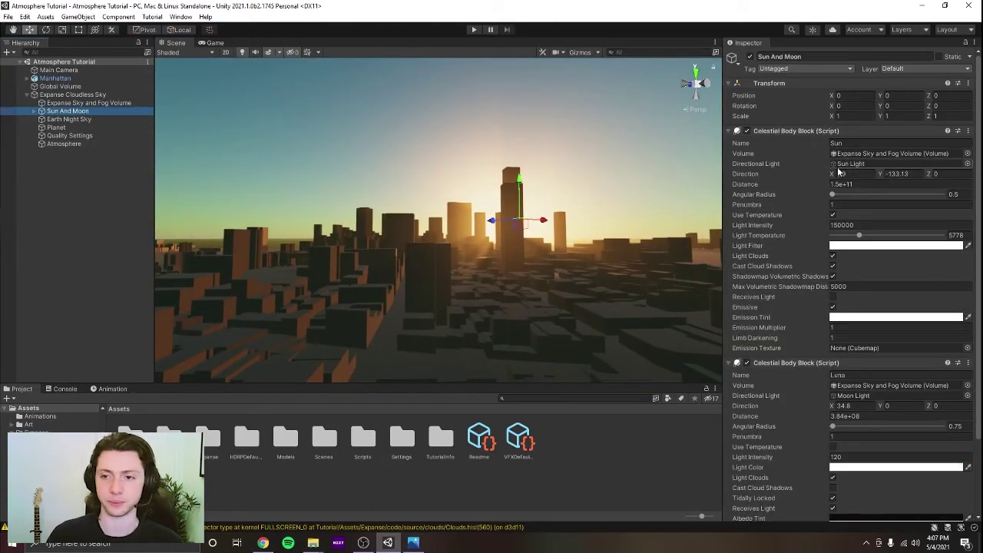
{"action": "left_click_drag", "start_coordinate": [830, 173], "coordinate": [884, 193]}
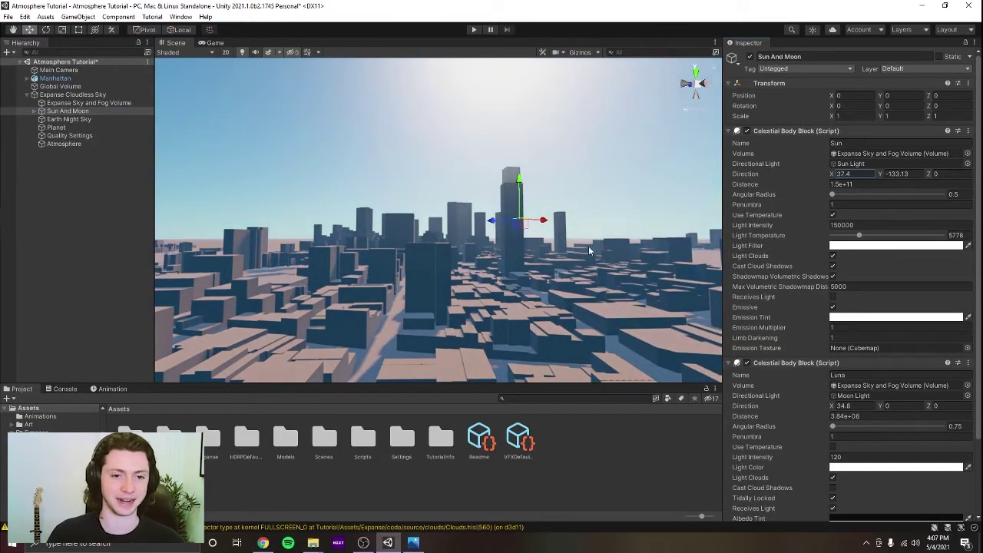
{"action": "right_click_drag", "start_coordinate": [588, 246], "coordinate": [612, 261]}
{"action": "key", "text": "ctrl+s"}
{"action": "right_click_drag", "start_coordinate": [487, 277], "coordinate": [513, 283]}
Select the Atmosphere object and collapse its three Atmosphere Layer Blocks
{"action": "left_click", "coordinate": [52, 144]}
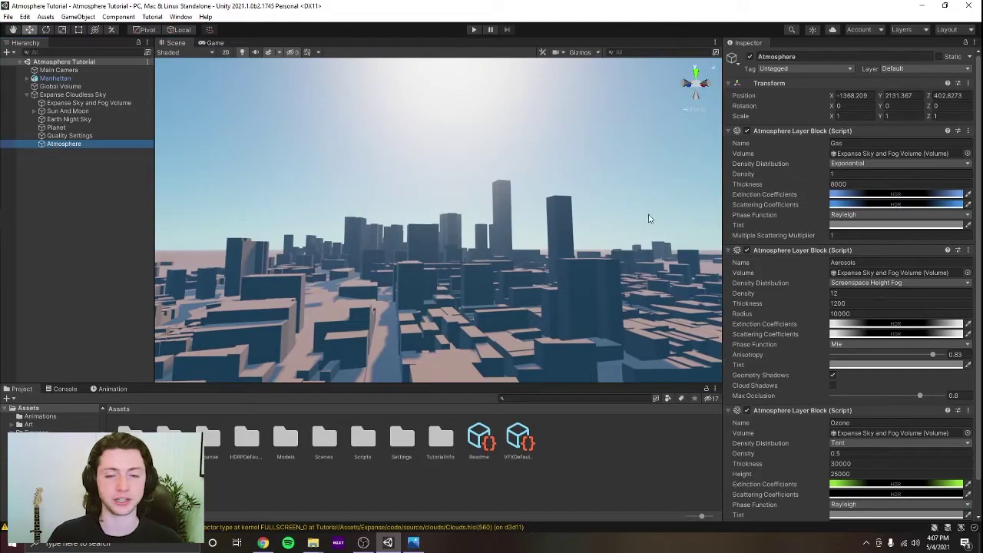
{"action": "left_click", "coordinate": [778, 253]}
{"action": "left_click", "coordinate": [781, 261]}
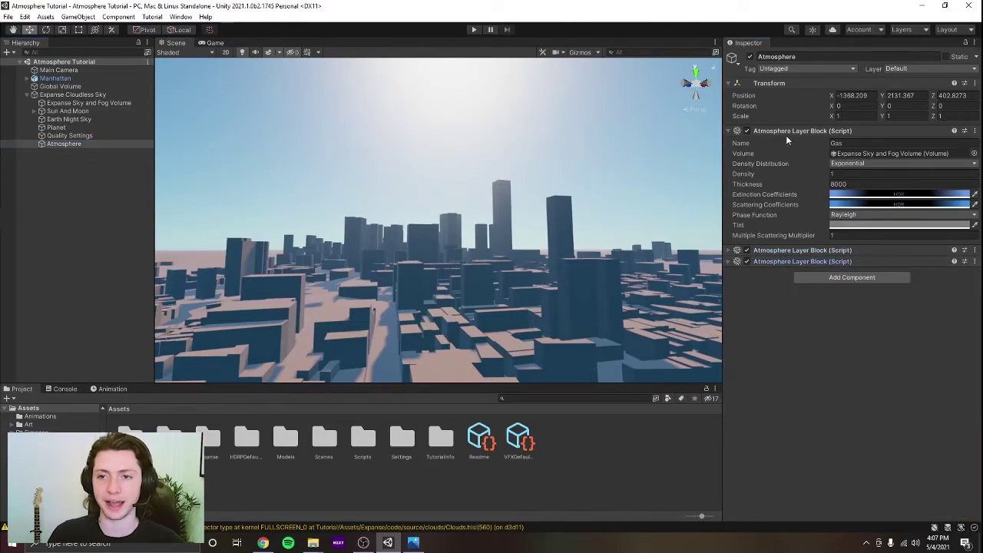
{"action": "left_click", "coordinate": [786, 132]}
Add a fourth Atmosphere Layer Block component to the Atmosphere object
{"action": "left_click", "coordinate": [829, 172]}
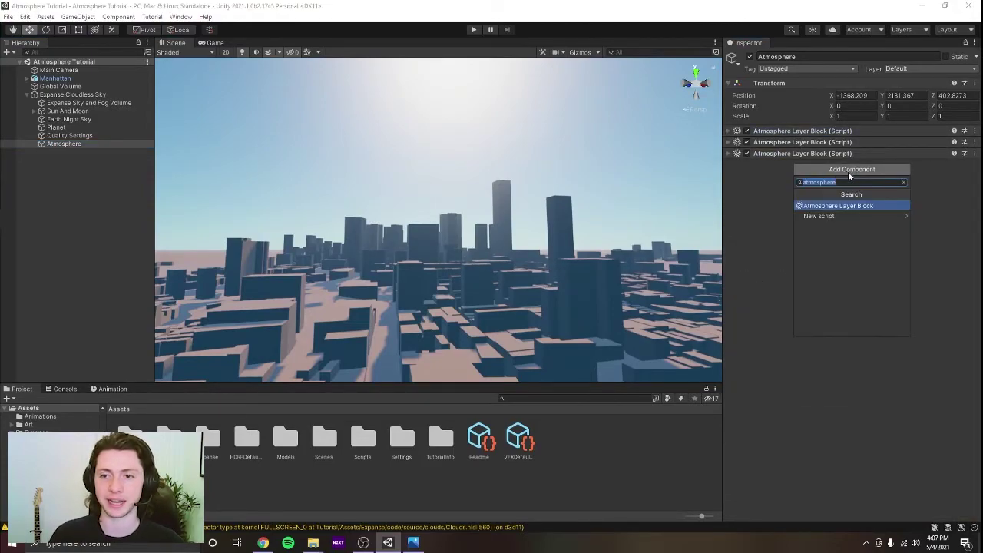
{"action": "left_click", "coordinate": [845, 206]}
{"action": "left_click", "coordinate": [729, 166]}
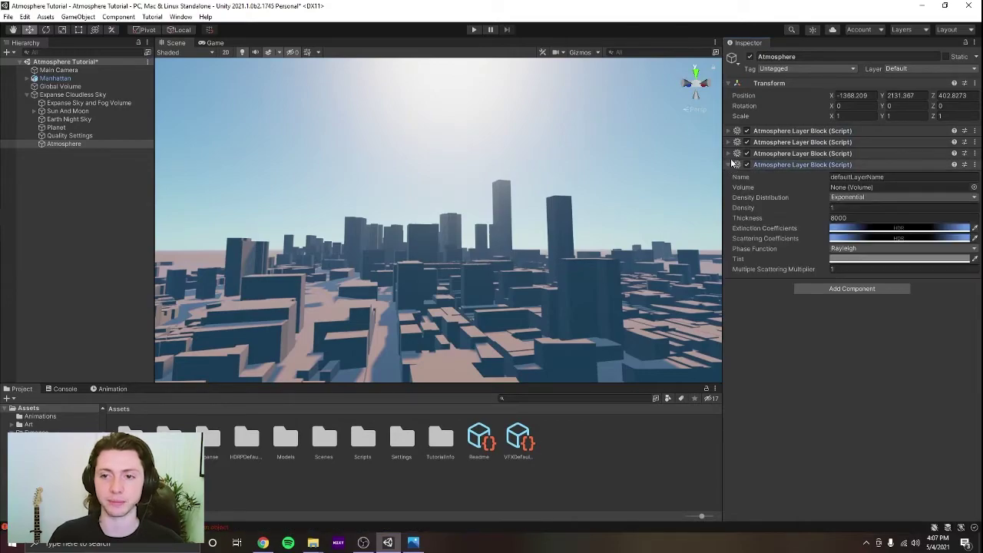
Assign the Expanse Sky and Fog Volume to the new layer block, name it Rain Fog, and save the scene
{"action": "left_click_drag", "start_coordinate": [74, 105], "coordinate": [868, 187]}
{"action": "left_click", "coordinate": [856, 177]}
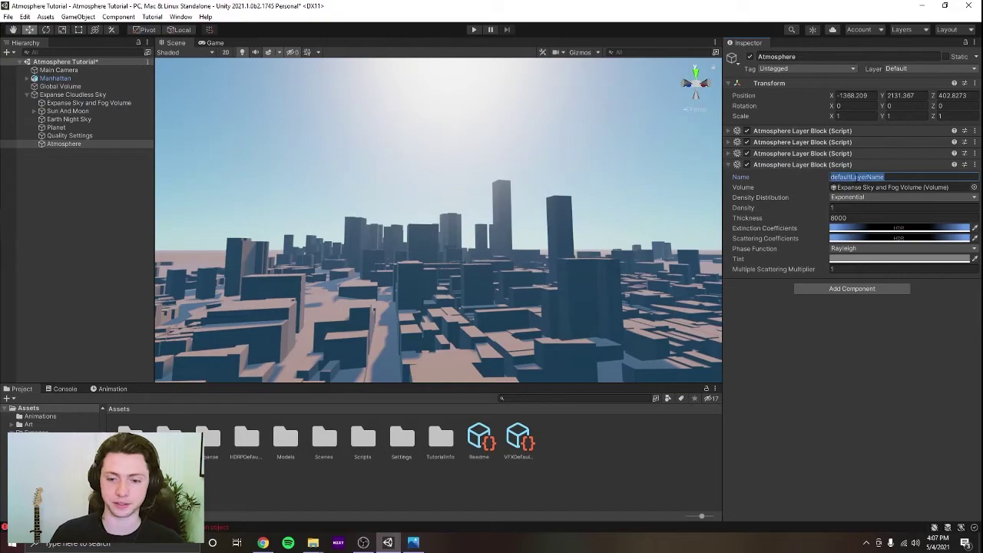
{"action": "type", "text": "Rain Fog"}
{"action": "right_click_drag", "start_coordinate": [576, 231], "coordinate": [527, 215]}
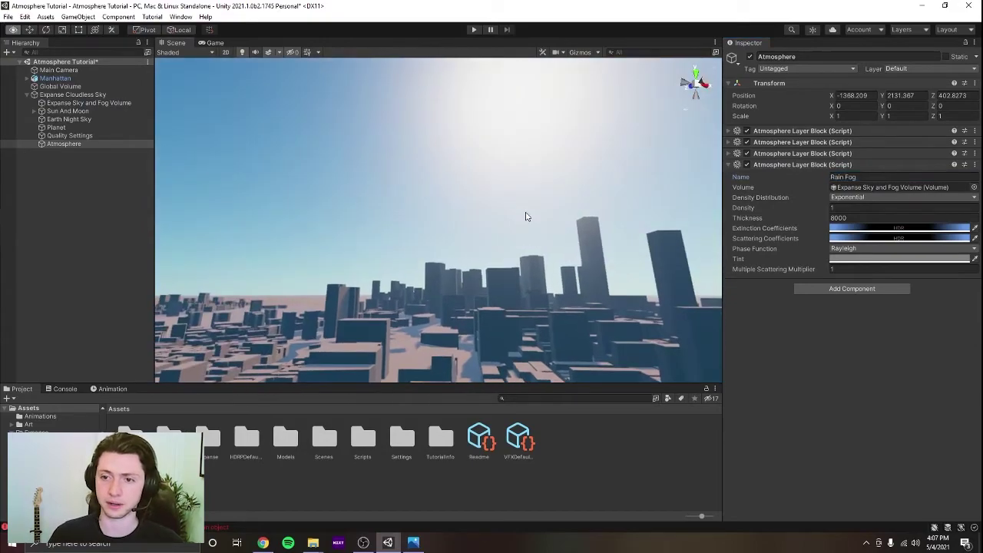
{"action": "key", "text": "ctrl+s"}
Set the Rain Fog layer's density distribution to Screenspace Height Fog
{"action": "right_click_drag", "start_coordinate": [602, 217], "coordinate": [592, 207]}
{"action": "left_click", "coordinate": [843, 199]}
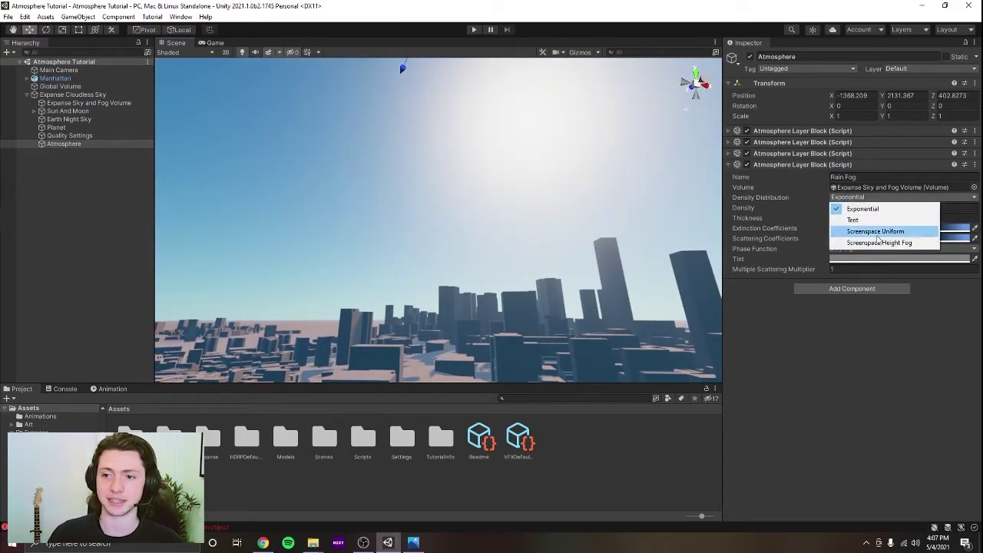
{"action": "left_click", "coordinate": [889, 246]}
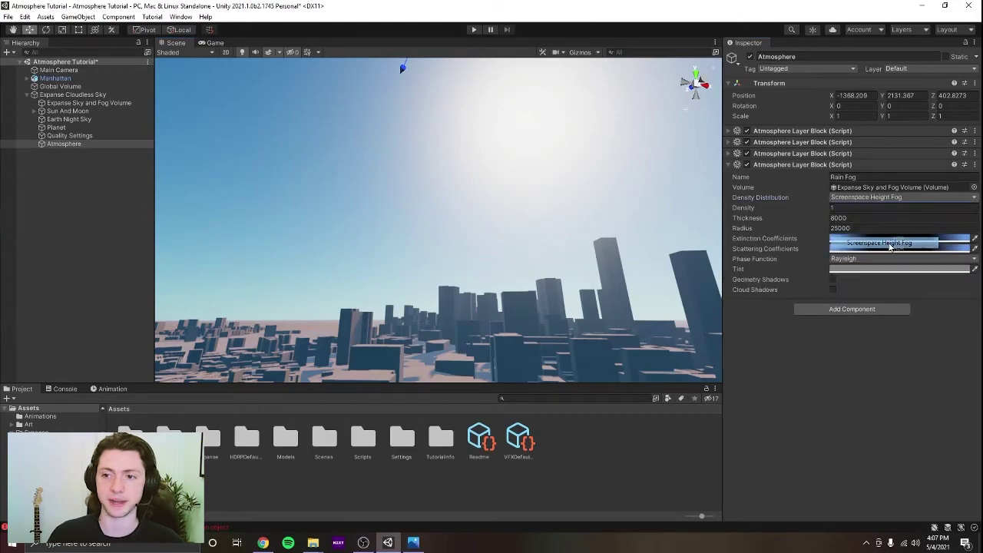
Set the Rain Fog layer's thickness to 4000 and its radius to 10000
{"action": "right_click_drag", "start_coordinate": [634, 217], "coordinate": [659, 235]}
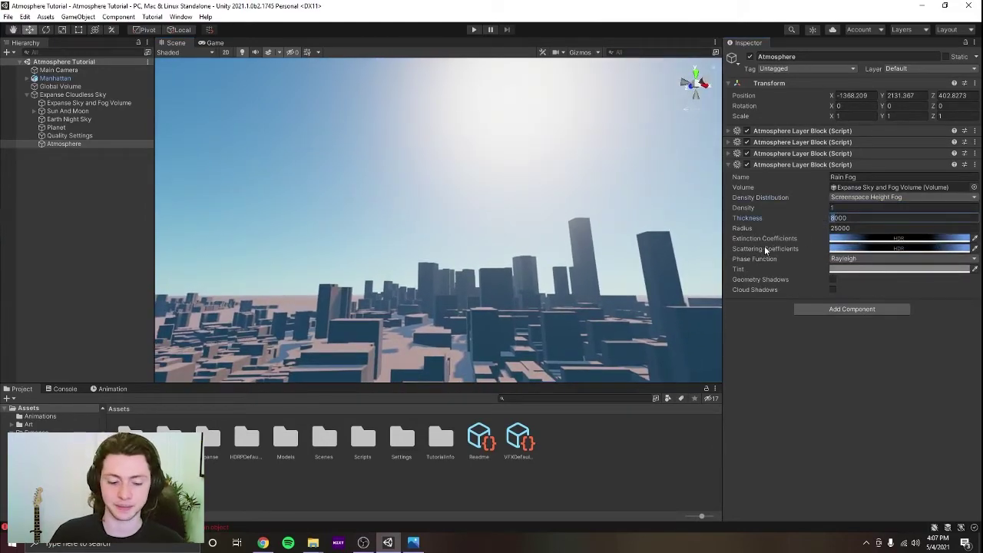
{"action": "type", "text": "4000"}
{"action": "right_click_drag", "start_coordinate": [579, 234], "coordinate": [519, 259]}
{"action": "right_click_drag", "start_coordinate": [503, 175], "coordinate": [588, 238]}
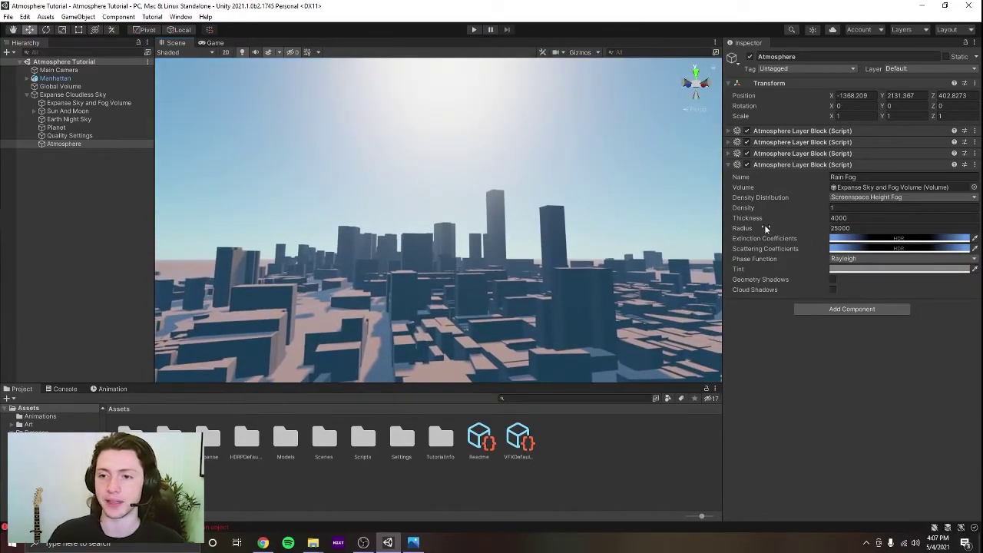
{"action": "right_click_drag", "start_coordinate": [766, 229], "coordinate": [801, 232]}
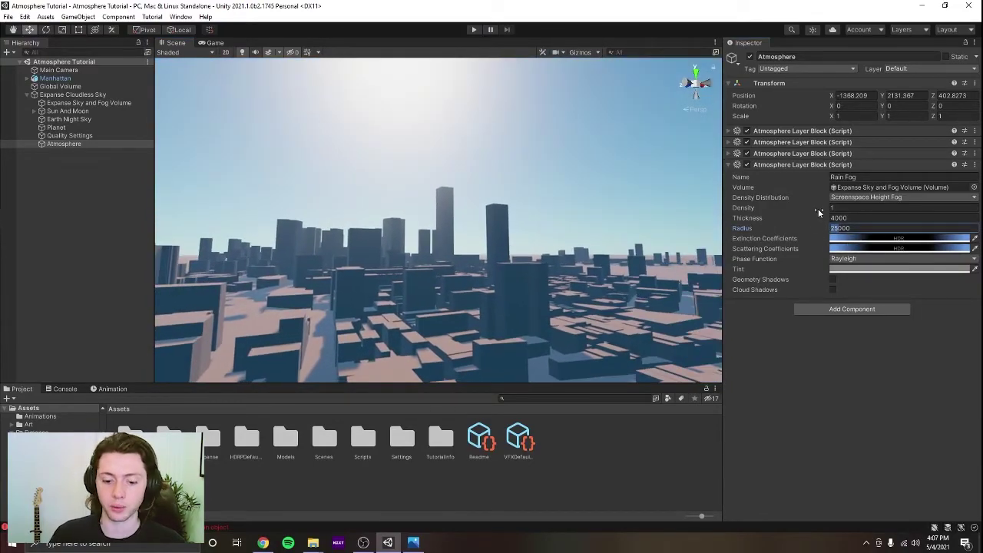
{"action": "type", "text": "10"}
{"action": "right_click_drag", "start_coordinate": [581, 191], "coordinate": [581, 191]}
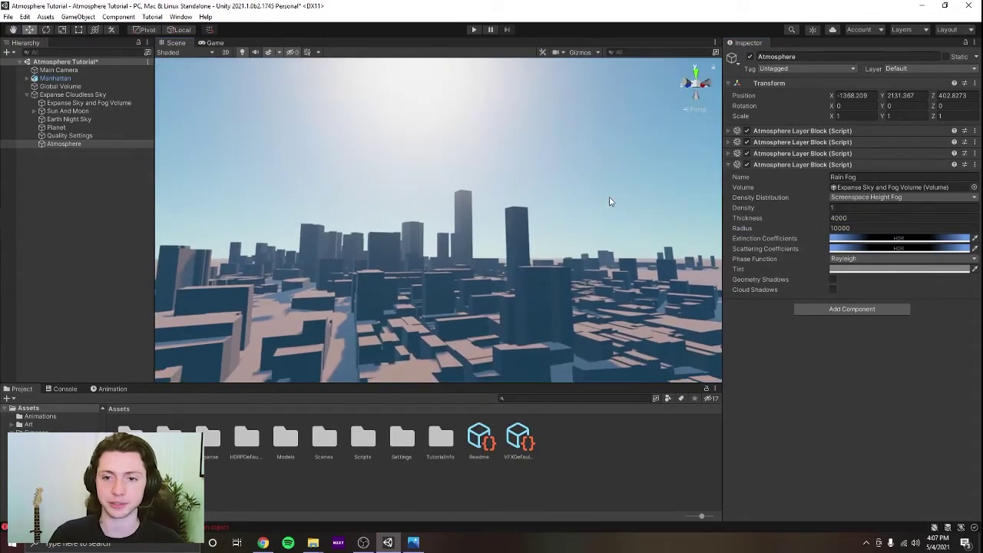
{"action": "right_click_drag", "start_coordinate": [461, 189], "coordinate": [439, 185]}
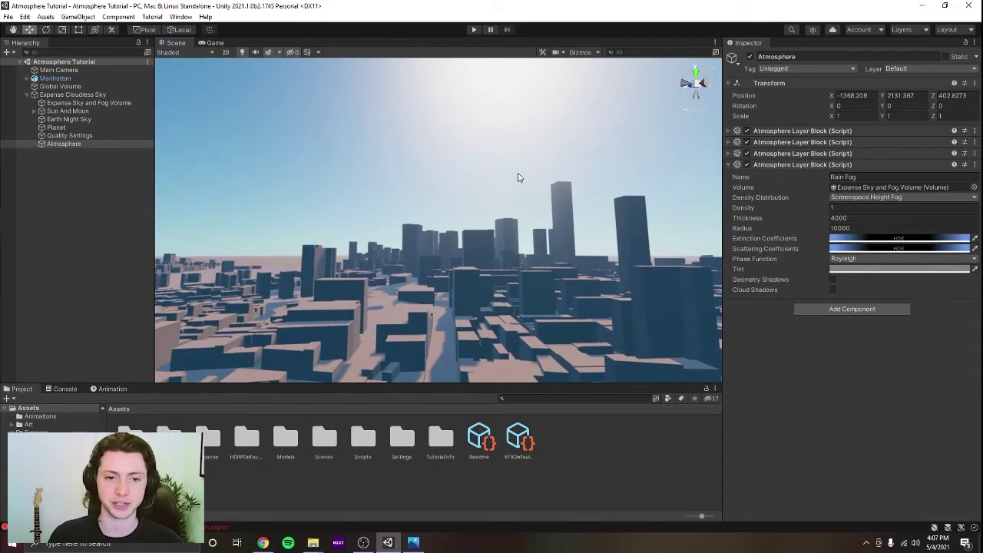
{"action": "right_click_drag", "start_coordinate": [535, 195], "coordinate": [558, 203]}
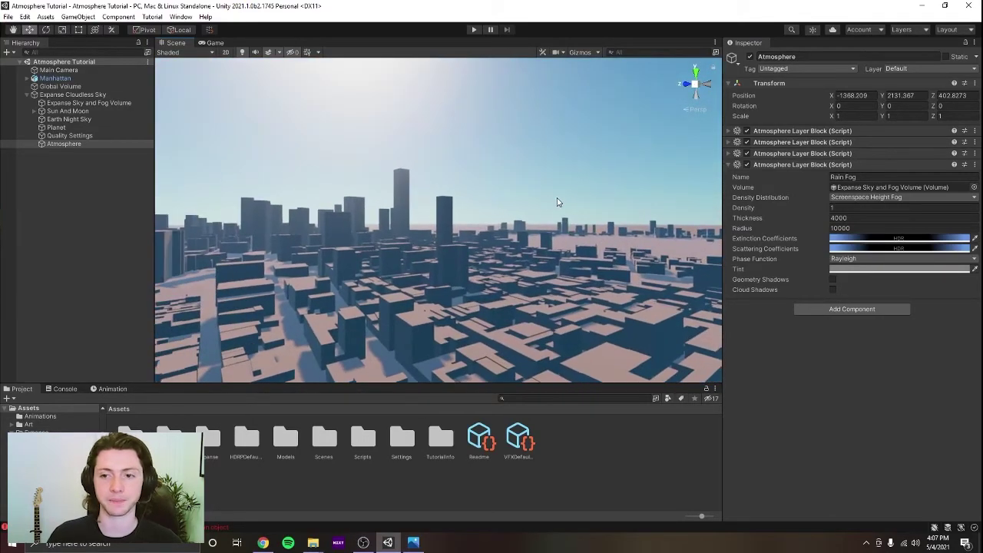
Desaturate the Rain Fog layer's extinction and scattering coefficient colours to a saturation of 0
{"action": "left_click", "coordinate": [868, 240]}
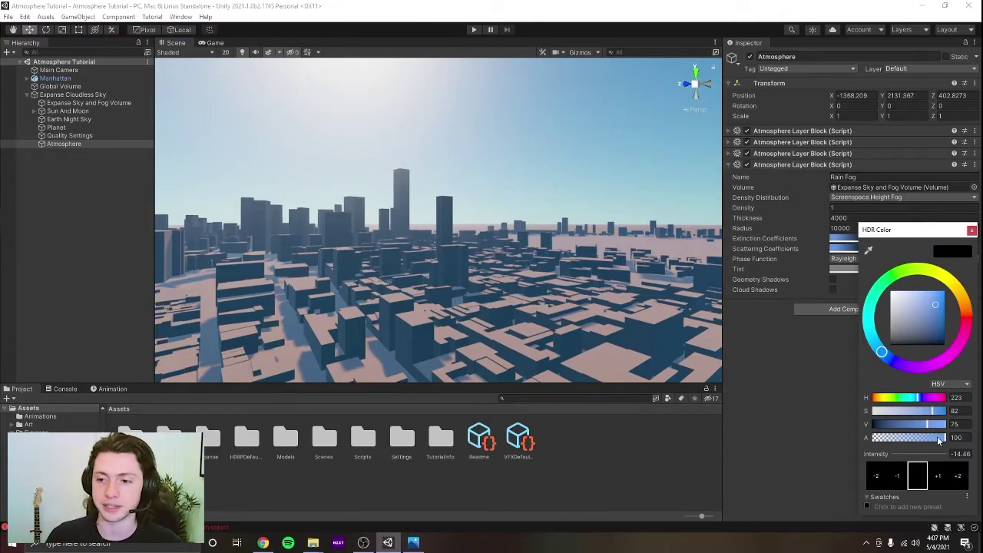
{"action": "left_click_drag", "start_coordinate": [907, 409], "coordinate": [776, 398]}
{"action": "left_click", "coordinate": [972, 230]}
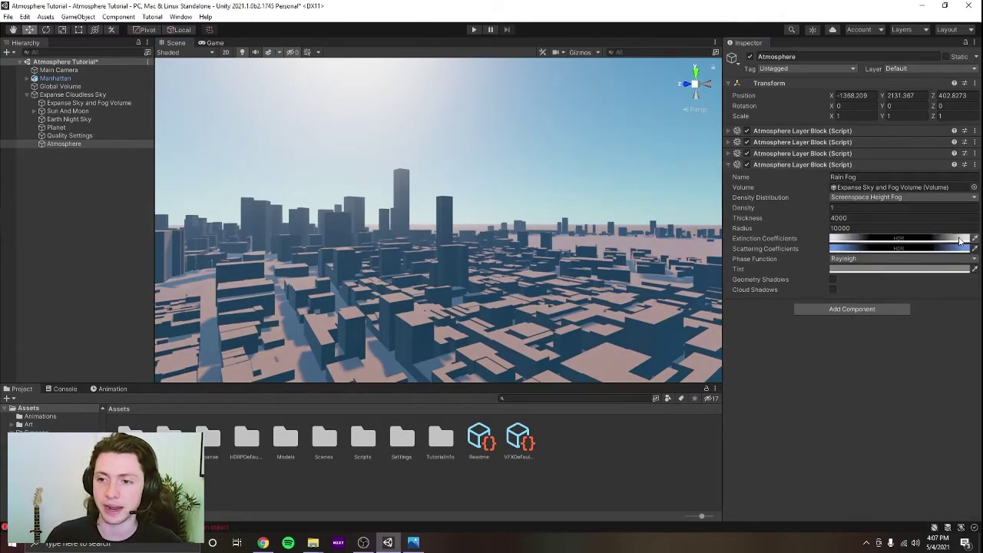
{"action": "left_click", "coordinate": [915, 249]}
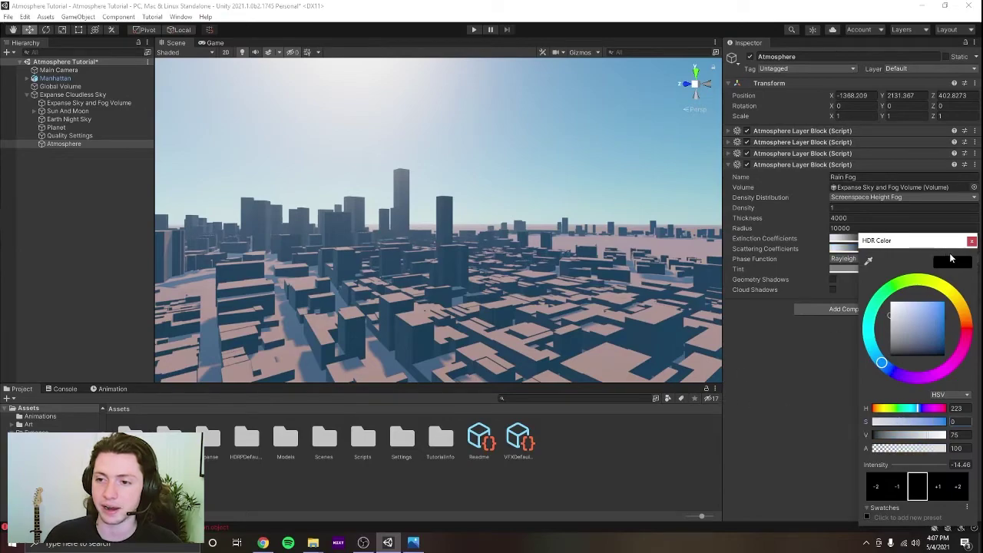
{"action": "left_click", "coordinate": [971, 241]}
Switch the Rain Fog layer's phase function to Mie and lower its anisotropy to 0.074
{"action": "left_click", "coordinate": [861, 259]}
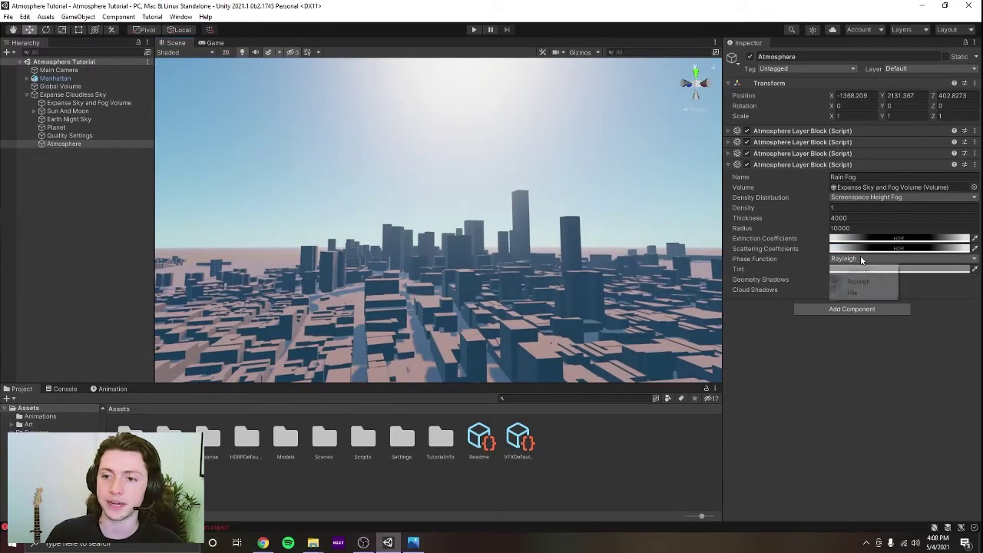
{"action": "left_click", "coordinate": [854, 293]}
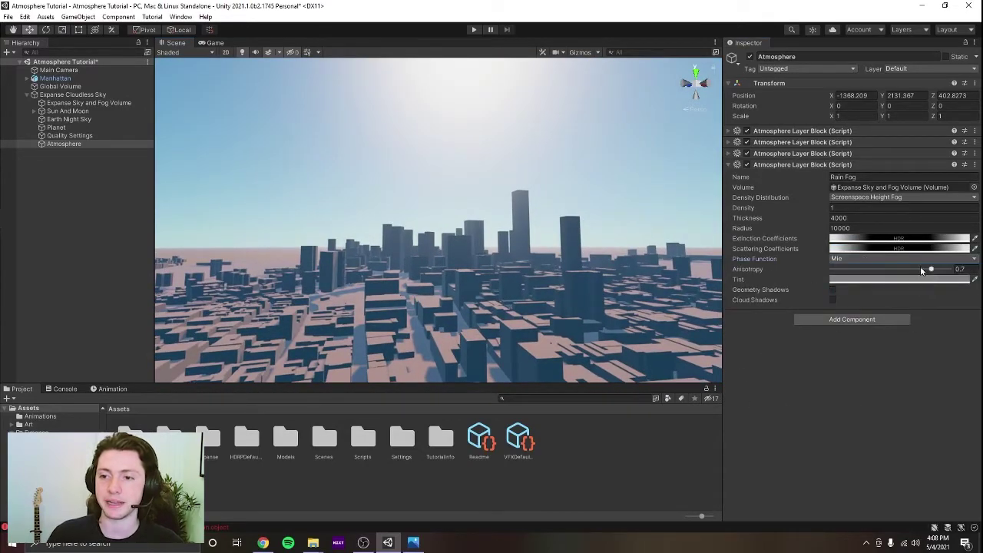
{"action": "left_click_drag", "start_coordinate": [914, 269], "coordinate": [896, 275]}
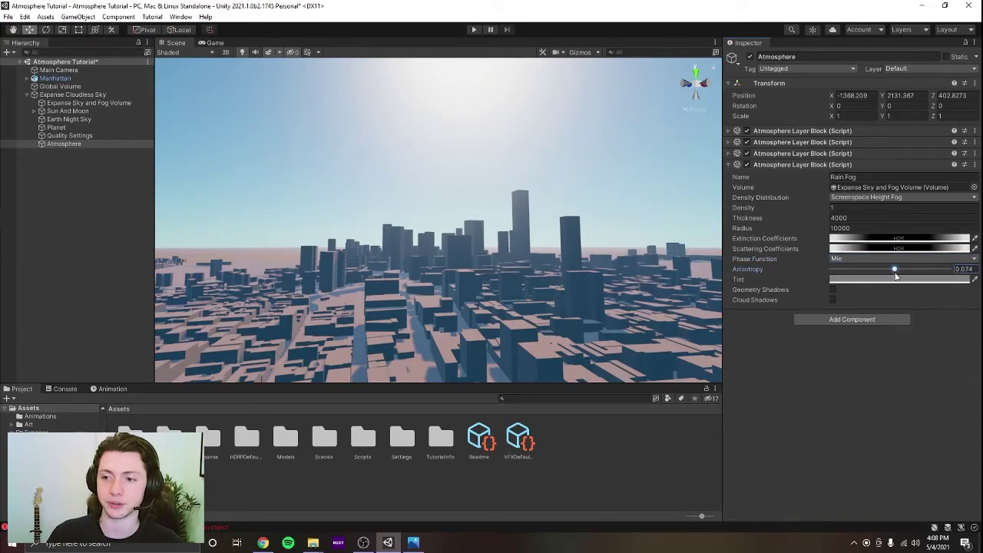
Disable and re-enable the Rain Fog layer block and check its effect on the skyline
{"action": "right_click_drag", "start_coordinate": [527, 223], "coordinate": [593, 201]}
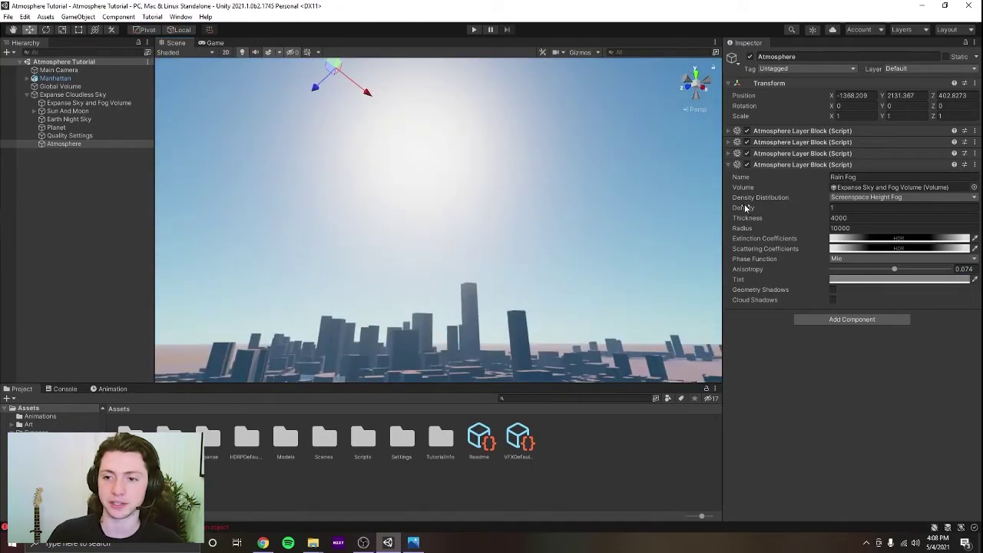
{"action": "left_click", "coordinate": [748, 164]}
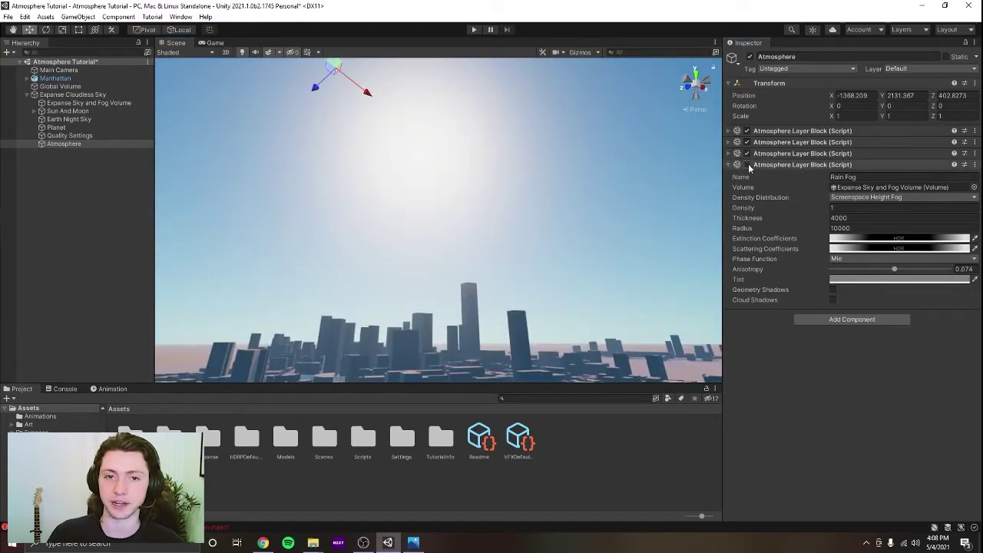
{"action": "left_click", "coordinate": [747, 164]}
{"action": "right_click_drag", "start_coordinate": [638, 195], "coordinate": [625, 216]}
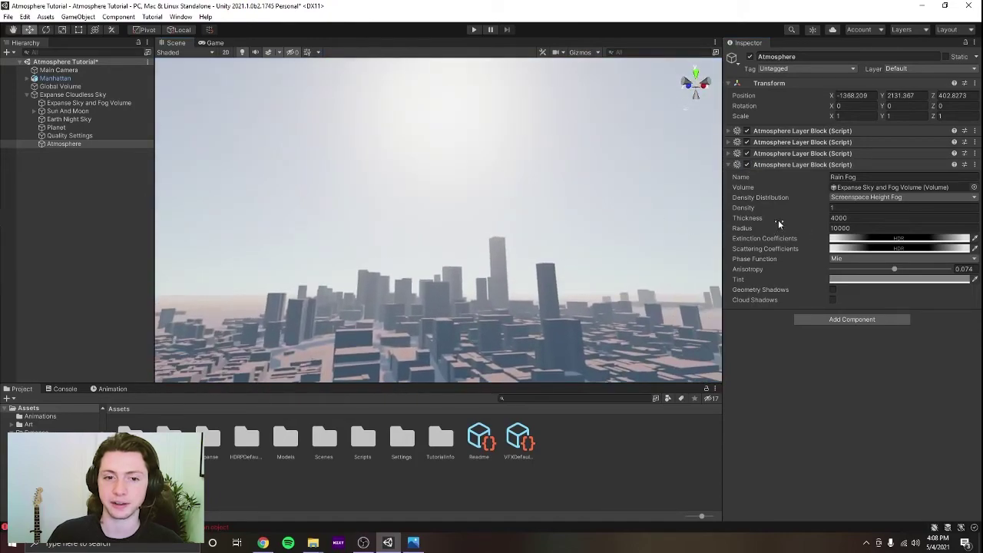
Raise the Rain Fog layer's density to 20.43, save the scene, and view the fog over the city
{"action": "left_click_drag", "start_coordinate": [744, 208], "coordinate": [774, 223]}
{"action": "right_click_drag", "start_coordinate": [561, 246], "coordinate": [642, 208]}
{"action": "key", "text": "ctrl+s"}
{"action": "scroll", "coordinate": [472, 238], "scroll_direction": "down", "scroll_amount": 6}
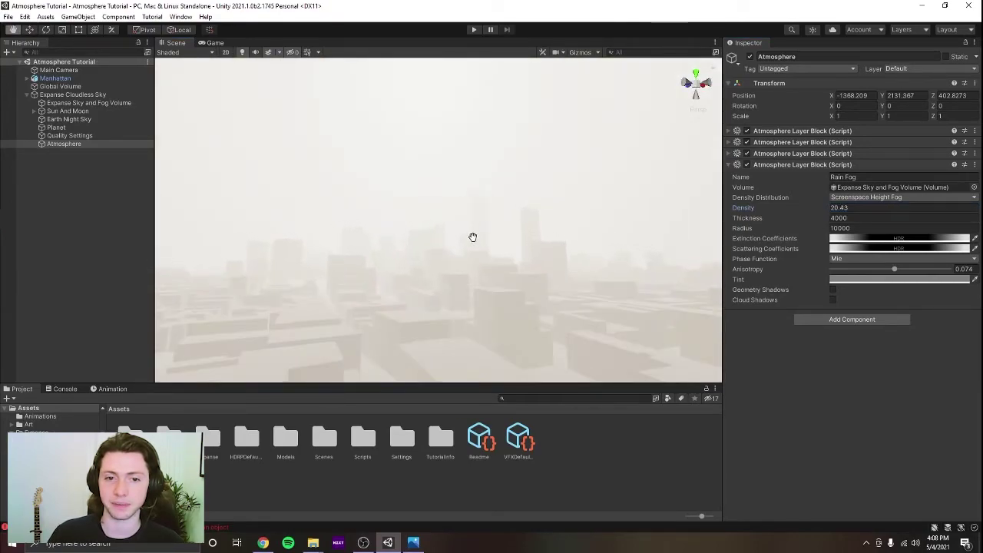
{"action": "scroll", "coordinate": [476, 239], "scroll_direction": "up", "scroll_amount": 3}
{"action": "right_click_drag", "start_coordinate": [476, 238], "coordinate": [565, 236]}
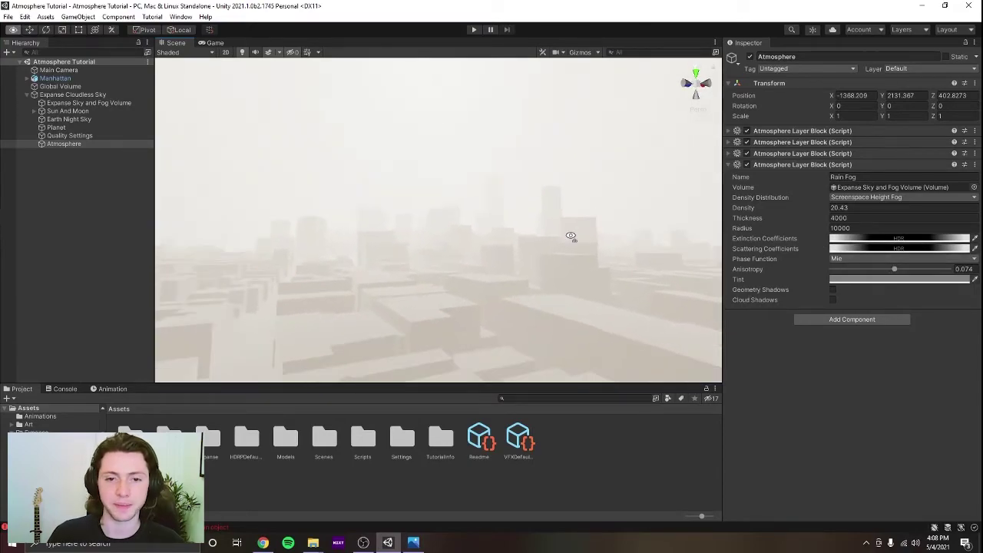
Tint the Rain Fog scattering coefficients a dark muted blue with hue 229, saturation 31 and value 19, and save the scene
{"action": "left_click", "coordinate": [841, 250]}
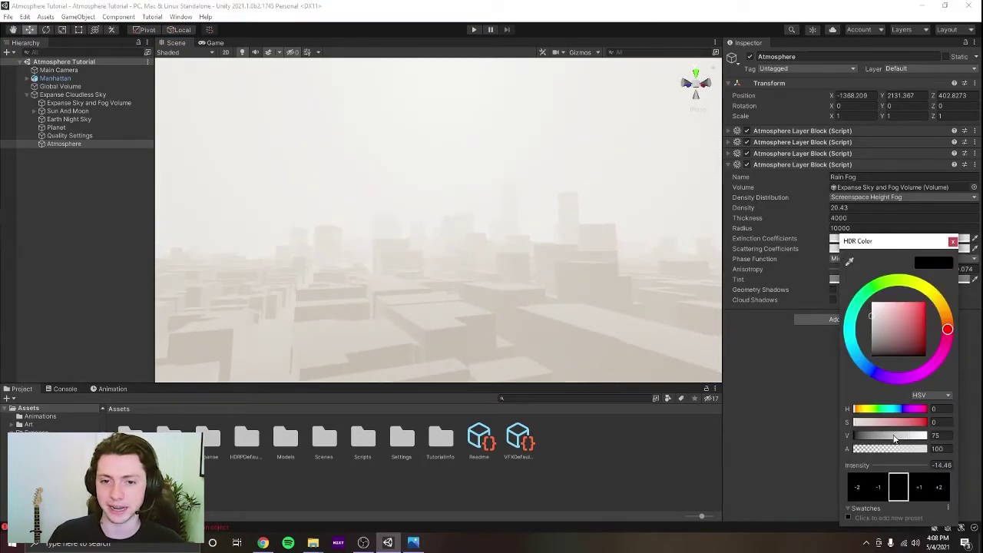
{"action": "left_click_drag", "start_coordinate": [895, 438], "coordinate": [872, 451]}
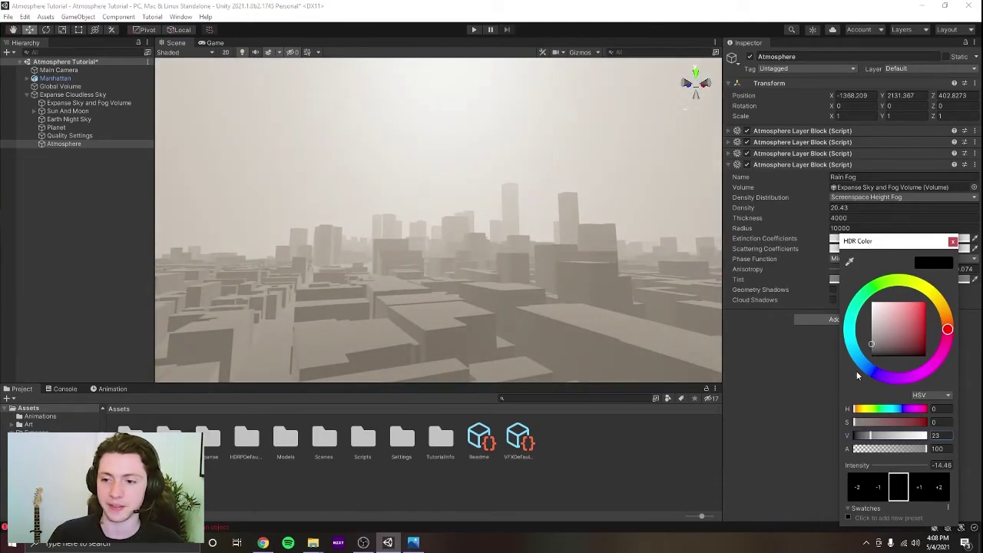
{"action": "mouse_move", "coordinate": [870, 373]}
{"action": "left_mouse_down"}
{"action": "mouse_move", "coordinate": [864, 367]}
{"action": "mouse_move", "coordinate": [862, 381]}
{"action": "left_mouse_up"}
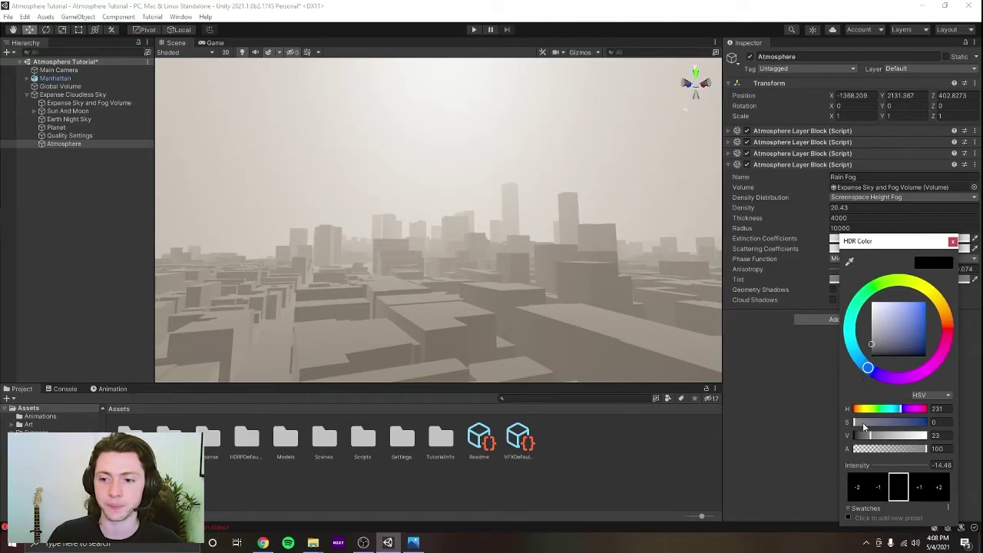
{"action": "left_click_drag", "start_coordinate": [863, 422], "coordinate": [874, 428]}
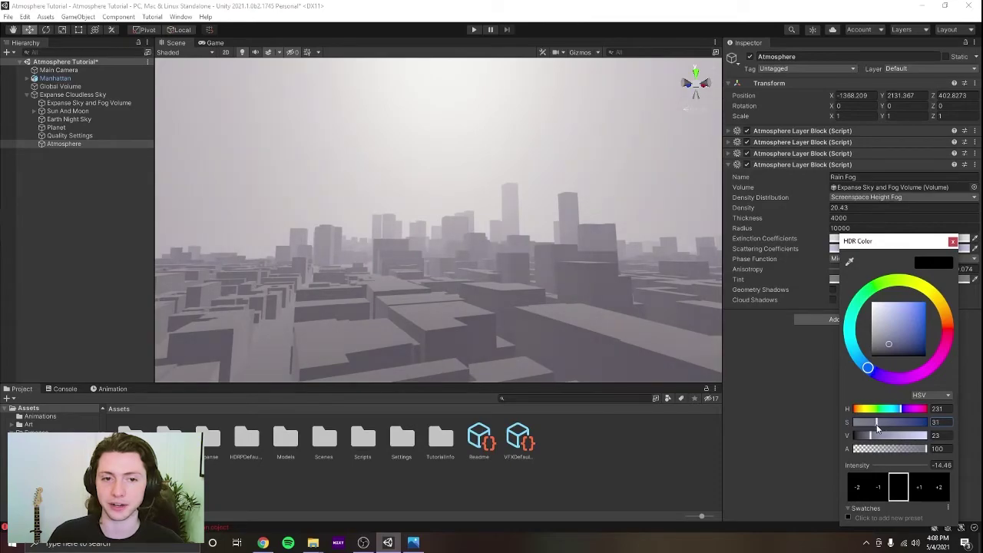
{"action": "mouse_move", "coordinate": [869, 373]}
{"action": "left_mouse_down"}
{"action": "mouse_move", "coordinate": [877, 378]}
{"action": "mouse_move", "coordinate": [859, 362]}
{"action": "mouse_move", "coordinate": [864, 372]}
{"action": "left_mouse_up"}
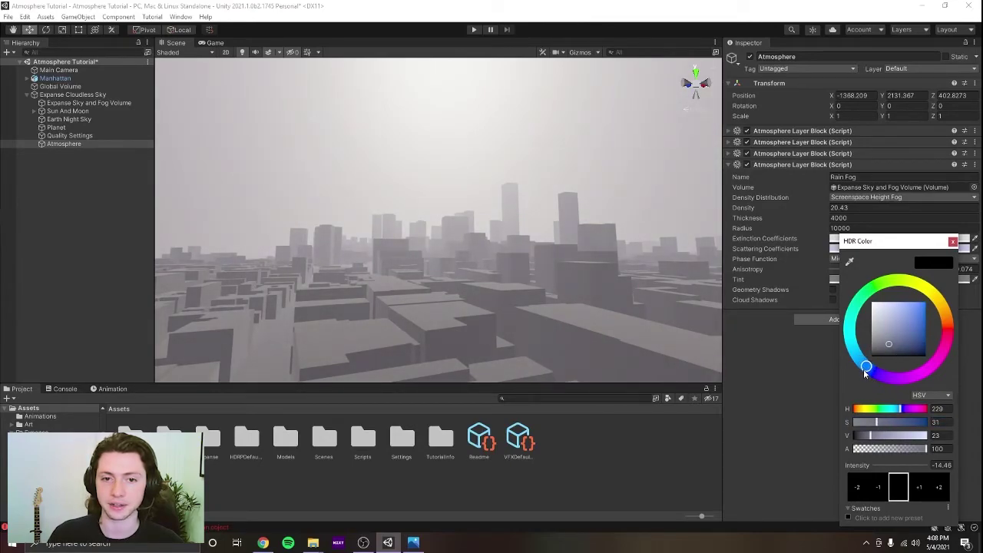
{"action": "left_click_drag", "start_coordinate": [866, 437], "coordinate": [869, 441]}
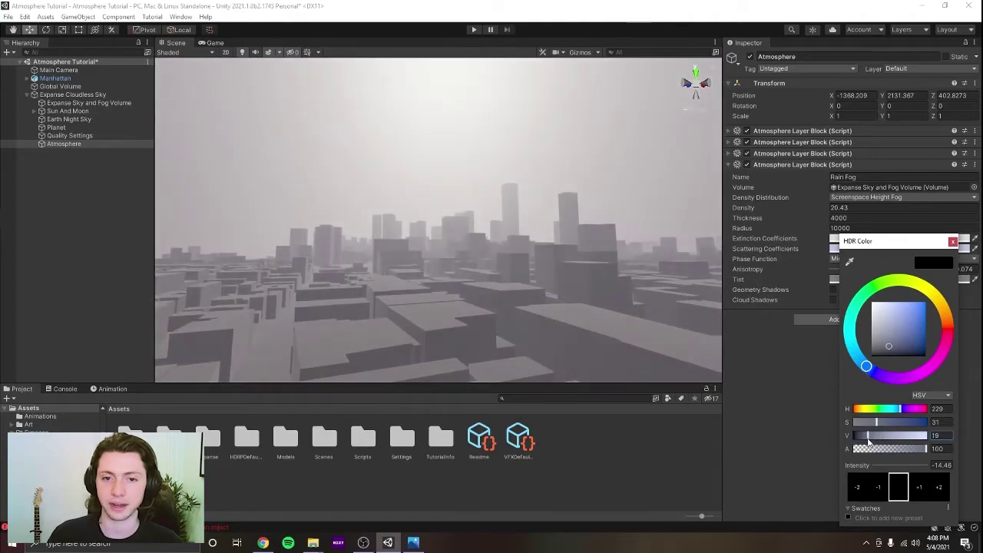
{"action": "left_click", "coordinate": [955, 242]}
{"action": "right_click_drag", "start_coordinate": [621, 212], "coordinate": [541, 221]}
{"action": "key", "text": "ctrl+s"}
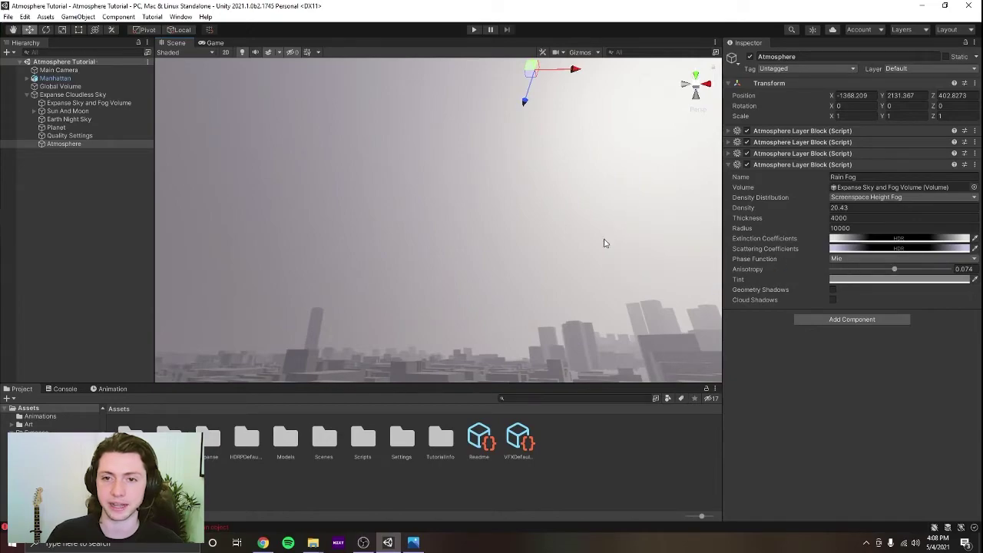
Lower the Rain Fog layer's anisotropy to 0.03 and save the scene
{"action": "right_click_drag", "start_coordinate": [605, 242], "coordinate": [659, 212]}
{"action": "left_click_drag", "start_coordinate": [895, 272], "coordinate": [891, 272]}
{"action": "right_click_drag", "start_coordinate": [565, 198], "coordinate": [550, 218]}
{"action": "key", "text": "ctrl+s"}
Raise the Rain Fog layer's density to 125.38, save the scene, and view the thick fog among the buildings
{"action": "left_click_drag", "start_coordinate": [750, 214], "coordinate": [592, 253]}
{"action": "right_click_drag", "start_coordinate": [592, 253], "coordinate": [541, 311]}
{"action": "key", "text": "ctrl+s"}
{"action": "middle_click_drag", "start_coordinate": [541, 311], "coordinate": [567, 316]}
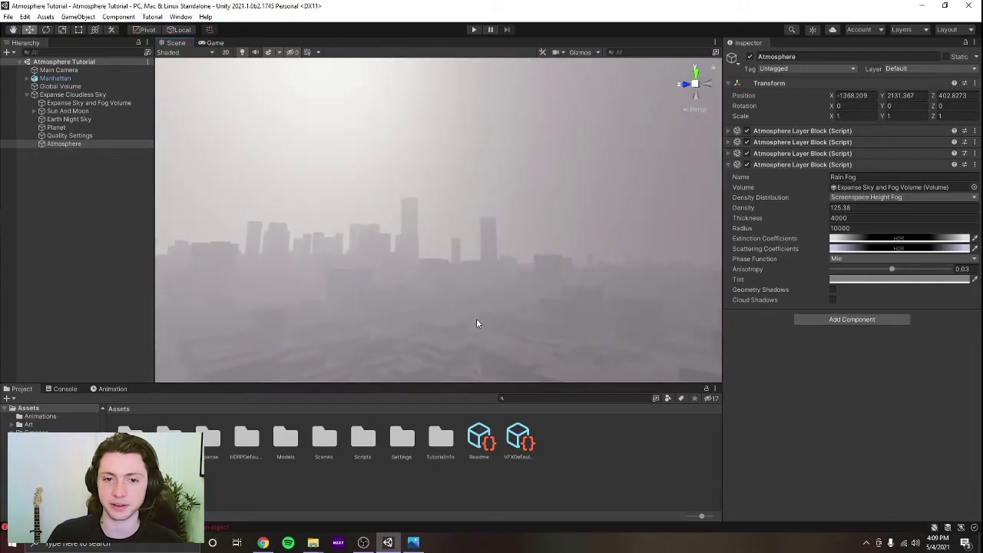
{"action": "right_click_drag", "start_coordinate": [476, 318], "coordinate": [369, 249]}
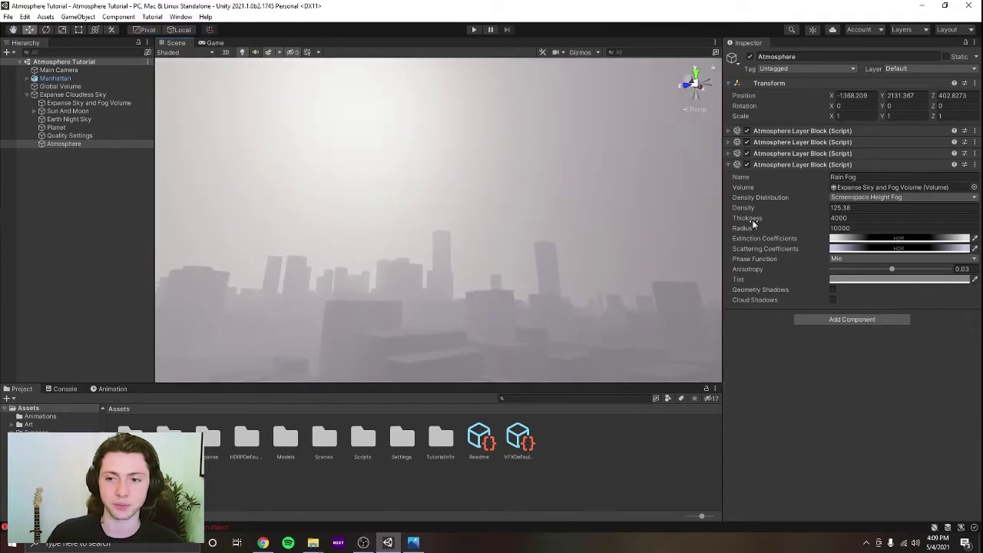
Reduce the Rain Fog layer's density to 0 and adjust the Sun's direction on the Sun And Moon object
{"action": "left_click_drag", "start_coordinate": [752, 208], "coordinate": [322, 292]}
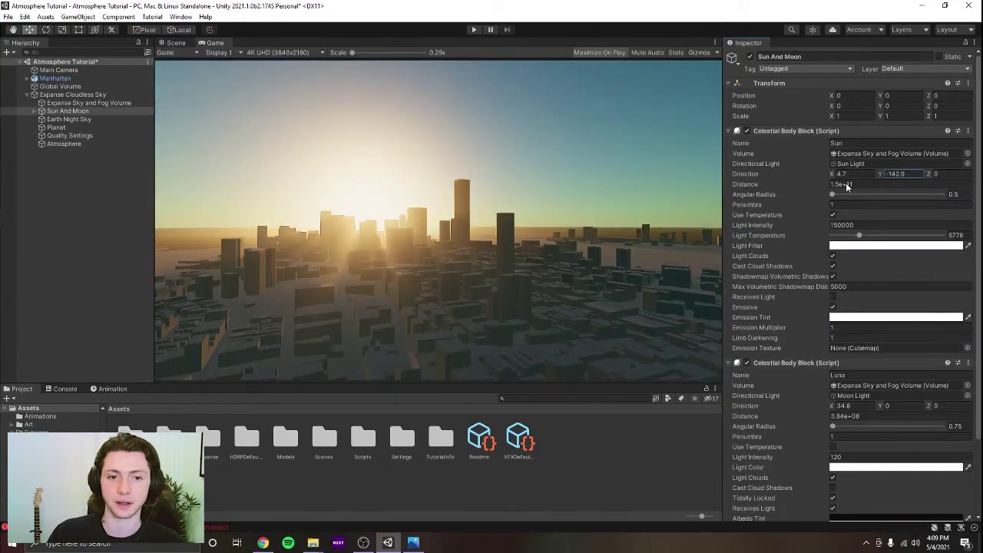
{"action": "left_click_drag", "start_coordinate": [846, 183], "coordinate": [905, 268]}
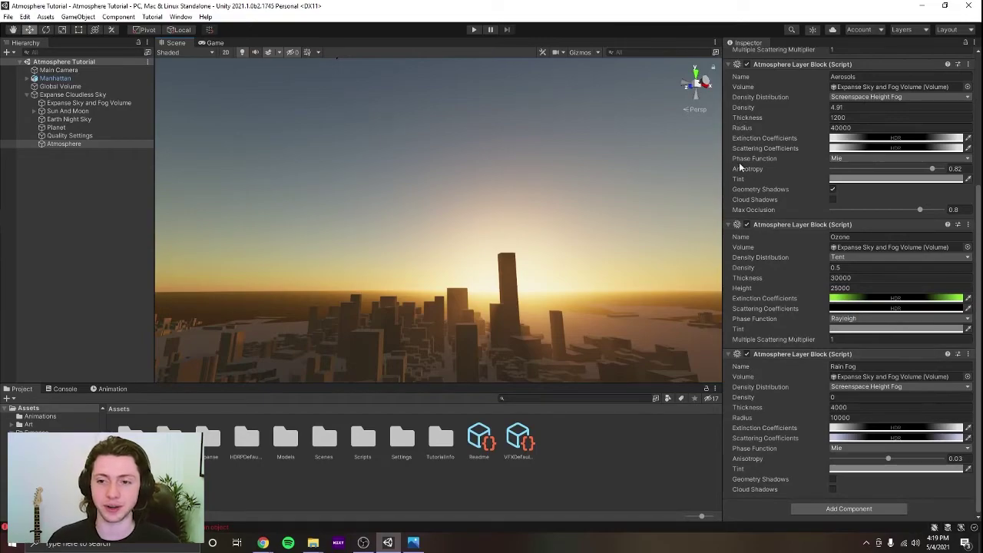
Disable the Rain Fog Atmosphere Layer Block
{"action": "left_click", "coordinate": [747, 354]}
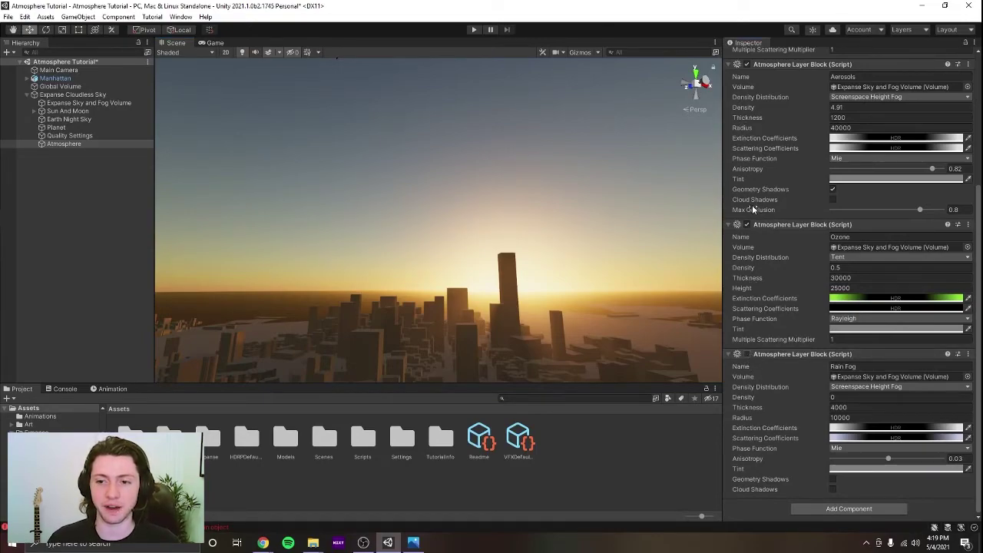
Disable the Ozone and Aerosols layer blocks and collapse them along with the Rain Fog block, leaving only Rayleigh active
{"action": "left_click", "coordinate": [747, 224]}
{"action": "right_click_drag", "start_coordinate": [562, 233], "coordinate": [512, 220]}
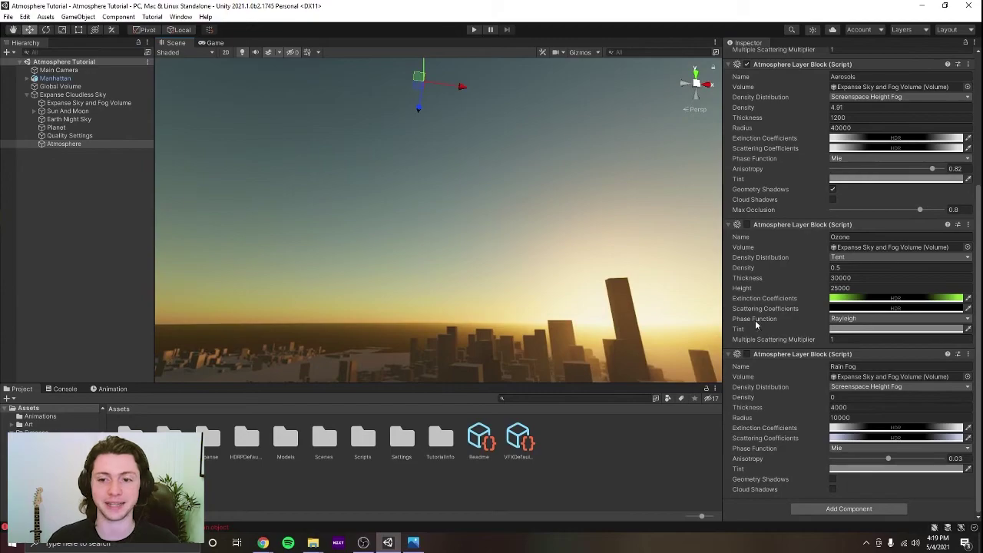
{"action": "left_click", "coordinate": [734, 354]}
{"action": "left_click", "coordinate": [732, 363]}
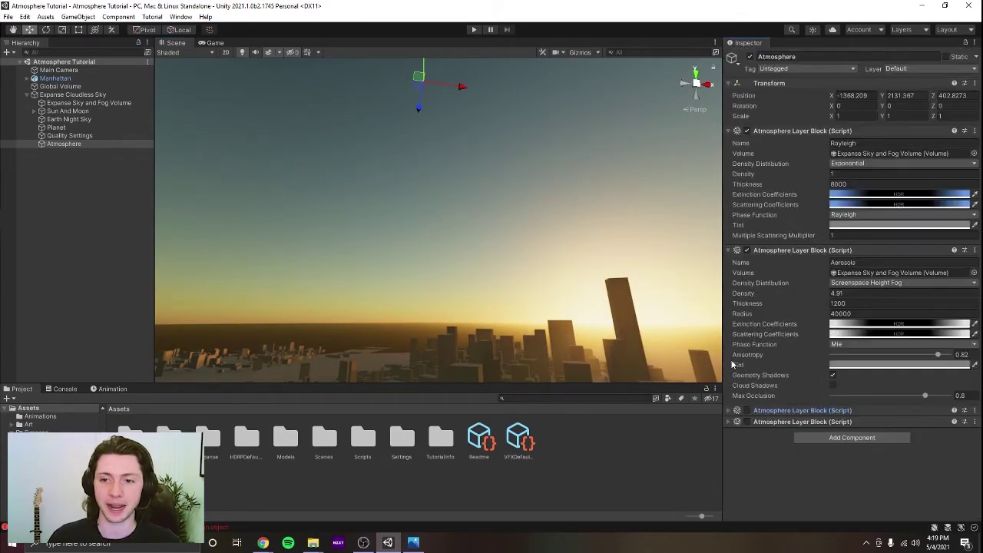
{"action": "right_click_drag", "start_coordinate": [581, 268], "coordinate": [602, 266]}
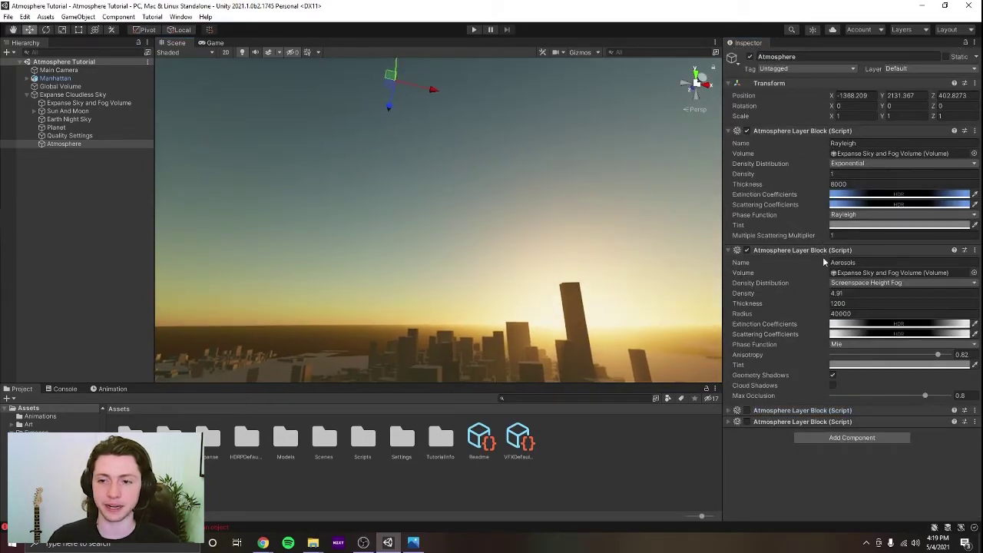
{"action": "left_click", "coordinate": [747, 251]}
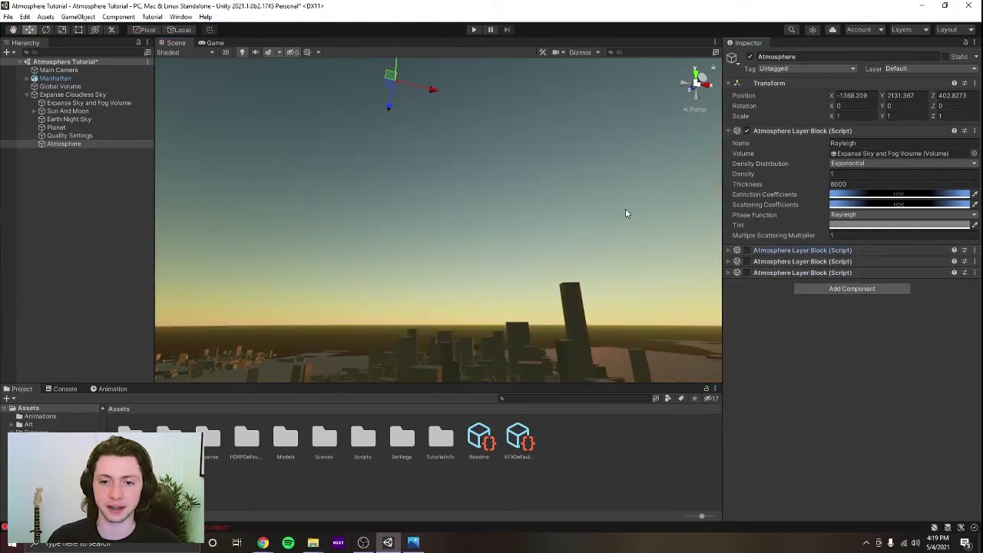
{"action": "right_click_drag", "start_coordinate": [625, 213], "coordinate": [599, 235]}
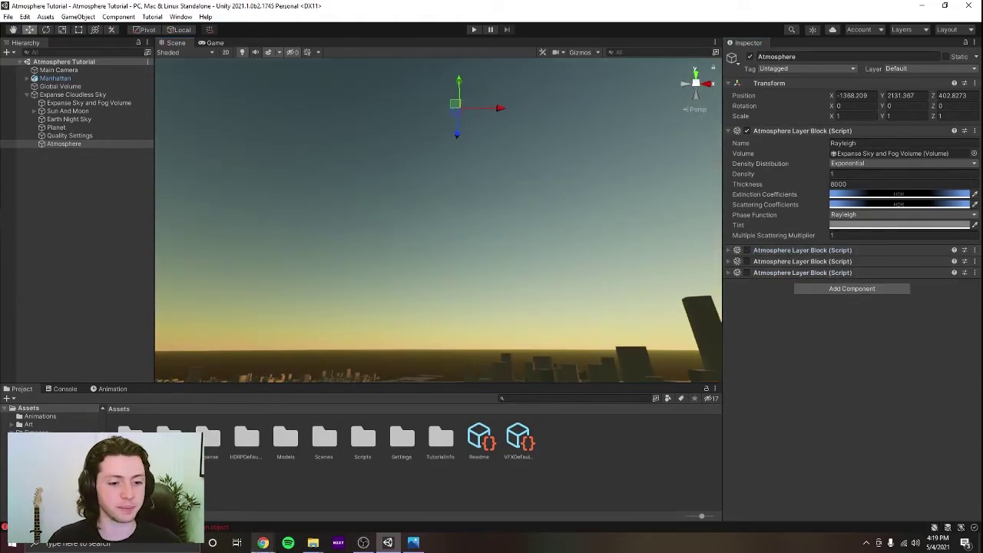
Switch to Chrome and examine the Mars Curiosity rover sunset photo for its sky colors
{"action": "mouse_move", "coordinate": [263, 544]}
{"action": "left_click", "coordinate": [281, 492]}
{"action": "scroll", "coordinate": [296, 415], "scroll_direction": "up", "scroll_amount": 2}
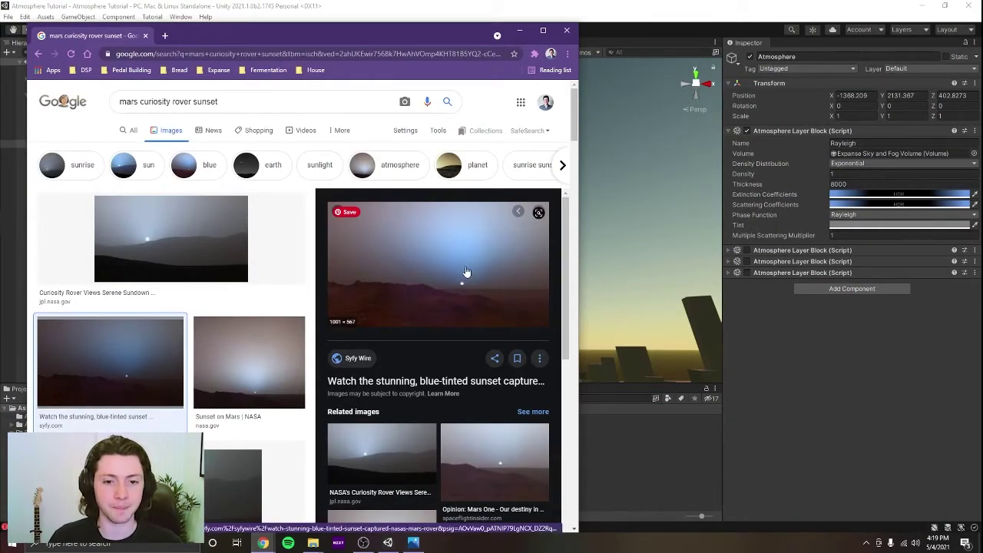
{"action": "scroll", "coordinate": [467, 273], "scroll_direction": "down", "scroll_amount": 1}
{"action": "scroll", "coordinate": [435, 278], "scroll_direction": "up", "scroll_amount": 1}
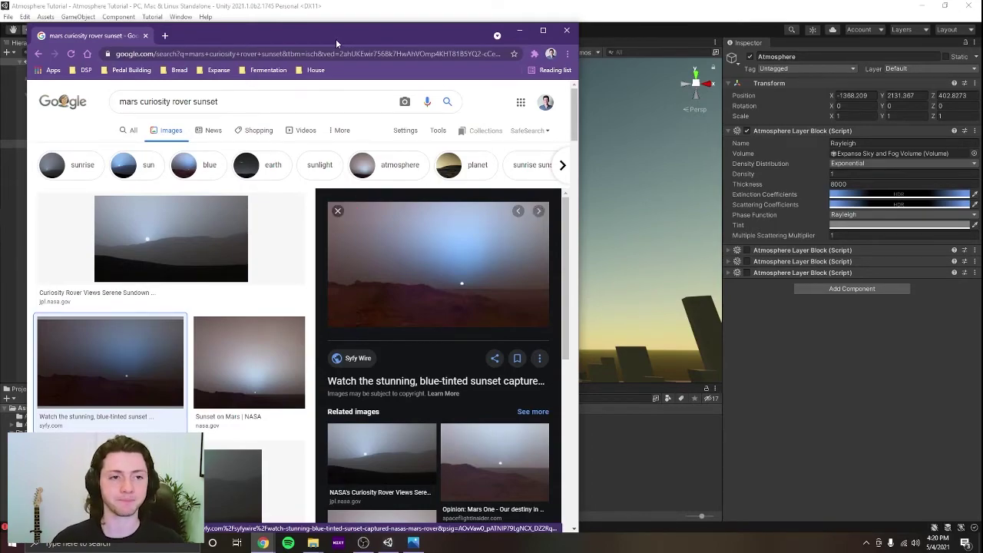
Search Google Images for "mars curiosity rover sky"
{"action": "left_click", "coordinate": [251, 102]}
{"action": "key", "text": "ctrl+shift+Left"}
{"action": "key", "text": "BackSpace"}
{"action": "type", "text": "sky"}
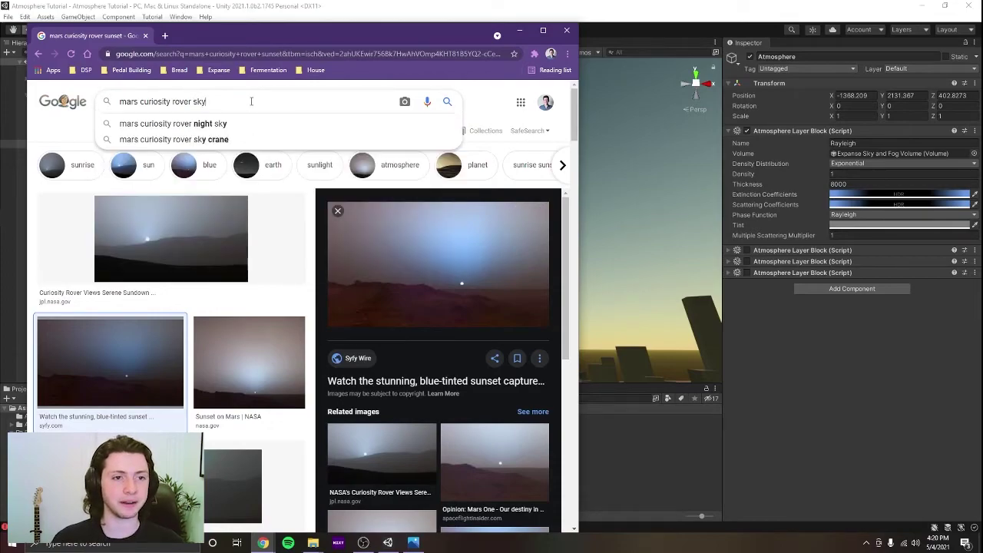
{"action": "key", "text": "Return"}
{"action": "scroll", "coordinate": [222, 238], "scroll_direction": "down", "scroll_amount": 1}
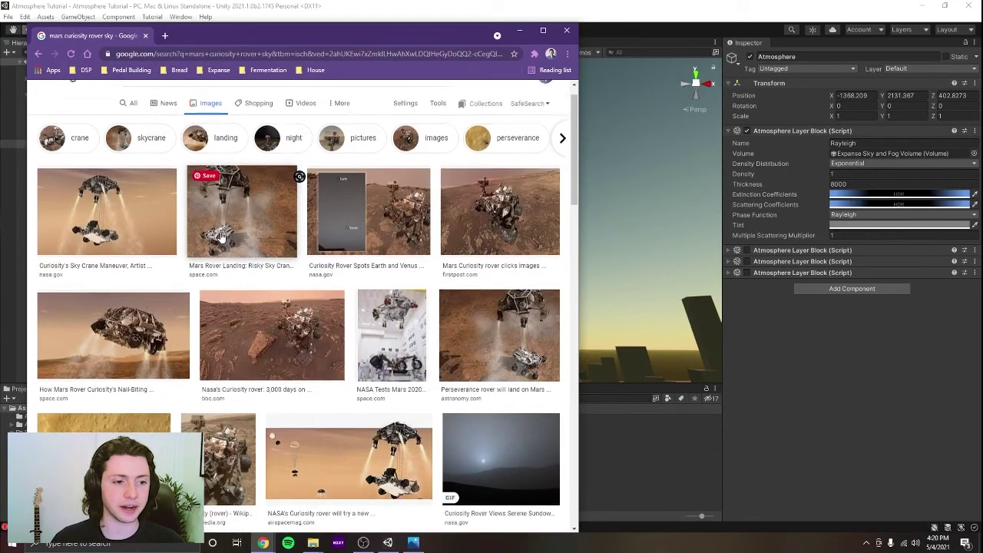
Browse the Curiosity sky crane images and their related images for a daytime Mars sky reference
{"action": "left_click", "coordinate": [153, 228]}
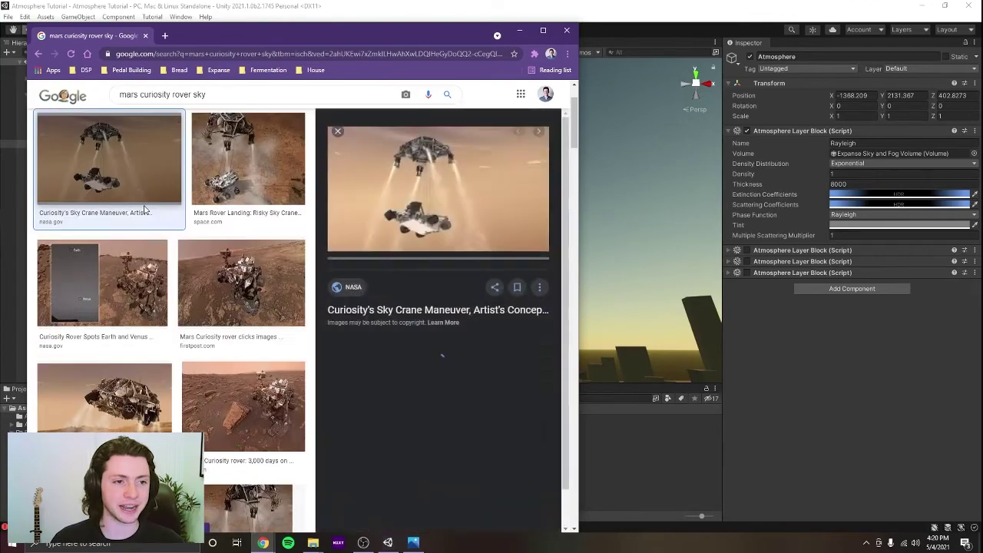
{"action": "left_click", "coordinate": [434, 309]}
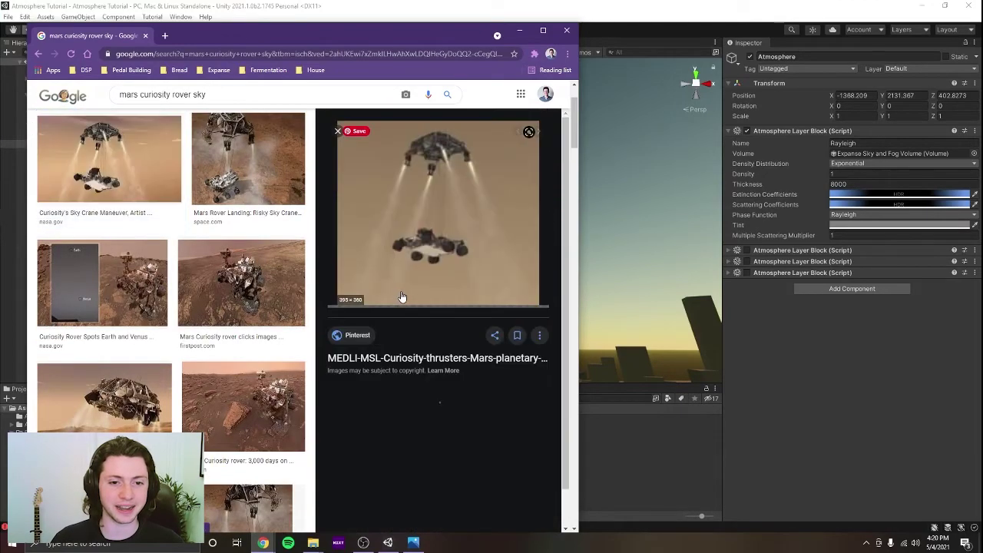
{"action": "scroll", "coordinate": [465, 257], "scroll_direction": "down", "scroll_amount": 3}
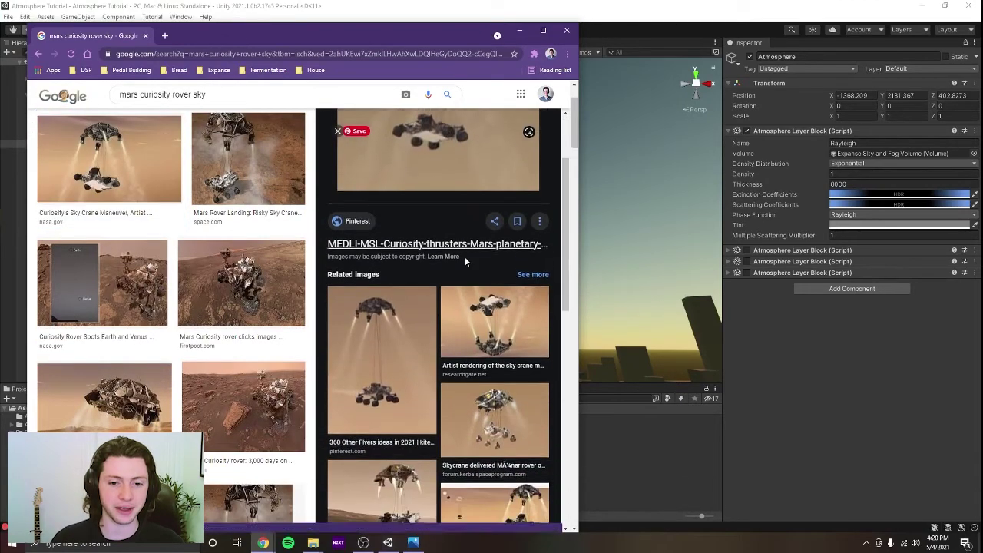
{"action": "left_click", "coordinate": [495, 399]}
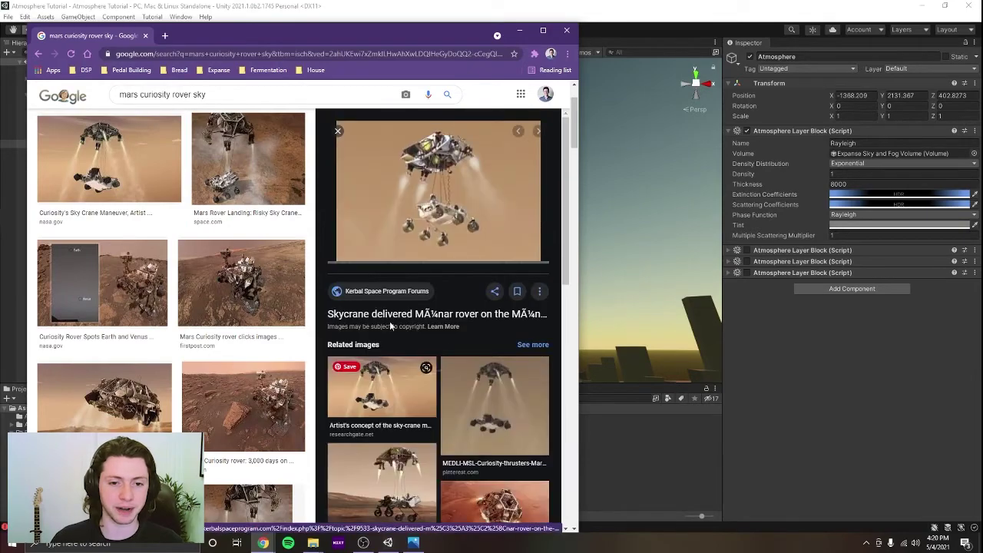
{"action": "scroll", "coordinate": [461, 391], "scroll_direction": "down", "scroll_amount": 3}
{"action": "scroll", "coordinate": [457, 390], "scroll_direction": "down", "scroll_amount": 3}
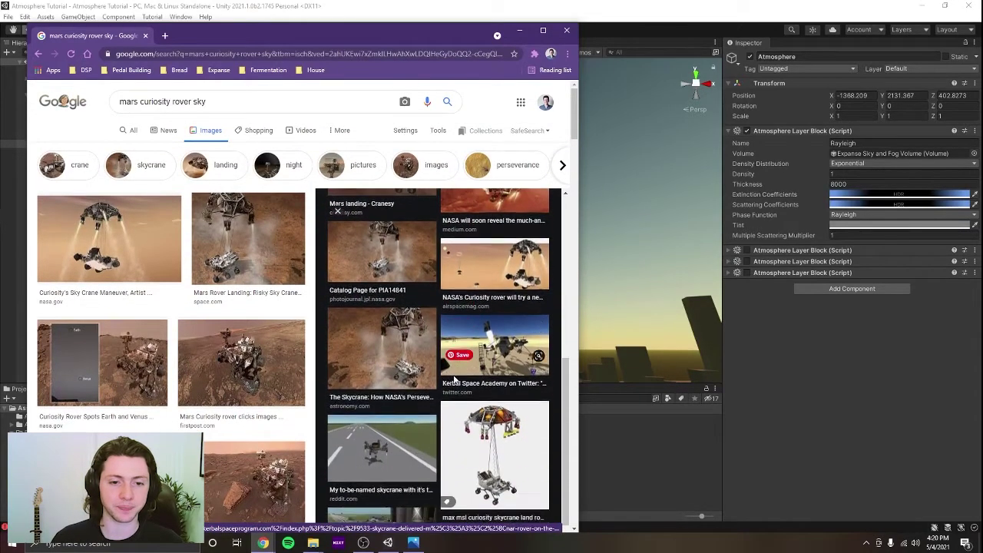
{"action": "left_click", "coordinate": [442, 311]}
{"action": "scroll", "coordinate": [423, 354], "scroll_direction": "down", "scroll_amount": 1}
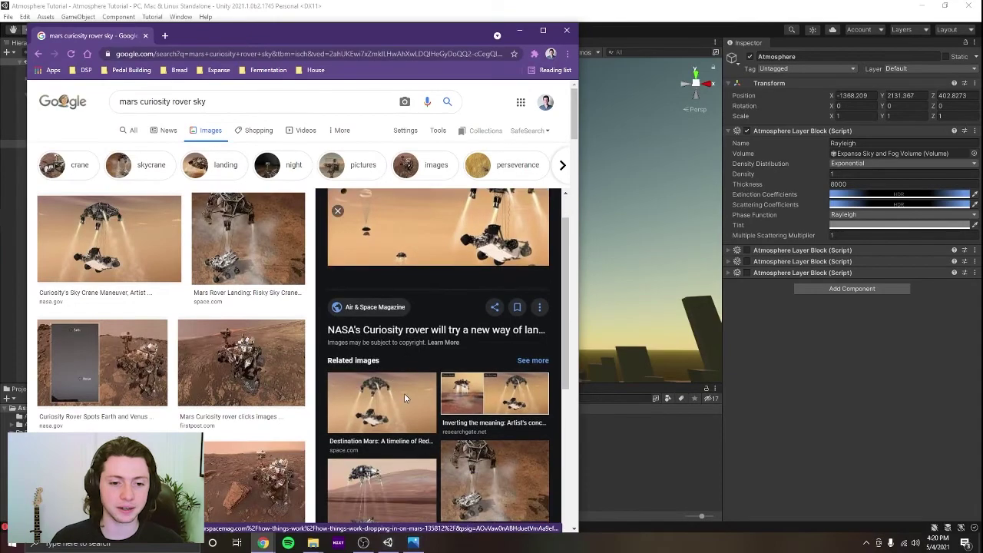
Examine the sky color in the Space.com "Destination Mars" image and its related images, then close the browser window
{"action": "left_click", "coordinate": [405, 394]}
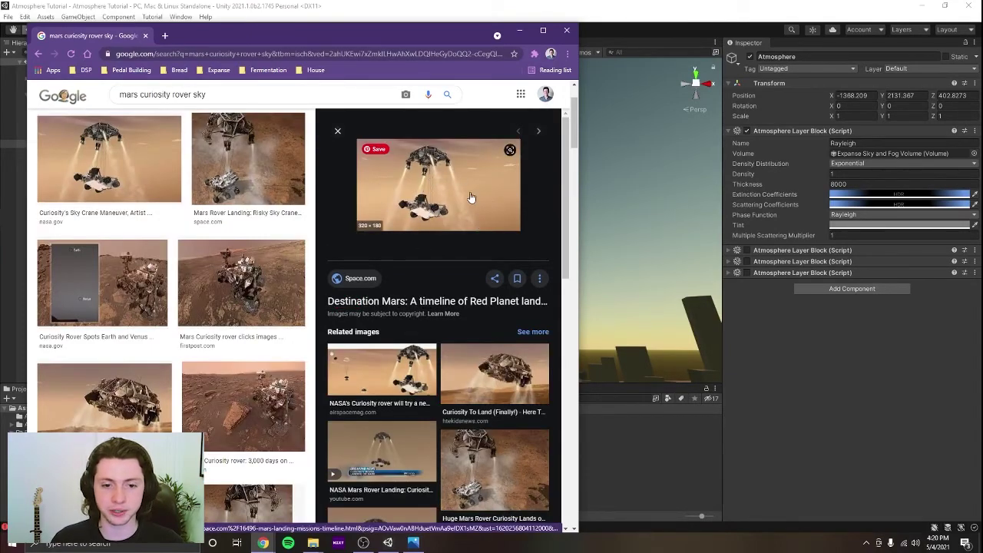
{"action": "scroll", "coordinate": [461, 185], "scroll_direction": "down", "scroll_amount": 2}
{"action": "scroll", "coordinate": [446, 225], "scroll_direction": "down", "scroll_amount": 2}
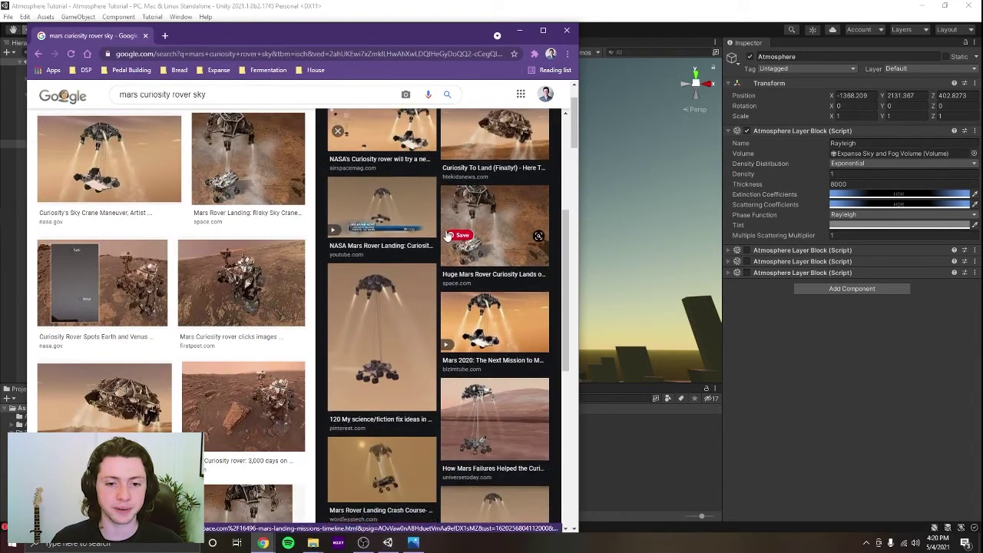
{"action": "scroll", "coordinate": [461, 223], "scroll_direction": "up", "scroll_amount": 5}
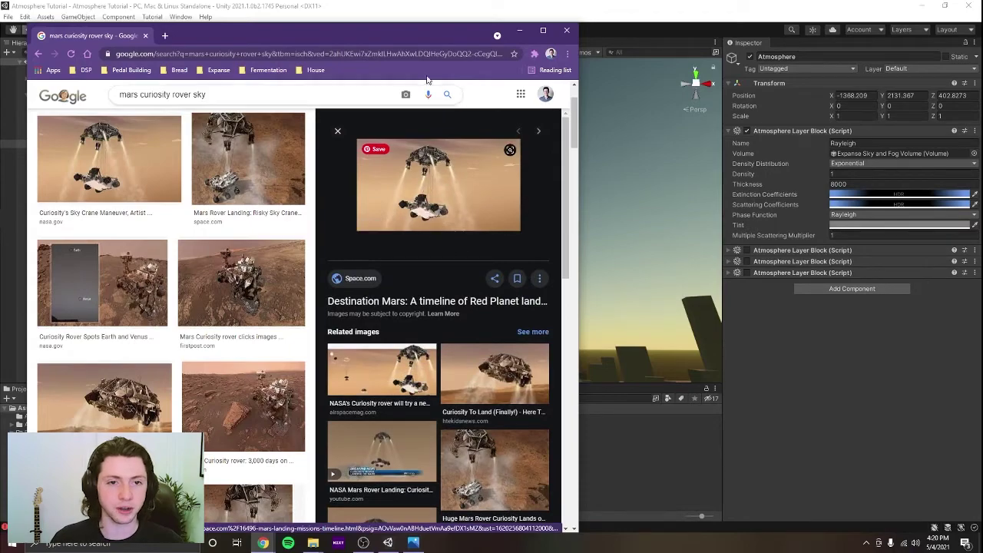
{"action": "left_click_drag", "start_coordinate": [399, 35], "coordinate": [436, 34]}
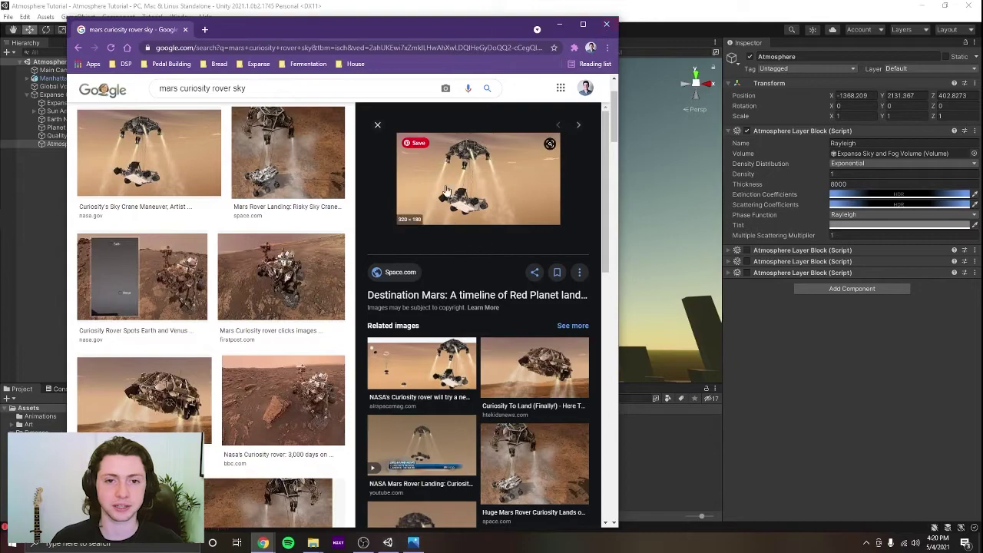
{"action": "left_click", "coordinate": [607, 25]}
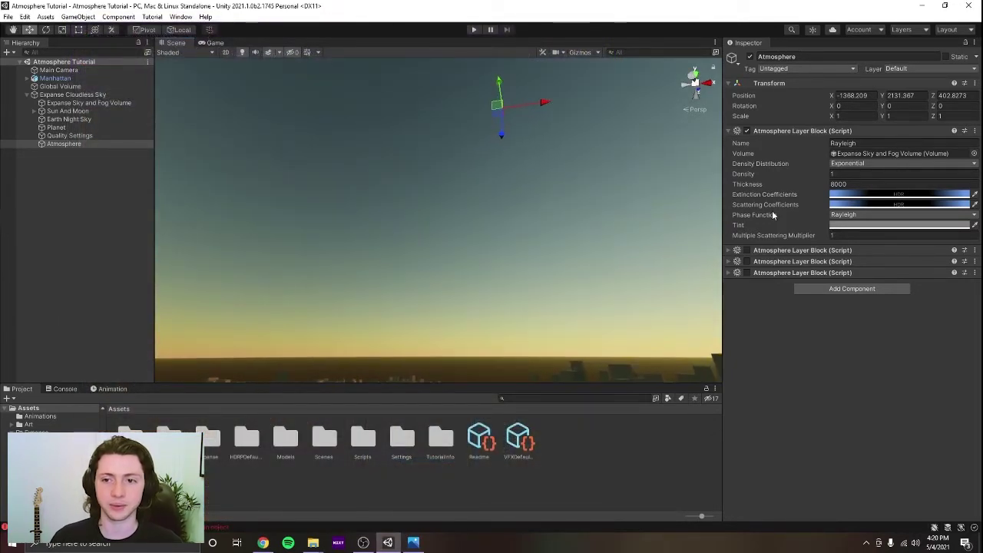
Rename the Rayleigh atmosphere layer to Mars Air and save the scene
{"action": "right_click_drag", "start_coordinate": [577, 204], "coordinate": [621, 184]}
{"action": "left_click", "coordinate": [884, 144]}
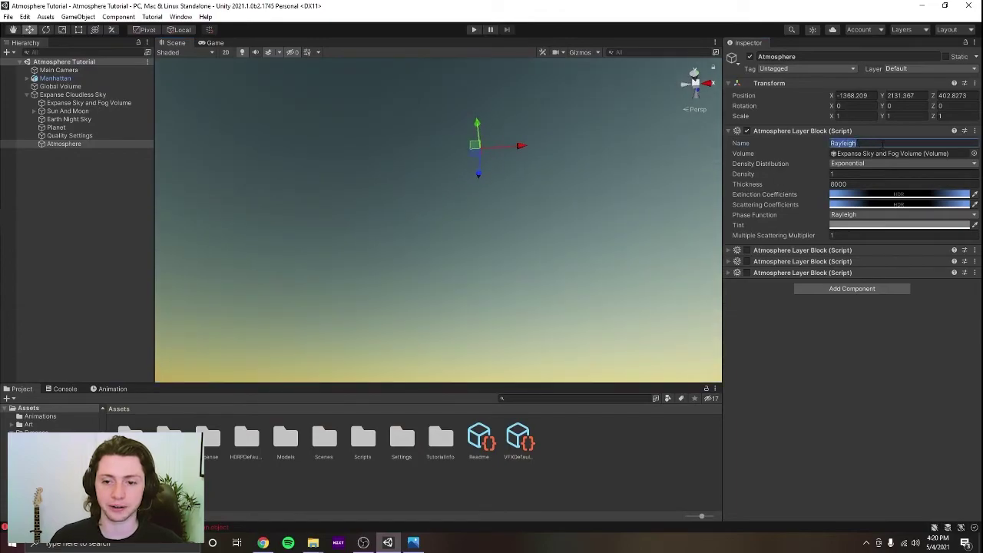
{"action": "type", "text": "Air"}
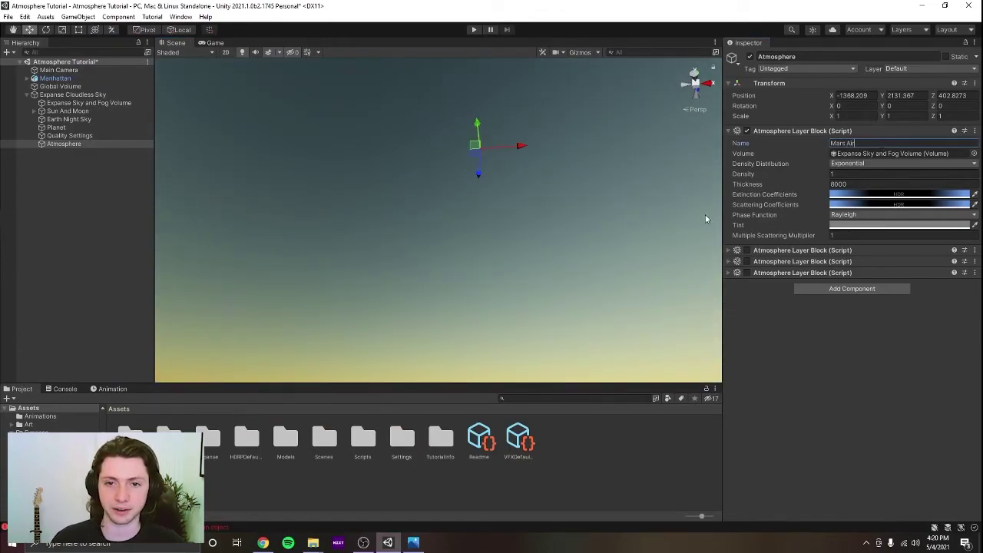
{"action": "right_click_drag", "start_coordinate": [646, 225], "coordinate": [650, 219]}
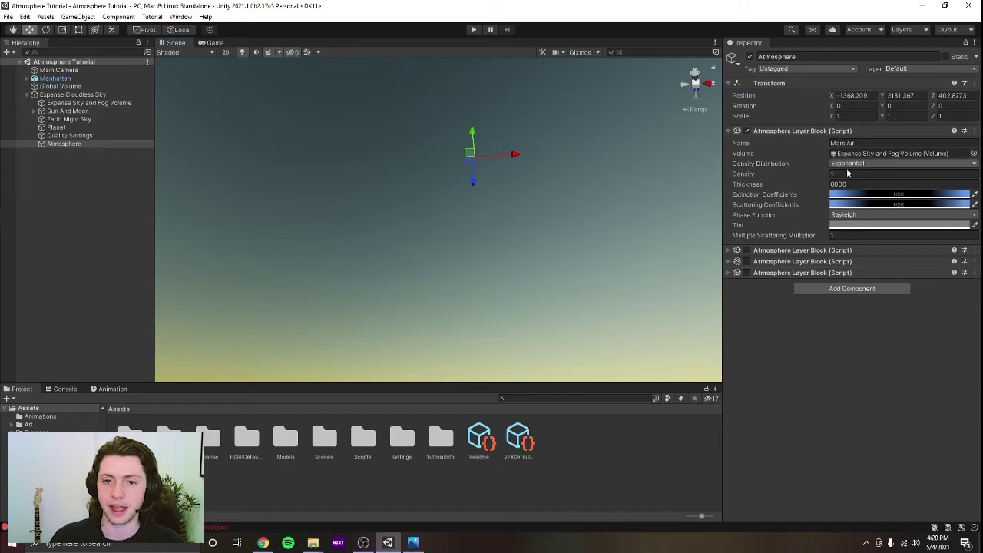
{"action": "right_click_drag", "start_coordinate": [670, 183], "coordinate": [707, 211]}
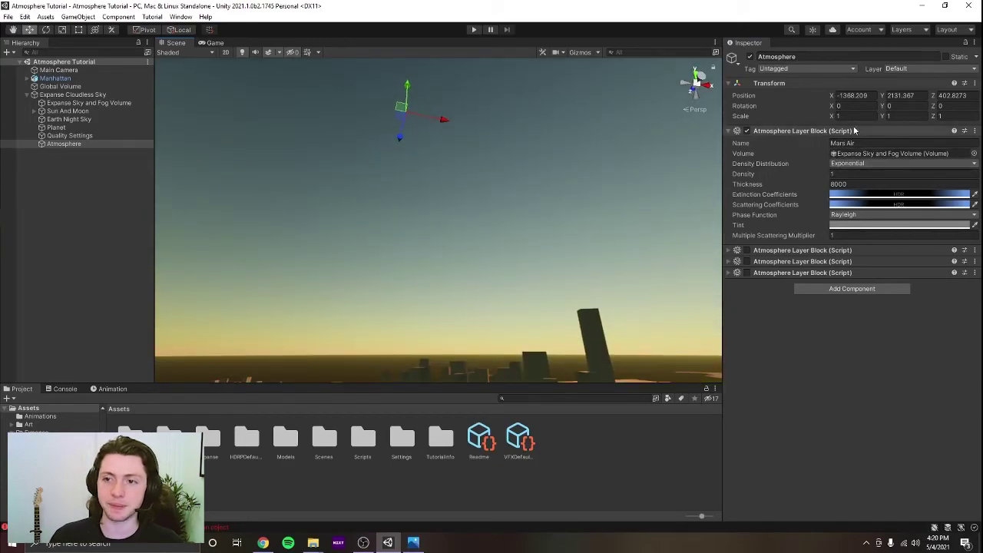
Keep the Mars Air layer's density distribution as Exponential and set its thickness to 30000
{"action": "left_click", "coordinate": [864, 162]}
{"action": "left_click", "coordinate": [863, 176]}
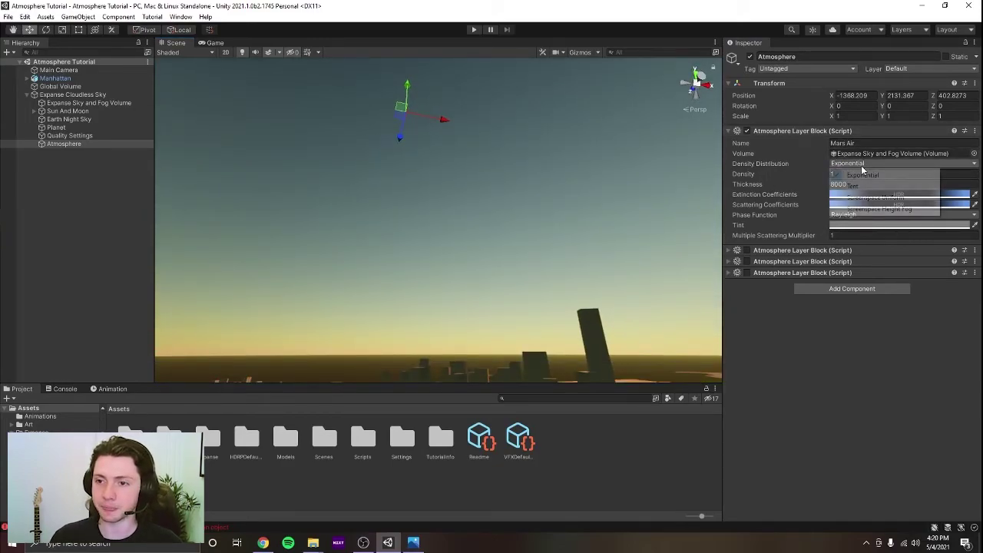
{"action": "left_click", "coordinate": [863, 163]}
{"action": "left_click", "coordinate": [863, 175]}
{"action": "right_click_drag", "start_coordinate": [582, 169], "coordinate": [564, 161]}
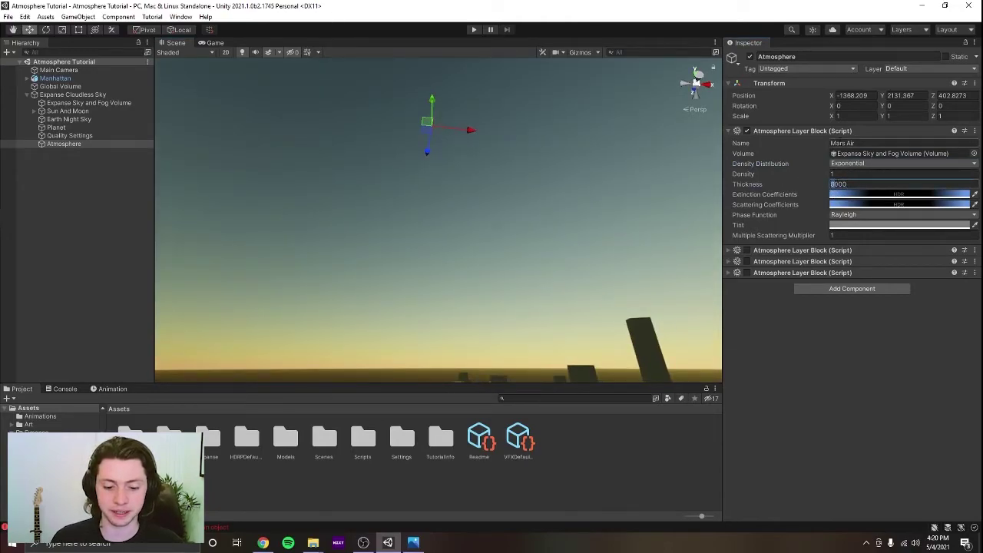
{"action": "type", "text": "30"}
{"action": "right_click_drag", "start_coordinate": [645, 206], "coordinate": [678, 160]}
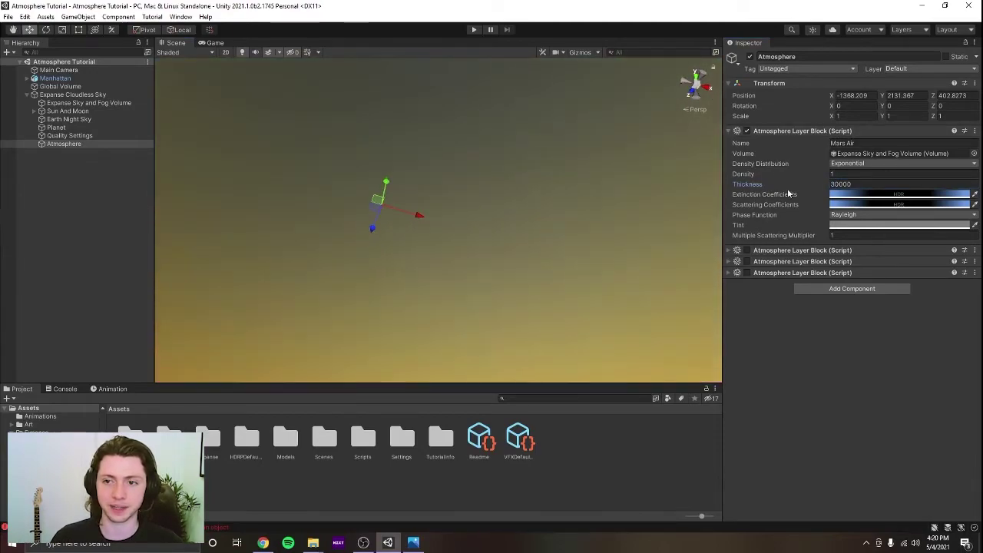
Set the Mars Air layer's density to 0.1, save the scene, and inspect the sky from several directions
{"action": "left_click", "coordinate": [856, 175]}
{"action": "type", "text": "0.1"}
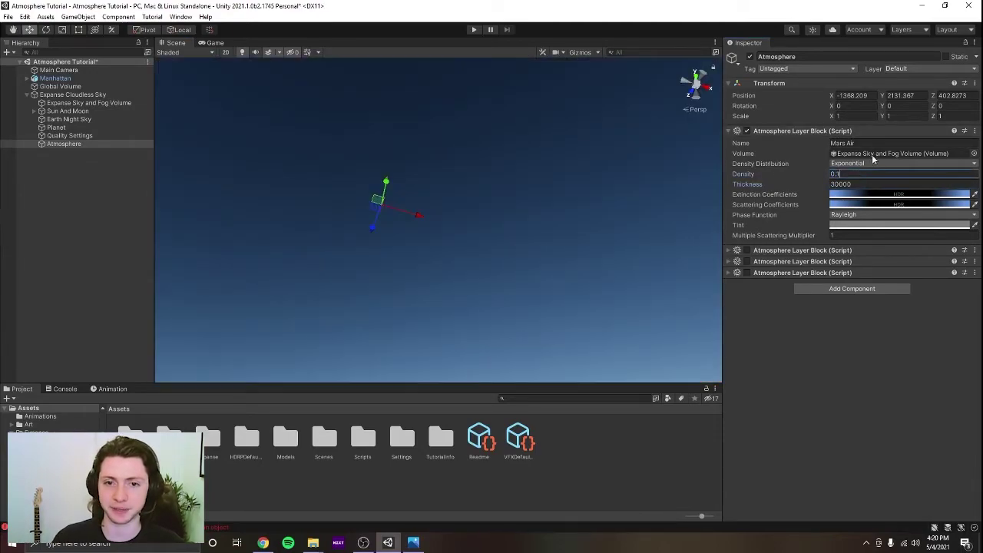
{"action": "right_click_drag", "start_coordinate": [507, 192], "coordinate": [495, 307]}
{"action": "right_click_drag", "start_coordinate": [479, 66], "coordinate": [550, 180]}
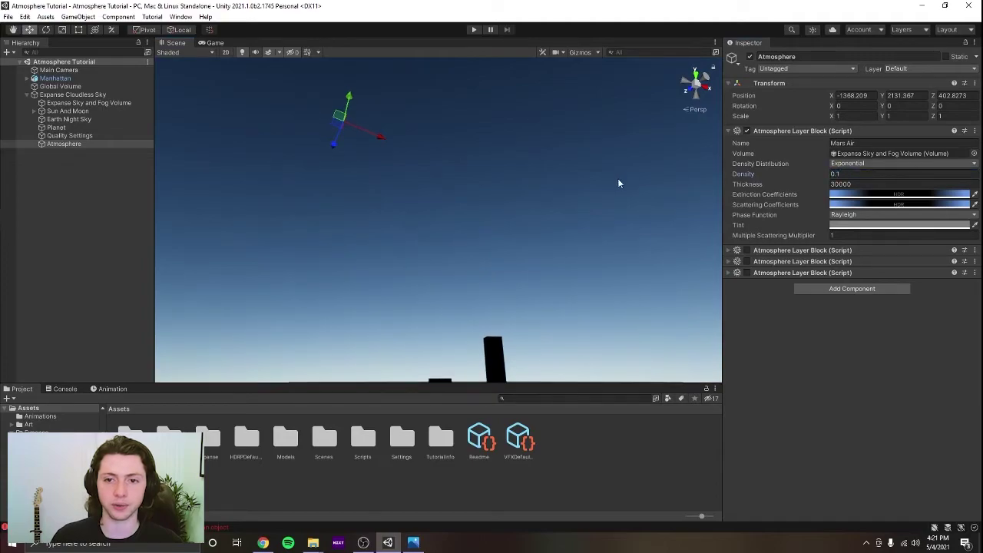
{"action": "right_click_drag", "start_coordinate": [589, 179], "coordinate": [492, 189]}
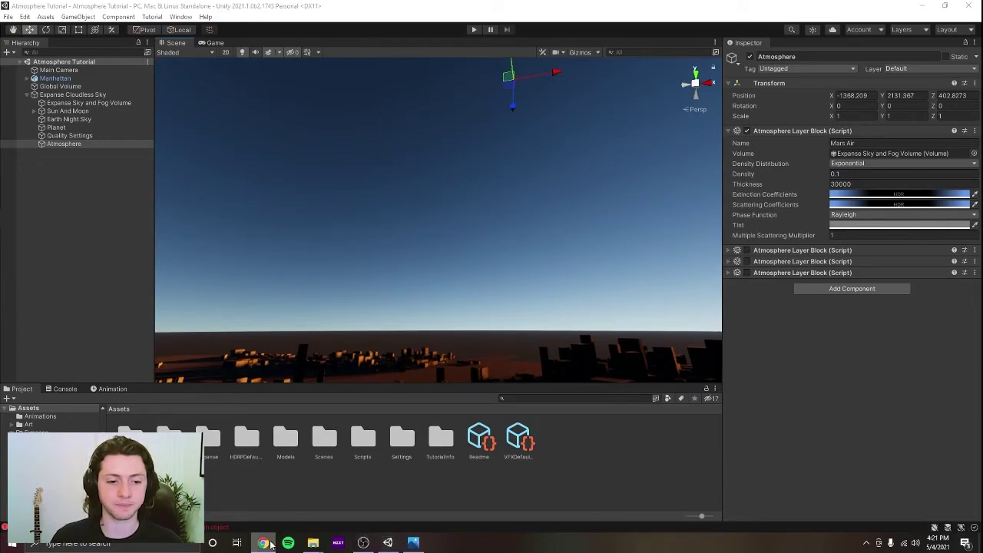
{"action": "right_click_drag", "start_coordinate": [461, 261], "coordinate": [687, 245]}
{"action": "right_click_drag", "start_coordinate": [557, 279], "coordinate": [616, 238]}
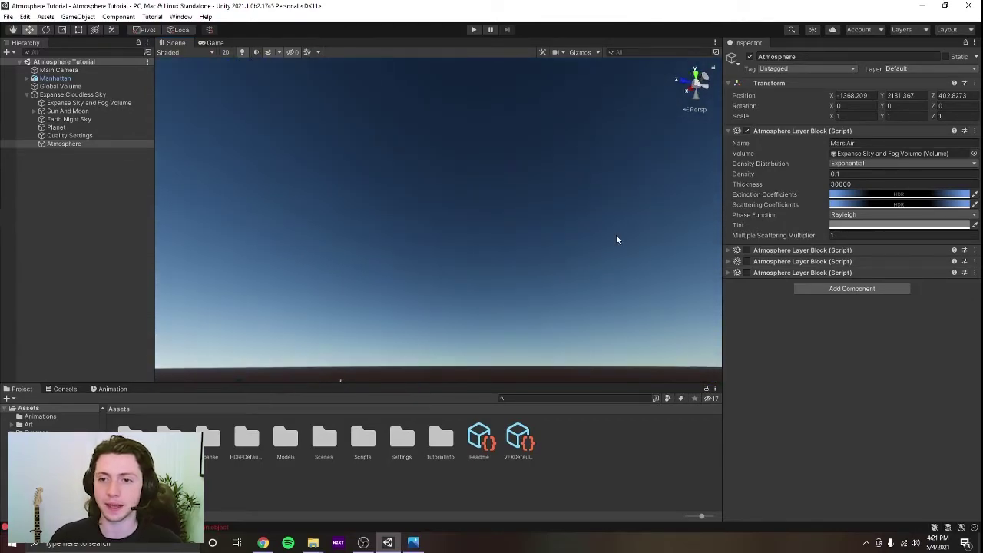
Change the Mars Air layer's Scattering Coefficients to a tan color with HSV hue 29 and saturation 40
{"action": "left_click", "coordinate": [870, 205]}
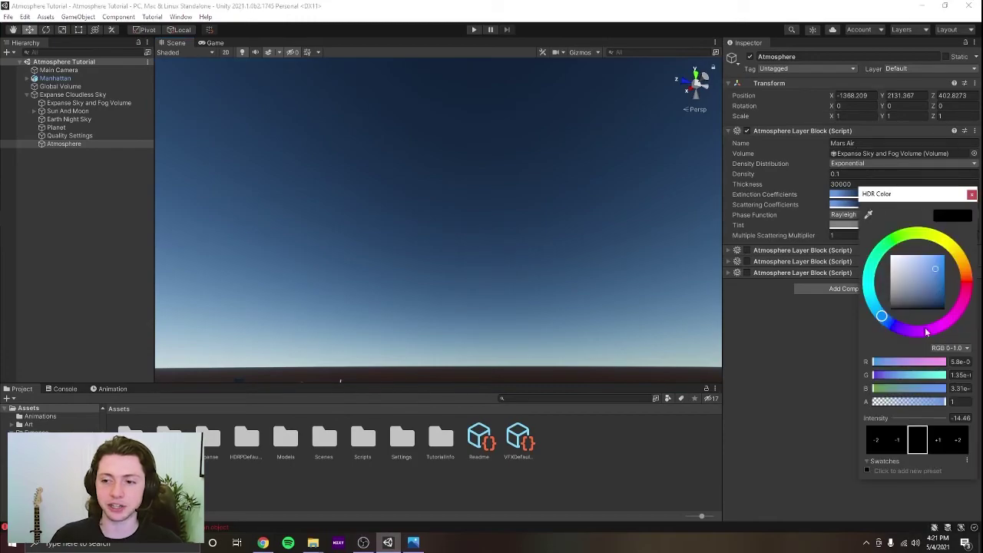
{"action": "left_click", "coordinate": [968, 273]}
{"action": "left_click_drag", "start_coordinate": [970, 276], "coordinate": [968, 258]}
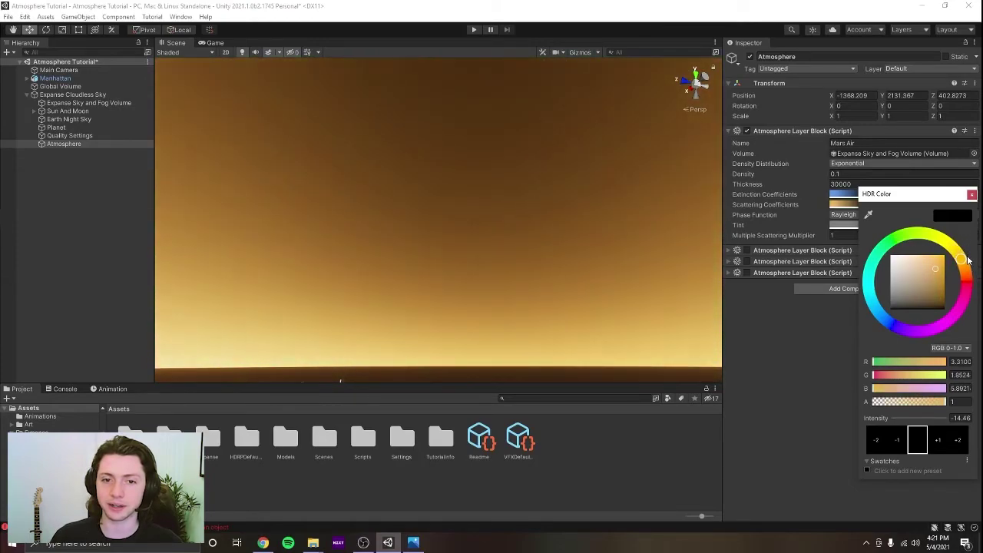
{"action": "left_click", "coordinate": [949, 351]}
{"action": "left_click", "coordinate": [953, 383]}
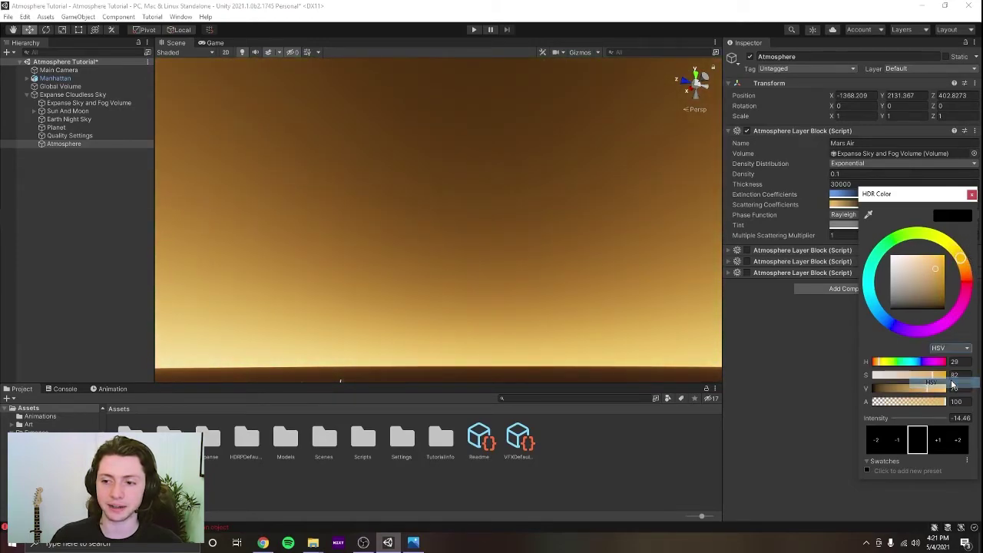
{"action": "left_click", "coordinate": [926, 377]}
{"action": "left_click_drag", "start_coordinate": [926, 377], "coordinate": [901, 382]}
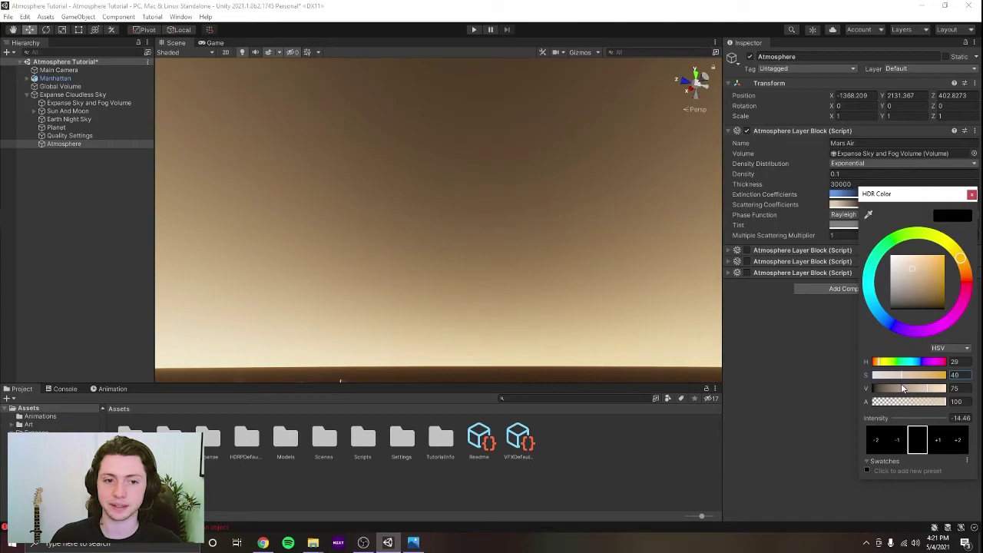
Set the Mars Air scattering color's saturation to 41, switch its values to RGB 0-1.0, and copy its red value into the Extinction Coefficients
{"action": "left_click_drag", "start_coordinate": [902, 384], "coordinate": [903, 384]}
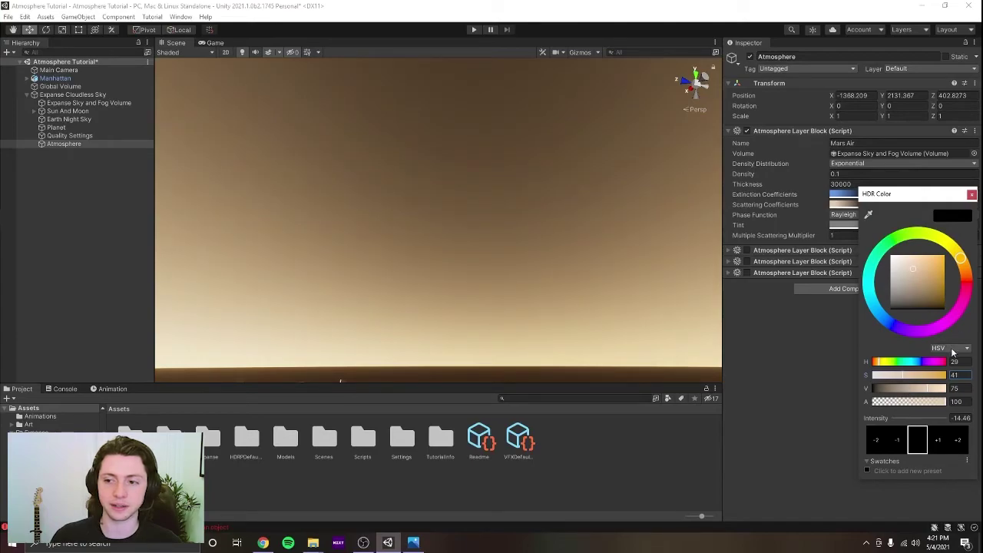
{"action": "left_click", "coordinate": [953, 351]}
{"action": "left_click", "coordinate": [951, 371]}
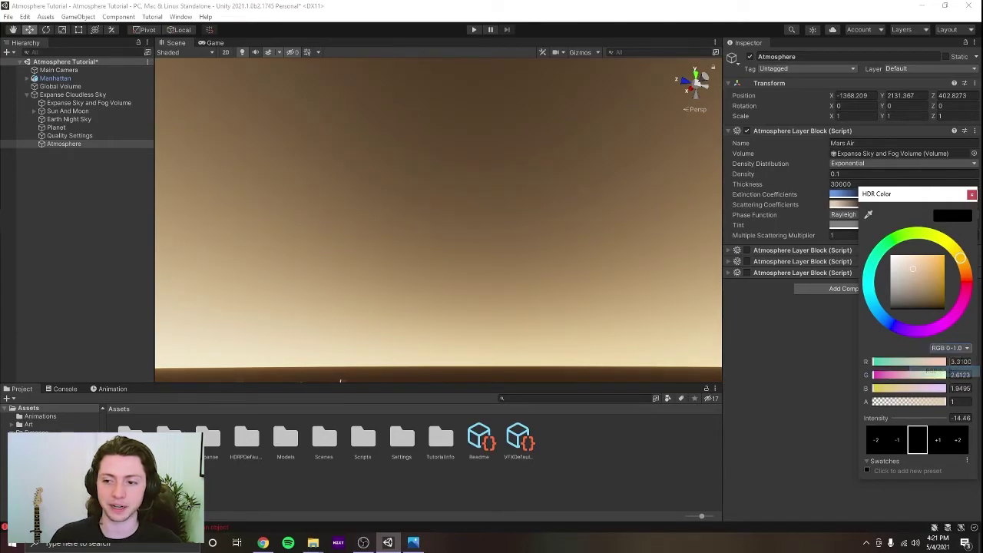
{"action": "left_click", "coordinate": [971, 196]}
{"action": "left_click", "coordinate": [884, 195]}
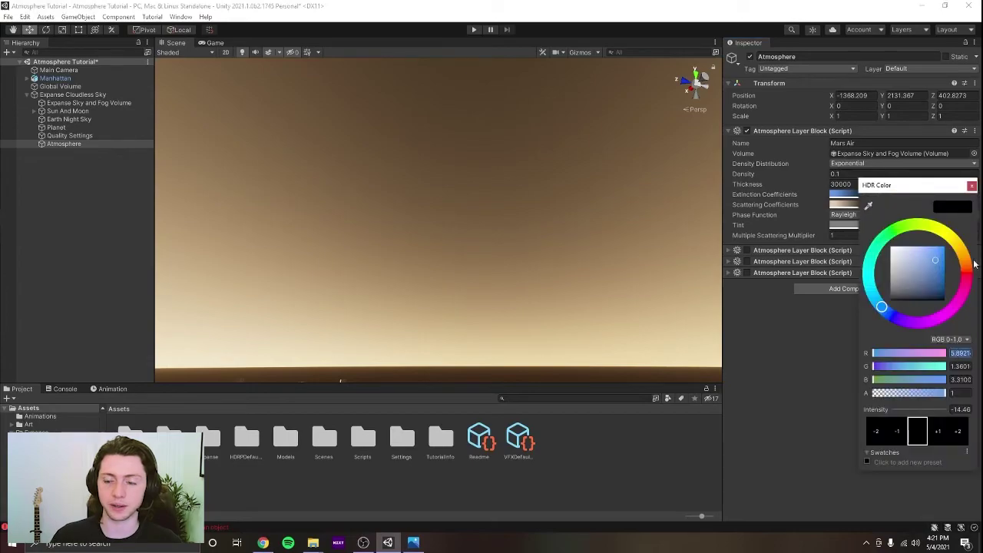
{"action": "key", "text": "ctrl+v"}
{"action": "left_click", "coordinate": [972, 186]}
Copy the green and blue values of the 41-saturation scattering color into the Mars Air Extinction Coefficients
{"action": "left_click", "coordinate": [909, 205]}
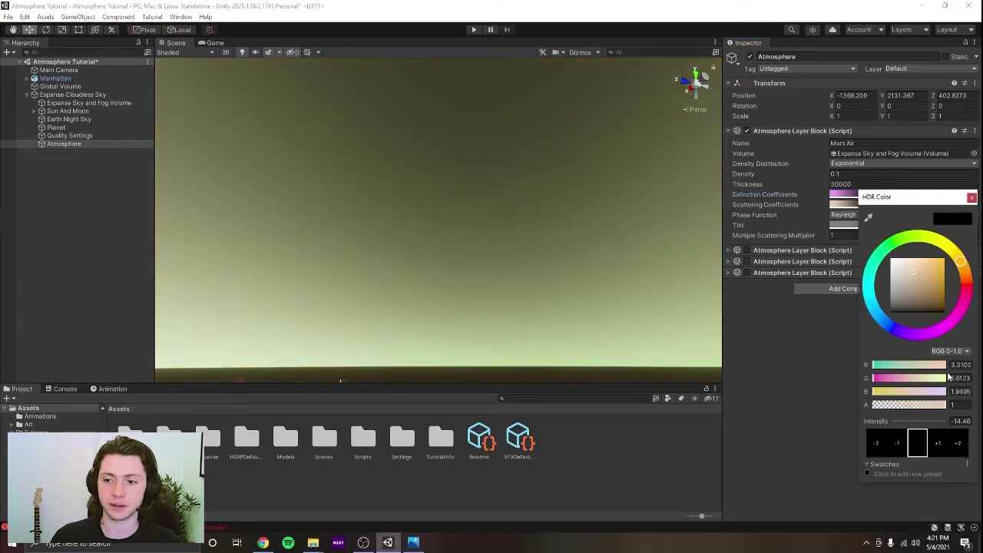
{"action": "left_click", "coordinate": [972, 198]}
{"action": "left_click", "coordinate": [884, 194]}
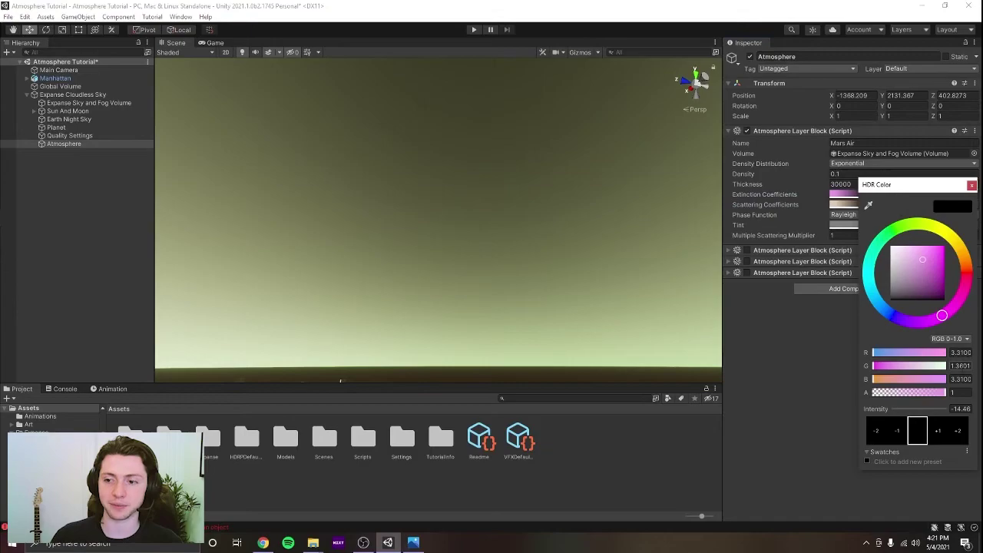
{"action": "type", "text": "5e-05"}
{"action": "left_click", "coordinate": [973, 186]}
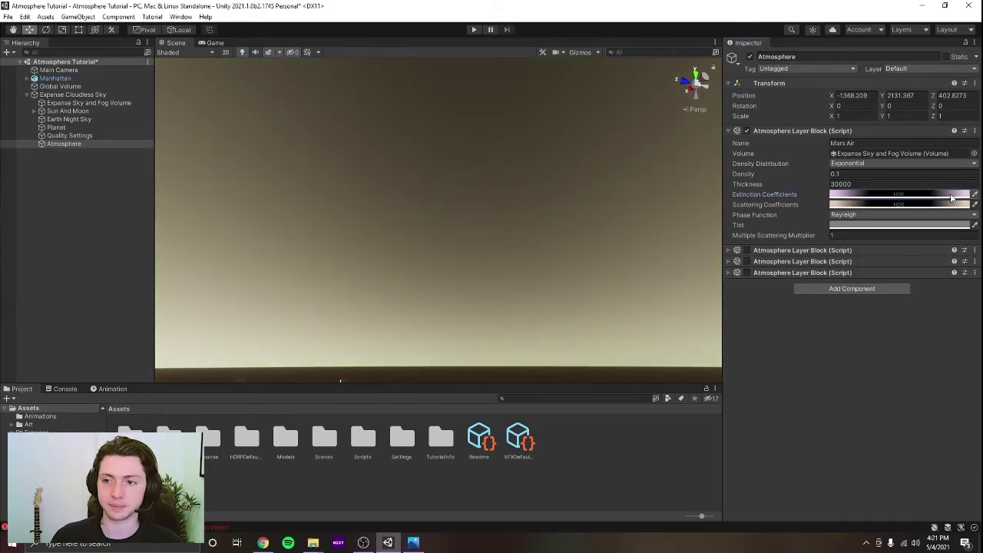
{"action": "left_click", "coordinate": [844, 205]}
{"action": "left_click", "coordinate": [973, 196]}
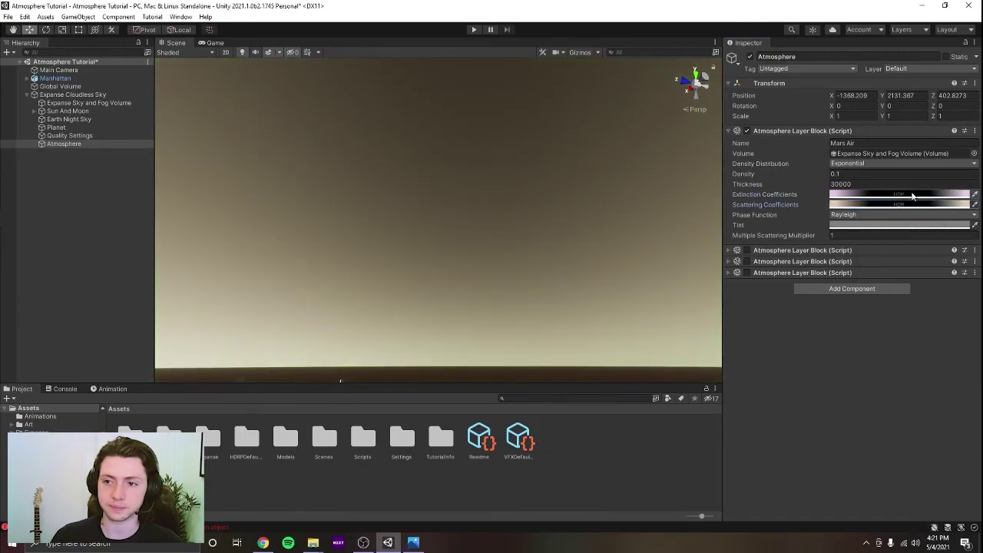
{"action": "left_click", "coordinate": [914, 196]}
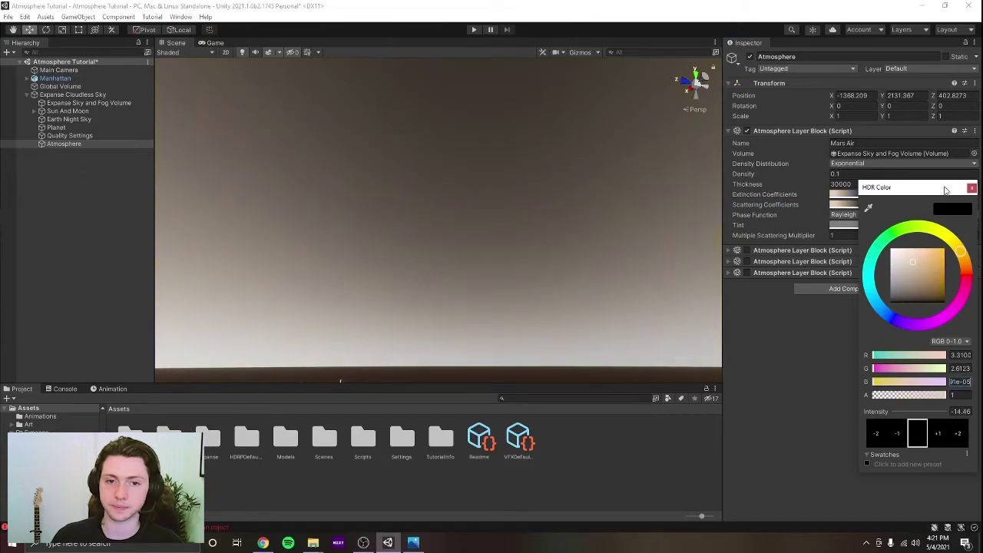
{"action": "left_click", "coordinate": [973, 186]}
Set the Mars Air Scattering Coefficients' HSV saturation to 70 and switch the color values back to RGB 0-1.0
{"action": "left_click", "coordinate": [882, 206]}
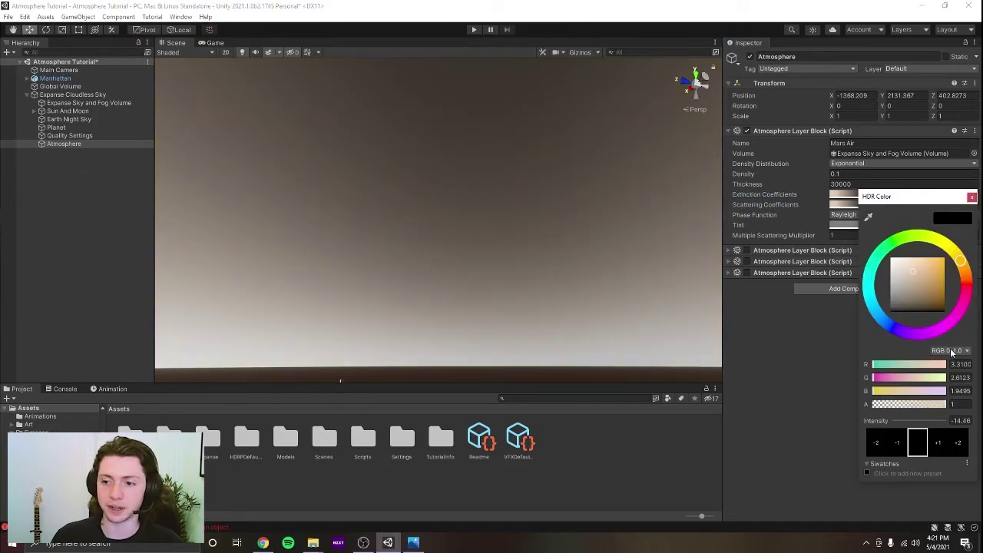
{"action": "left_click", "coordinate": [953, 352]}
{"action": "left_click", "coordinate": [938, 381]}
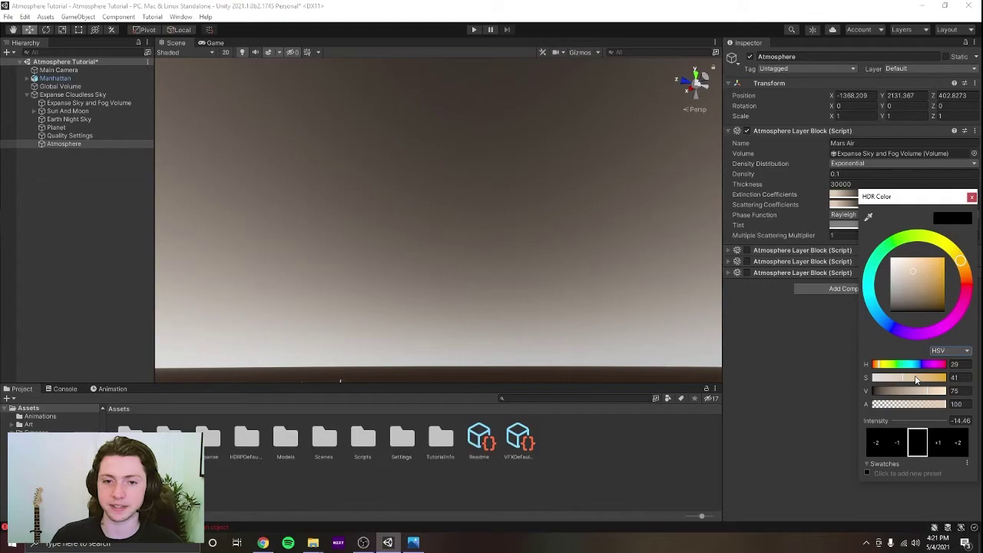
{"action": "left_click_drag", "start_coordinate": [916, 379], "coordinate": [924, 382]}
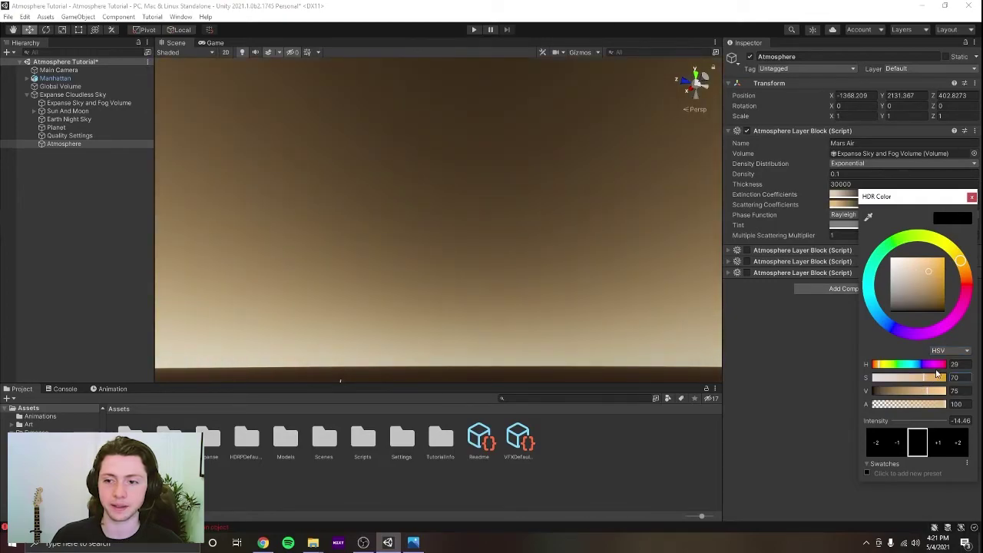
{"action": "left_click", "coordinate": [951, 351]}
{"action": "left_click", "coordinate": [939, 371]}
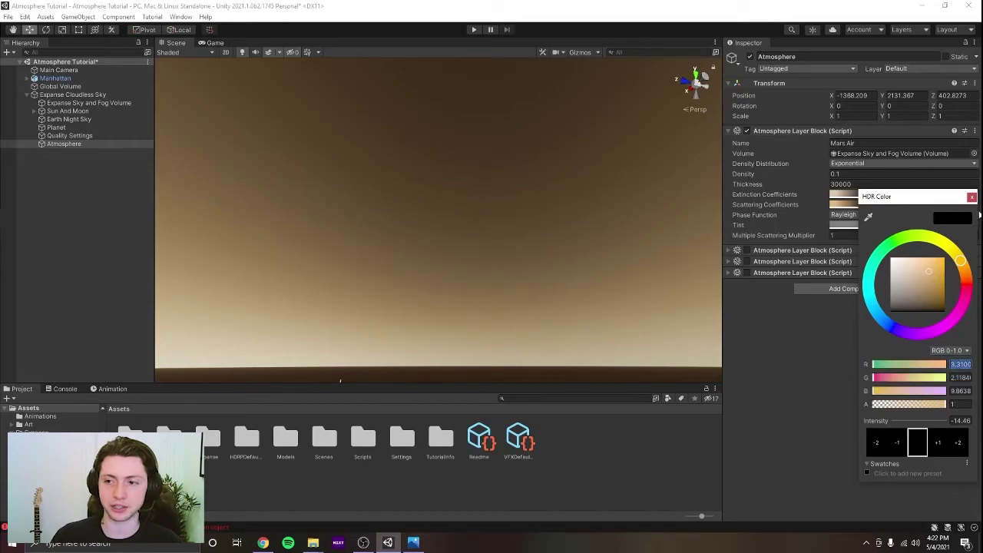
Match the Extinction Coefficients' red and green values to those of the 70-saturation scattering color
{"action": "left_click", "coordinate": [973, 197]}
{"action": "left_click", "coordinate": [931, 195]}
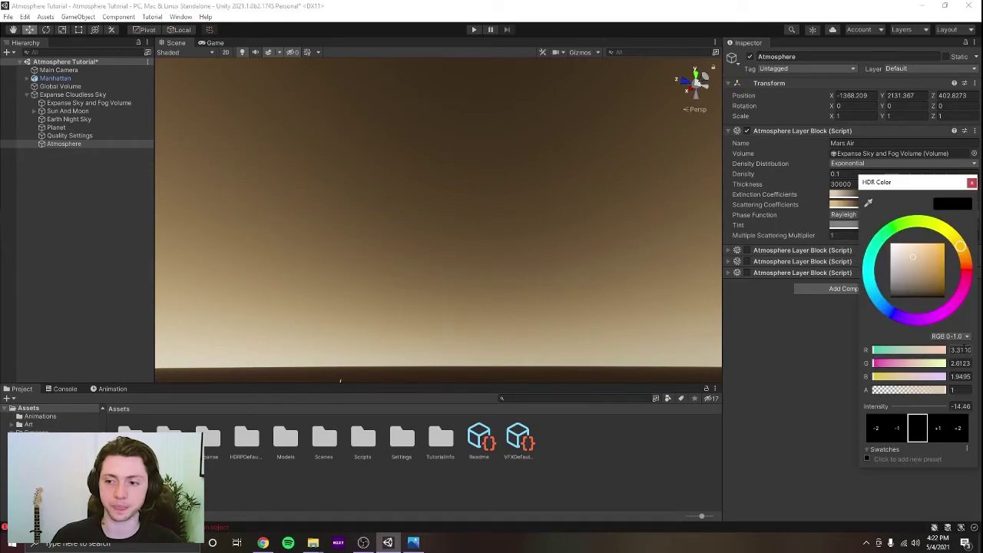
{"action": "left_click", "coordinate": [966, 350]}
{"action": "left_click", "coordinate": [973, 183]}
{"action": "left_click", "coordinate": [953, 205]}
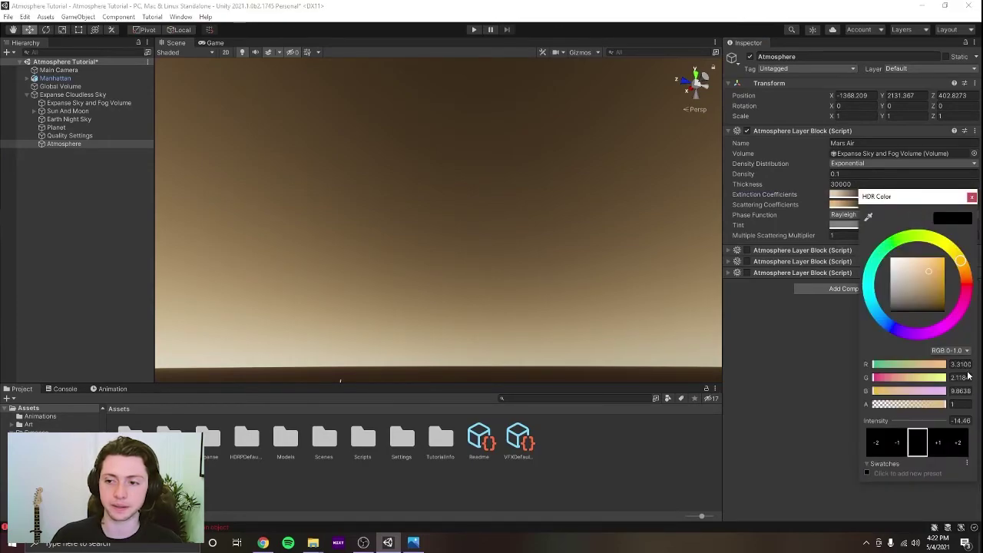
{"action": "left_click", "coordinate": [972, 198]}
{"action": "left_click", "coordinate": [961, 204]}
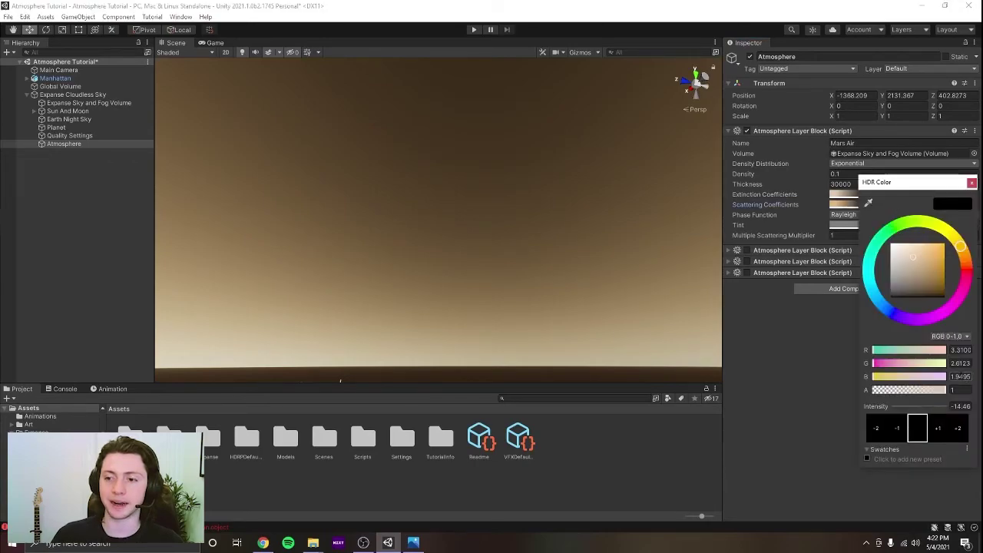
{"action": "key", "text": "ctrl+v"}
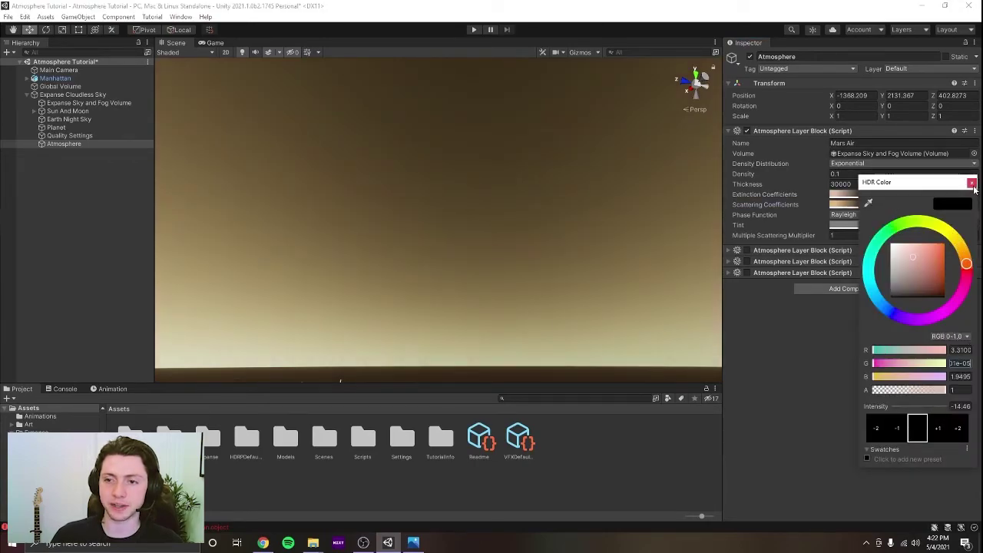
{"action": "left_click", "coordinate": [973, 184]}
Copy the scattering color's blue value into the Extinction Coefficients and save the scene
{"action": "left_click", "coordinate": [882, 206]}
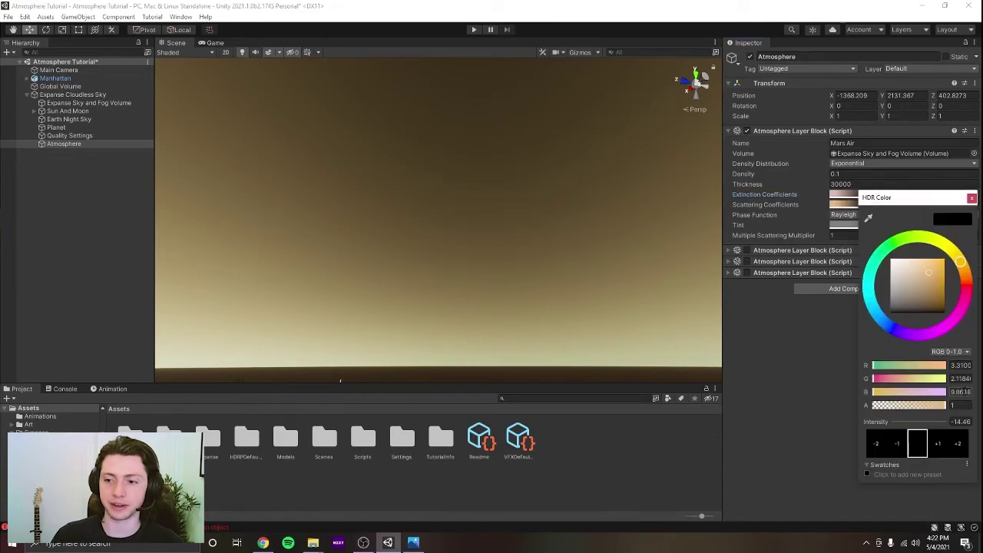
{"action": "left_click", "coordinate": [964, 392]}
{"action": "left_click", "coordinate": [974, 200]}
{"action": "left_click", "coordinate": [898, 195]}
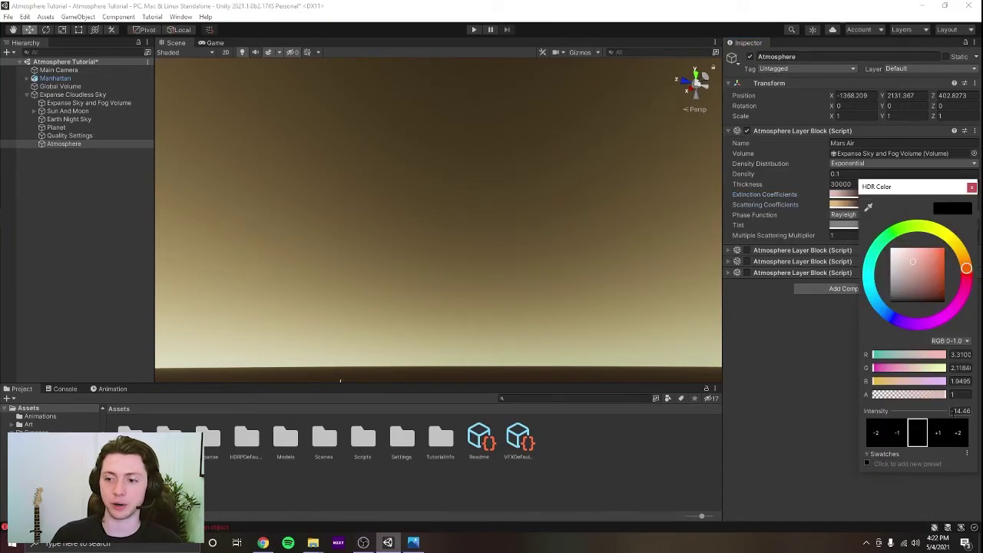
{"action": "left_click", "coordinate": [961, 382]}
{"action": "key", "text": "ctrl+v"}
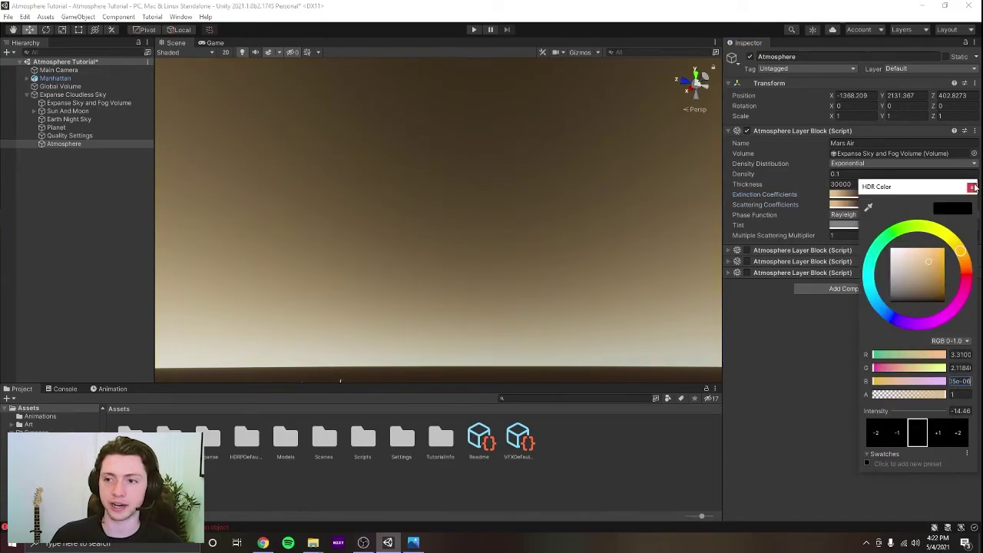
{"action": "left_click", "coordinate": [973, 188]}
{"action": "right_click_drag", "start_coordinate": [666, 190], "coordinate": [470, 207]}
{"action": "key", "text": "ctrl+s"}
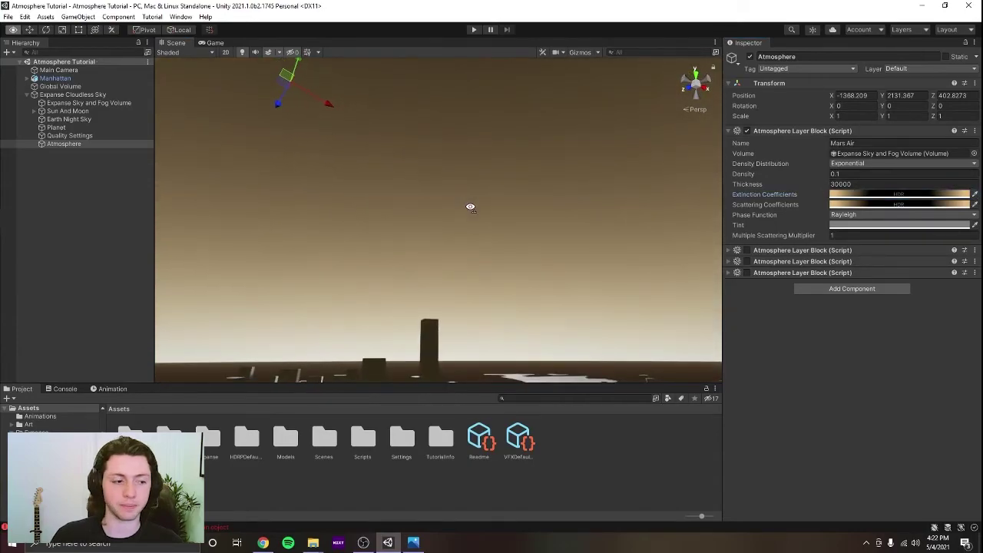
{"action": "right_click_drag", "start_coordinate": [607, 182], "coordinate": [695, 184]}
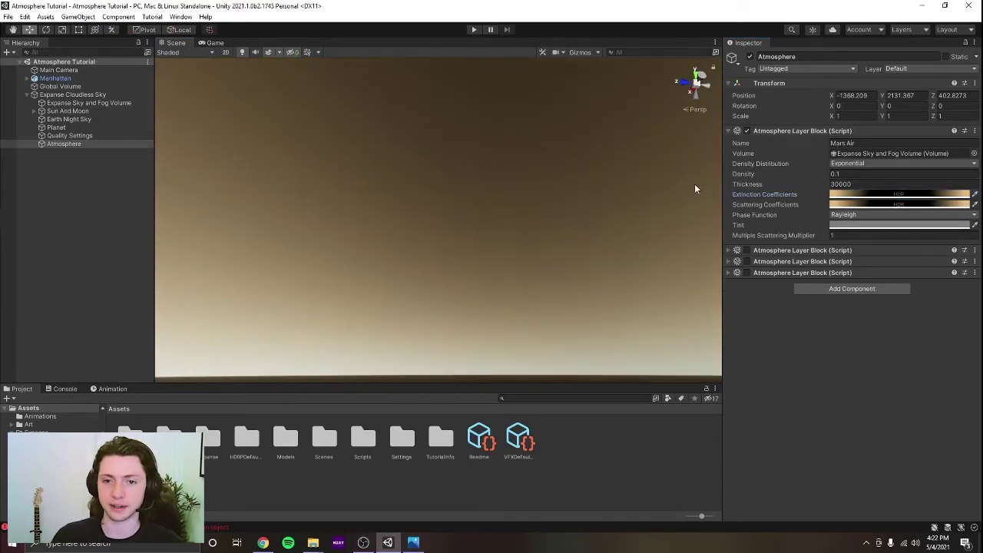
Change the Mars Air Scattering Coefficients to an orange with HSV hue 23 and saturation 86, then show its values as RGB 0-1.0
{"action": "left_click", "coordinate": [875, 206]}
{"action": "left_click", "coordinate": [951, 351]}
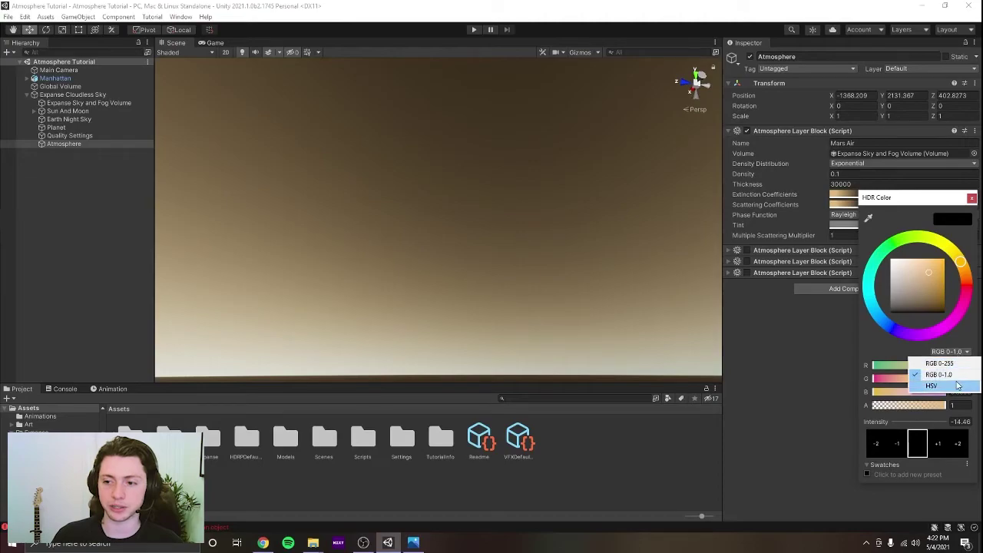
{"action": "left_click", "coordinate": [934, 386]}
{"action": "left_click", "coordinate": [938, 380]}
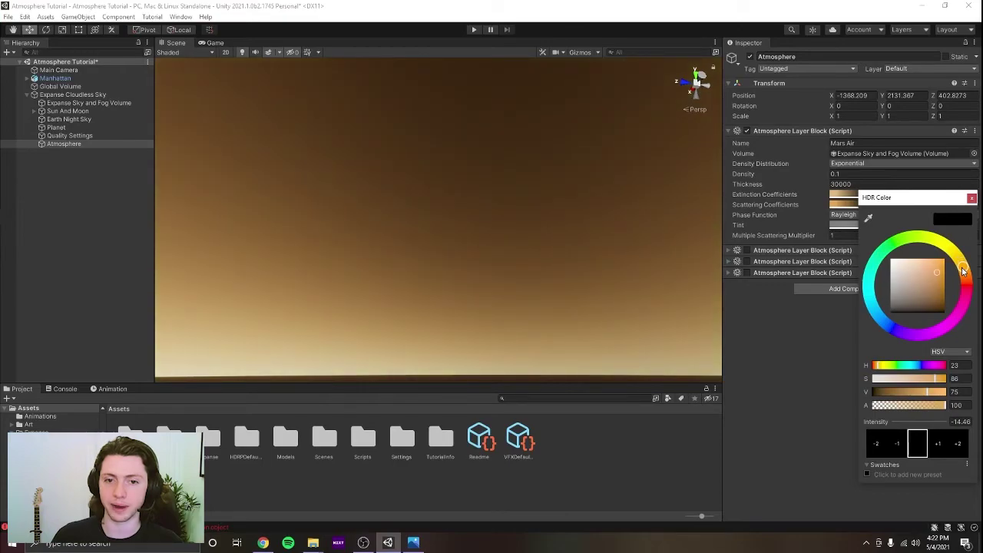
{"action": "left_click", "coordinate": [950, 351]}
{"action": "left_click", "coordinate": [933, 373]}
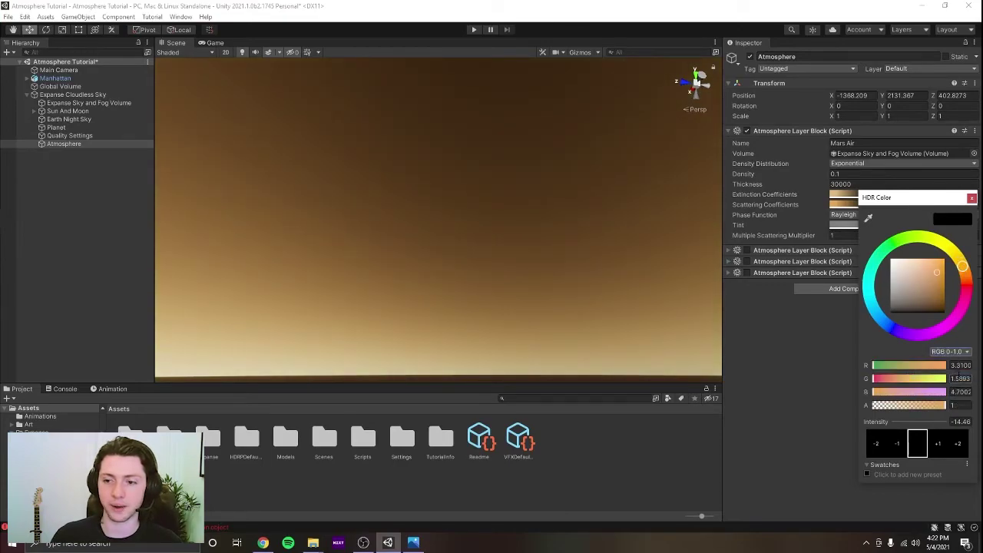
Compare the red values of both coefficient colors and copy the orange scattering color's green value into the Extinction Coefficients
{"action": "left_click", "coordinate": [972, 201]}
{"action": "left_click", "coordinate": [908, 196]}
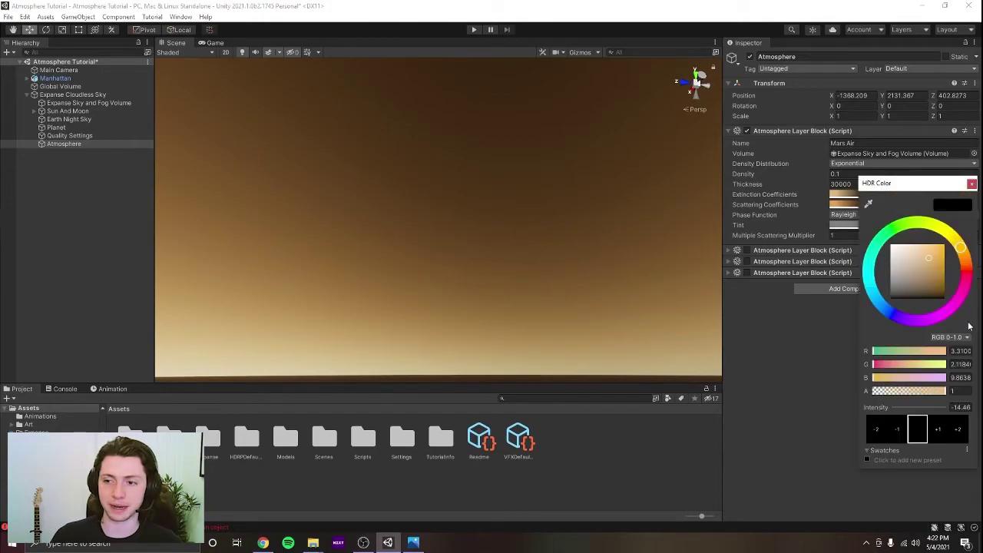
{"action": "left_click", "coordinate": [972, 184]}
{"action": "left_click", "coordinate": [908, 206]}
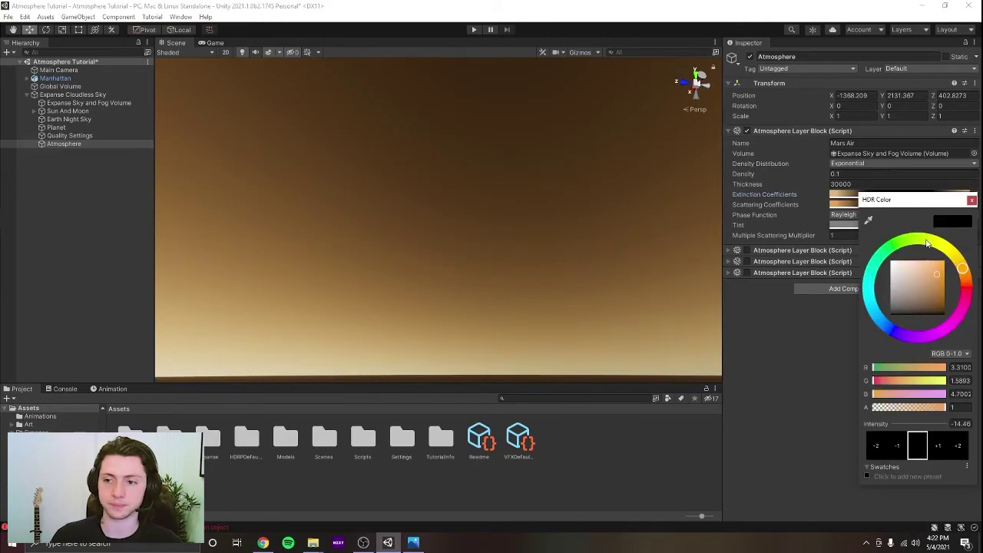
{"action": "left_click", "coordinate": [972, 199]}
{"action": "left_click", "coordinate": [909, 197]}
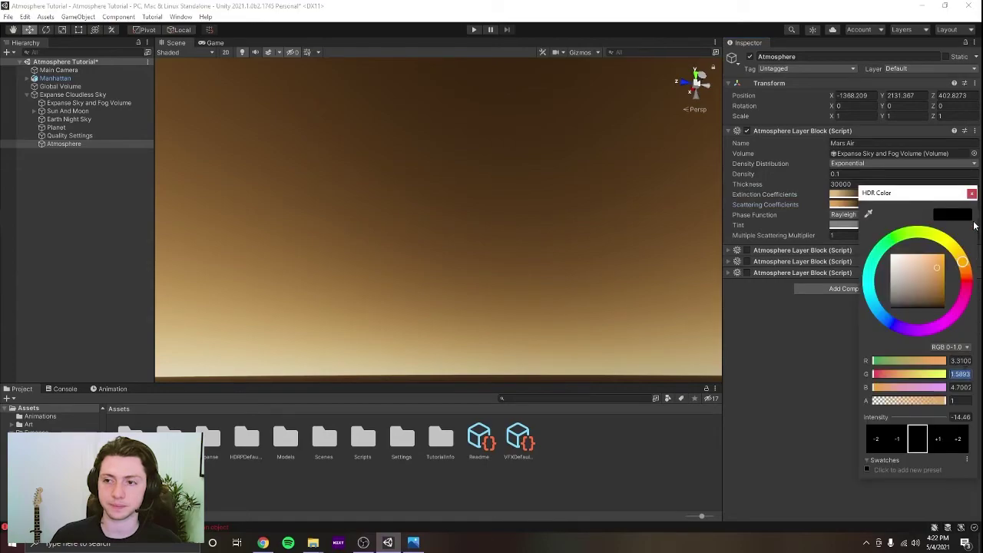
{"action": "left_click", "coordinate": [972, 193]}
{"action": "left_click", "coordinate": [909, 194]}
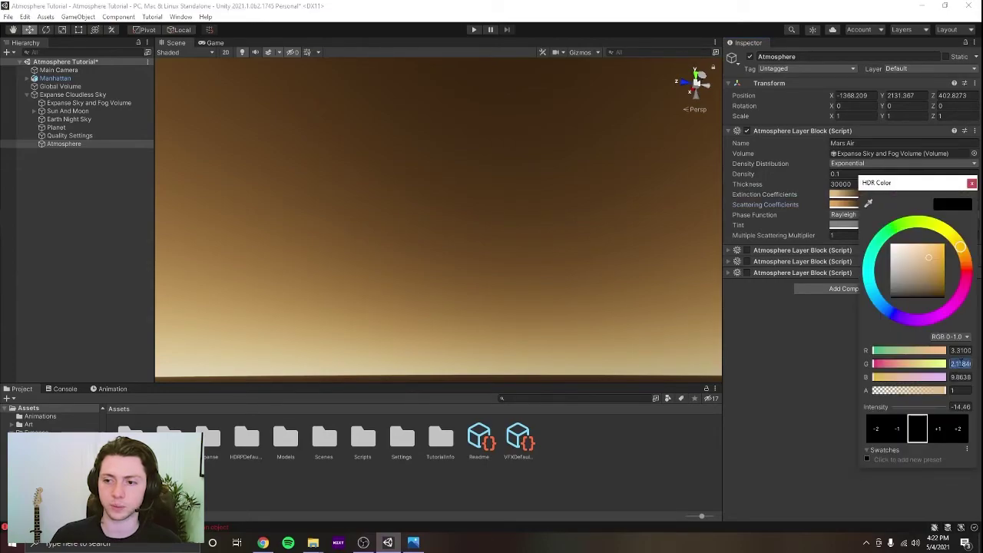
{"action": "left_click", "coordinate": [971, 183]}
{"action": "left_click", "coordinate": [888, 196]}
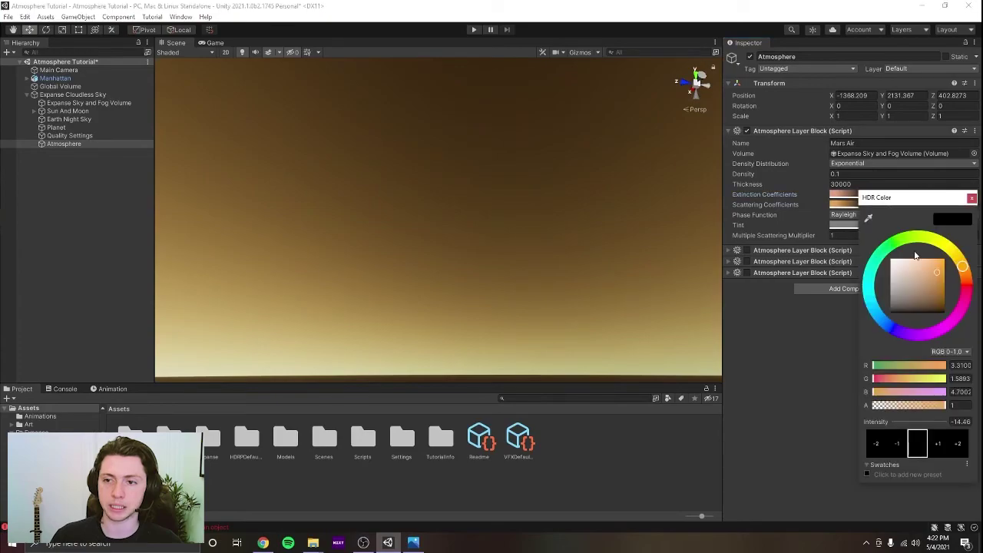
Copy the orange scattering color's blue value into the Extinction Coefficients and save the scene
{"action": "left_click", "coordinate": [972, 198]}
{"action": "left_click", "coordinate": [891, 195]}
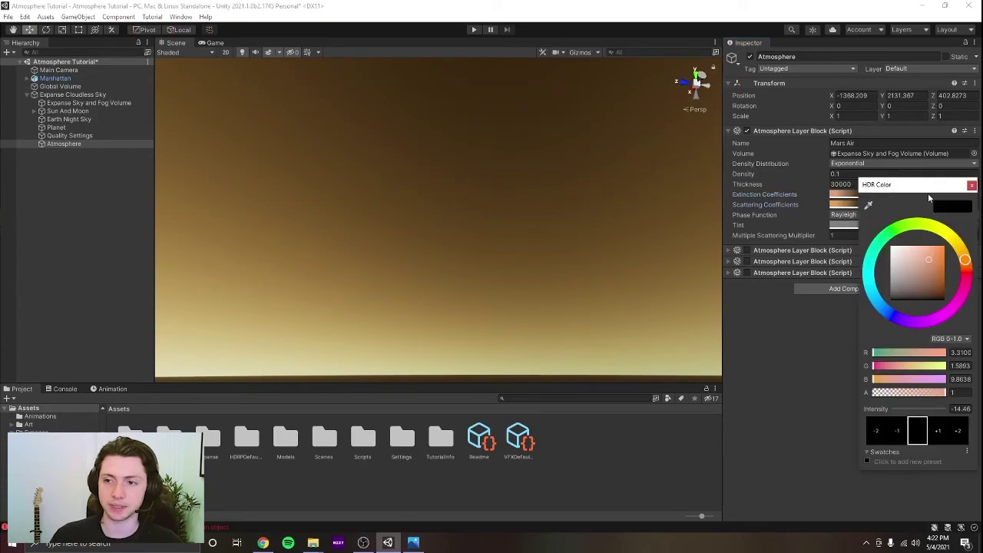
{"action": "left_click", "coordinate": [972, 186]}
{"action": "right_click_drag", "start_coordinate": [615, 160], "coordinate": [648, 227]}
{"action": "key", "text": "ctrl+s"}
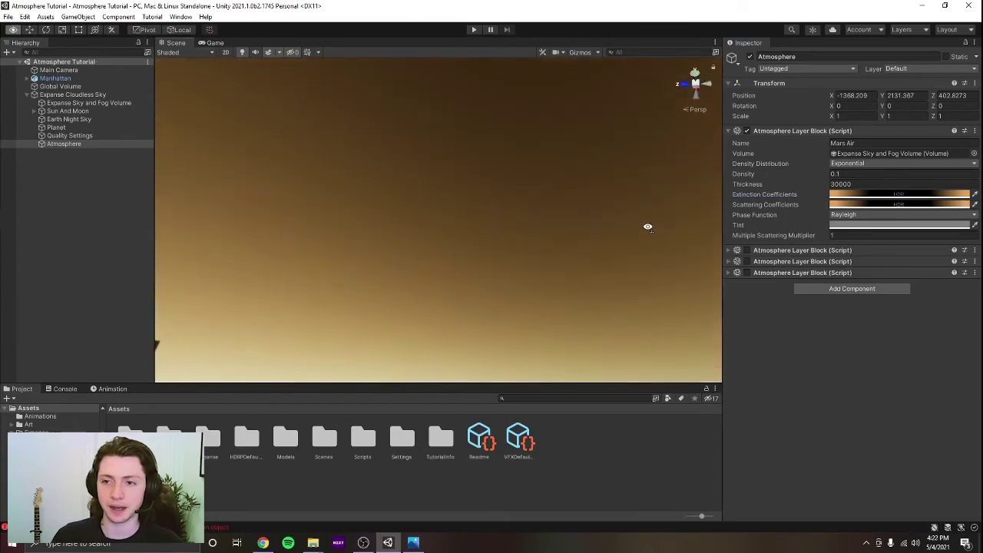
{"action": "left_click", "coordinate": [865, 204]}
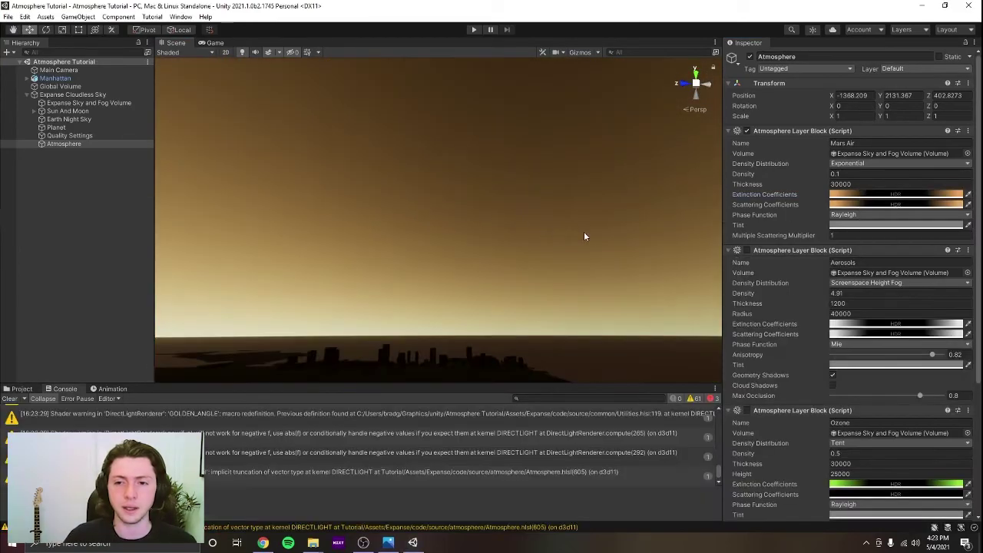
Clear the console messages and look over the Martian sky above the city from several directions
{"action": "right_click_drag", "start_coordinate": [584, 235], "coordinate": [557, 230]}
{"action": "left_click", "coordinate": [11, 399]}
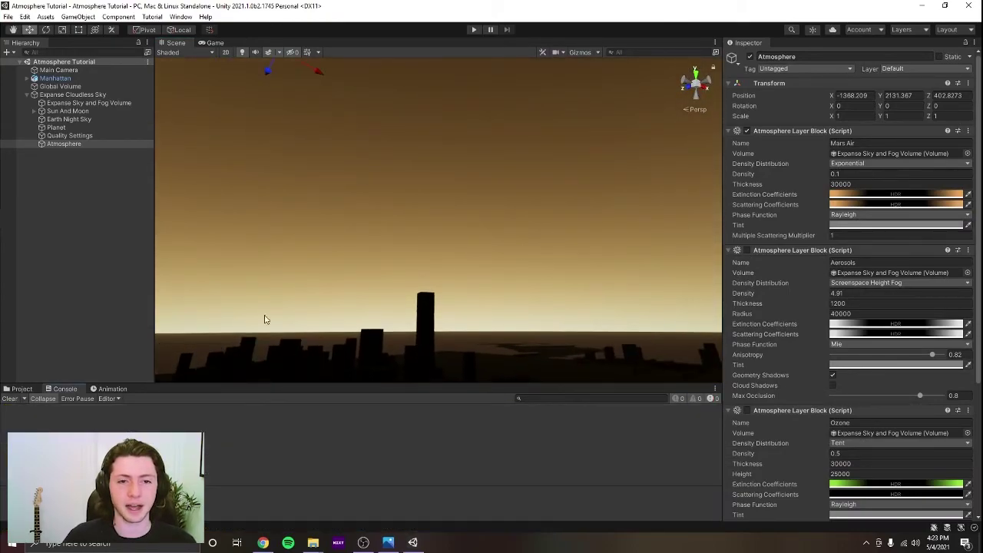
{"action": "right_click_drag", "start_coordinate": [263, 318], "coordinate": [477, 140]}
{"action": "right_click_drag", "start_coordinate": [536, 181], "coordinate": [477, 177]}
Try a Direction X of 28.5 for the Sun in Sun And Moon and settle on 0.21 at the horizon
{"action": "double_click", "coordinate": [68, 111]}
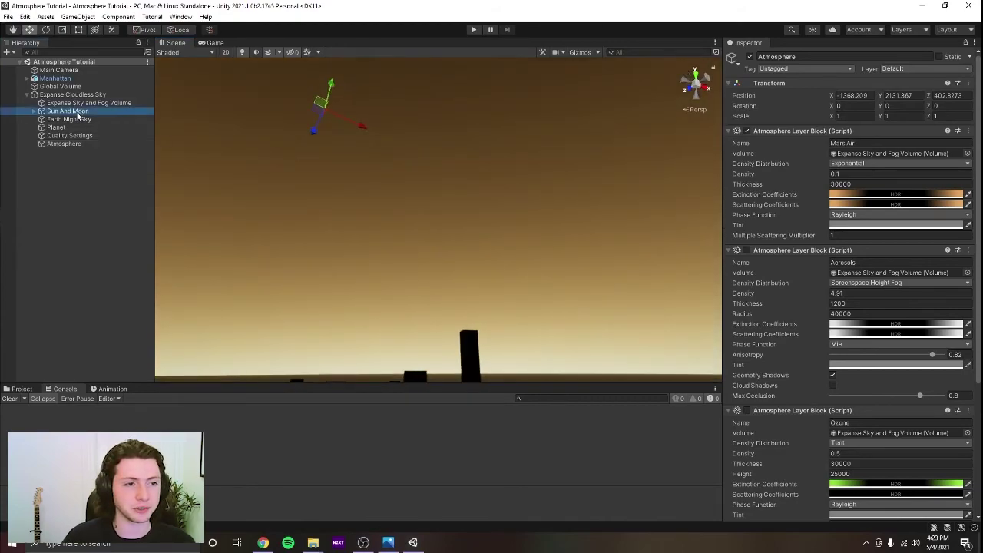
{"action": "right_click_drag", "start_coordinate": [590, 241], "coordinate": [802, 223]}
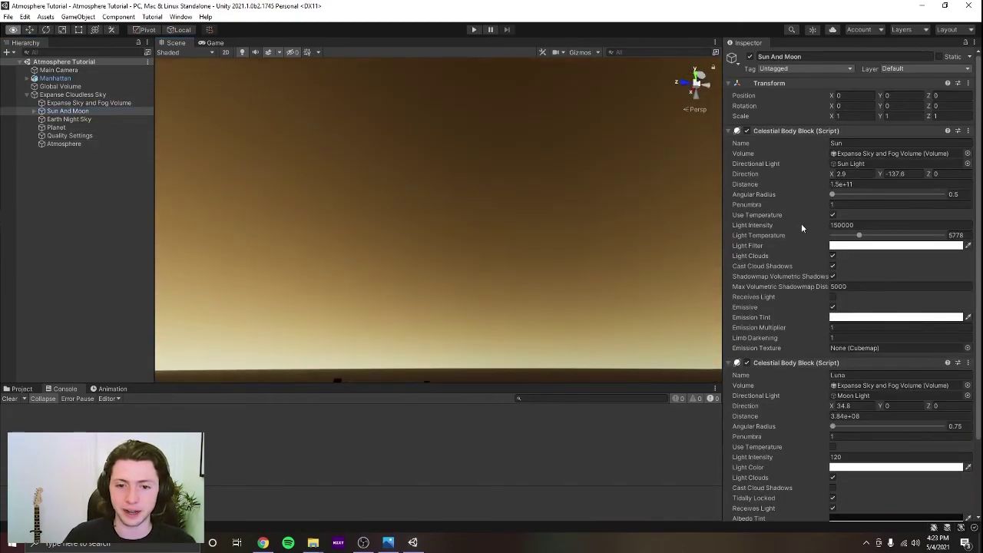
{"action": "right_click_drag", "start_coordinate": [556, 245], "coordinate": [588, 269]}
{"action": "left_click_drag", "start_coordinate": [833, 179], "coordinate": [287, 238]}
{"action": "right_click_drag", "start_coordinate": [287, 237], "coordinate": [557, 320]}
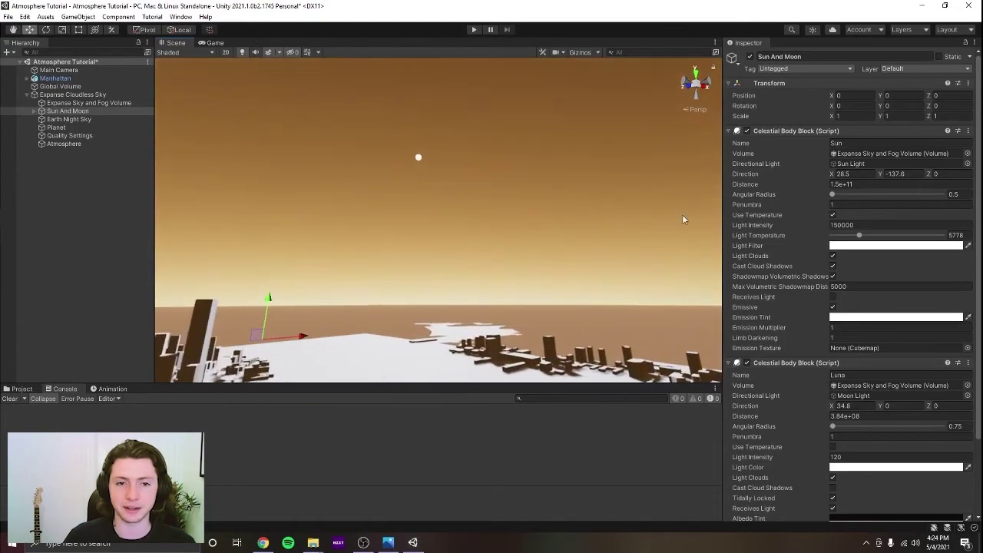
{"action": "left_click_drag", "start_coordinate": [834, 177], "coordinate": [588, 268]}
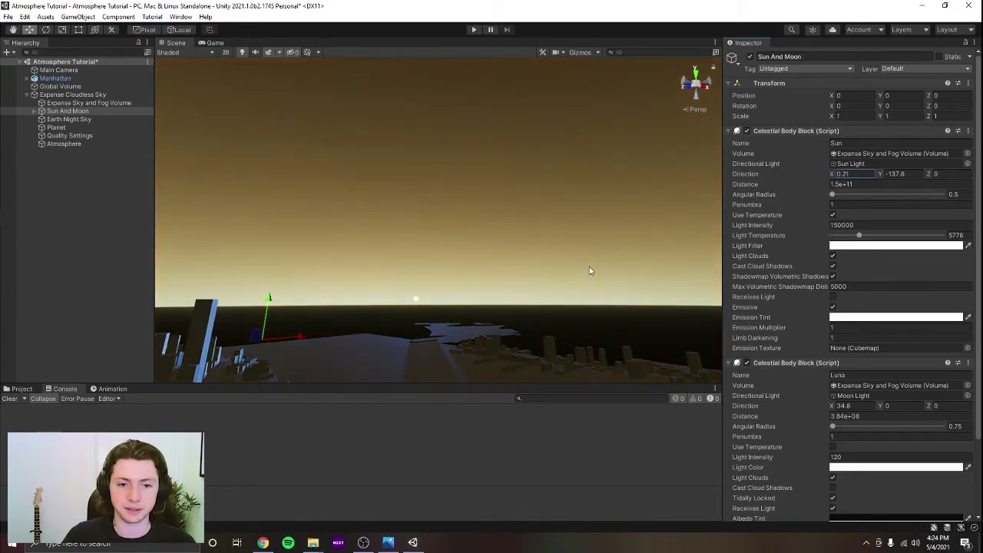
{"action": "right_click_drag", "start_coordinate": [600, 265], "coordinate": [528, 283]}
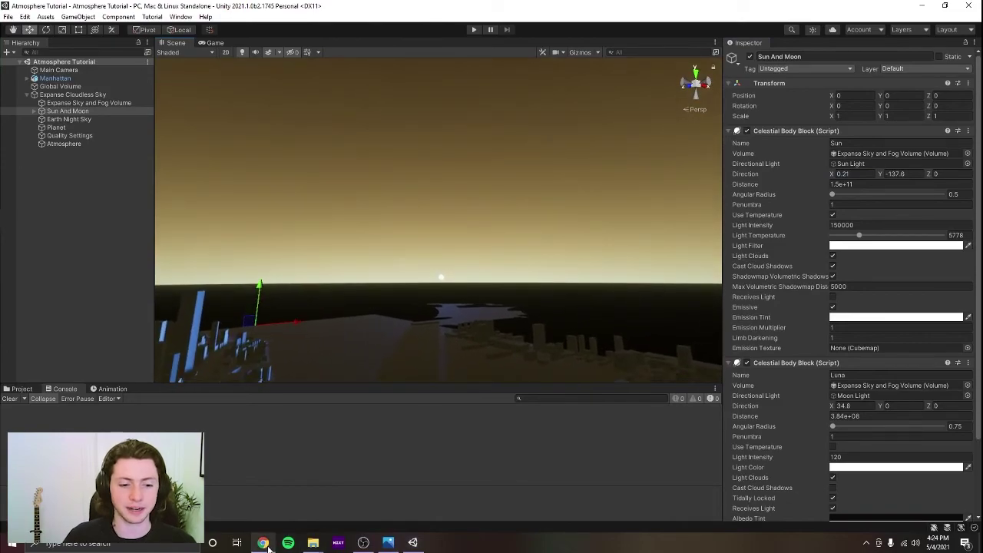
{"action": "mouse_move", "coordinate": [265, 544]}
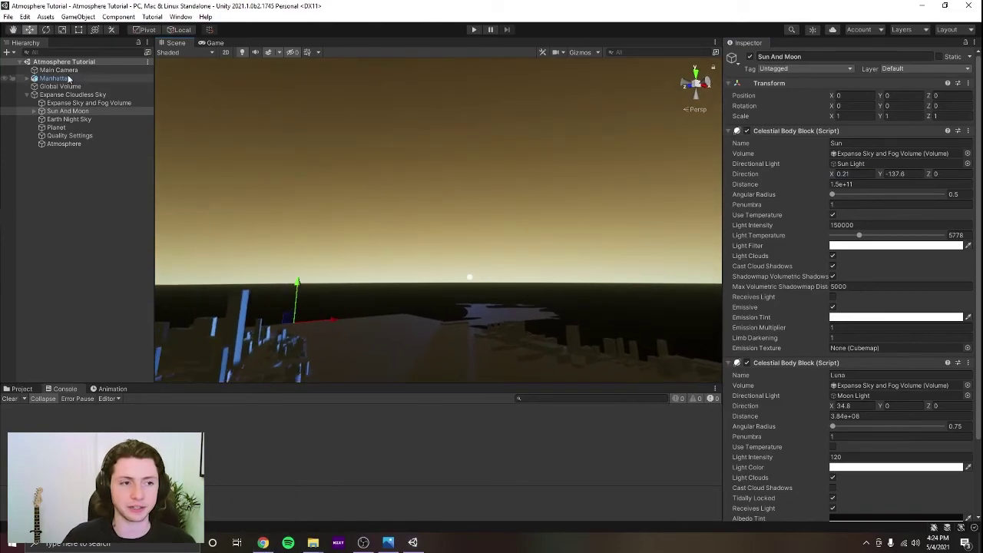
Enable the Aerosols layer of the Atmosphere object and clear the console messages
{"action": "left_click", "coordinate": [86, 146]}
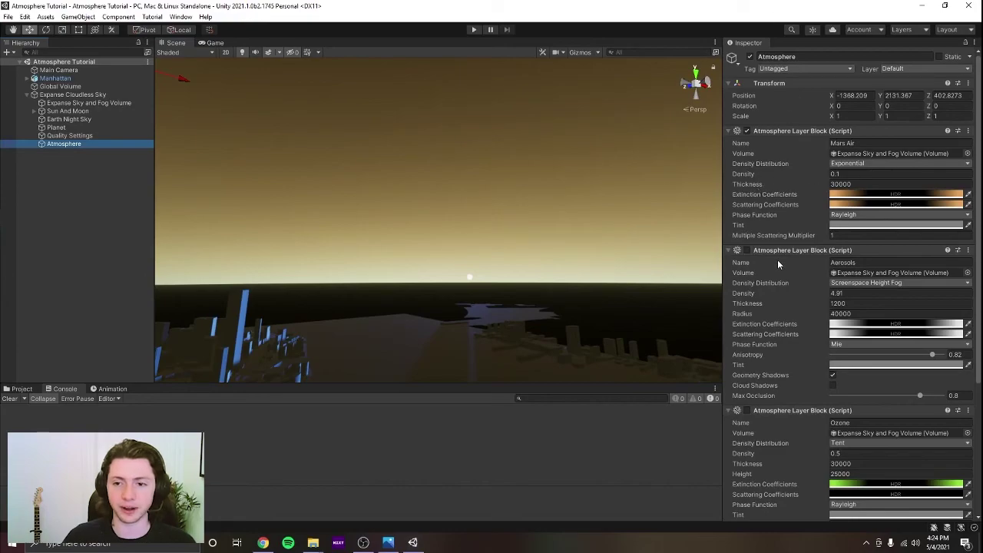
{"action": "left_click", "coordinate": [747, 250]}
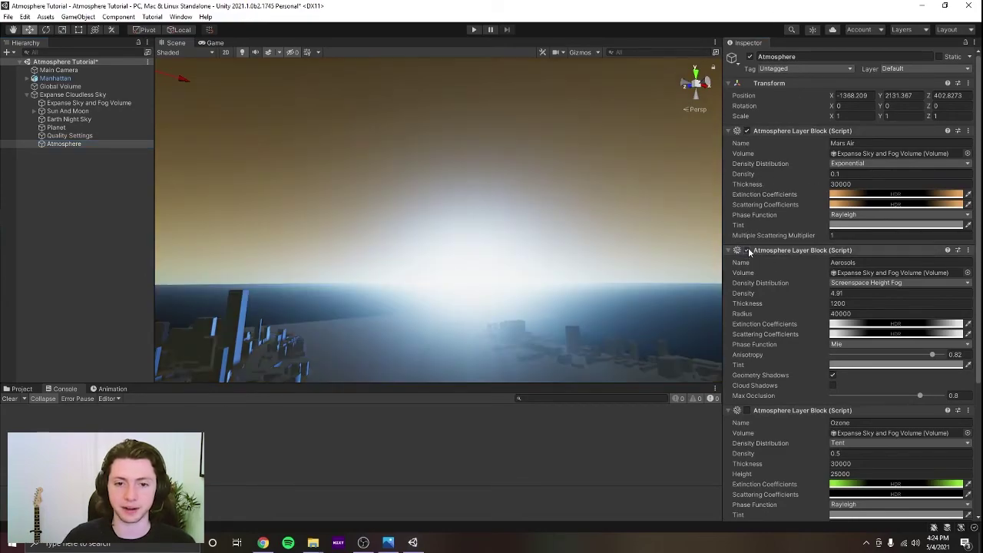
{"action": "right_click_drag", "start_coordinate": [571, 301], "coordinate": [584, 311]}
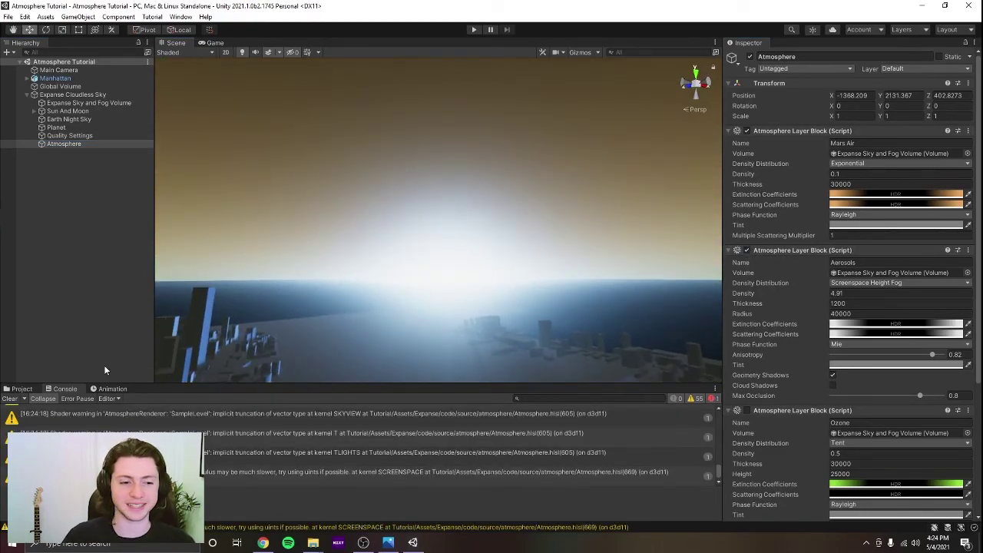
{"action": "right_click_drag", "start_coordinate": [323, 270], "coordinate": [528, 282]}
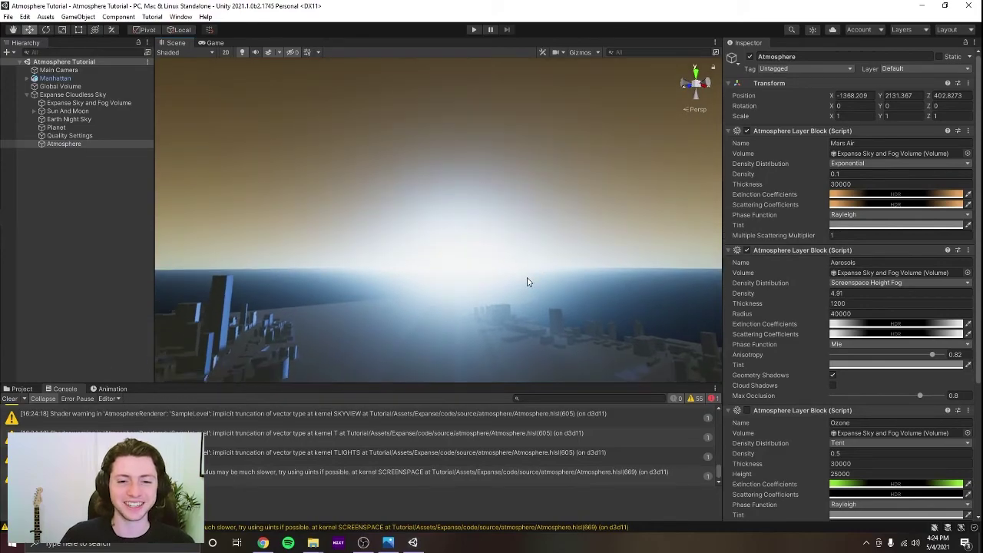
{"action": "left_click", "coordinate": [9, 399]}
{"action": "right_click_drag", "start_coordinate": [483, 259], "coordinate": [553, 305]}
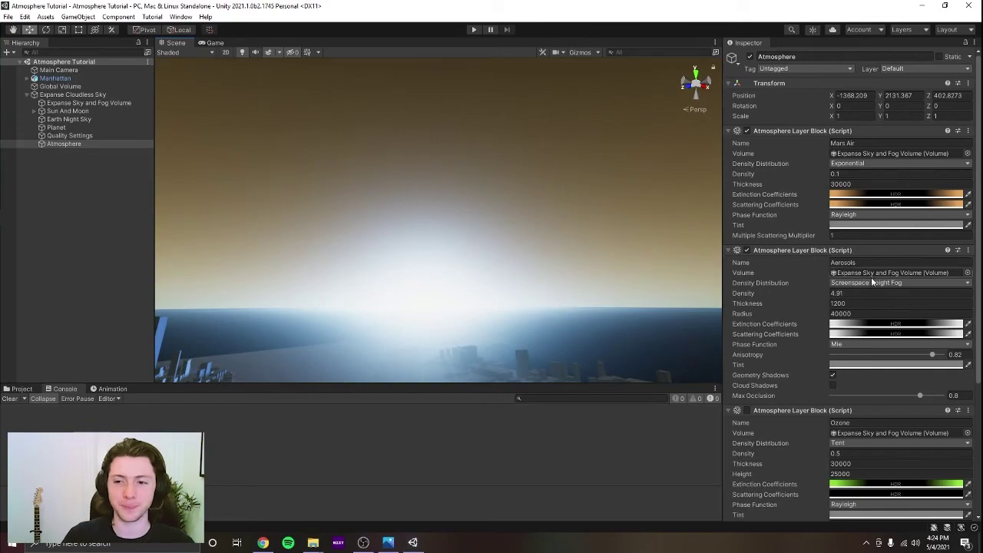
Try Aerosols densities of 1 and 0.01, settle on 0.5, and check the glow around the sun
{"action": "left_click", "coordinate": [853, 292]}
{"action": "type", "text": "1"}
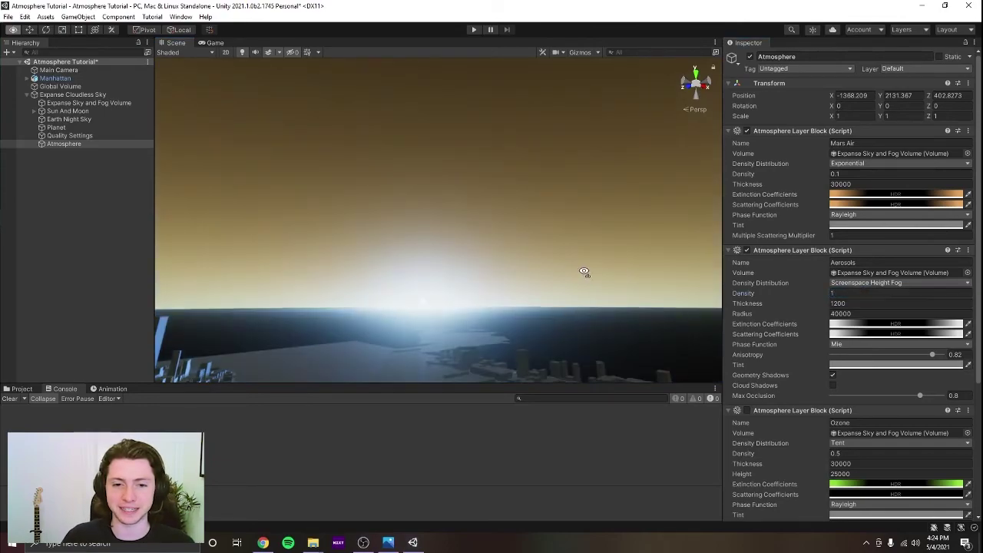
{"action": "right_click_drag", "start_coordinate": [584, 271], "coordinate": [542, 274]}
{"action": "type", "text": "0"}
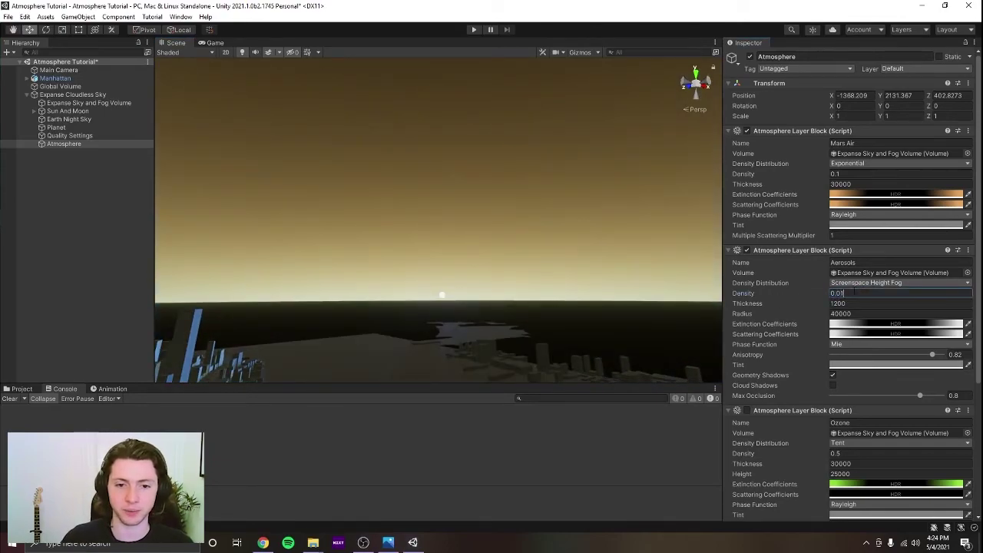
{"action": "type", "text": ".5"}
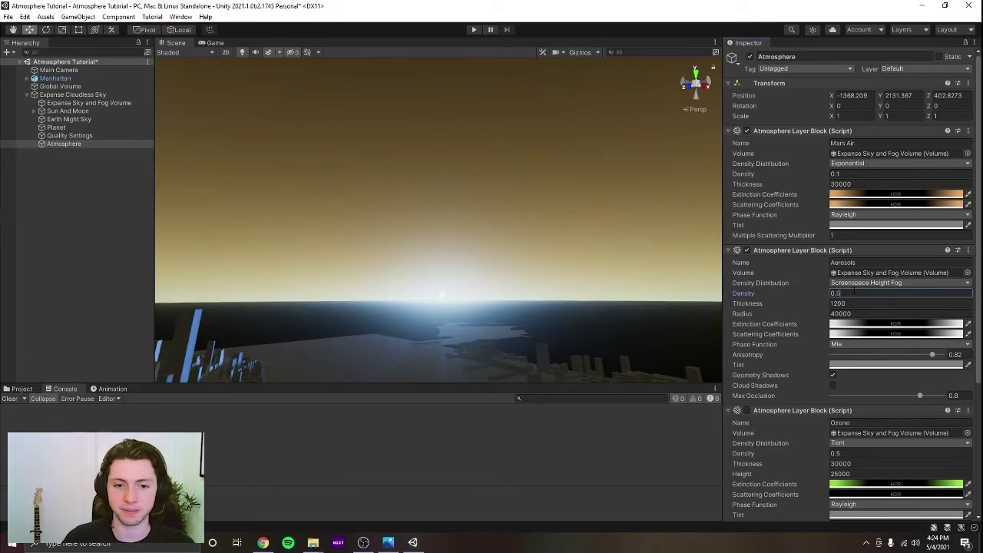
{"action": "middle_click_drag", "start_coordinate": [530, 241], "coordinate": [548, 281]}
{"action": "right_click_drag", "start_coordinate": [549, 281], "coordinate": [561, 299]}
{"action": "middle_click_drag", "start_coordinate": [560, 299], "coordinate": [536, 281]}
{"action": "right_click_drag", "start_coordinate": [535, 281], "coordinate": [539, 274]}
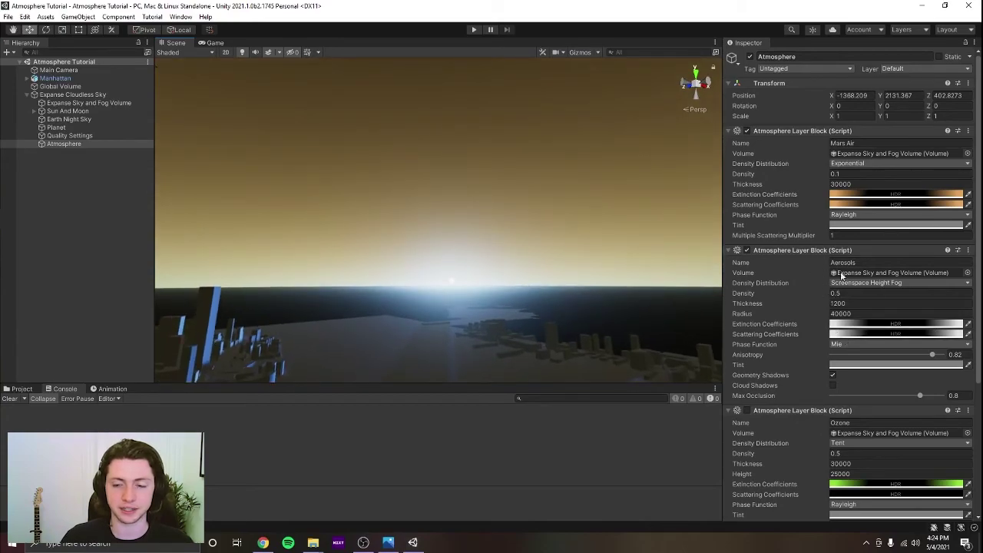
Change the Aerosols Scattering Coefficients to a light blue with HSV hue 214 and saturation 42
{"action": "left_click", "coordinate": [851, 338]}
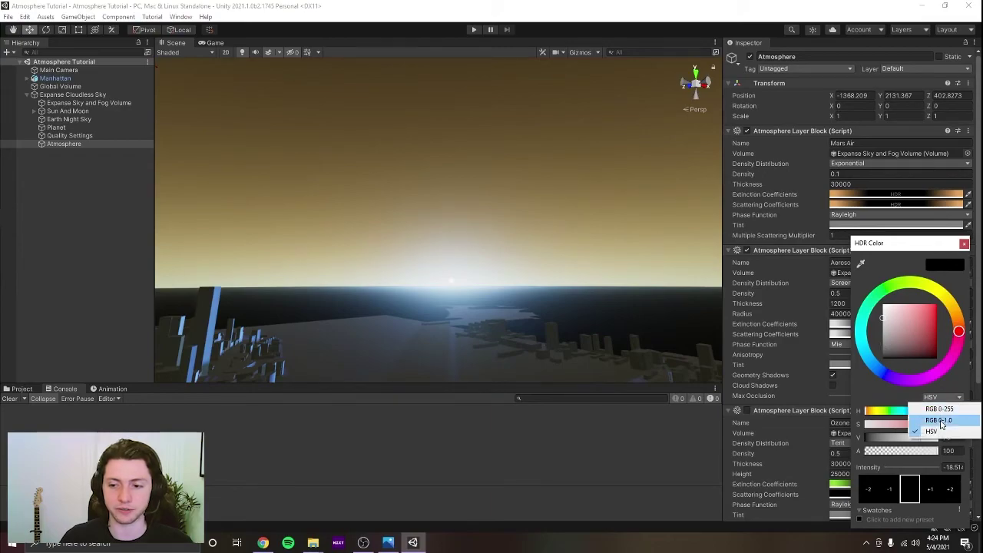
{"action": "left_click", "coordinate": [941, 431]}
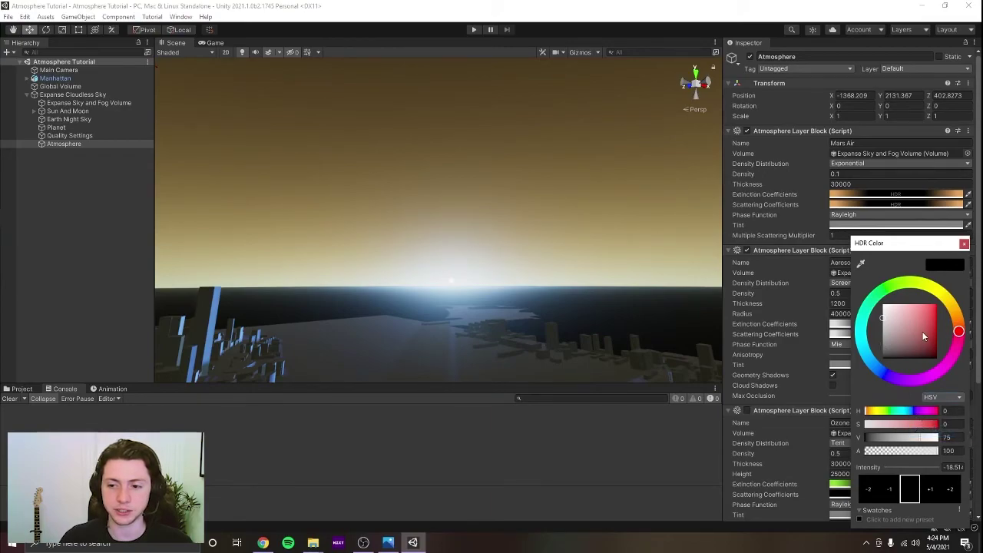
{"action": "left_click", "coordinate": [879, 371]}
{"action": "left_click_drag", "start_coordinate": [873, 374], "coordinate": [871, 362]}
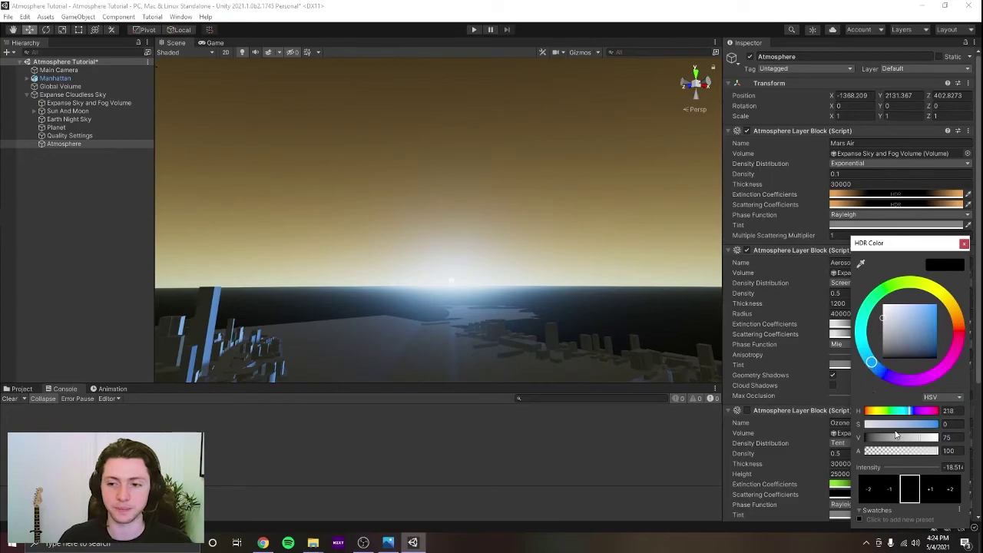
{"action": "left_click", "coordinate": [890, 425]}
{"action": "left_click_drag", "start_coordinate": [907, 428], "coordinate": [898, 427]}
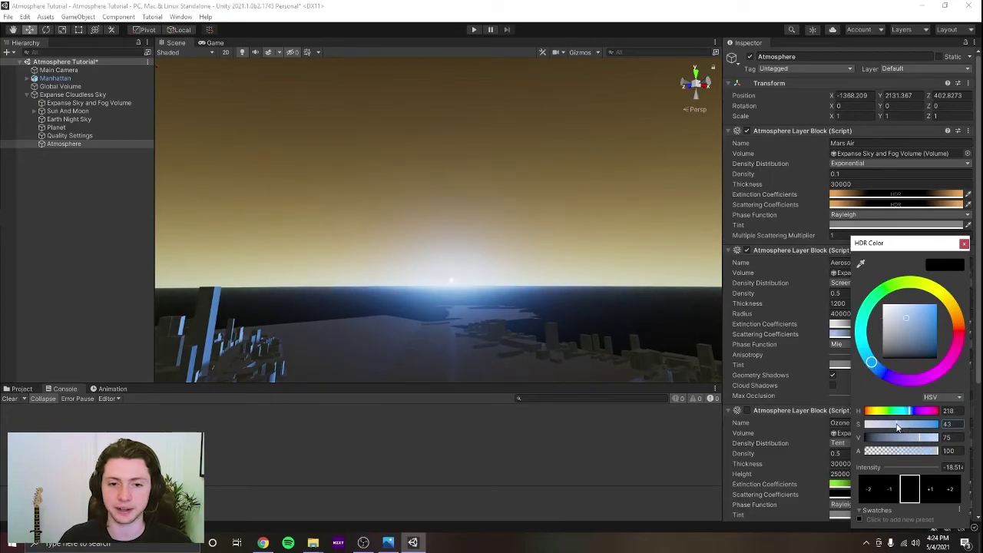
{"action": "left_click_drag", "start_coordinate": [871, 361], "coordinate": [868, 367]}
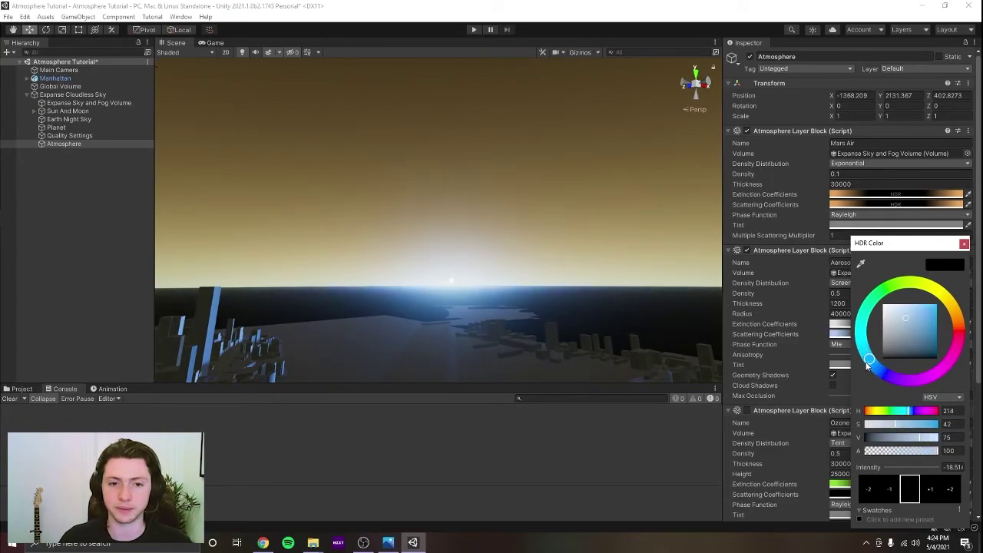
Show the blue scattering color as RGB 0-1.0 and copy its red value into the Aerosols Extinction Coefficients
{"action": "left_click", "coordinate": [942, 398]}
{"action": "left_click", "coordinate": [876, 420]}
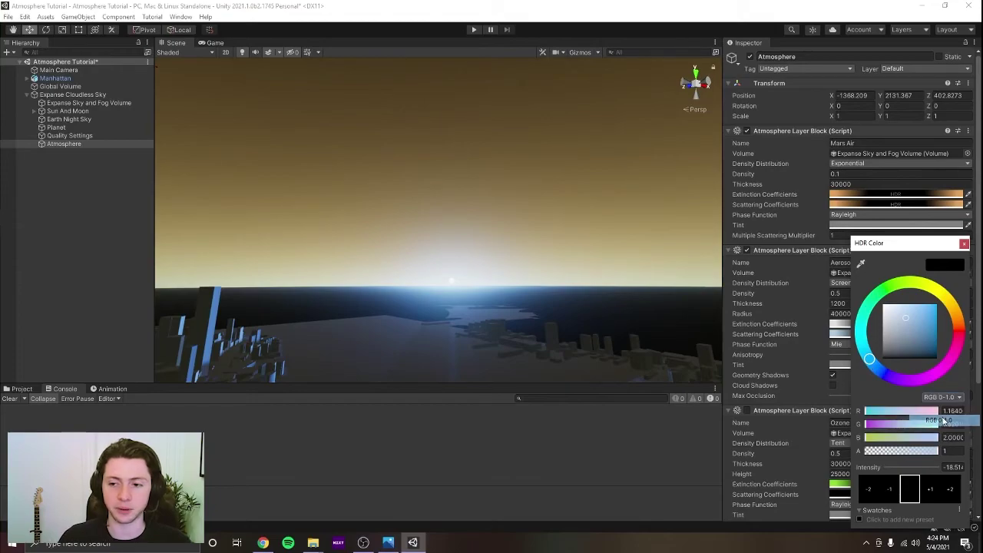
{"action": "left_click", "coordinate": [953, 411]}
{"action": "left_click", "coordinate": [965, 246]}
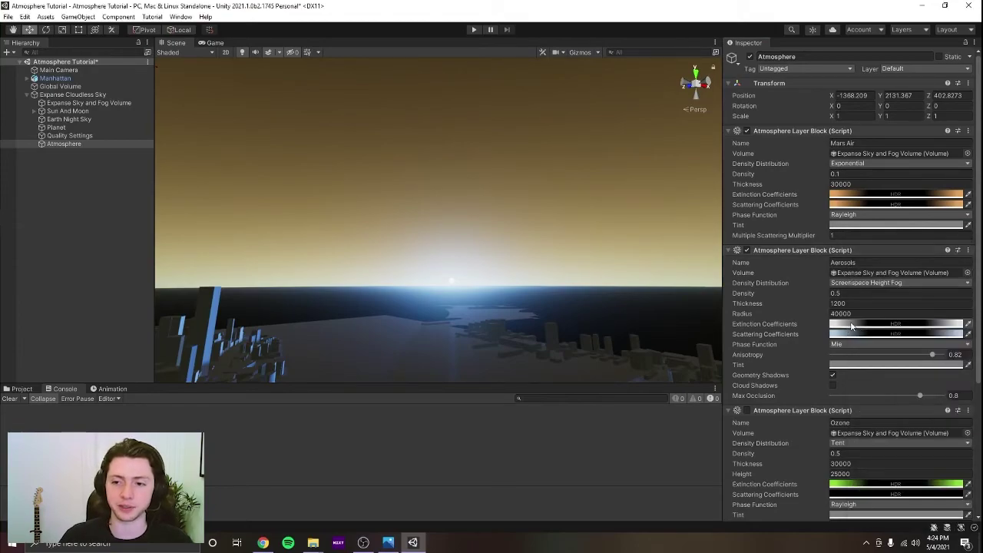
{"action": "left_click", "coordinate": [852, 324]}
{"action": "left_click", "coordinate": [957, 413]}
{"action": "key", "text": "ctrl+v"}
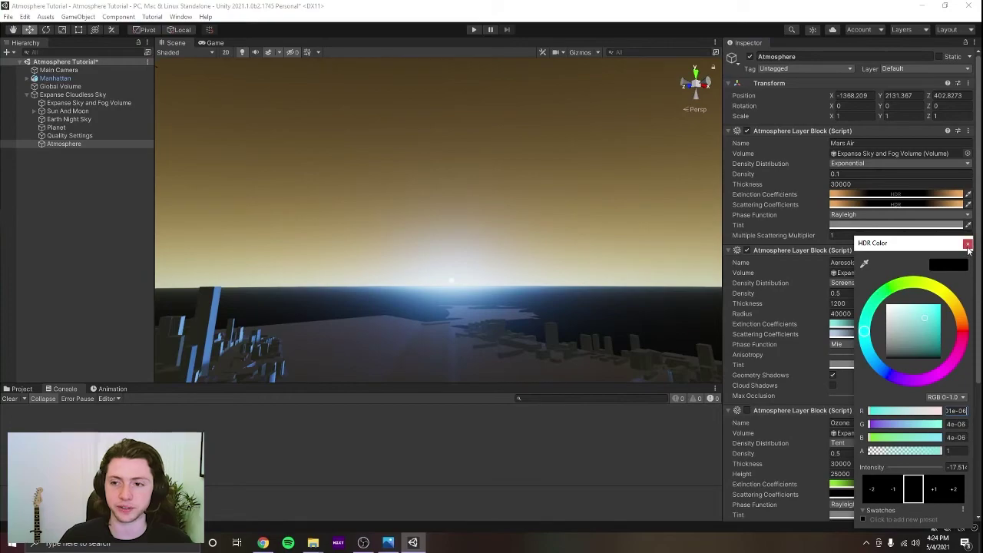
{"action": "left_click", "coordinate": [968, 245]}
Copy the Aerosols scattering color's green value into the layer's Extinction Coefficients
{"action": "left_click", "coordinate": [843, 334]}
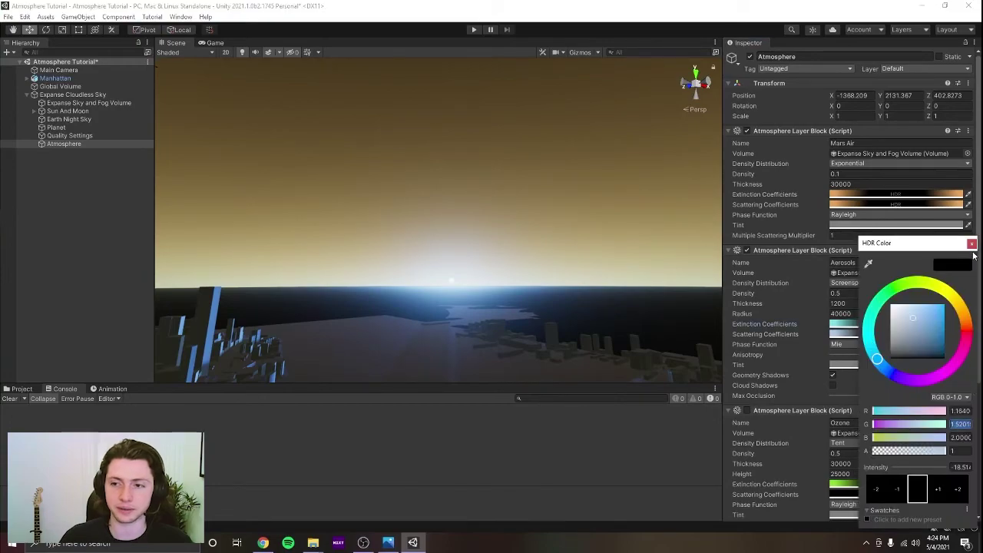
{"action": "left_click", "coordinate": [972, 245]}
{"action": "left_click", "coordinate": [899, 326]}
{"action": "left_click", "coordinate": [961, 424]}
{"action": "key", "text": "ctrl+v"}
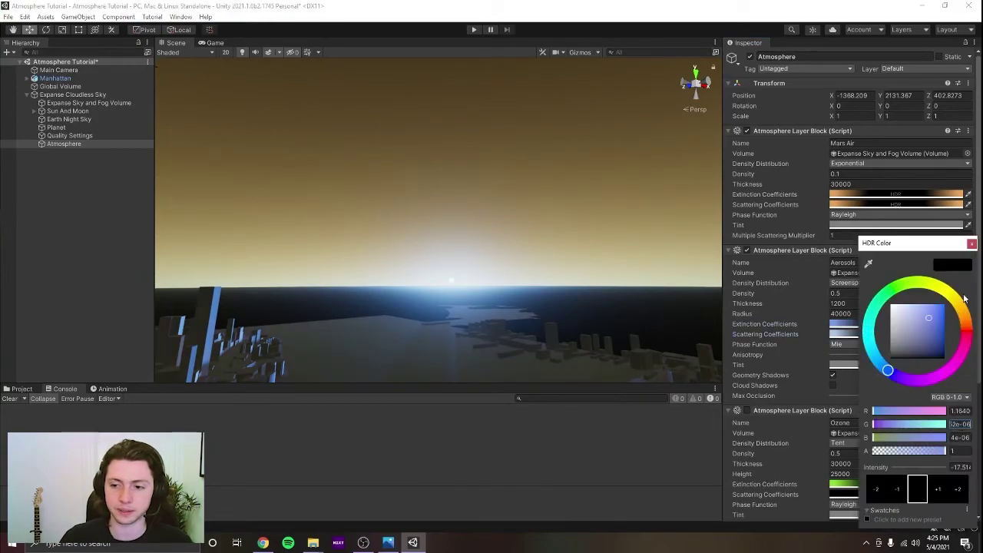
{"action": "left_click", "coordinate": [972, 244]}
Copy the Aerosols scattering color's blue value into the layer's Extinction Coefficients and look over the sunset
{"action": "left_click", "coordinate": [868, 334]}
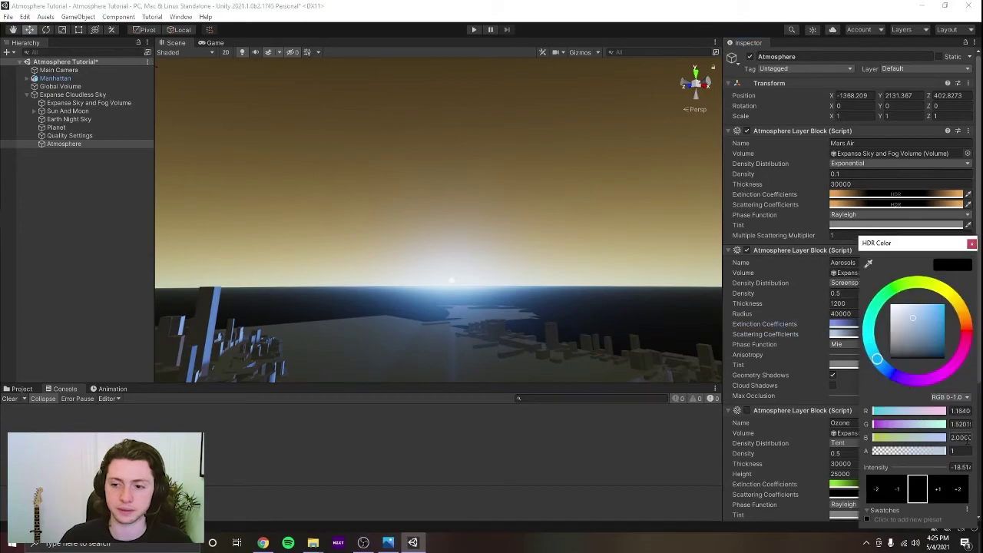
{"action": "left_click", "coordinate": [972, 244]}
{"action": "left_click", "coordinate": [899, 324]}
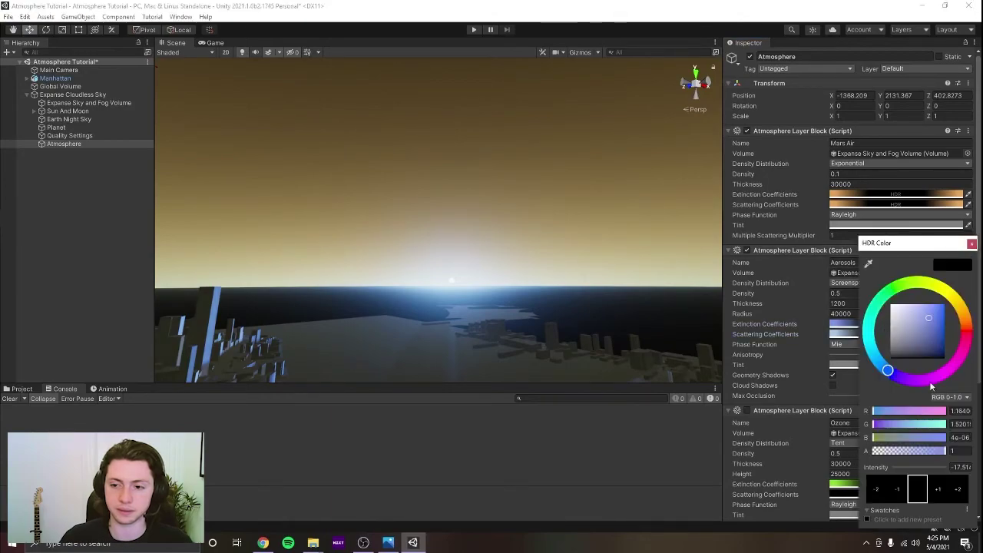
{"action": "left_click", "coordinate": [963, 437]}
{"action": "key", "text": "ctrl+v"}
{"action": "left_click", "coordinate": [973, 245]}
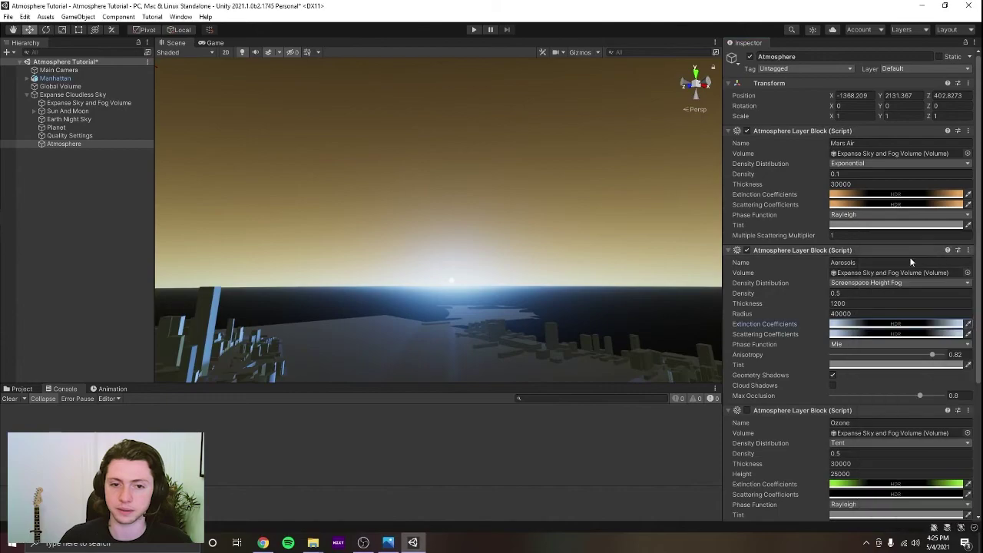
{"action": "mouse_move", "coordinate": [624, 254]}
{"action": "right_mouse_down"}
{"action": "mouse_move", "coordinate": [531, 270]}
{"action": "mouse_move", "coordinate": [620, 275]}
{"action": "mouse_move", "coordinate": [614, 265]}
{"action": "right_mouse_up"}
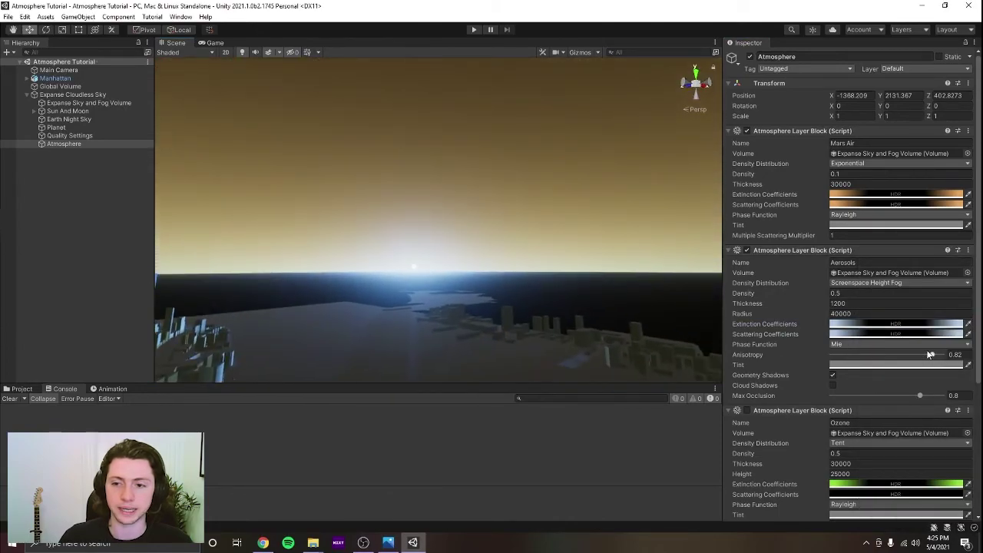
Reduce the Aerosols layer's Anisotropy to 0.741 and raise its density to 2.1
{"action": "mouse_move", "coordinate": [931, 355]}
{"action": "left_mouse_down"}
{"action": "mouse_move", "coordinate": [920, 362]}
{"action": "mouse_move", "coordinate": [928, 370]}
{"action": "left_mouse_up"}
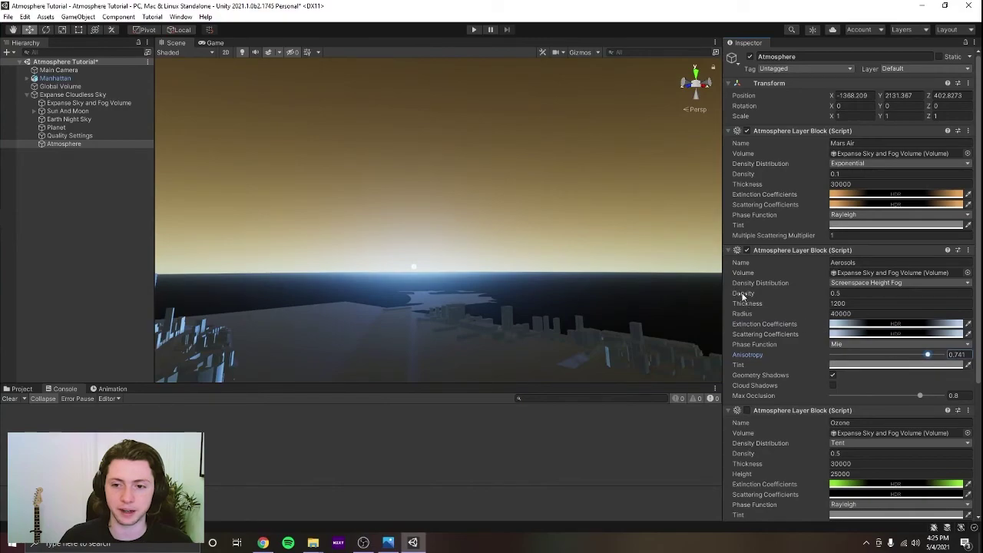
{"action": "mouse_move", "coordinate": [733, 295]}
{"action": "left_mouse_down"}
{"action": "mouse_move", "coordinate": [761, 298]}
{"action": "mouse_move", "coordinate": [751, 304]}
{"action": "left_mouse_up"}
{"action": "right_click_drag", "start_coordinate": [686, 311], "coordinate": [530, 262]}
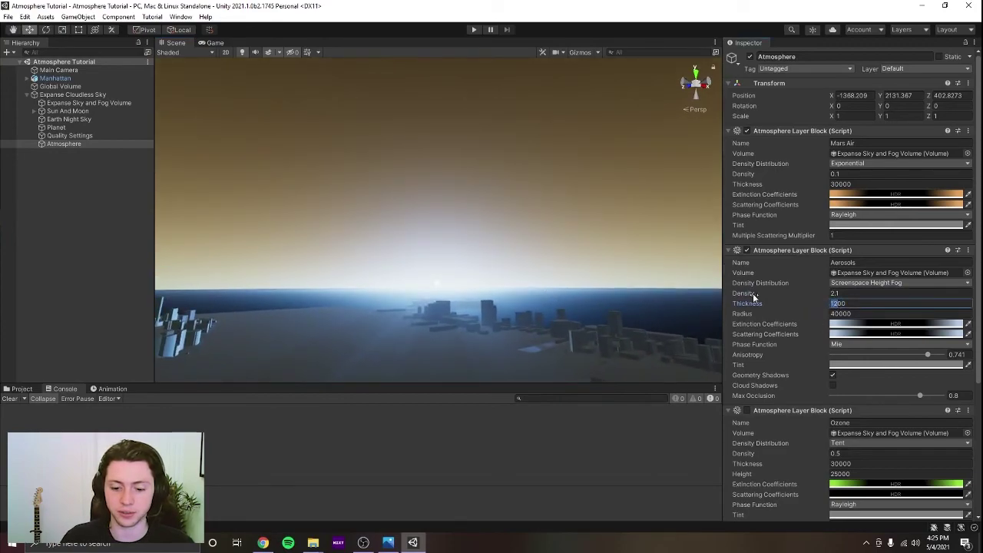
Set the Aerosols layer's Thickness to 3000, save the scene, and check the wider glow around the sun
{"action": "type", "text": "3000"}
{"action": "key", "text": "ctrl+s"}
{"action": "mouse_move", "coordinate": [491, 209]}
{"action": "right_mouse_down"}
{"action": "mouse_move", "coordinate": [500, 193]}
{"action": "mouse_move", "coordinate": [507, 201]}
{"action": "right_mouse_up"}
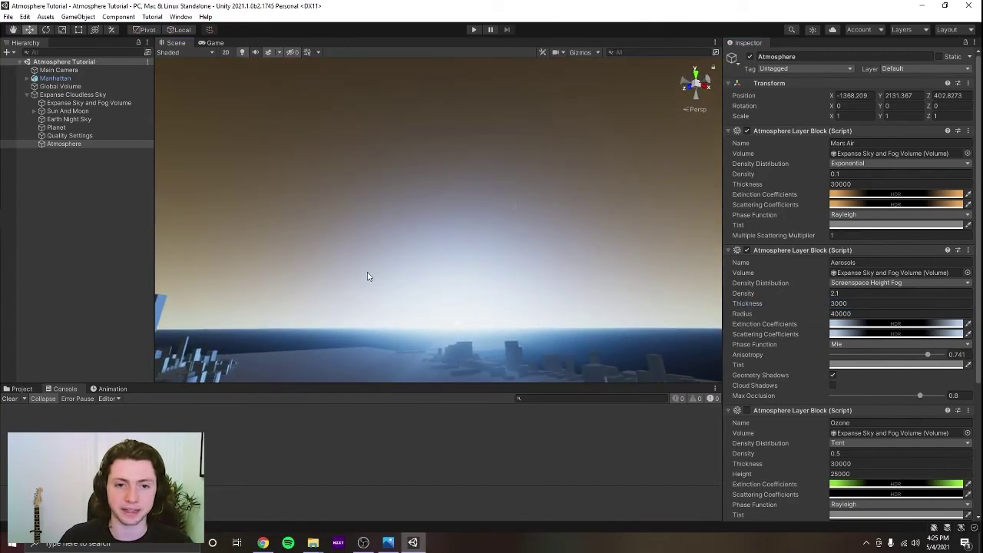
{"action": "right_click_drag", "start_coordinate": [563, 231], "coordinate": [575, 230]}
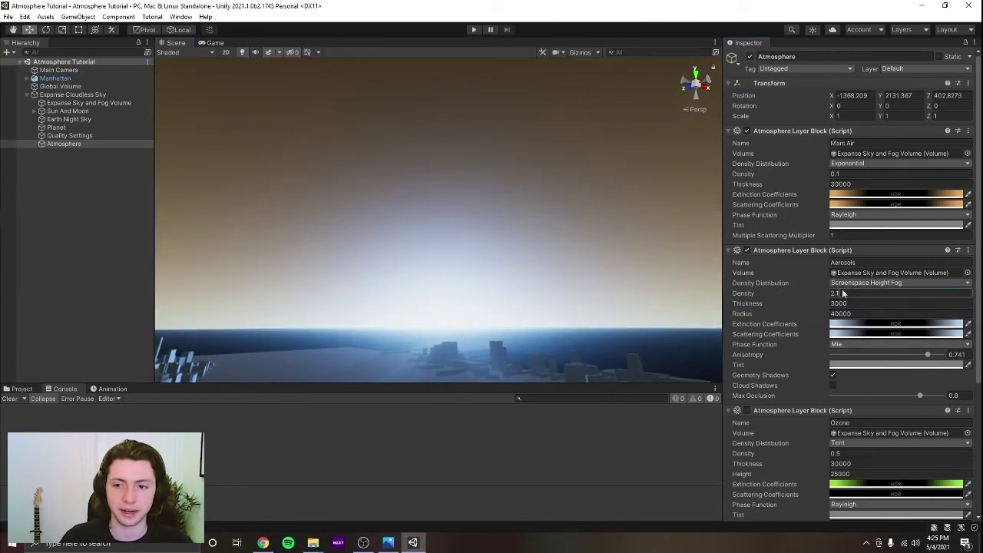
Set the Aerosols layer's density to 0.75
{"action": "type", "text": "1"}
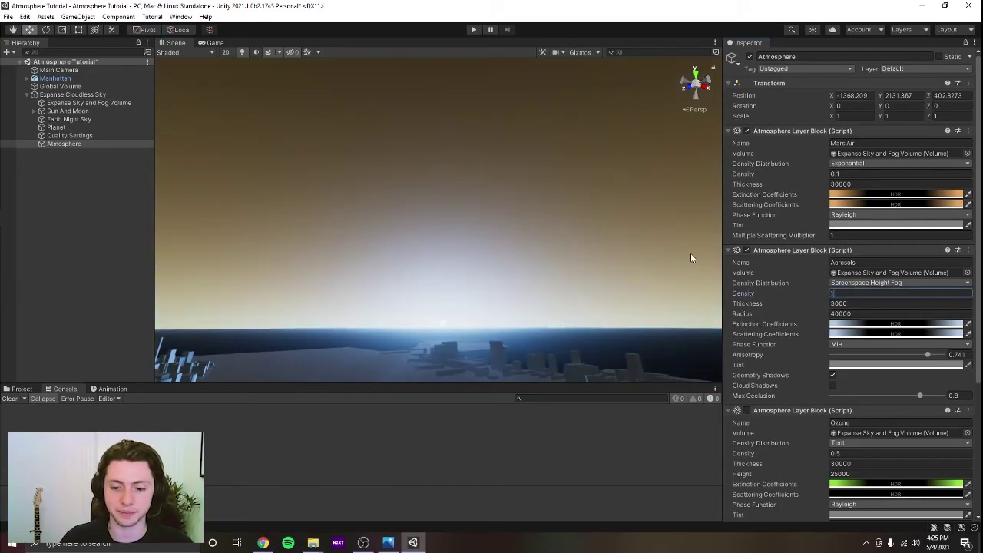
{"action": "key", "text": "BackSpace"}
{"action": "type", "text": "0"}
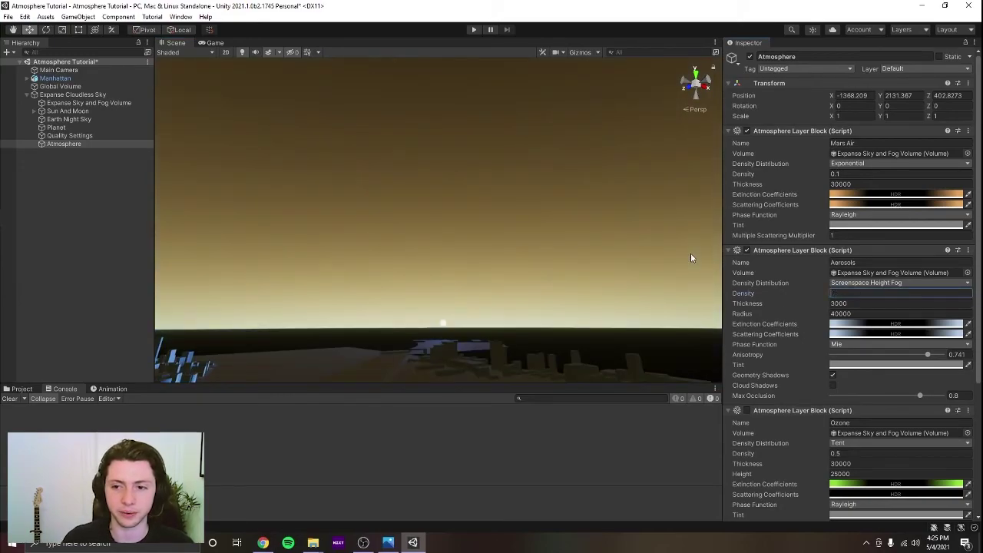
{"action": "type", "text": ".75"}
{"action": "key", "text": "Return"}
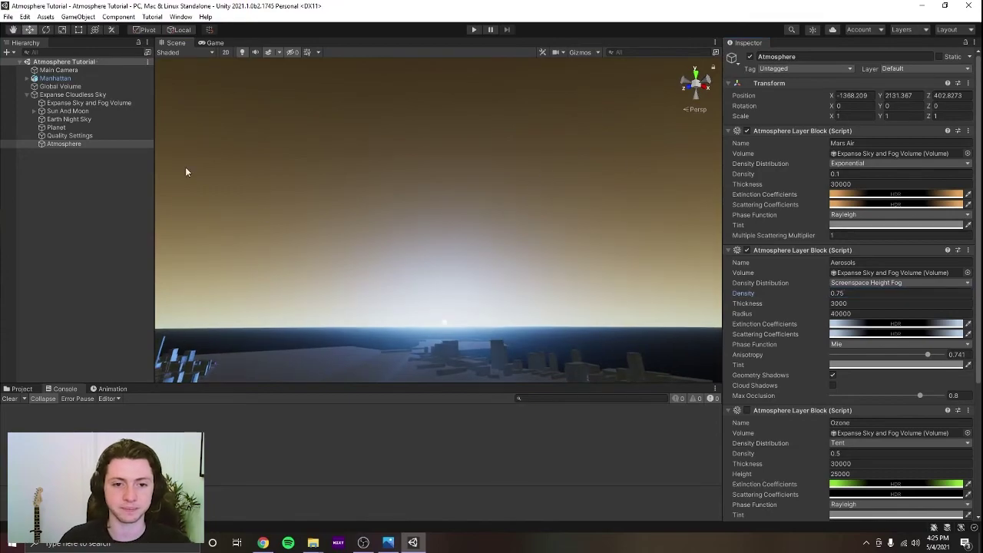
Lower the sun's X direction below the horizon, look over the twilight glow, and save the scene
{"action": "left_click", "coordinate": [64, 113]}
{"action": "left_click", "coordinate": [836, 175]}
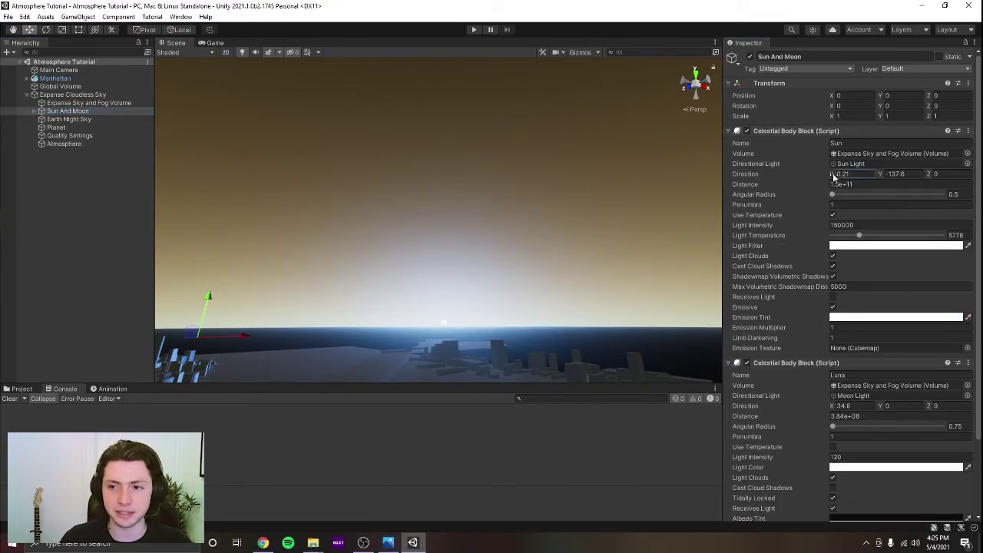
{"action": "left_click_drag", "start_coordinate": [828, 176], "coordinate": [710, 243]}
{"action": "right_click_drag", "start_coordinate": [626, 270], "coordinate": [547, 278]}
{"action": "key", "text": "ctrl+s"}
Raise the Quality Settings' Single Scattering Samples to 92 and Transmittance Samples to 35
{"action": "left_click", "coordinate": [104, 135]}
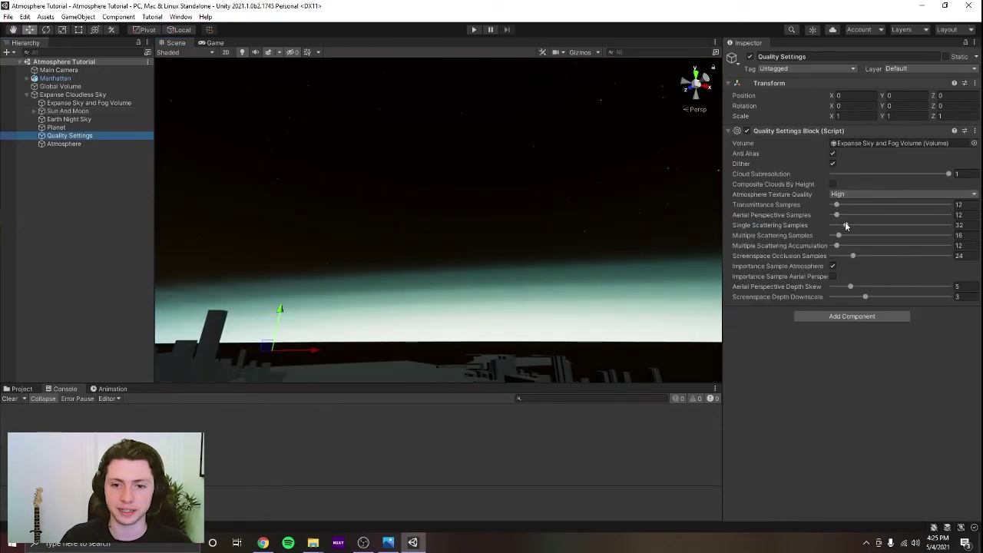
{"action": "left_click_drag", "start_coordinate": [846, 225], "coordinate": [877, 233]}
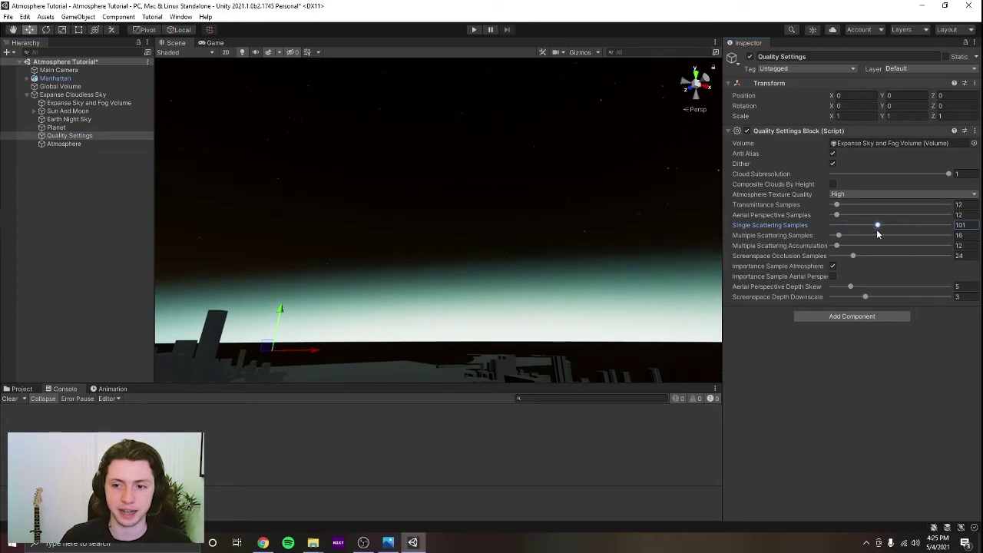
Try the Ripping Through The Metaverse atmosphere texture quality, return it to High, and save the scene
{"action": "left_click", "coordinate": [850, 195]}
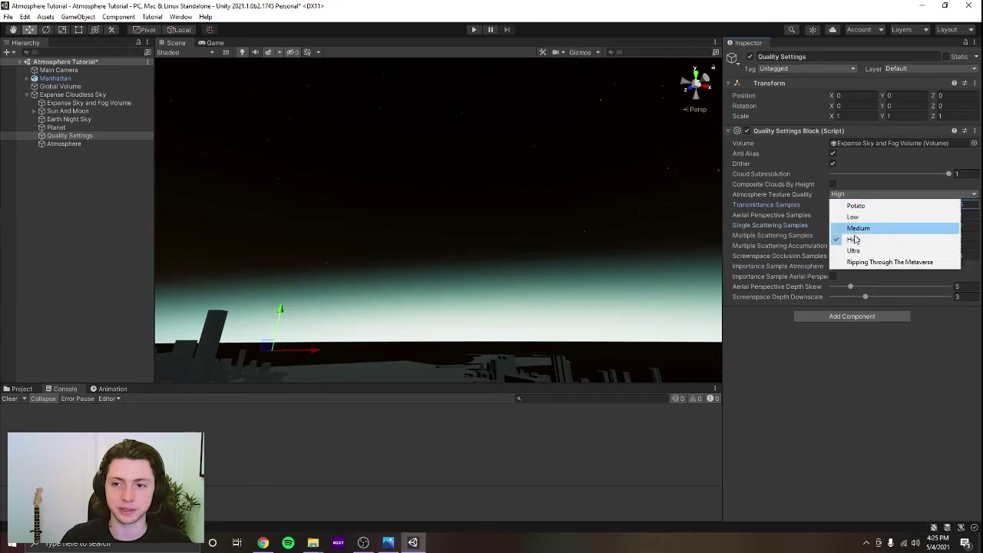
{"action": "left_click", "coordinate": [868, 262]}
{"action": "left_click", "coordinate": [853, 195]}
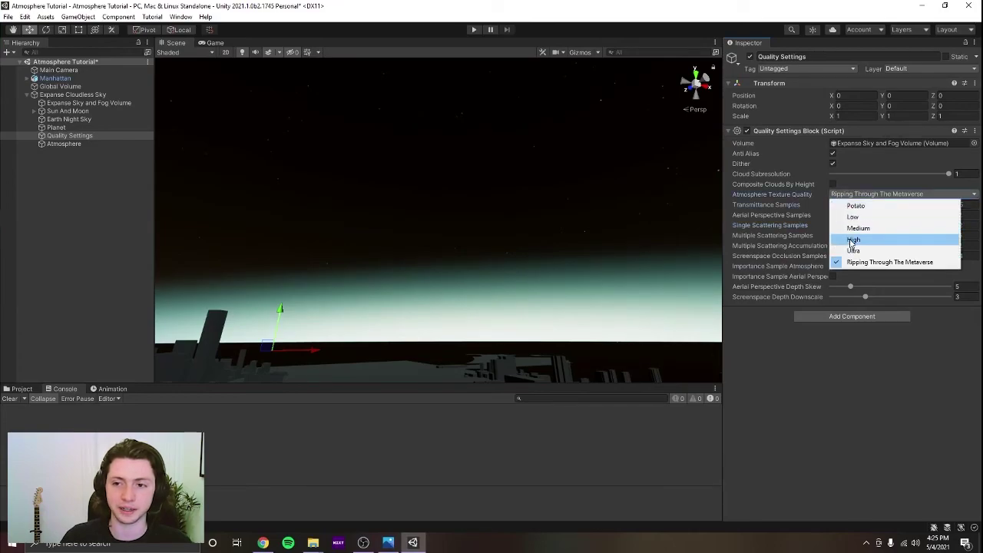
{"action": "left_click", "coordinate": [853, 239]}
{"action": "right_click_drag", "start_coordinate": [726, 208], "coordinate": [697, 207]}
{"action": "key", "text": "ctrl+s"}
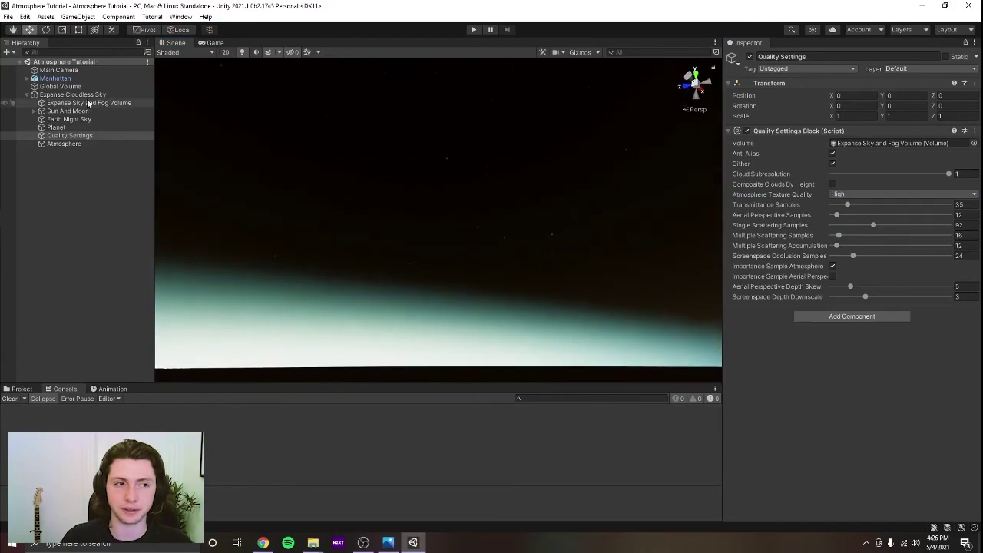
Raise the sun's X direction to 2.73 and frame the sunset over the city buildings
{"action": "left_click", "coordinate": [108, 111]}
{"action": "left_click_drag", "start_coordinate": [830, 175], "coordinate": [24, 202]}
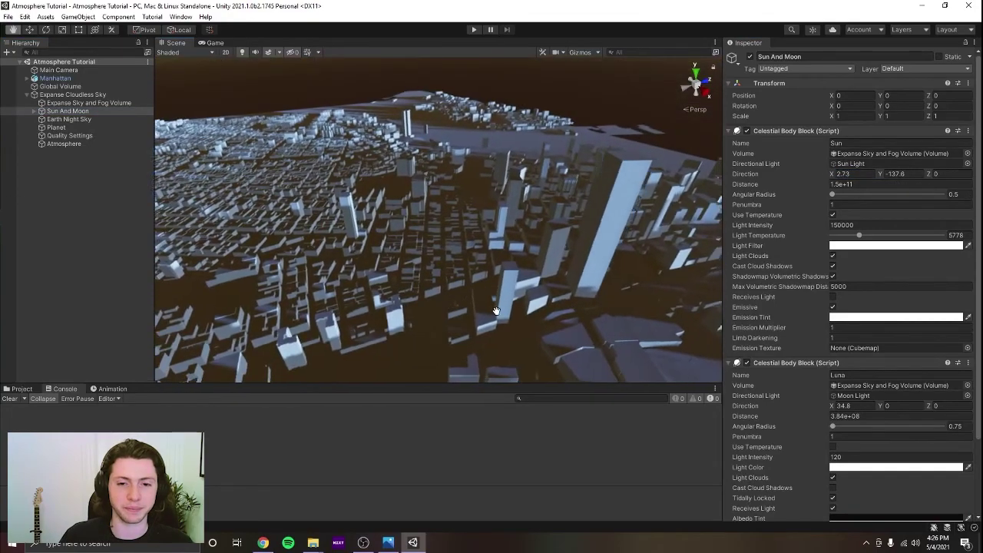
{"action": "middle_click_drag", "start_coordinate": [684, 269], "coordinate": [501, 293]}
{"action": "right_click_drag", "start_coordinate": [502, 294], "coordinate": [411, 283]}
{"action": "middle_click_drag", "start_coordinate": [538, 269], "coordinate": [387, 278]}
{"action": "right_click_drag", "start_coordinate": [386, 278], "coordinate": [442, 221]}
Run the scene in the Game view and adjust the sun's direction to watch the Martian sky over the city
{"action": "left_click", "coordinate": [212, 42]}
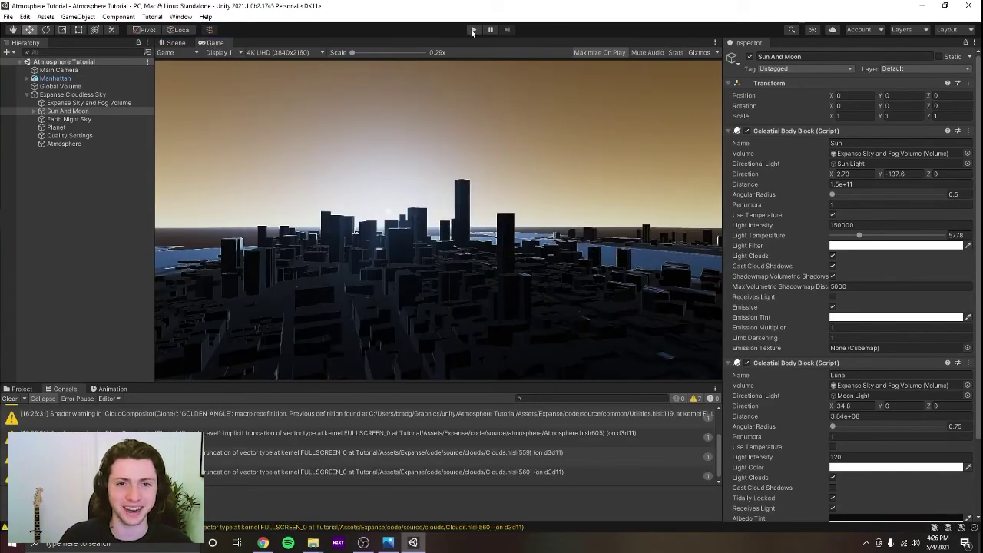
{"action": "left_click", "coordinate": [473, 30]}
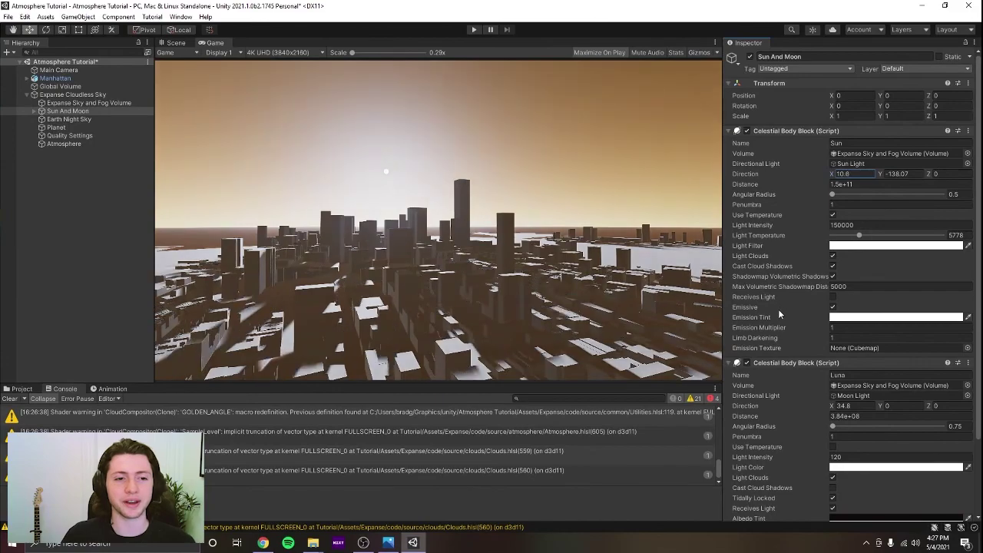
{"action": "left_click_drag", "start_coordinate": [778, 309], "coordinate": [776, 332]}
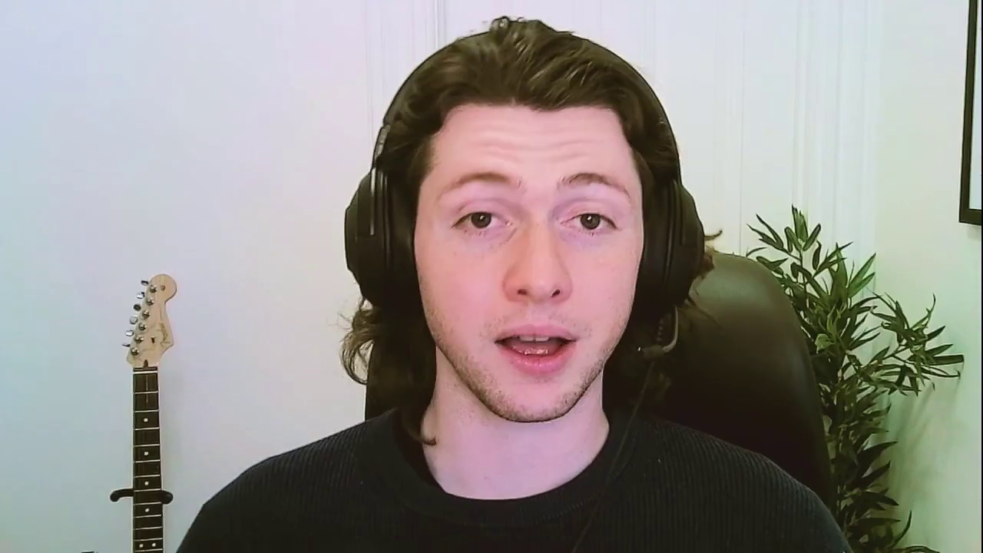